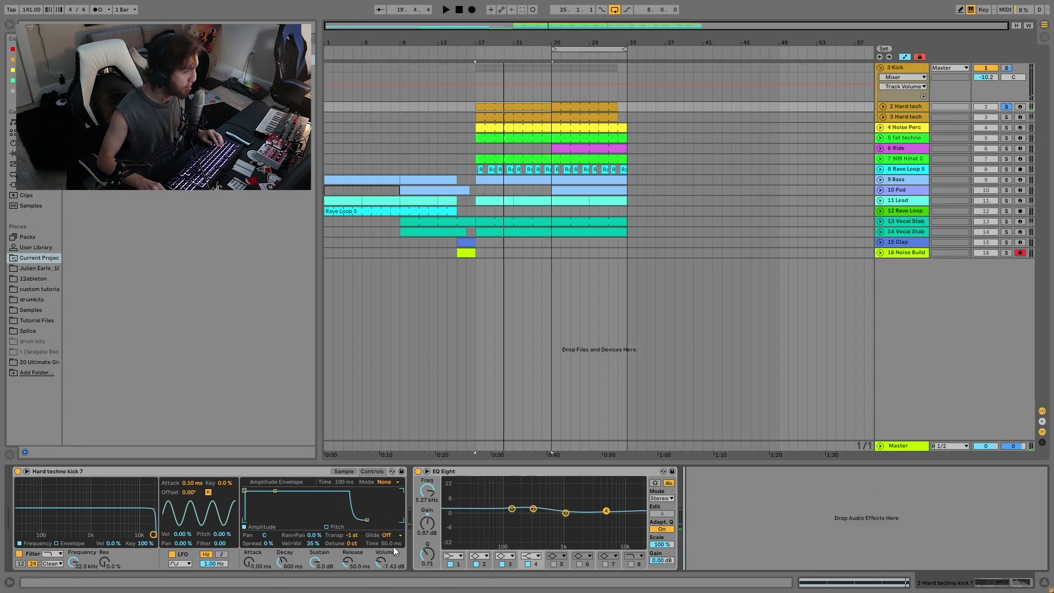
# Solo only the track 3 Hard tech kick, show its device chain and play it back briefly
pyautogui.press('space')
pyautogui.click(1006, 117)
pyautogui.click(917, 118)
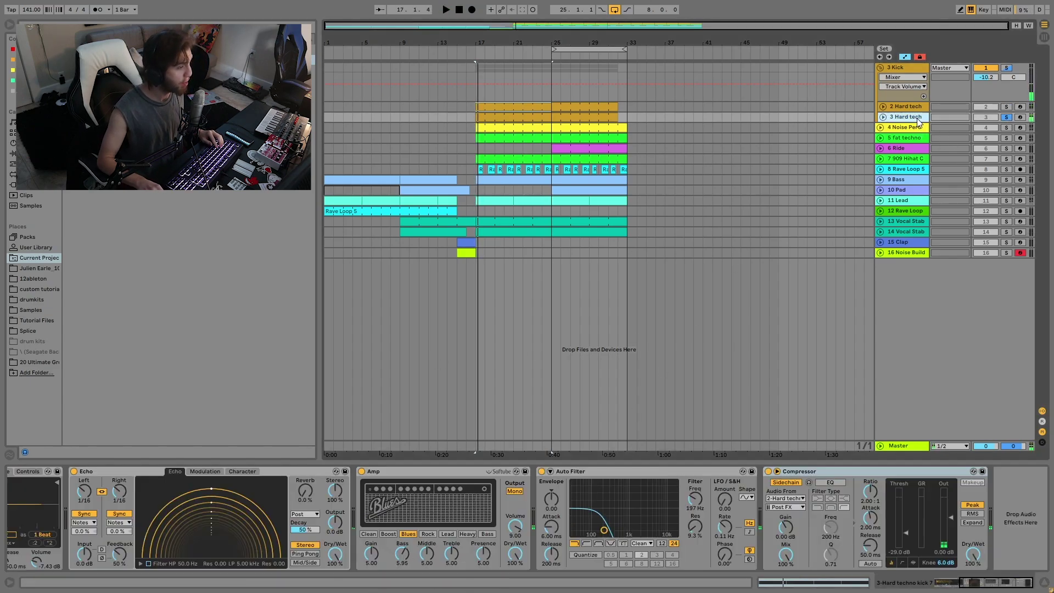
pyautogui.press('space')
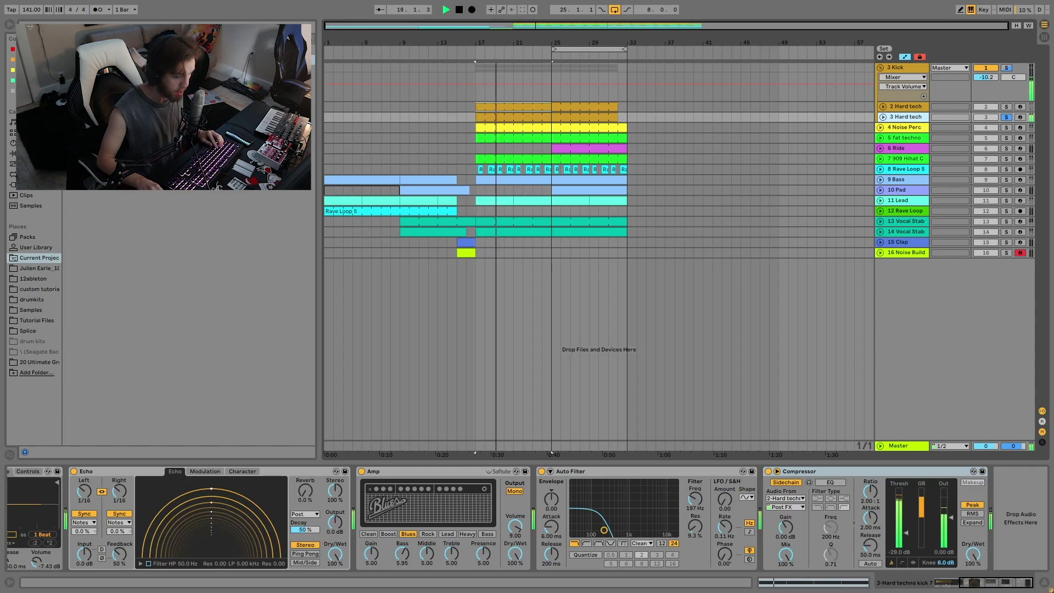
pyautogui.press('space')
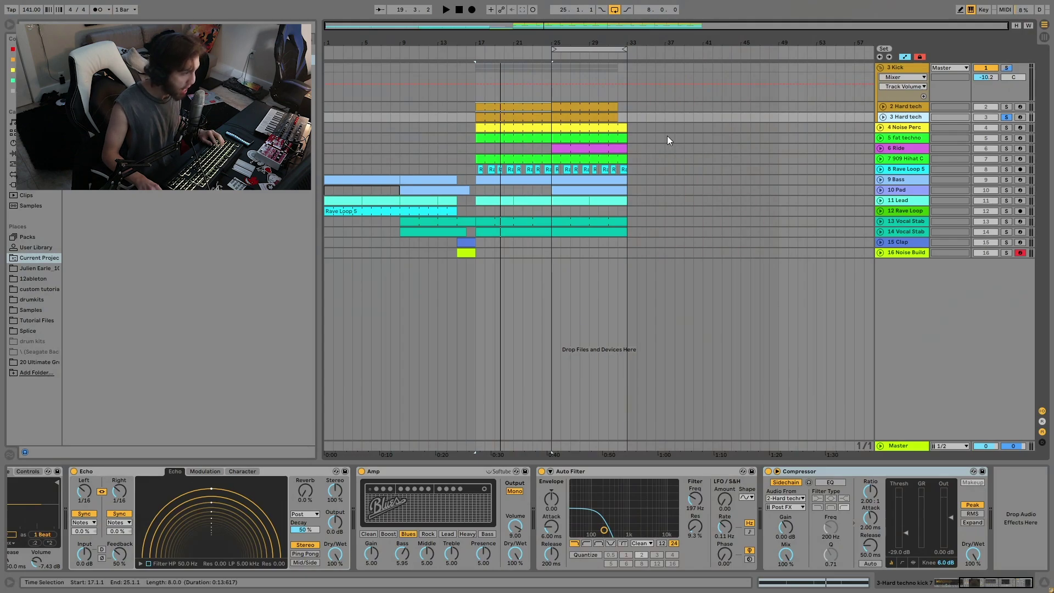
# Unfold track 3 Hard tech, turn off its Compressor, Auto Filter, Amp and Echo, and play back the dry kick
pyautogui.click(883, 117)
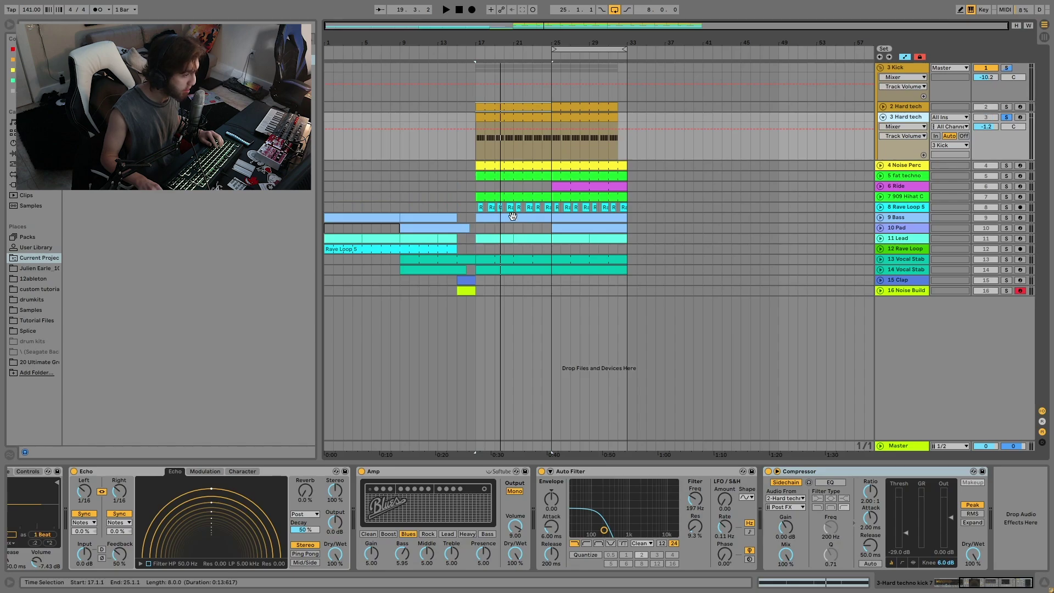
pyautogui.click(769, 472)
pyautogui.hscroll(-3, 769, 473)
pyautogui.click(663, 472)
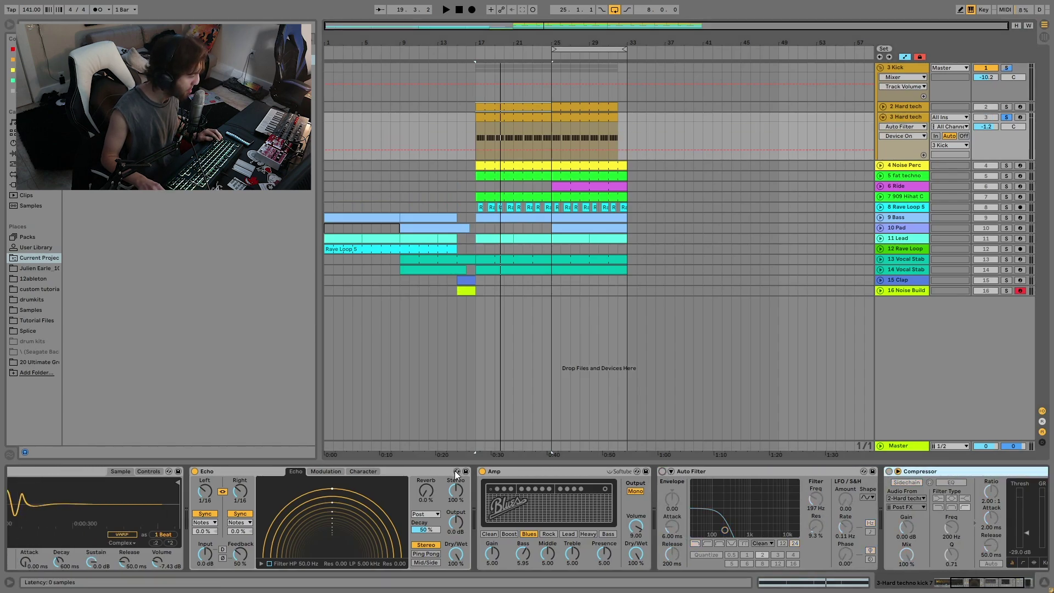
pyautogui.click(487, 471)
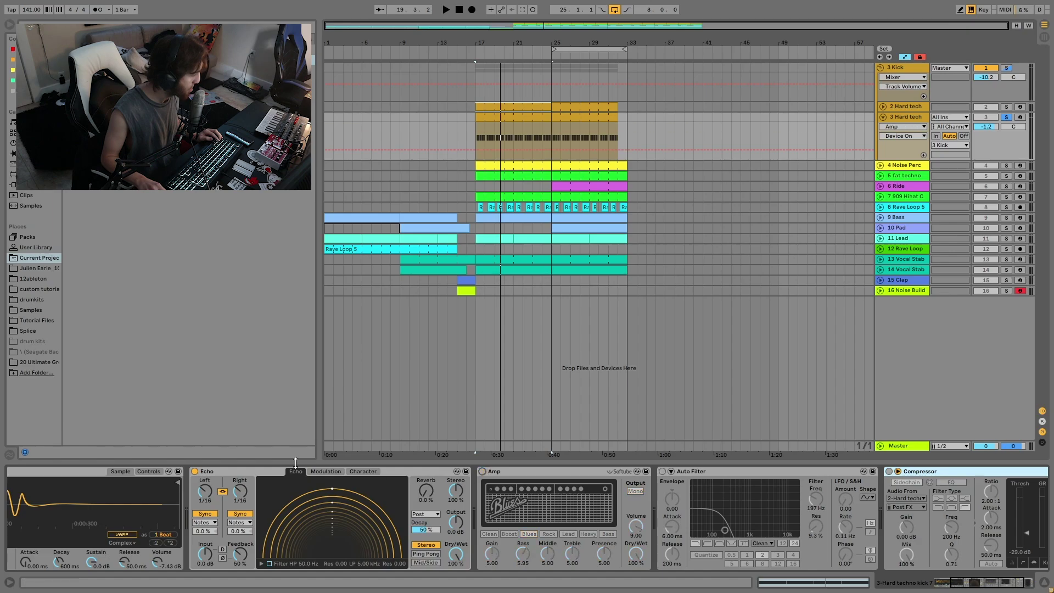
pyautogui.click(195, 472)
pyautogui.press('space')
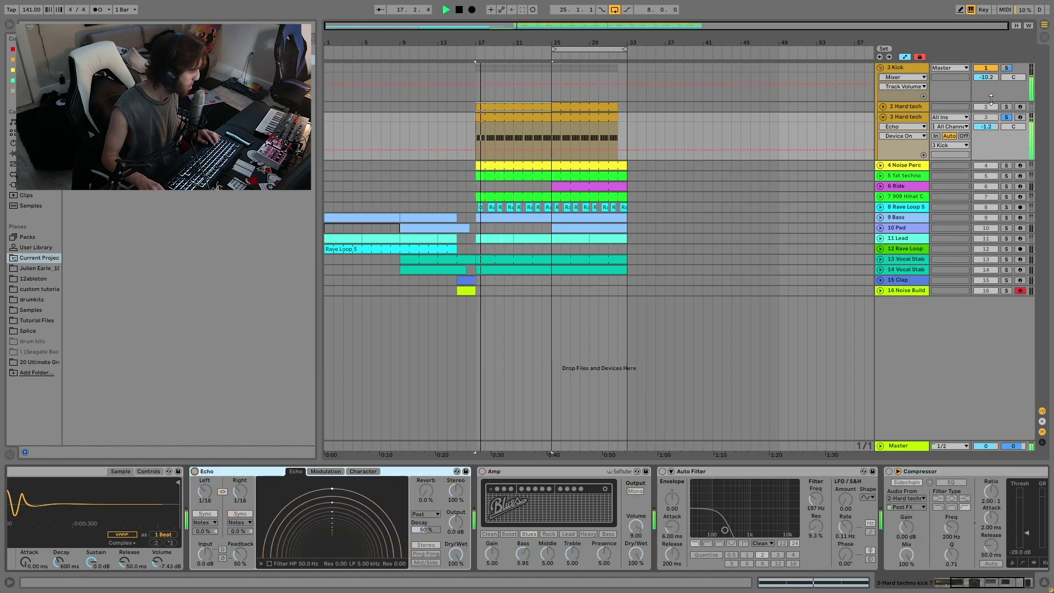
pyautogui.press('space')
# Solo track 2 Hard tech alongside track 3, play the two dry kicks together, and unsolo track 2
pyautogui.click(1007, 107)
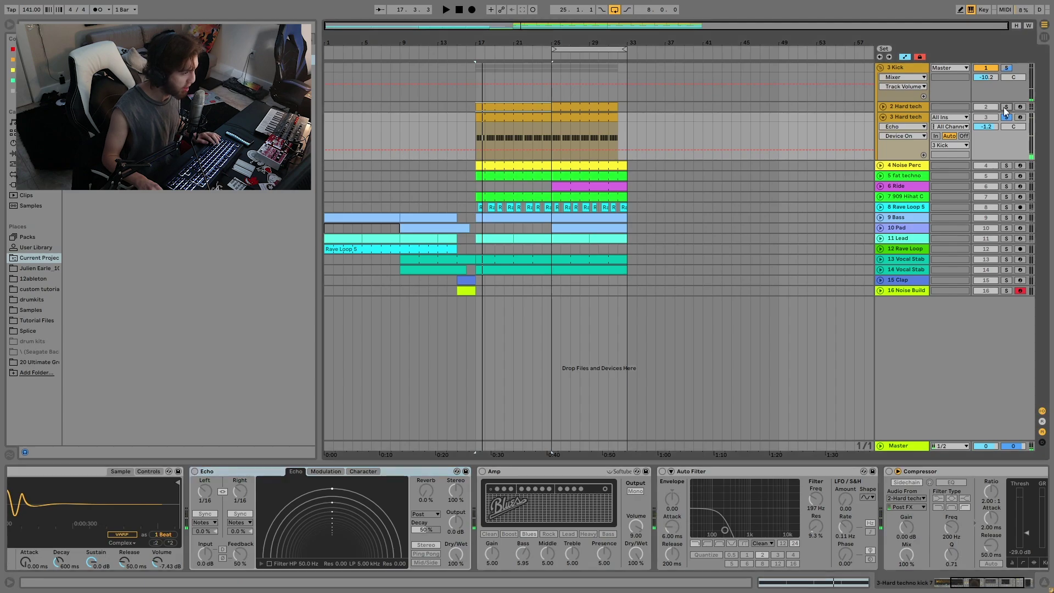
pyautogui.press('space')
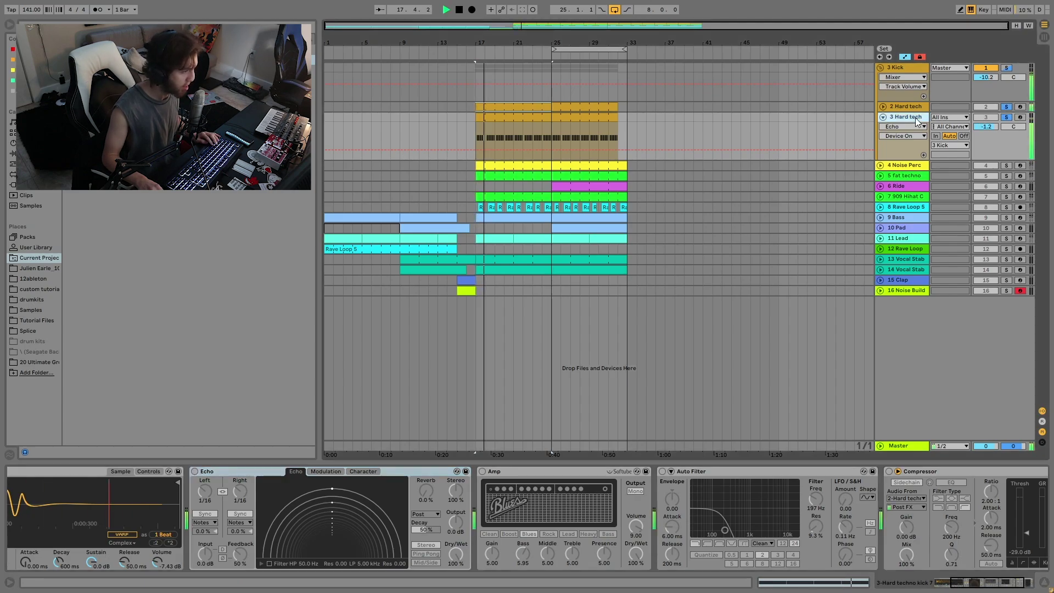
pyautogui.press('space')
pyautogui.click(1005, 107)
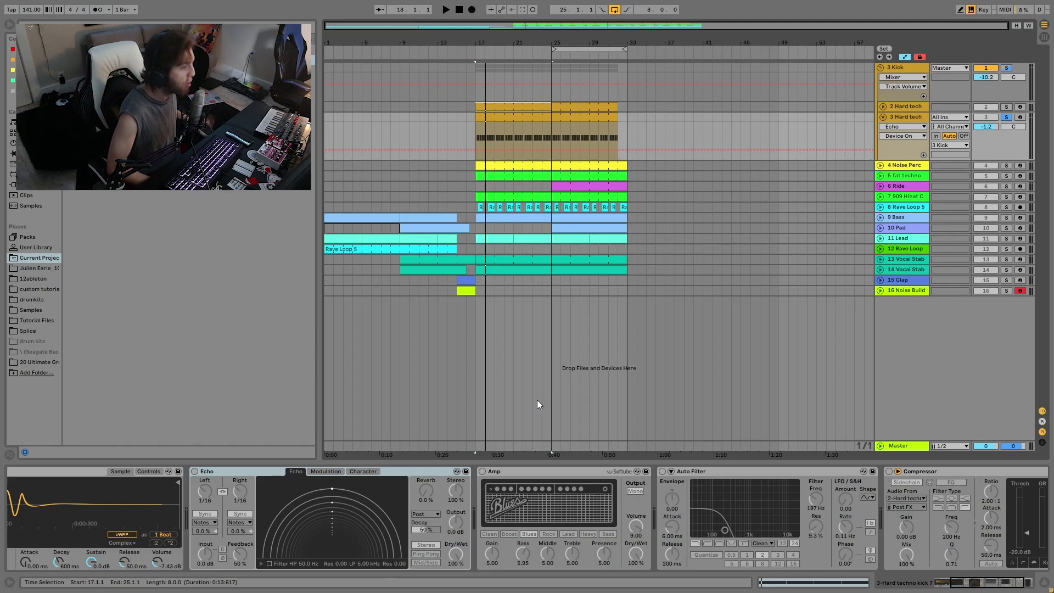
pyautogui.click(1009, 117)
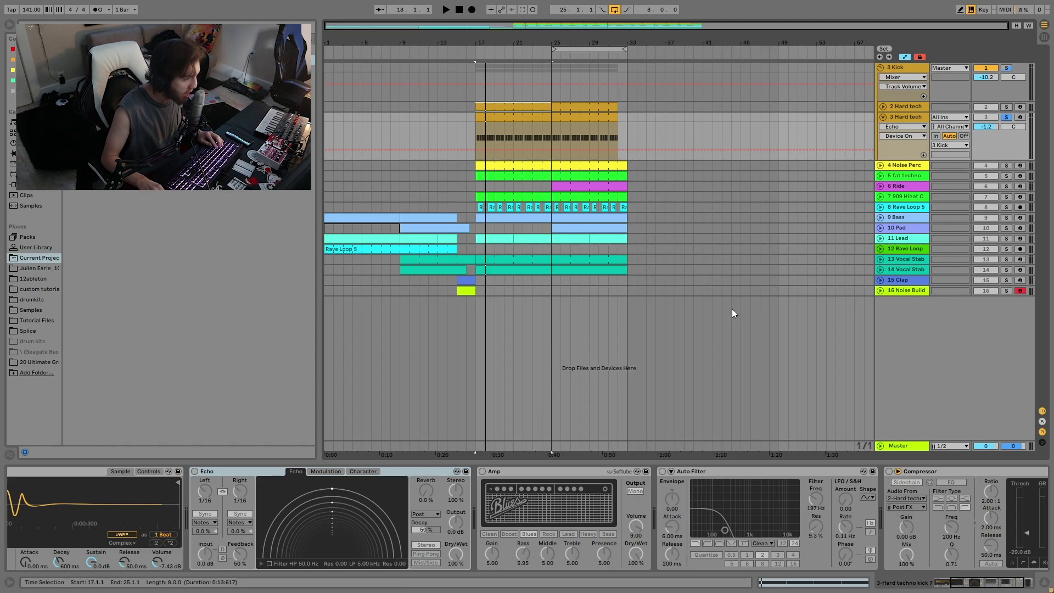
# Play the dry track 3 Hard tech kick briefly against the metronome
pyautogui.hscroll(2, 263, 522)
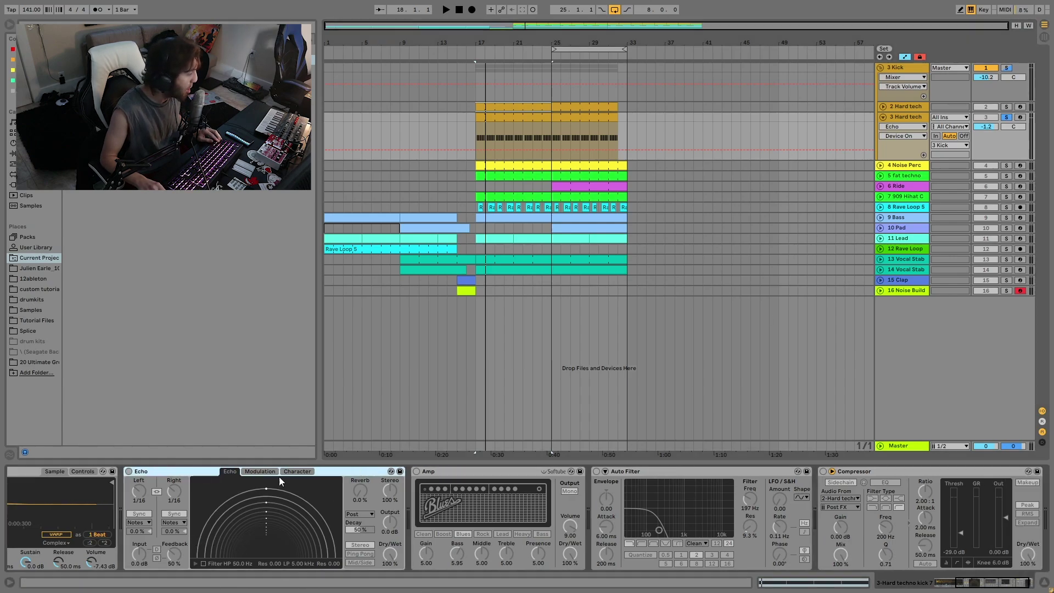
pyautogui.press('space')
pyautogui.click(93, 10)
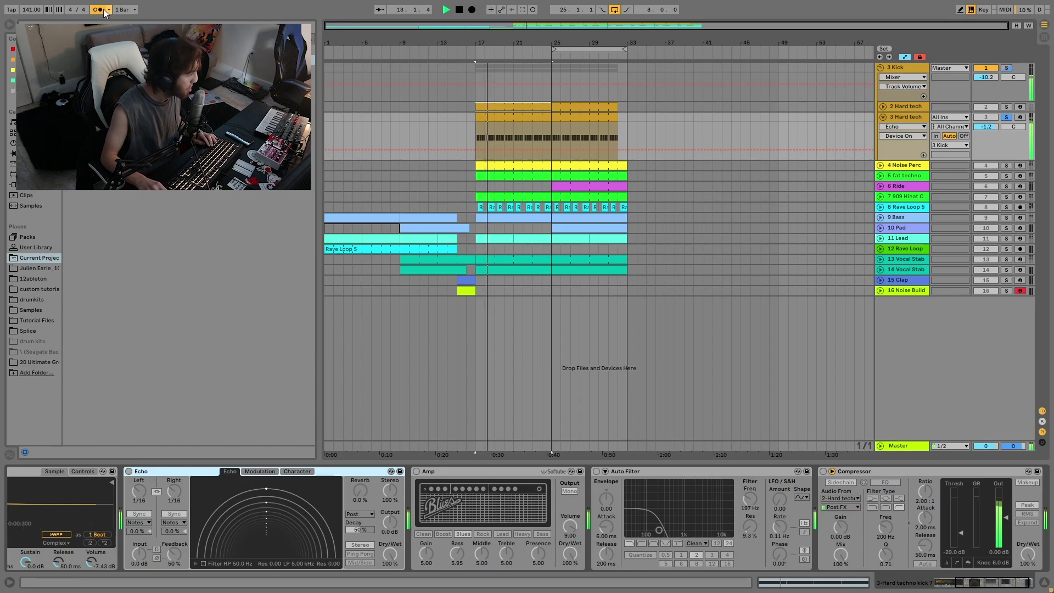
pyautogui.press('space')
# Turn on the Echo on track 3 Hard tech and audition it alone and with track 2 soloed alongside
pyautogui.click(129, 471)
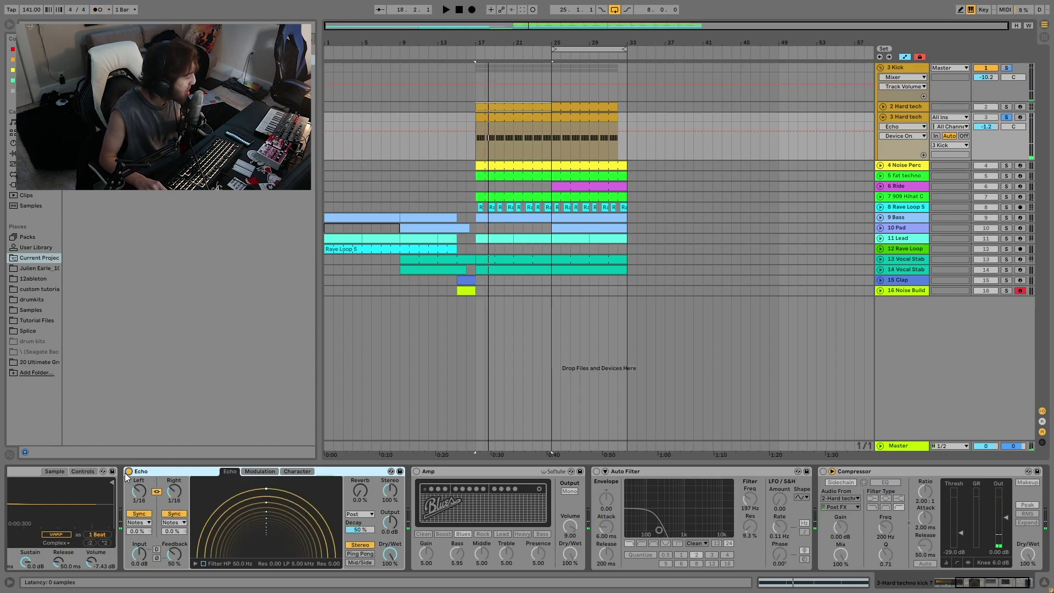
pyautogui.press('space')
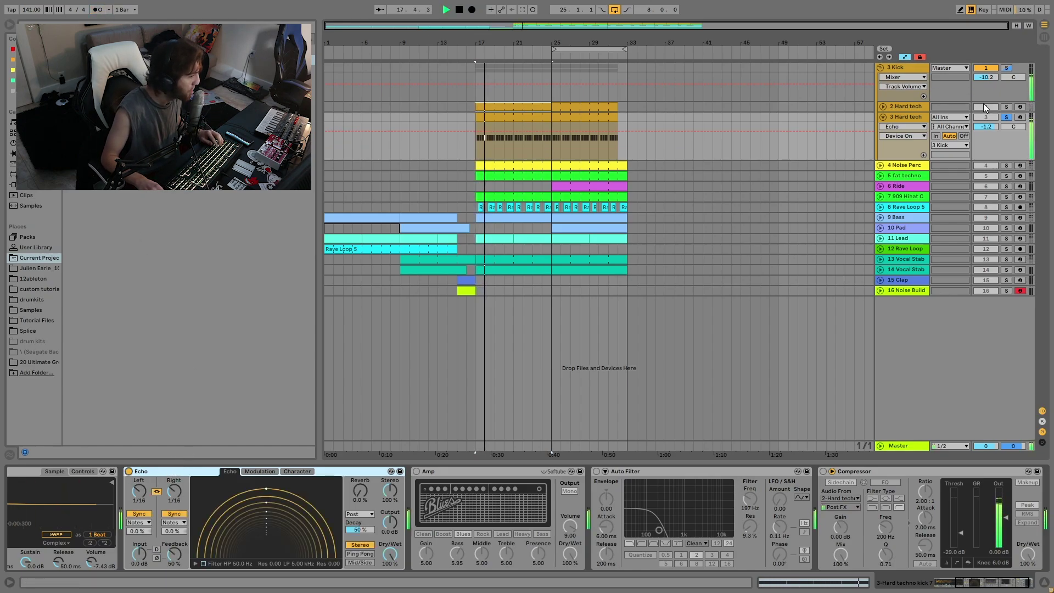
pyautogui.click(1007, 107)
pyautogui.press('space')
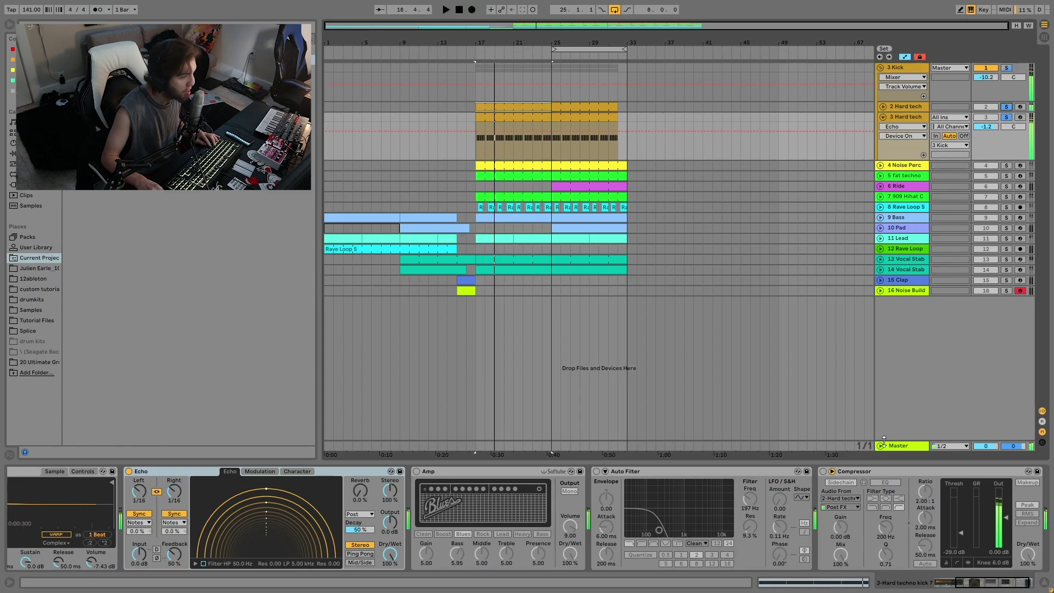
# Turn on the sidechain Compressor on track 3 Hard tech and play it together with track 2
pyautogui.click(823, 472)
pyautogui.press('space')
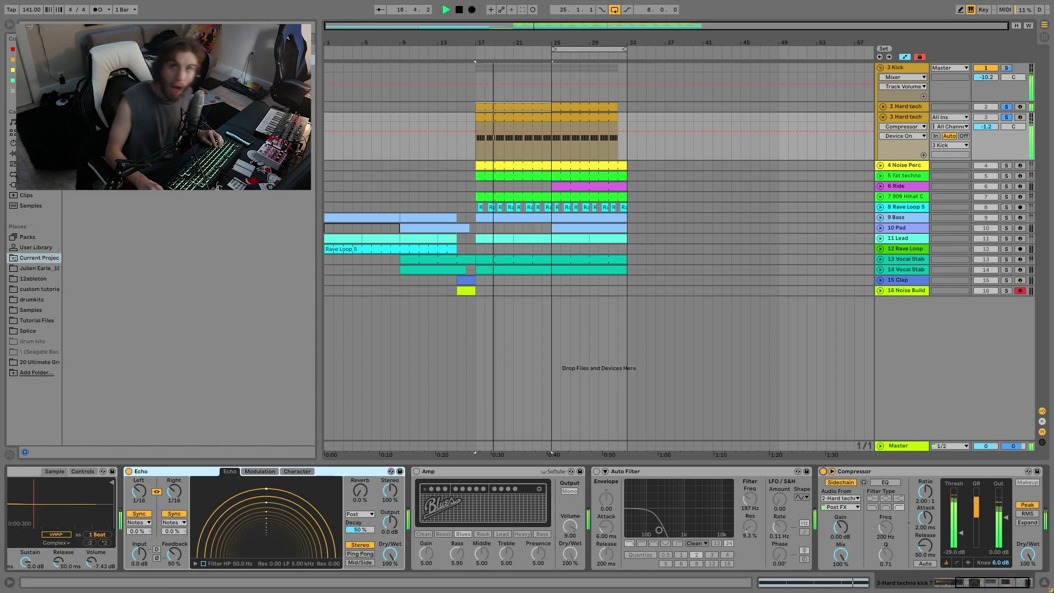
pyautogui.press('space')
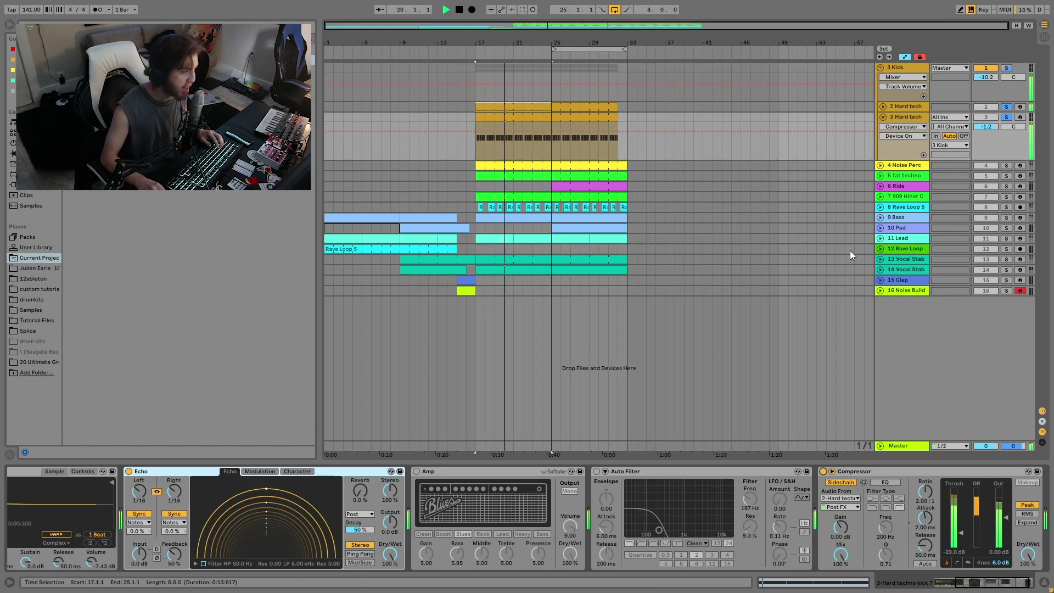
# Audition the sidechained track 3 Hard tech kick on its own and again with track 2 soloed alongside
pyautogui.click(1007, 108)
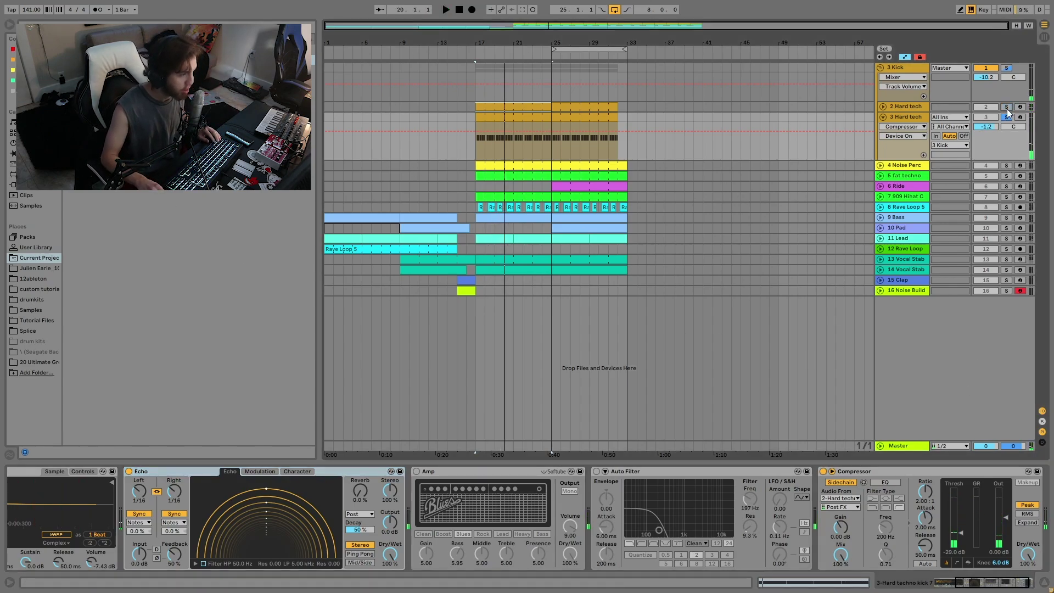
pyautogui.press('space')
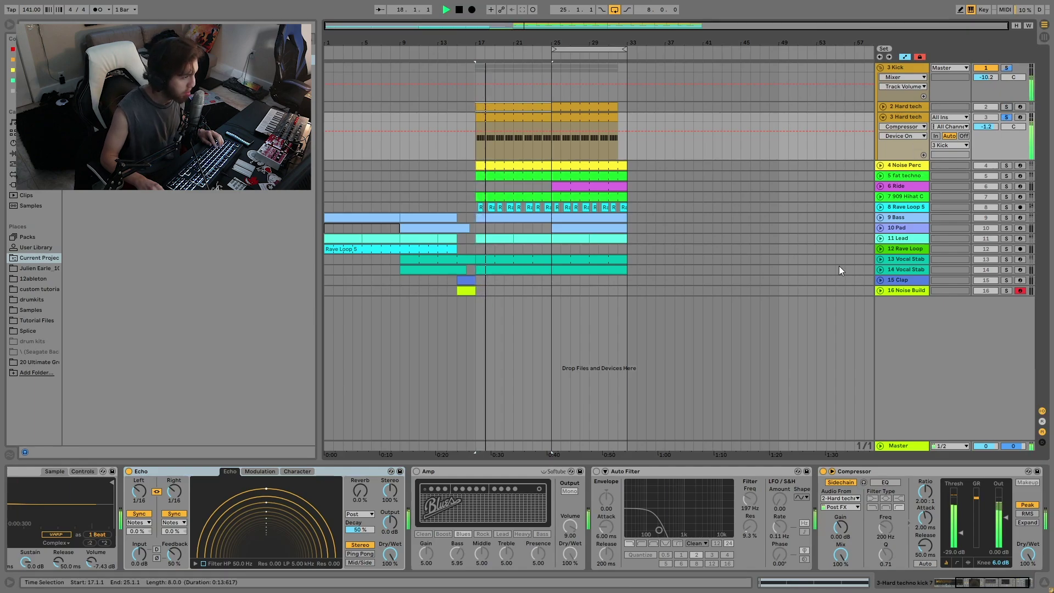
pyautogui.press('space')
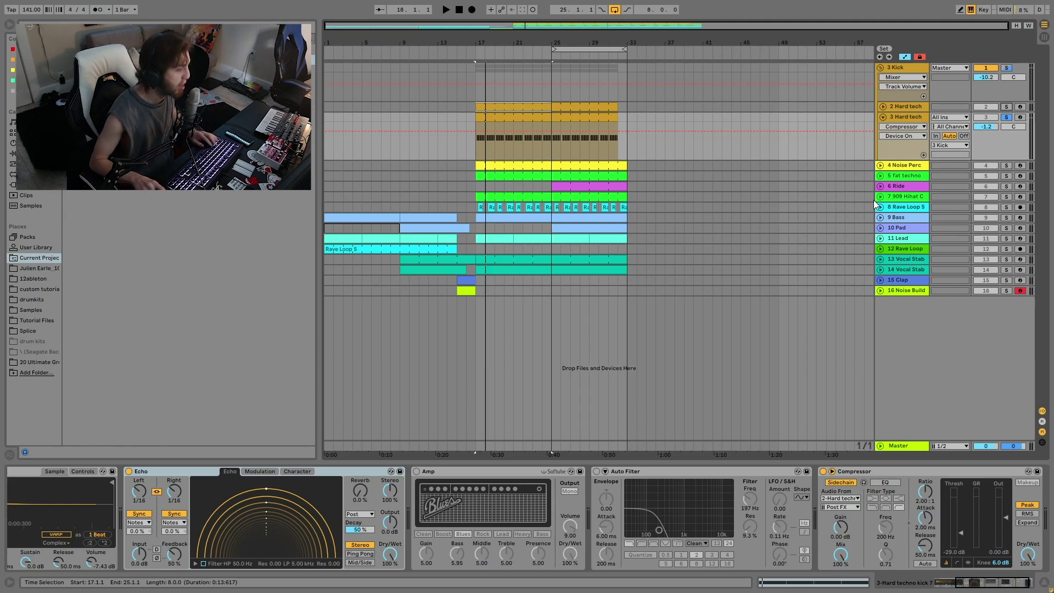
pyautogui.press('space')
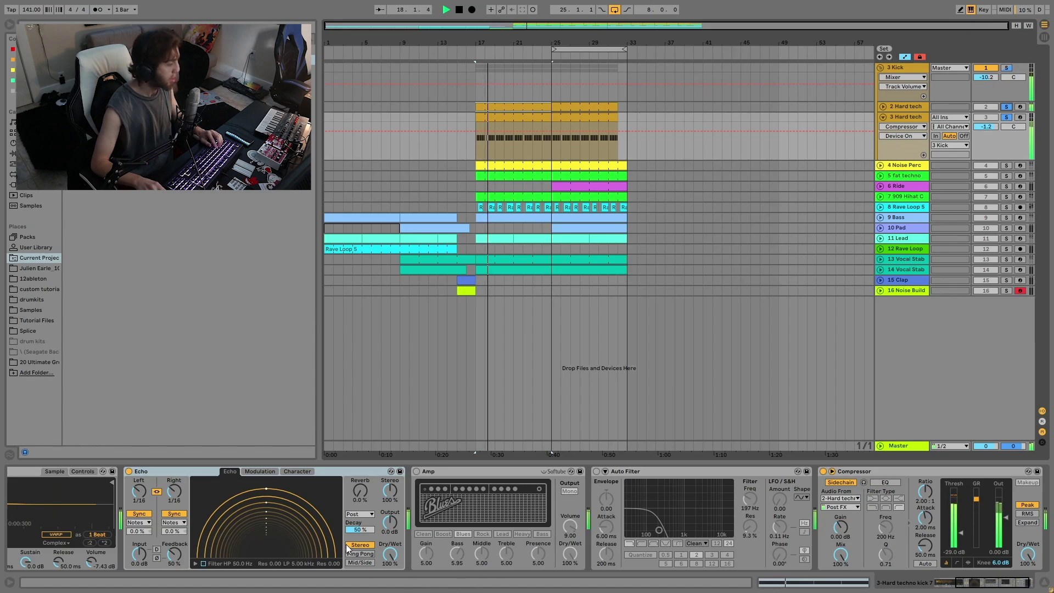
pyautogui.press('space')
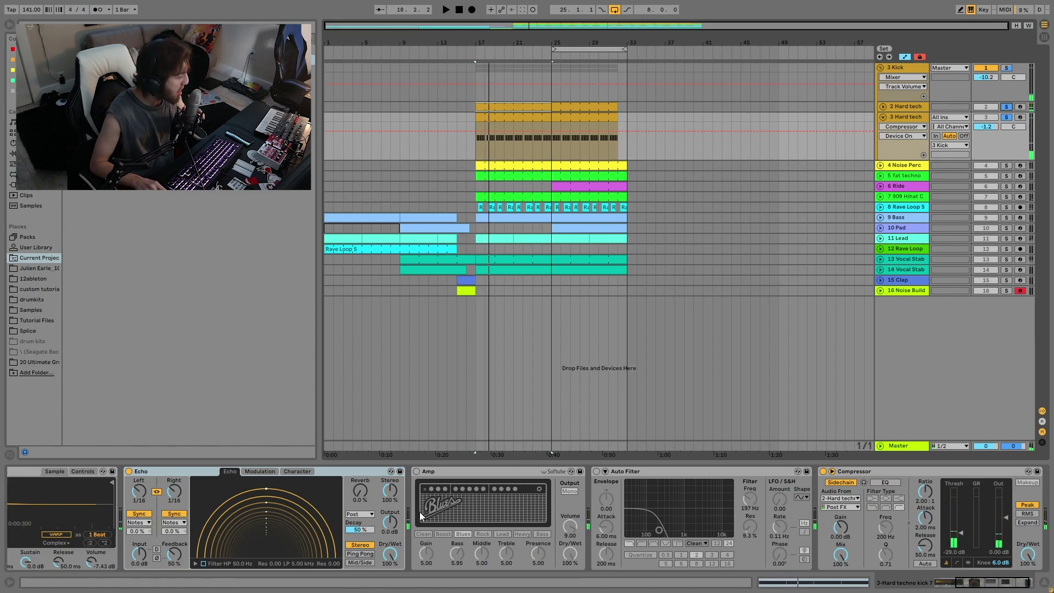
# Turn on the Amp and the Auto Filter on track 3 Hard tech, playing both kick layers after enabling each device
pyautogui.click(417, 471)
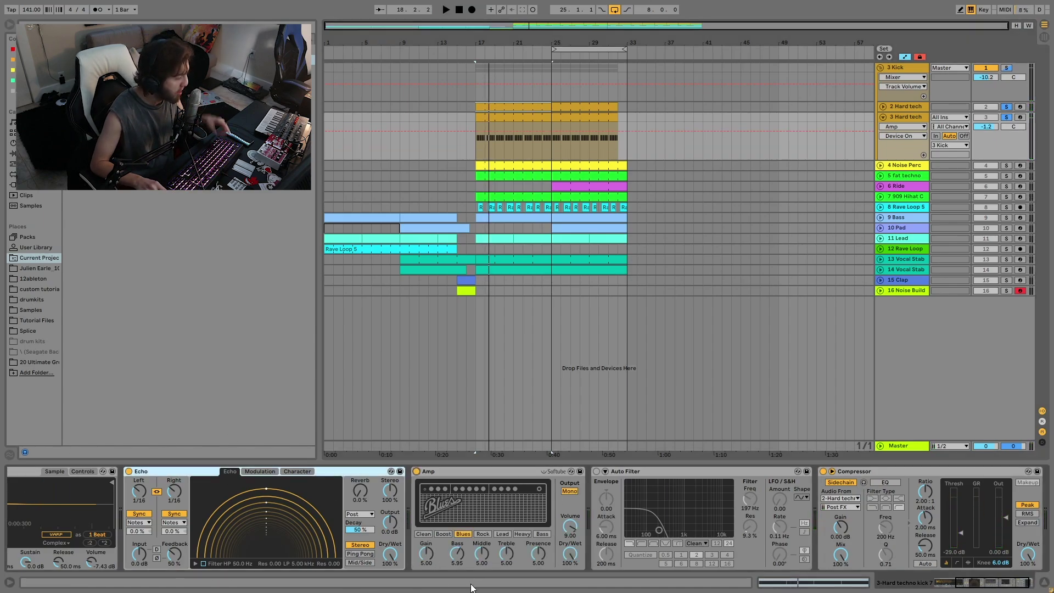
pyautogui.press('space')
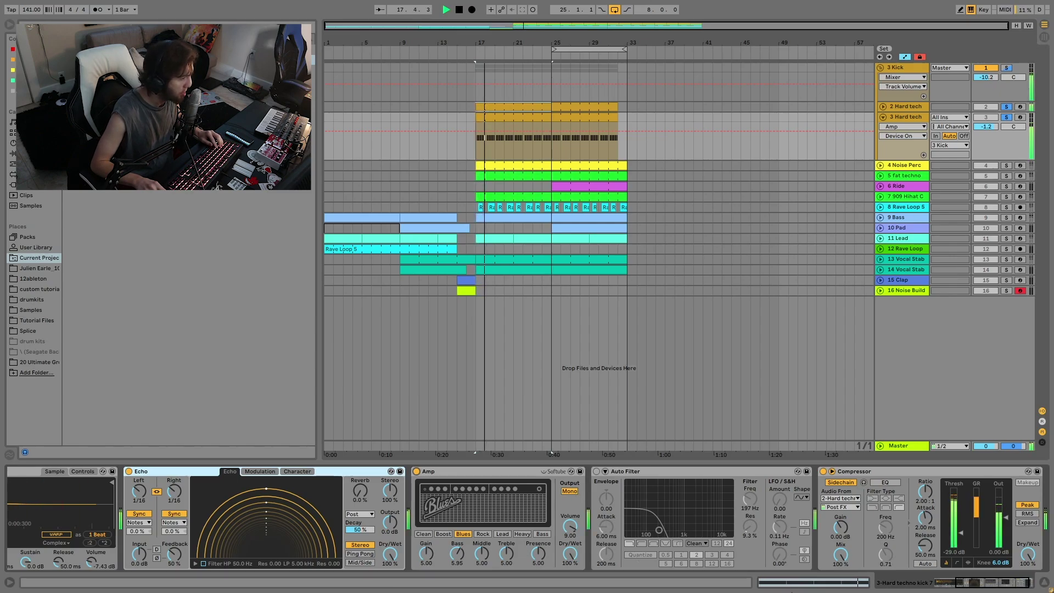
pyautogui.press('space')
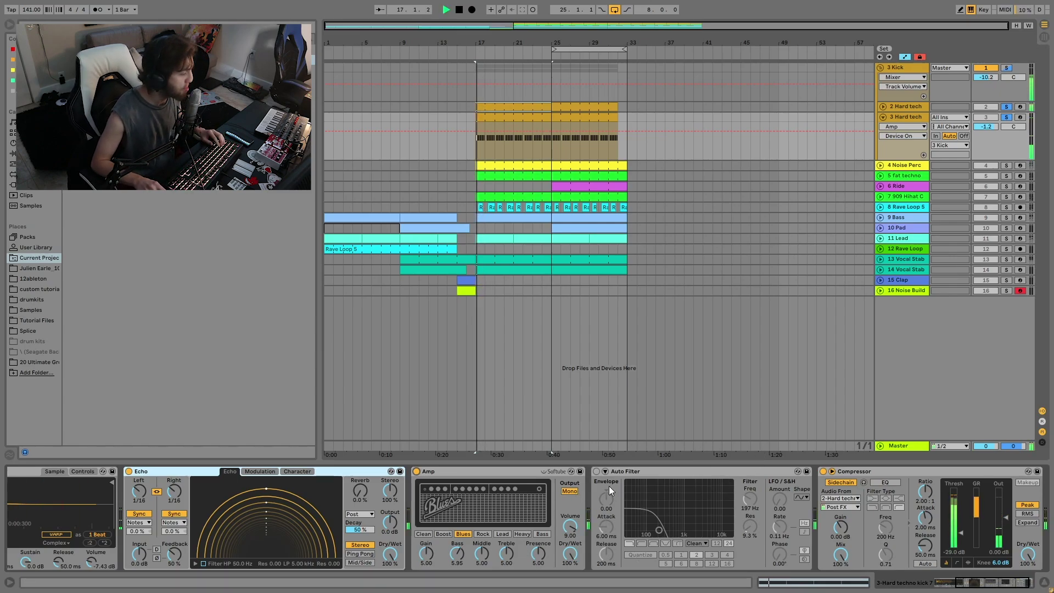
pyautogui.click(596, 471)
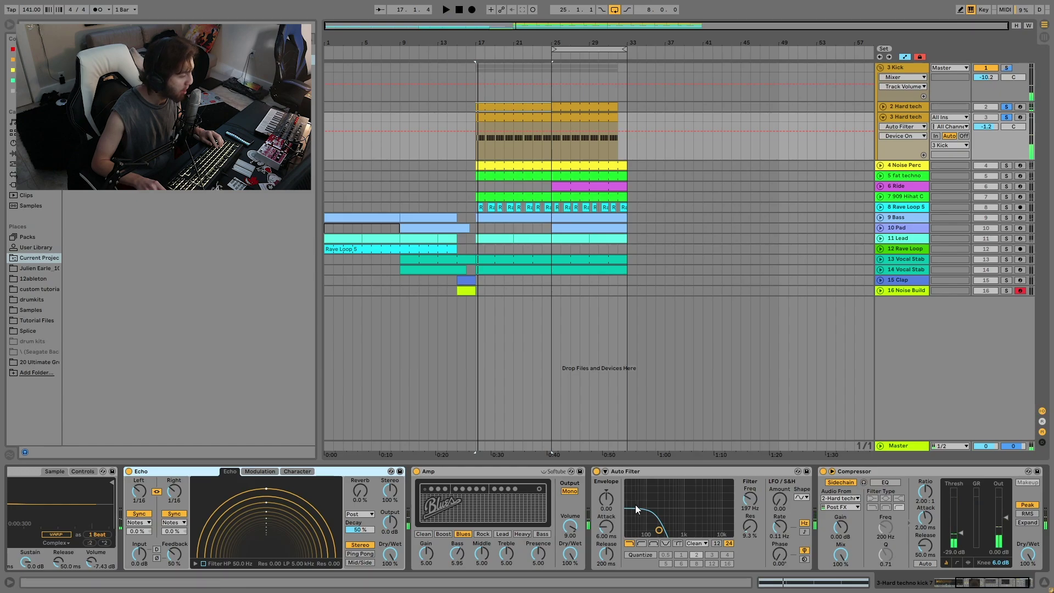
pyautogui.press('space')
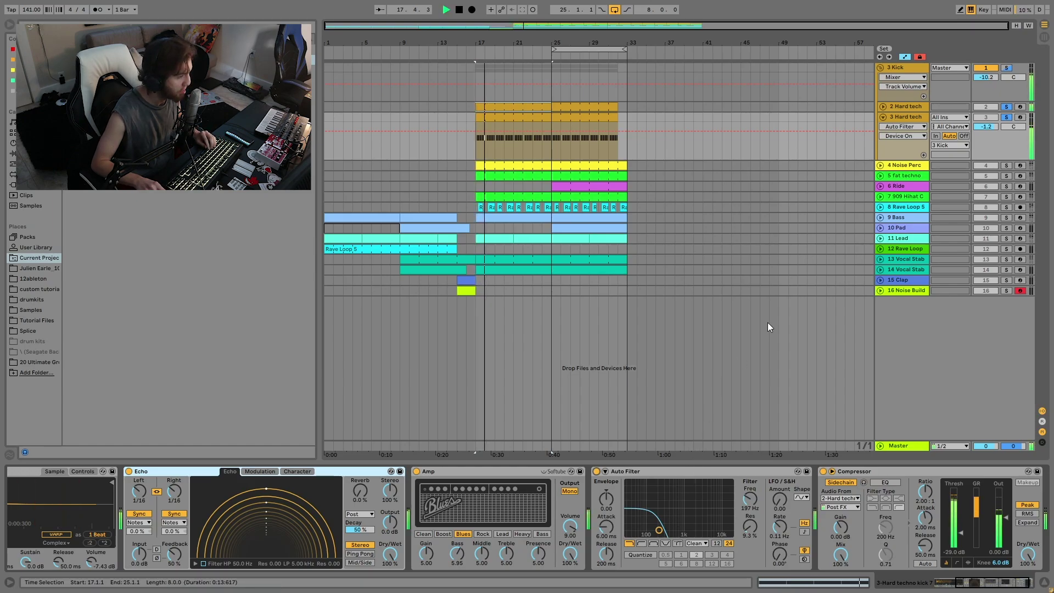
# Compare the full mix with the soloed Kick group during playback
pyautogui.click(1006, 67)
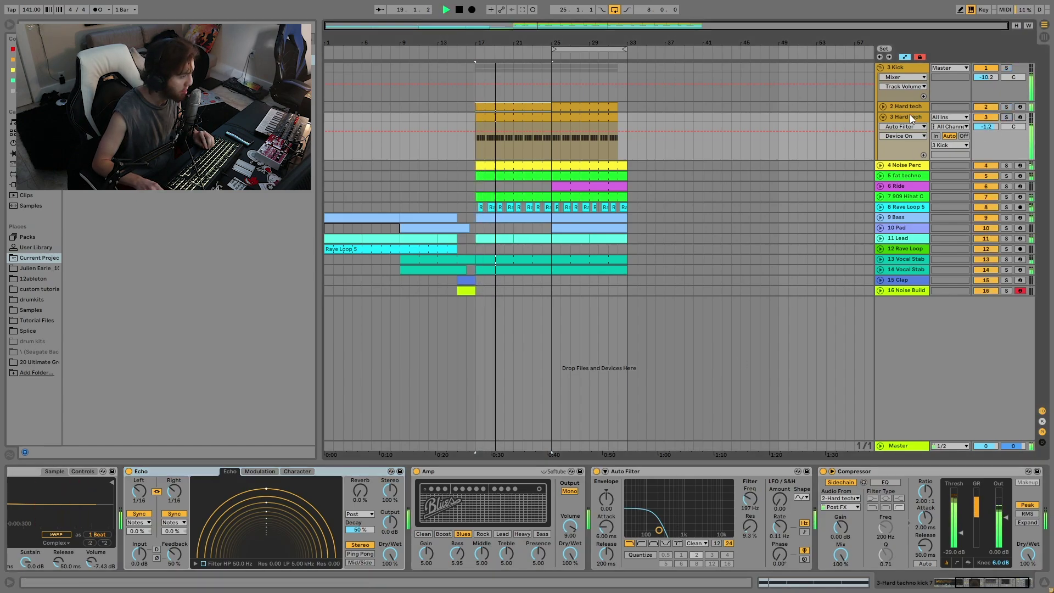
pyautogui.click(1006, 67)
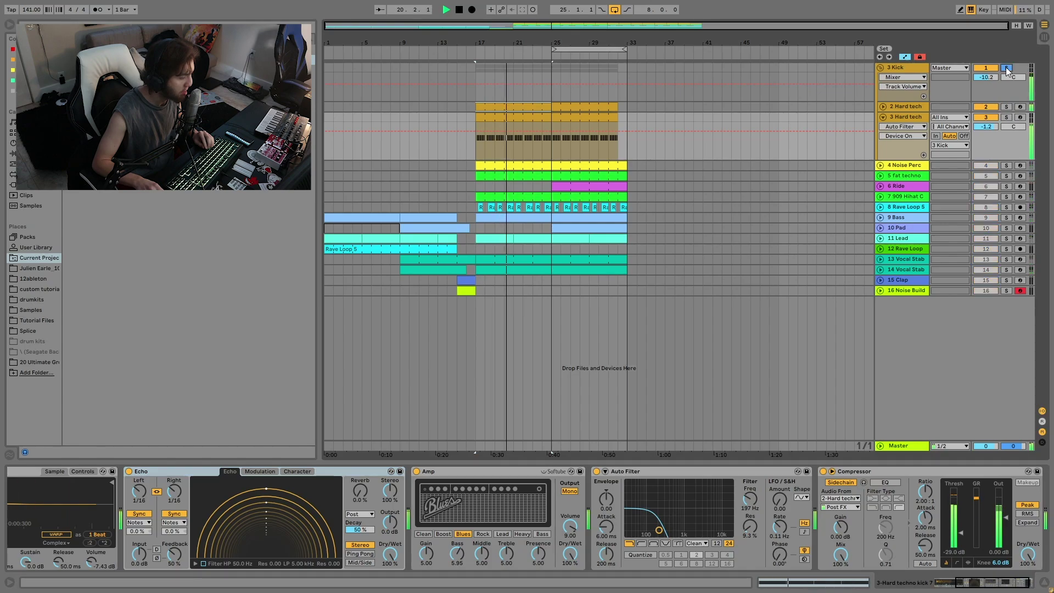
pyautogui.press('space')
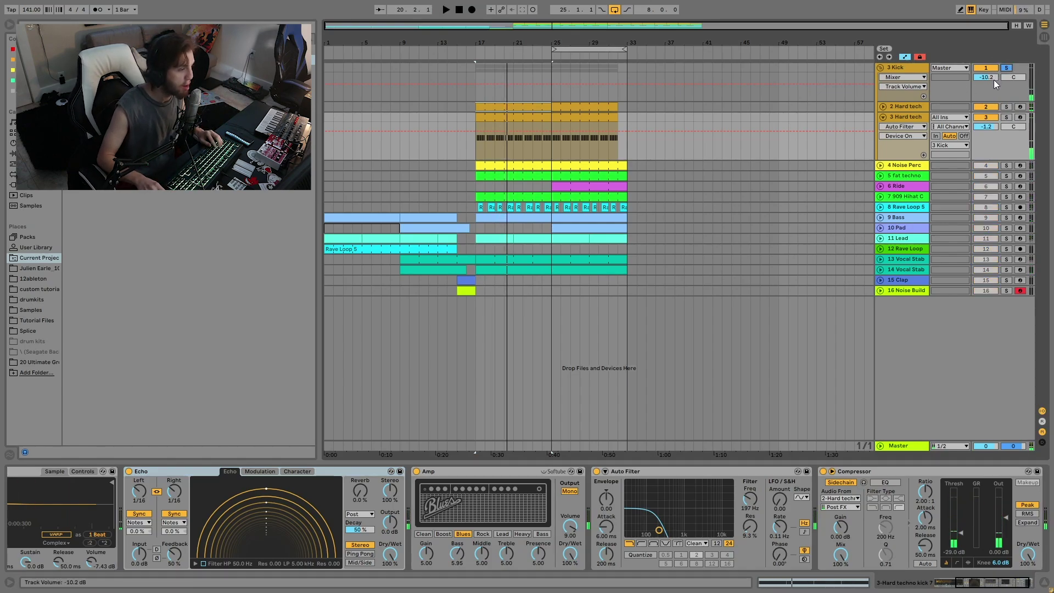
# Set the Kick group's volume to -9.7 dB, unsolo the group and play it within the full mix
pyautogui.moveTo(992, 79); pyautogui.dragTo(993, 76)
pyautogui.click(1008, 68)
pyautogui.press('space')
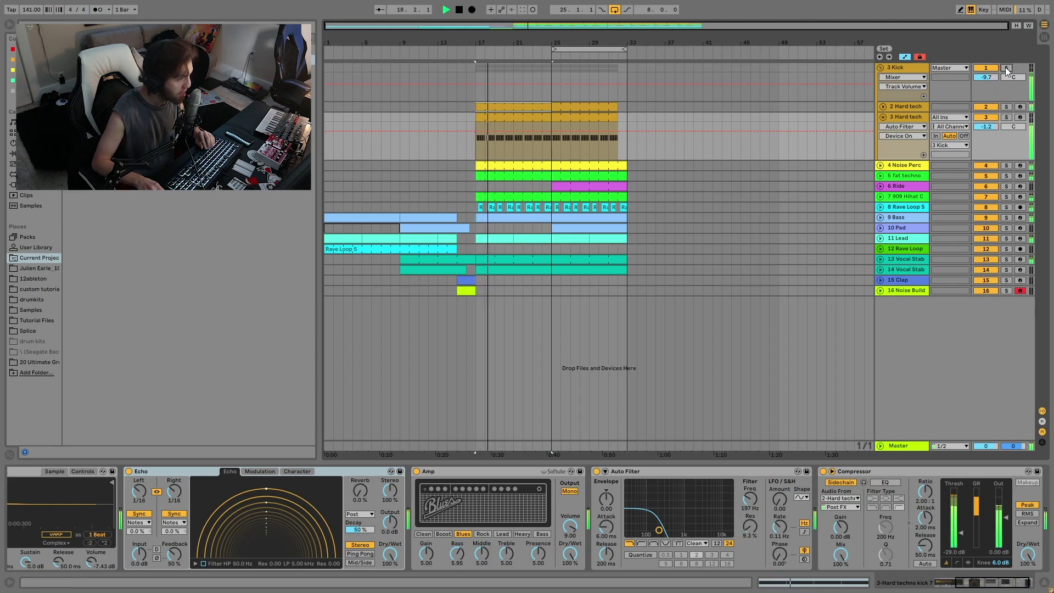
pyautogui.click(1006, 68)
pyautogui.click(1007, 68)
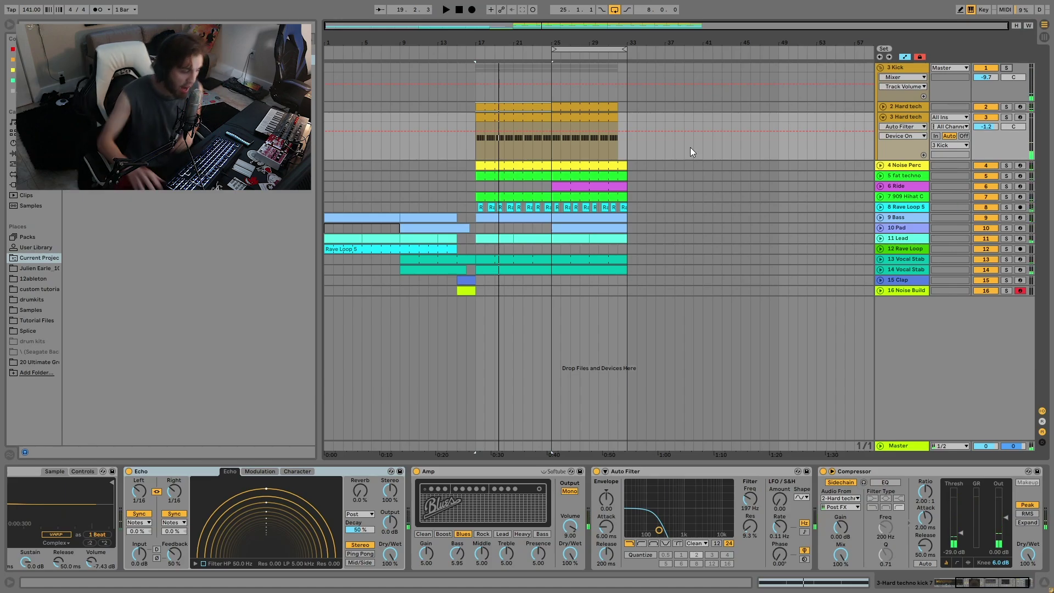
# Fold track 3 Hard tech in the arrangement
pyautogui.hscroll(2, 901, 511)
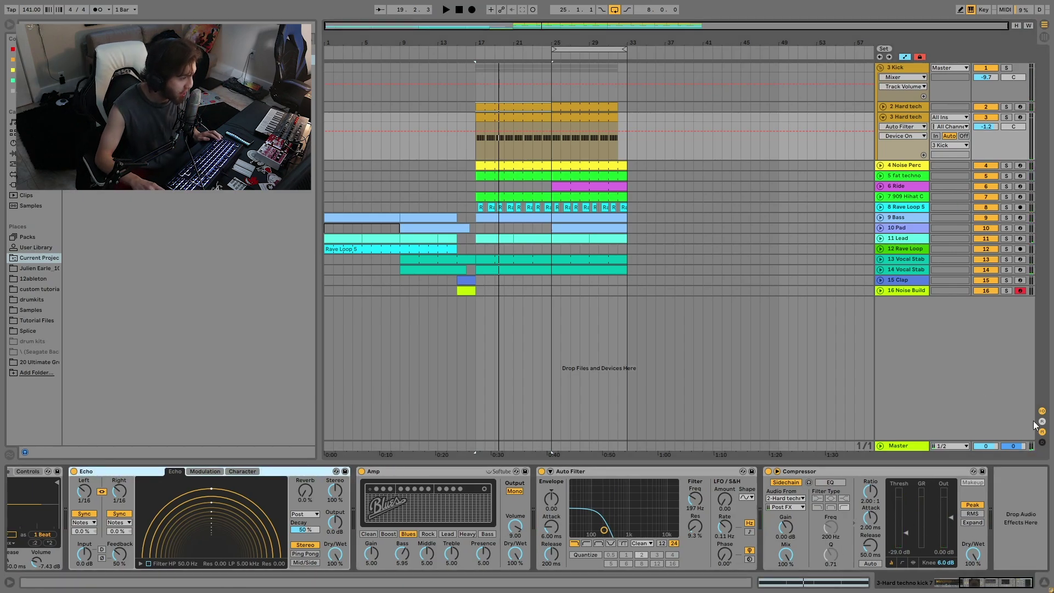
pyautogui.click(883, 117)
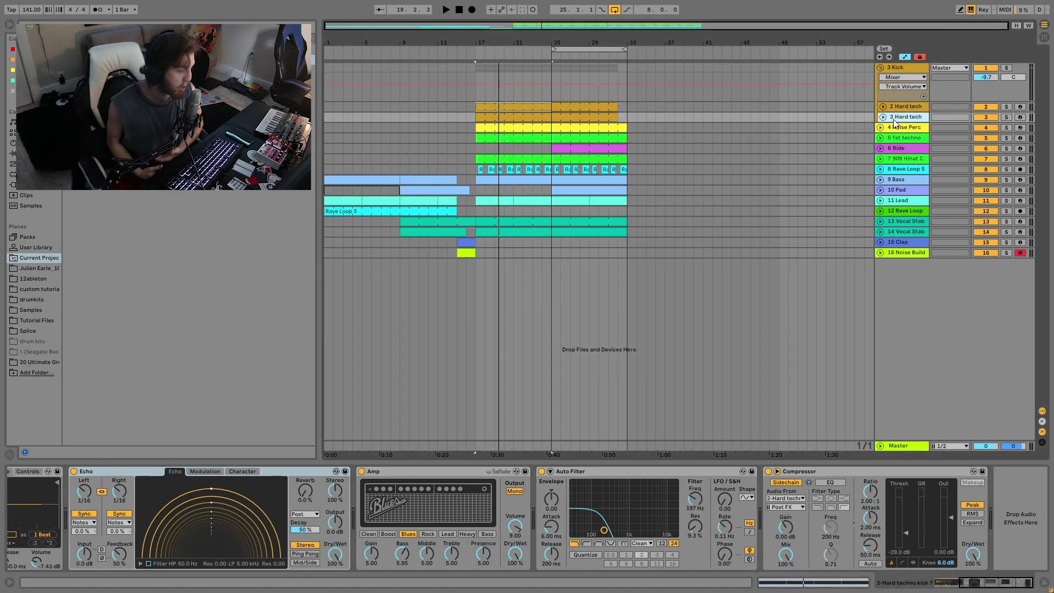
# Solo the Kick group and compare its playback with the Drum Buss bypassed and enabled
pyautogui.click(904, 69)
pyautogui.click(1007, 68)
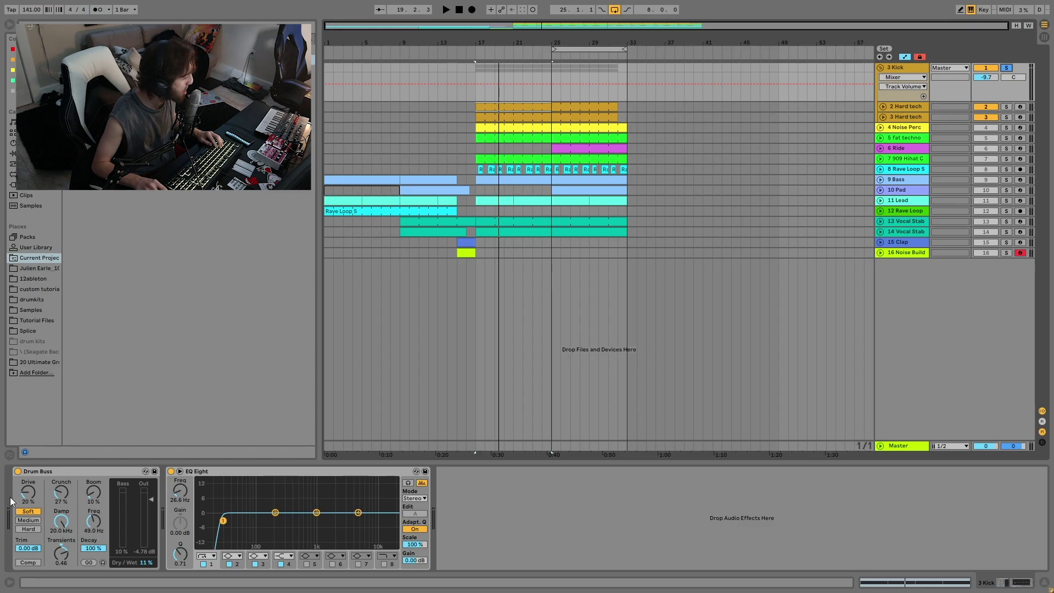
pyautogui.click(18, 472)
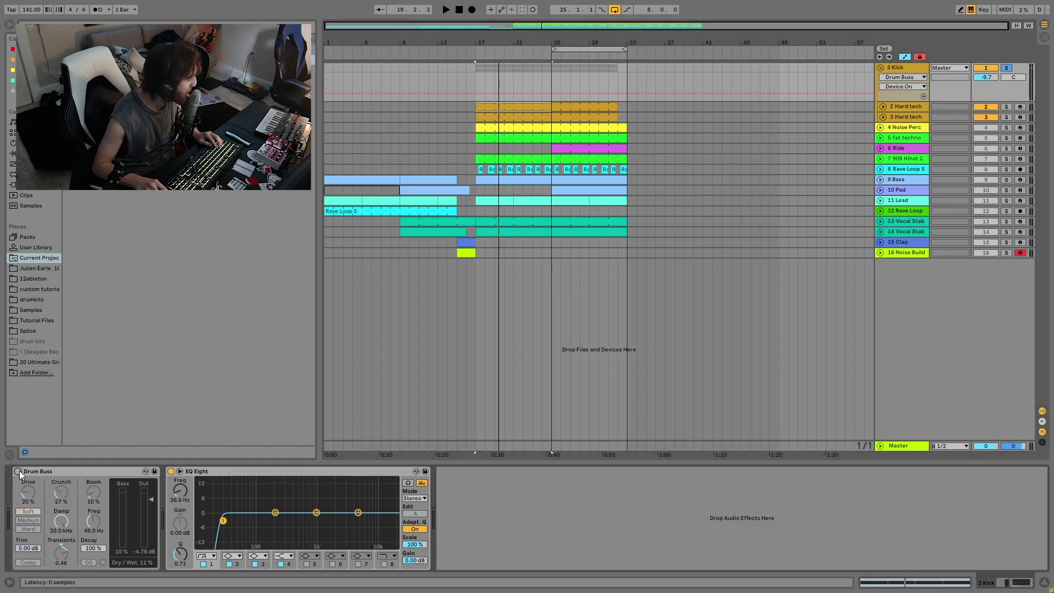
pyautogui.press('space')
pyautogui.click(18, 471)
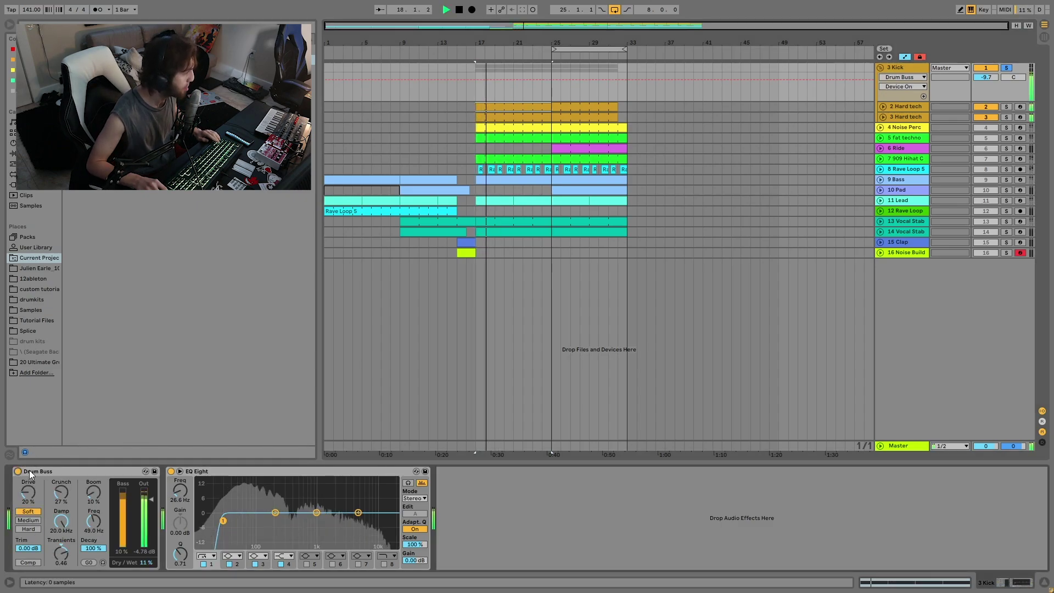
pyautogui.press('space')
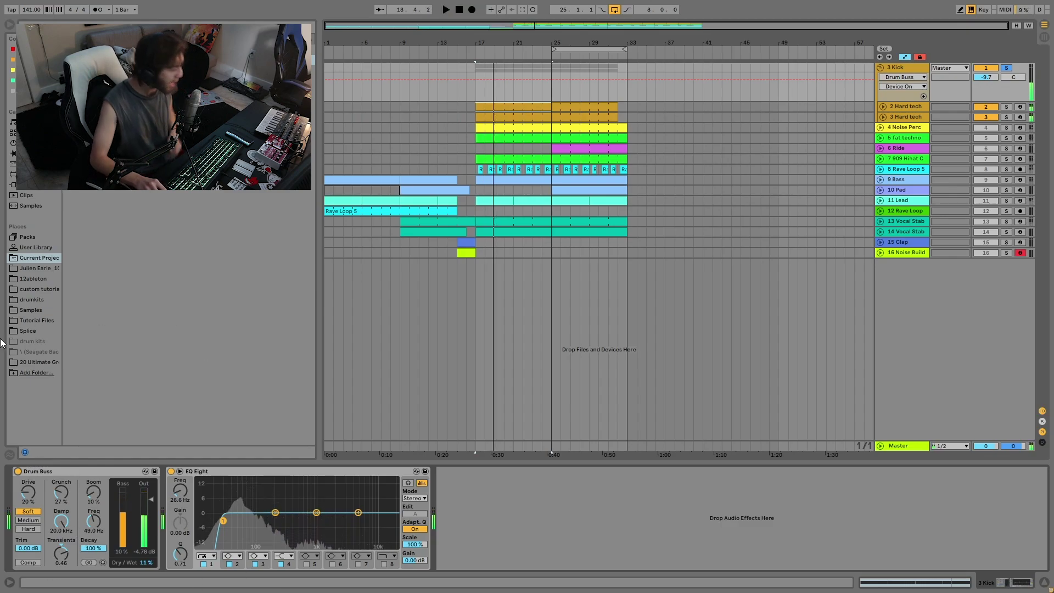
pyautogui.click(18, 472)
pyautogui.press('space')
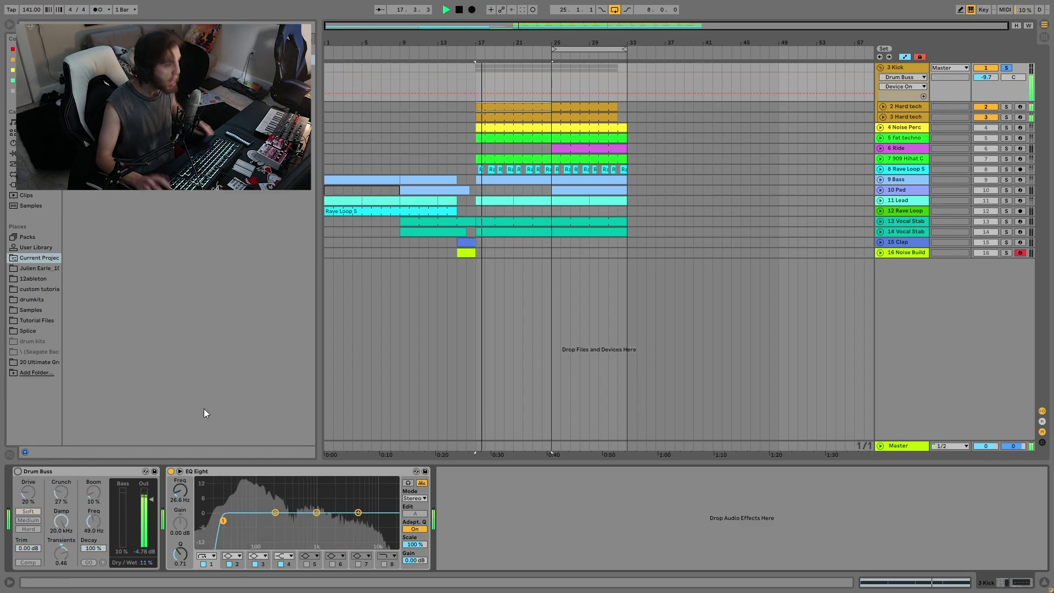
pyautogui.hotkey('ctrl', 'z')
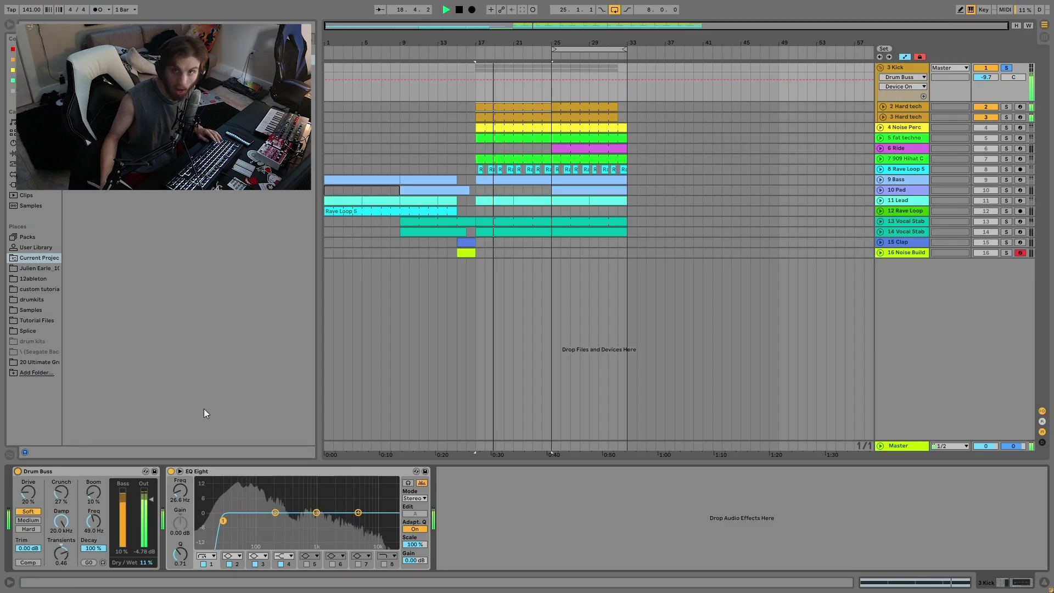
pyautogui.press('space')
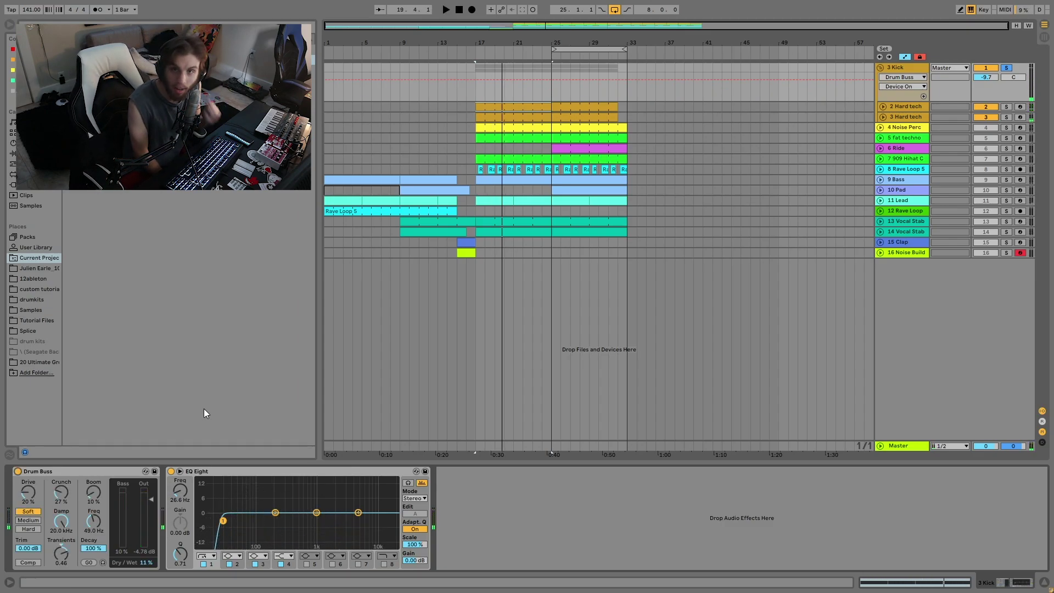
# Play the soloed Kick group several times with its Drum Buss and EQ Eight both enabled
pyautogui.press('space')
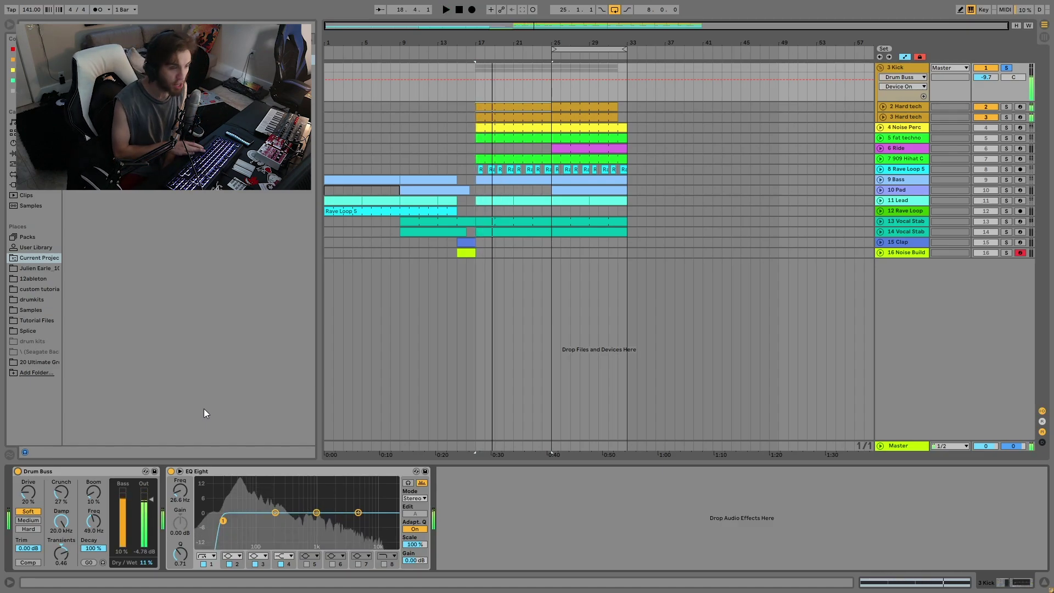
pyautogui.press('space')
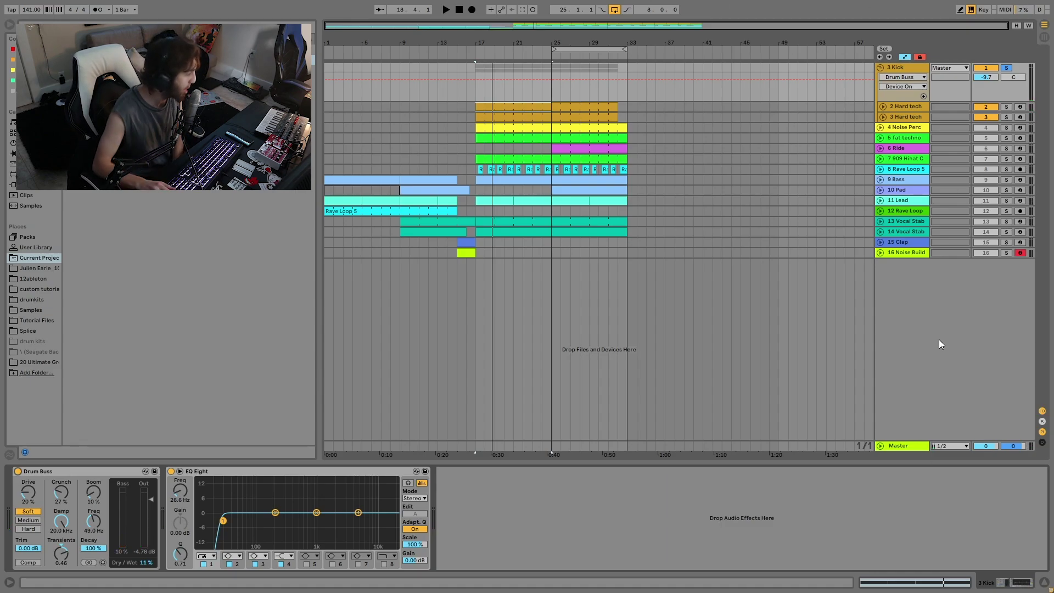
pyautogui.press('space')
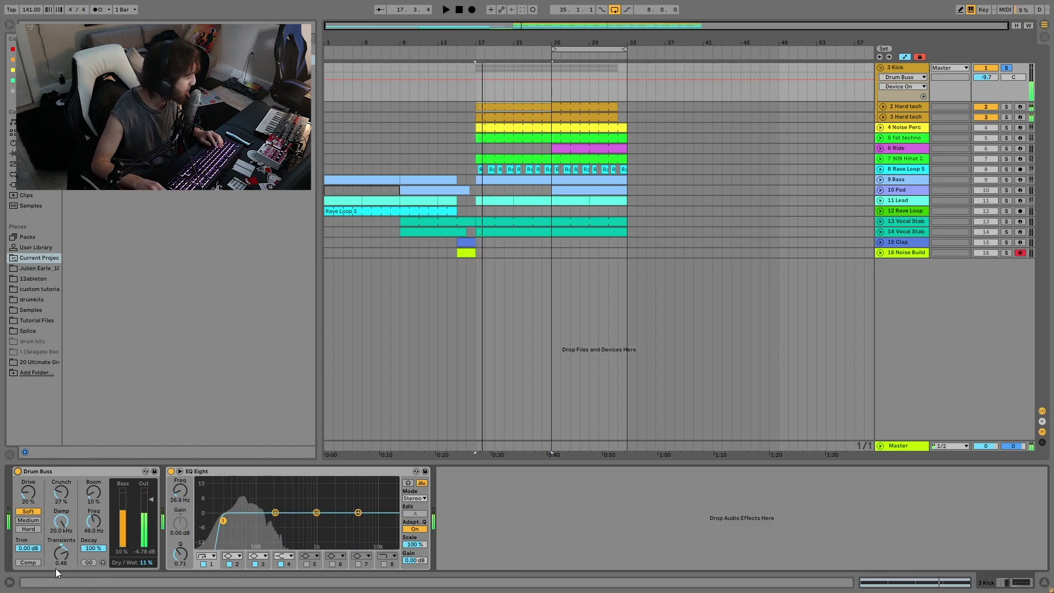
pyautogui.press('space')
pyautogui.press('space')
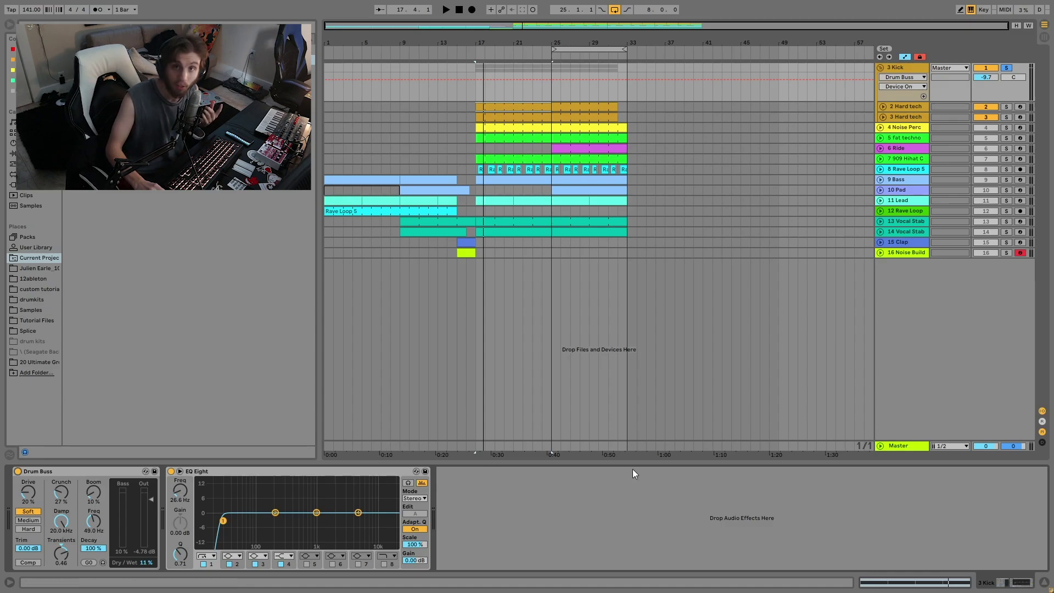
pyautogui.press('space')
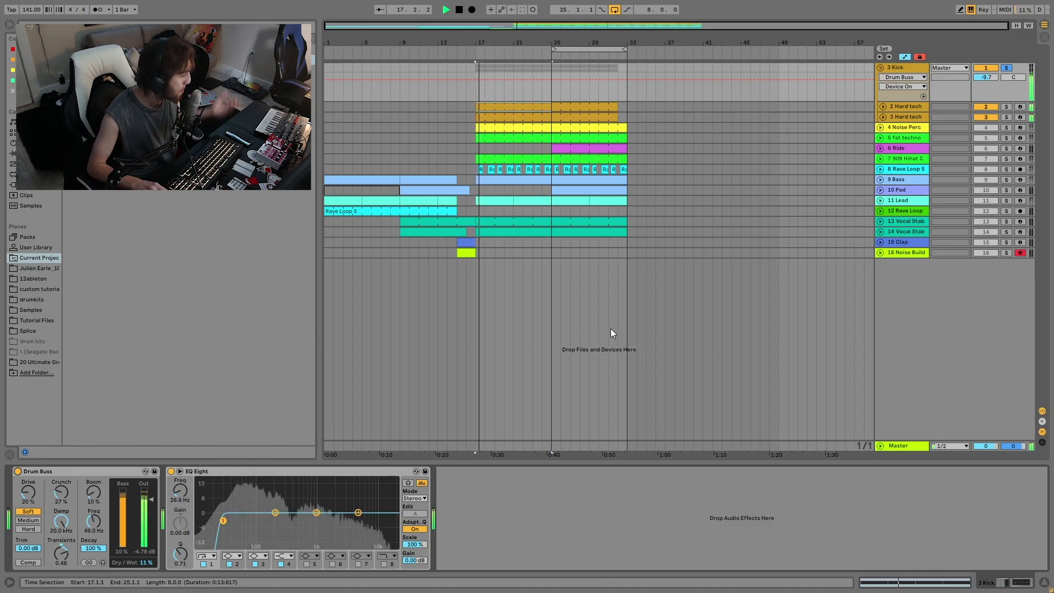
pyautogui.press('space')
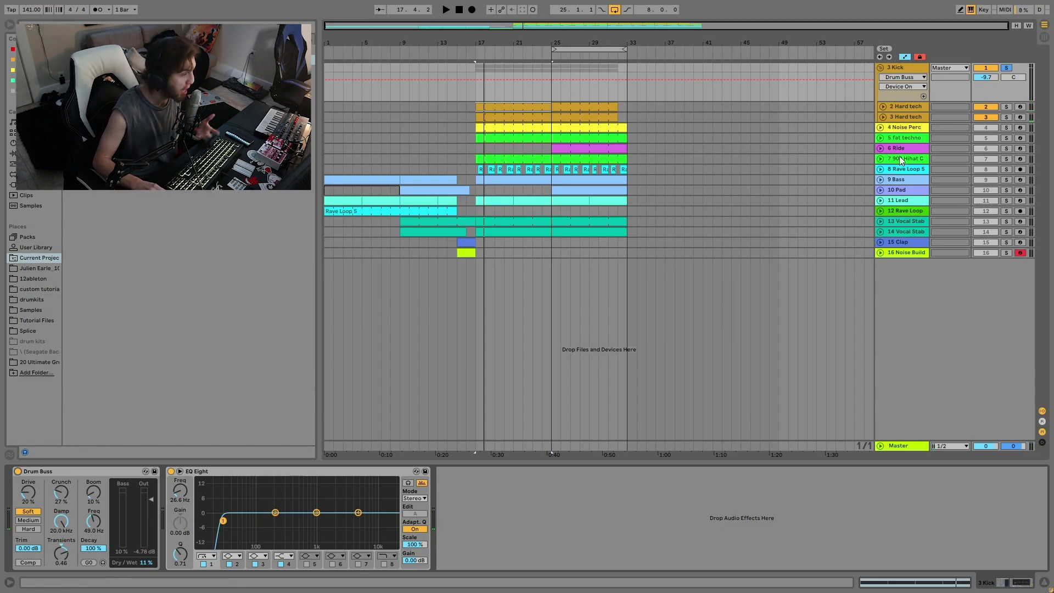
# Move the Ride track above the fat techno track, and play the Noise Perc track soloed
pyautogui.moveTo(901, 147); pyautogui.dragTo(903, 136)
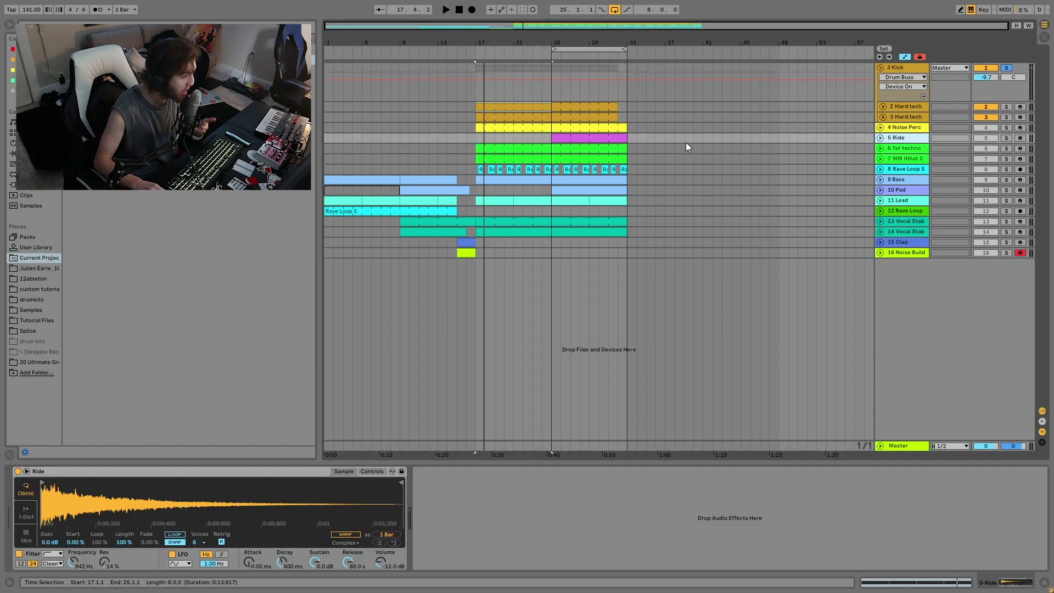
pyautogui.click(901, 129)
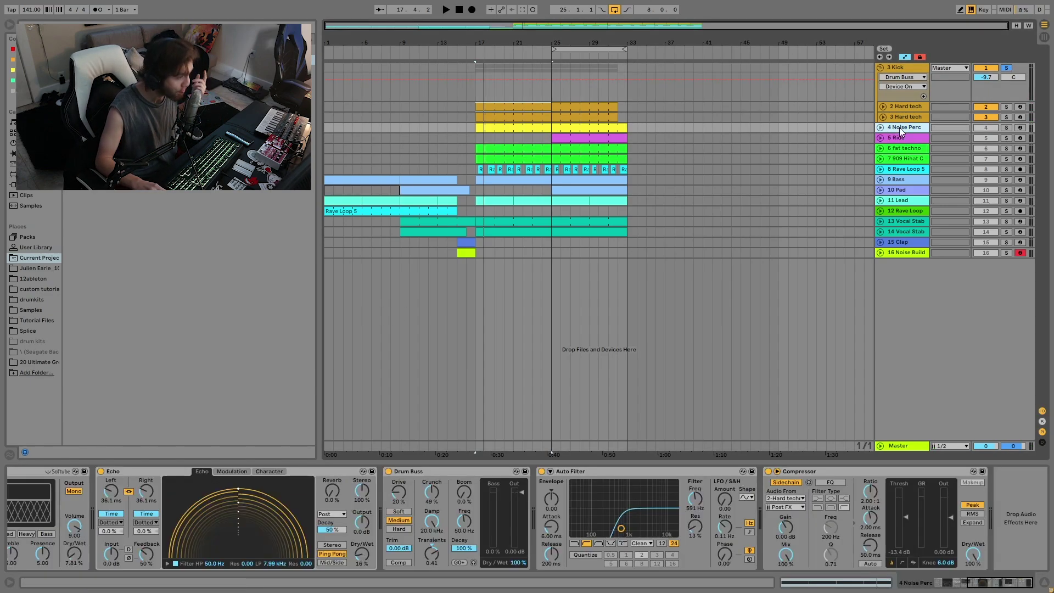
pyautogui.click(1006, 128)
pyautogui.press('space')
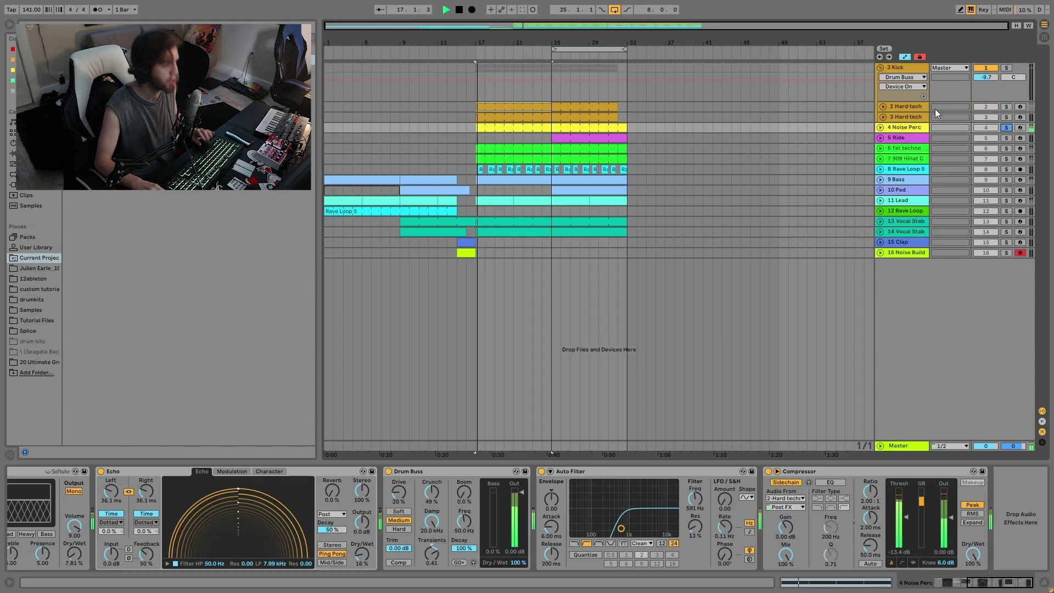
# Unfold the Noise Perc track, open its MIDI clip to show the repeating F3 notes, and play it
pyautogui.click(882, 127)
pyautogui.click(524, 154)
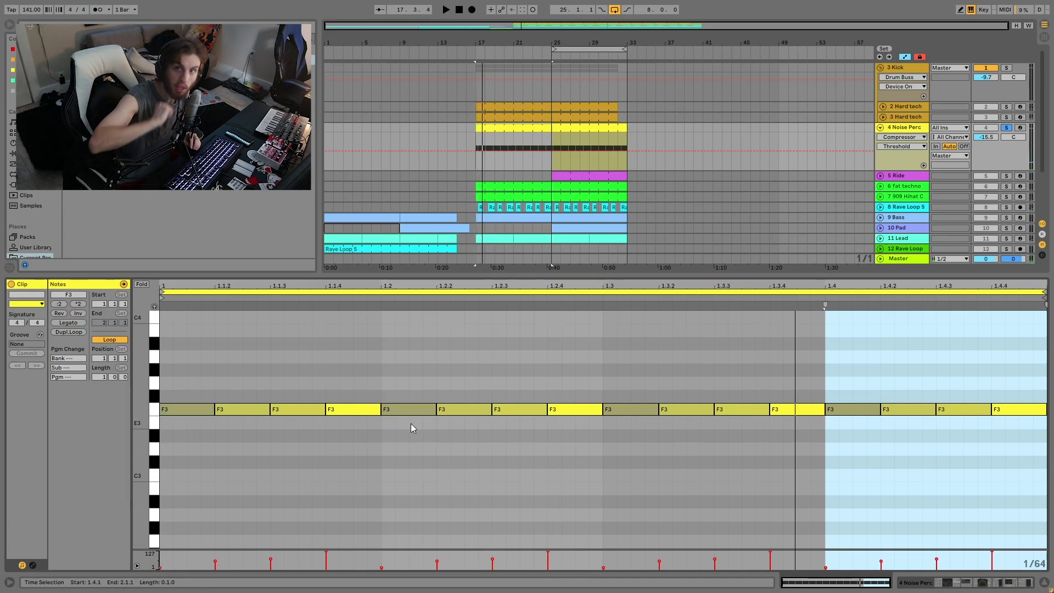
pyautogui.press('space')
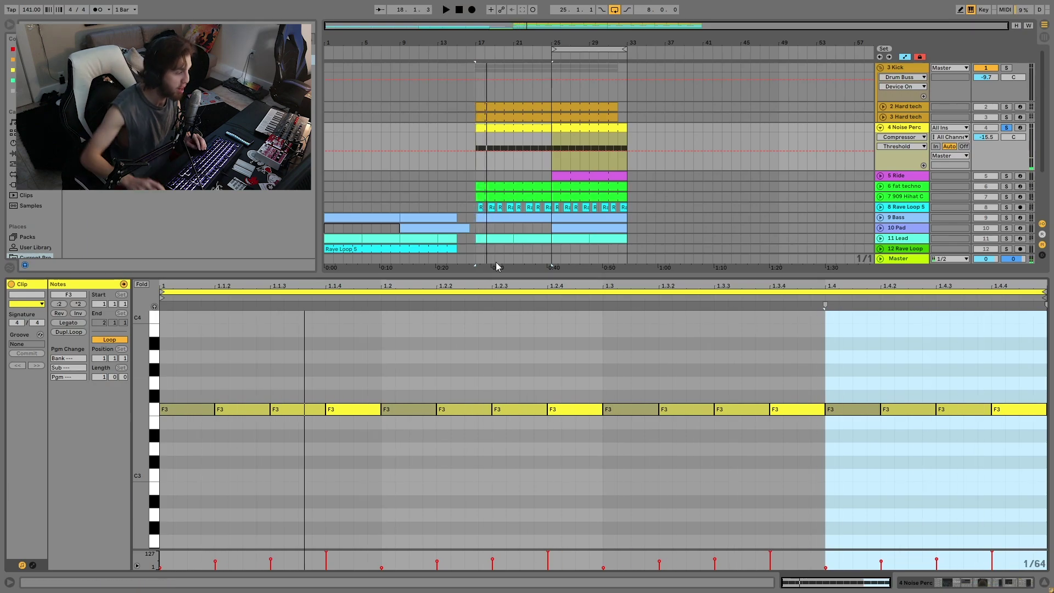
# Play Noise Perc together with the Kick group and on its own, and show the Noise Perc device chain
pyautogui.press('space')
pyautogui.click(1005, 68)
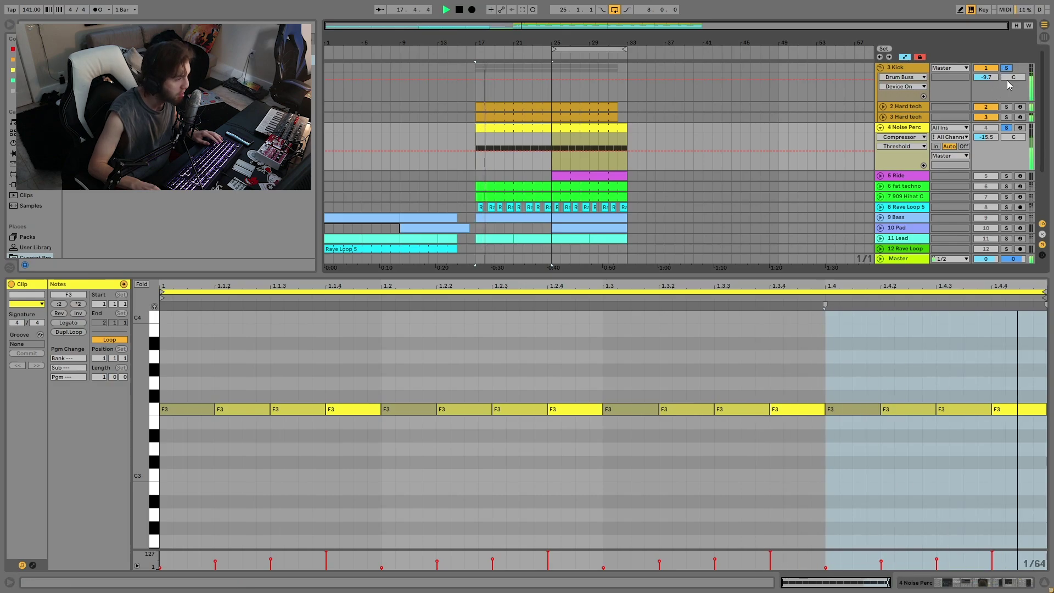
pyautogui.doubleClick(903, 130)
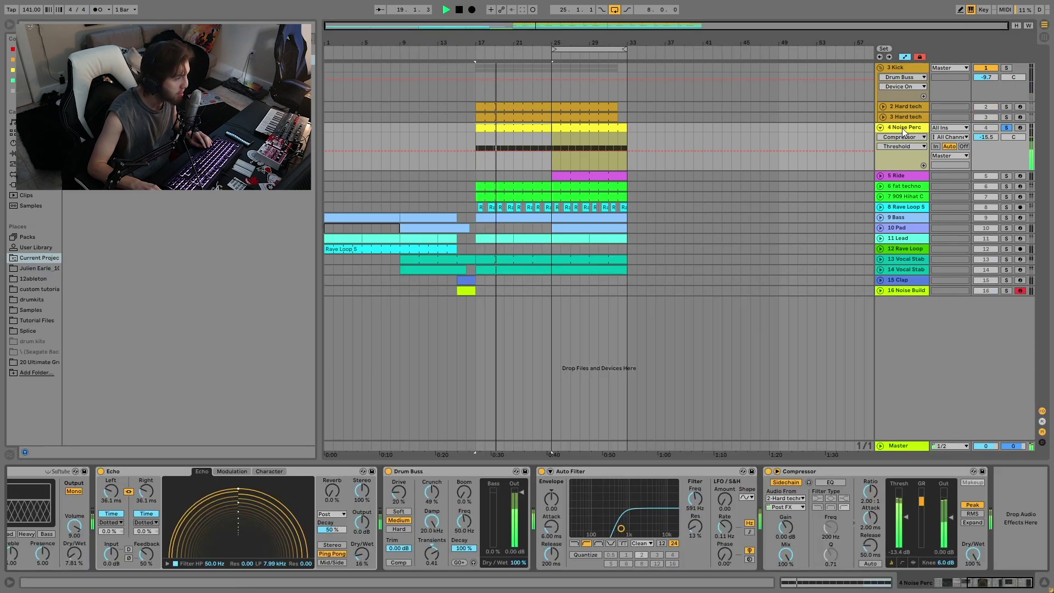
pyautogui.press('space')
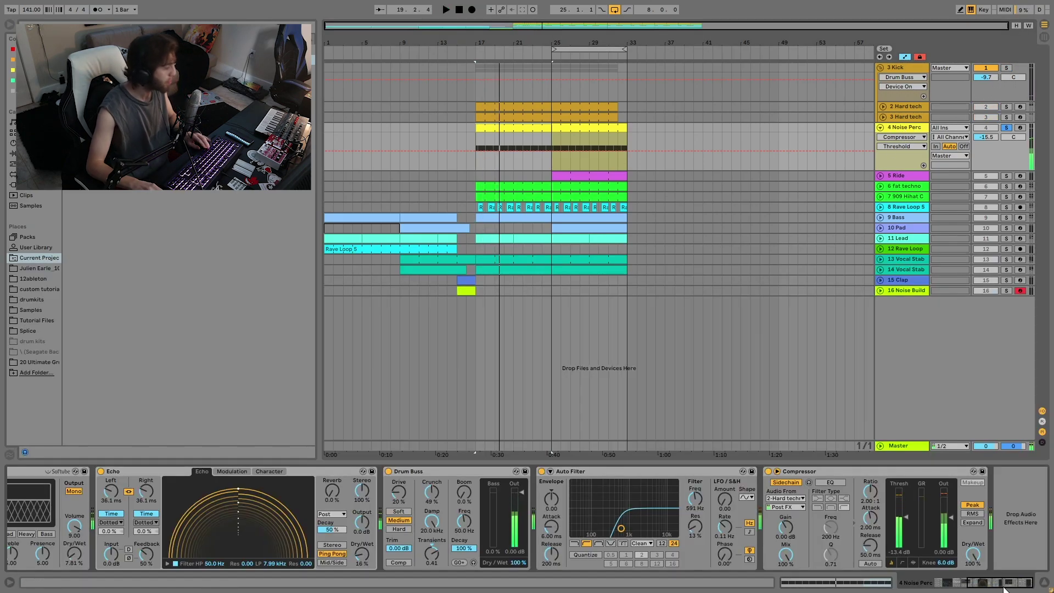
# Examine the oscillator A and filter envelope settings of the Operator on the Noise Perc track
pyautogui.click(953, 584)
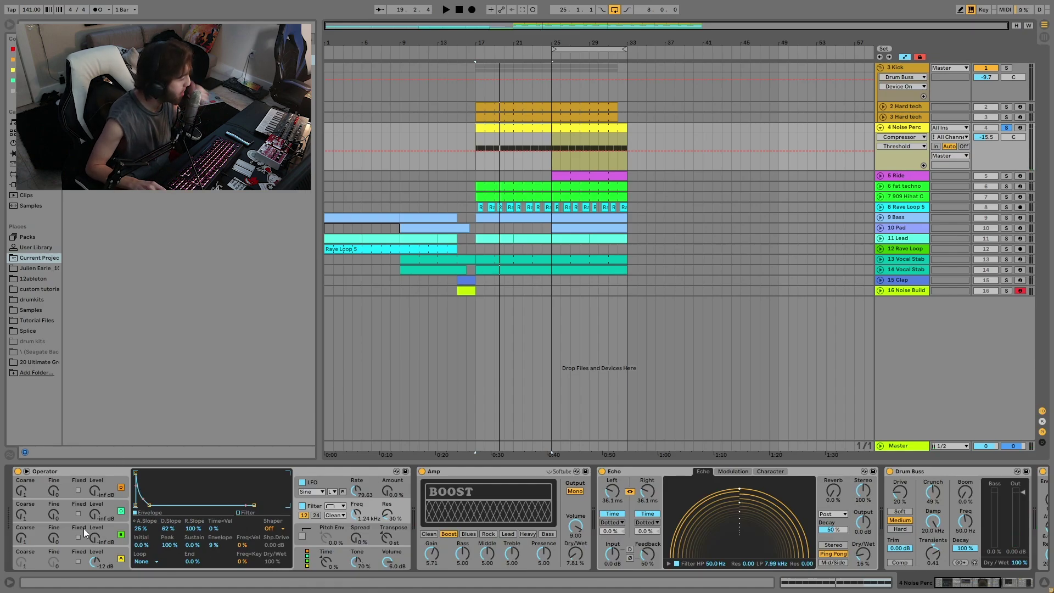
pyautogui.click(93, 555)
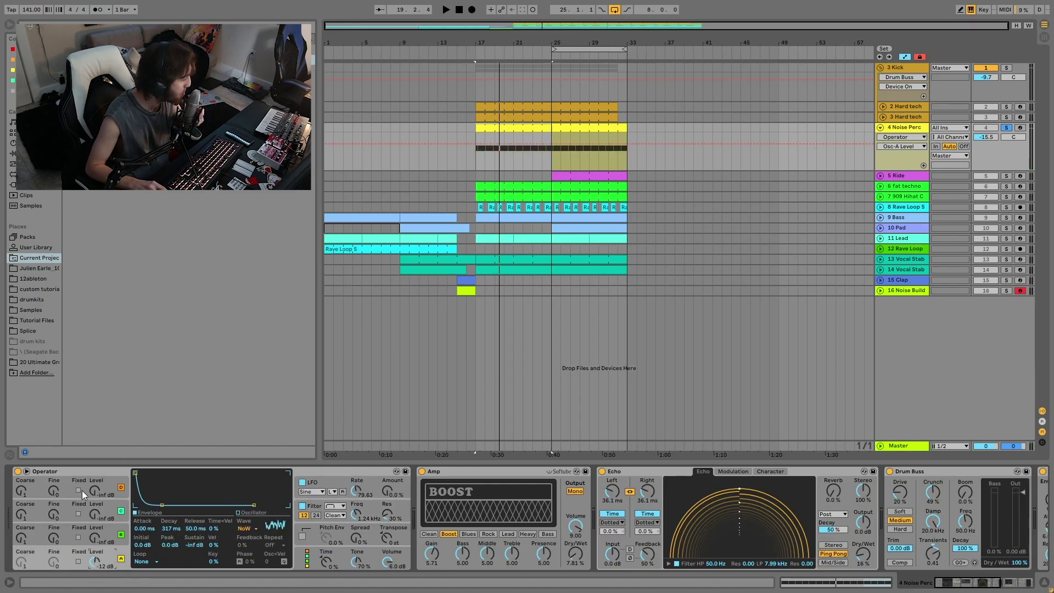
pyautogui.click(311, 510)
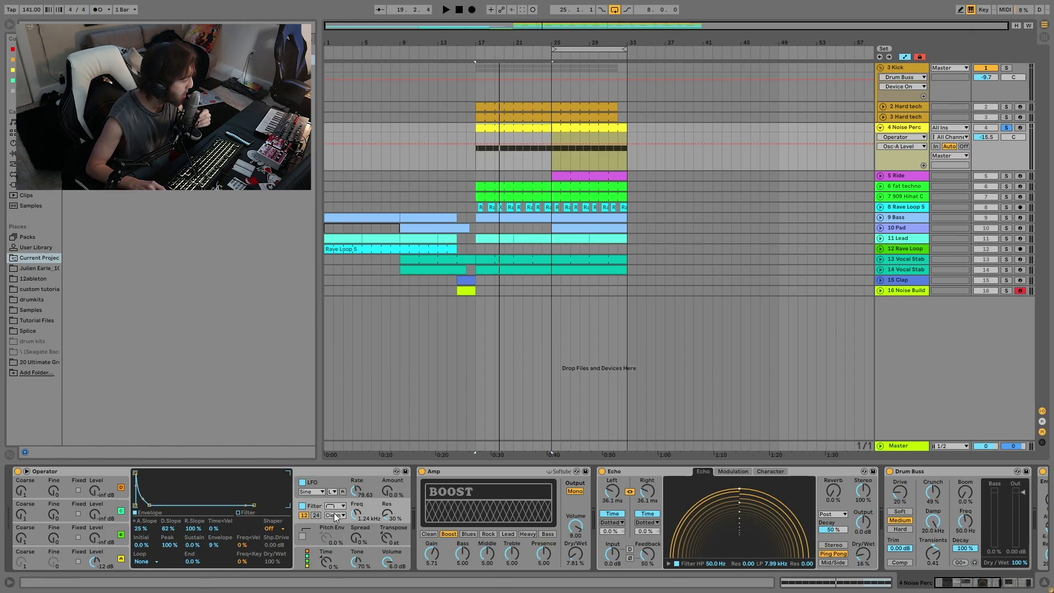
# Compare the soloed Noise Perc sound with Operator's filter turned off and on
pyautogui.press('space')
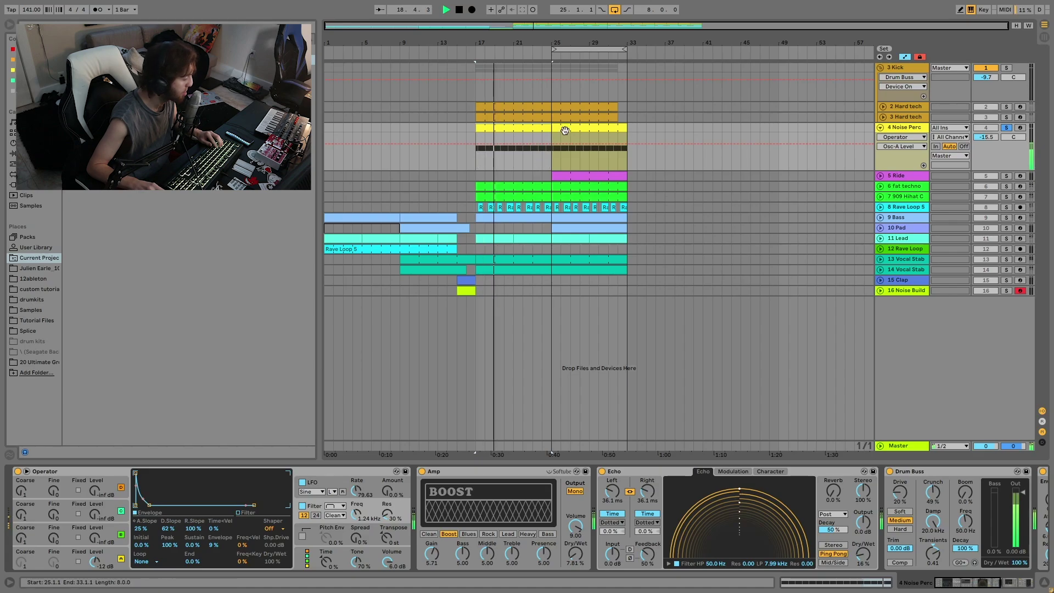
pyautogui.press('space')
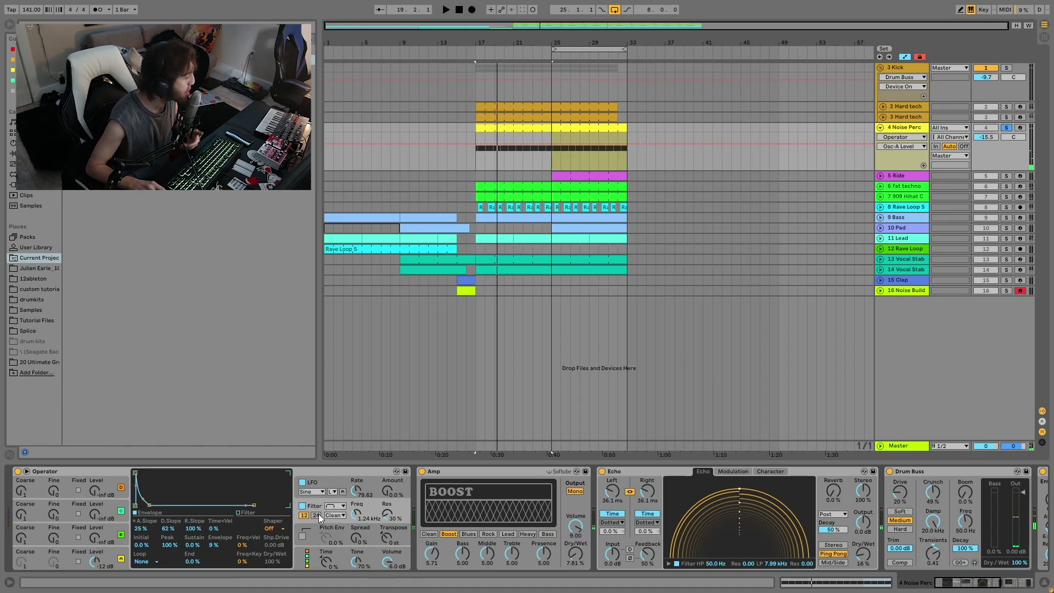
pyautogui.click(302, 506)
pyautogui.press('space')
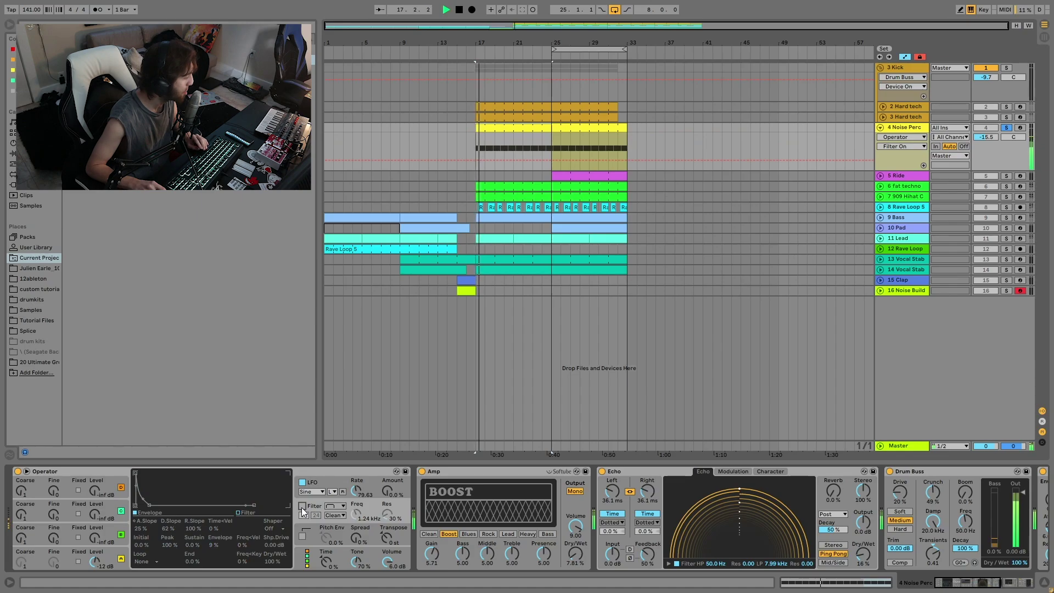
pyautogui.click(302, 507)
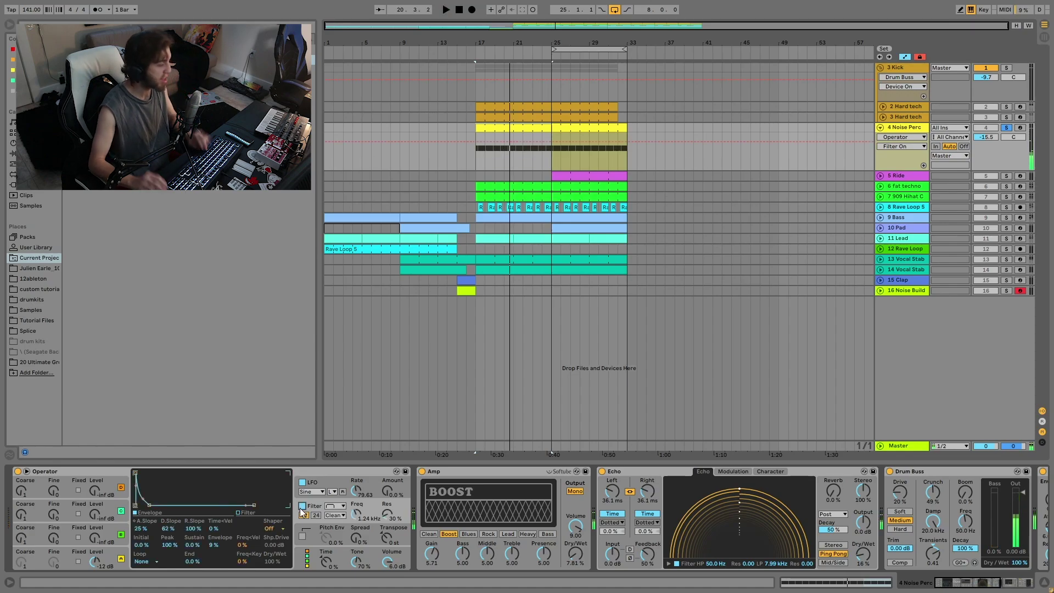
pyautogui.press('space')
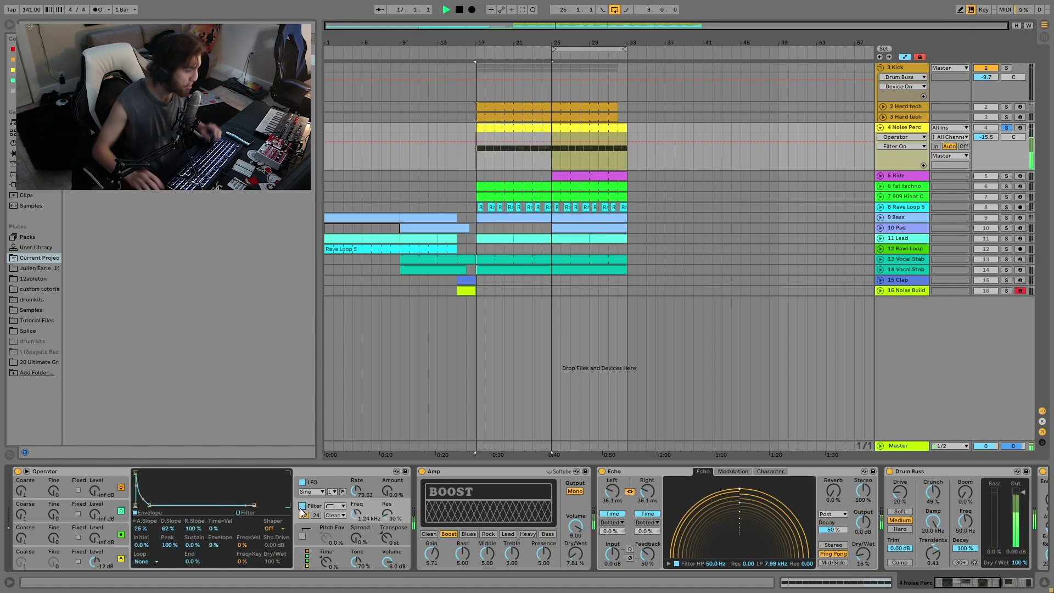
pyautogui.press('space')
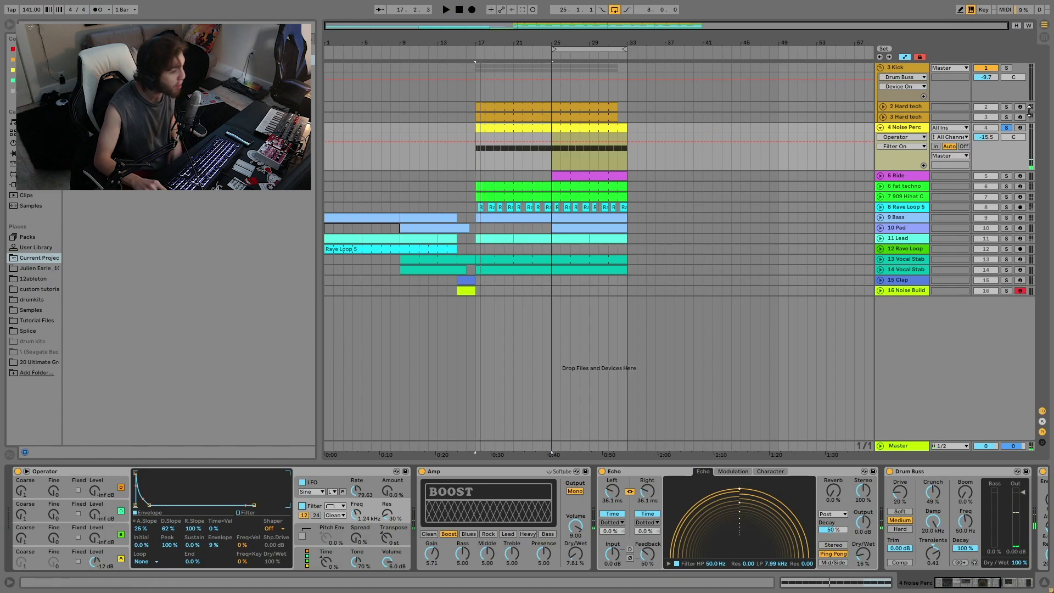
# Play Noise Perc soloed and add the Kick group to the solo during playback to hear both together
pyautogui.press('space')
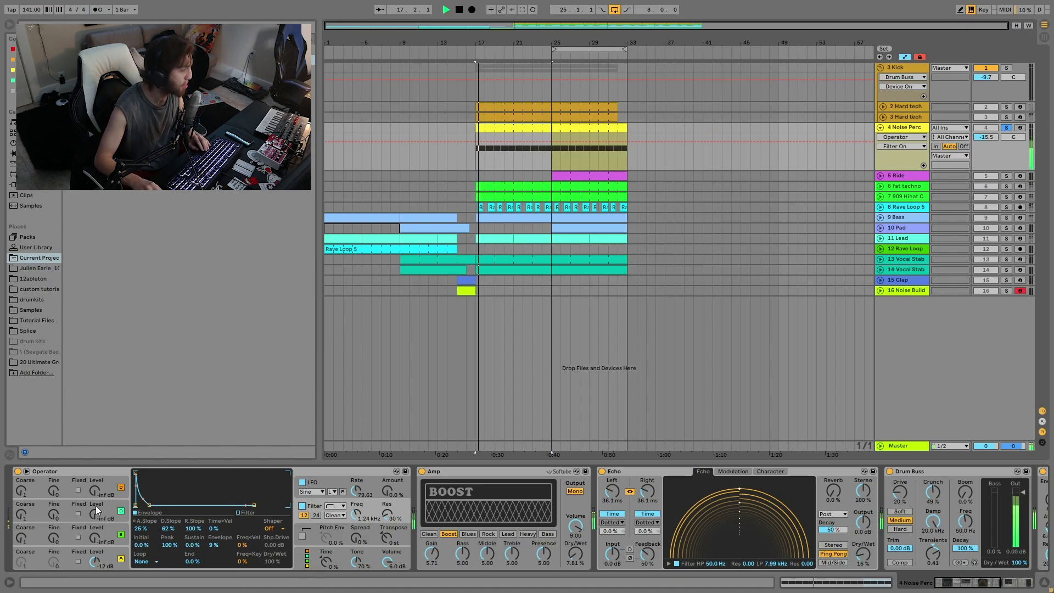
pyautogui.keyDown('ctrl'); pyautogui.click(1007, 67); pyautogui.keyUp('ctrl')
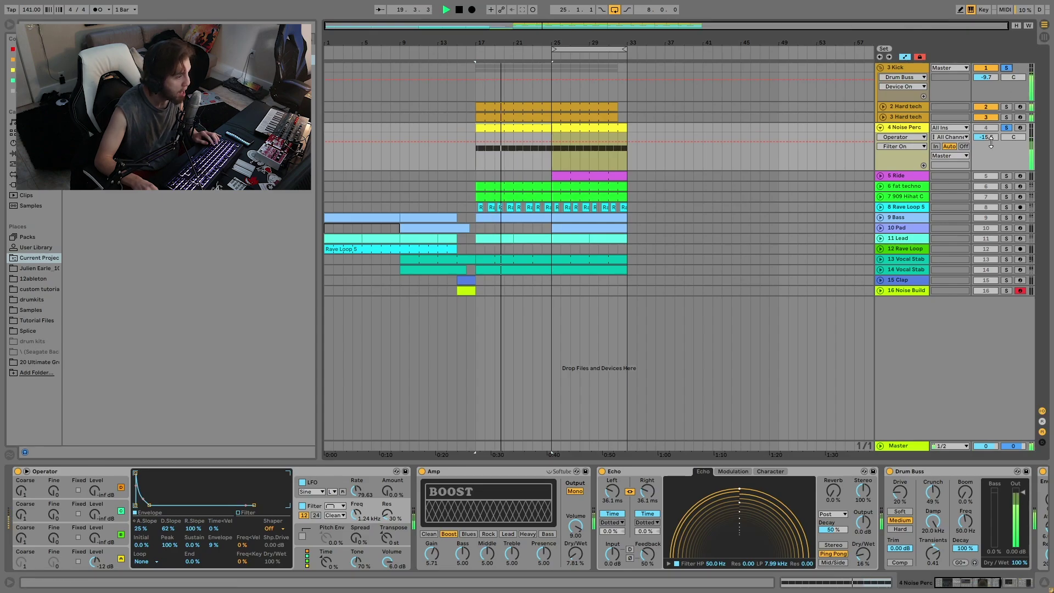
pyautogui.press('space')
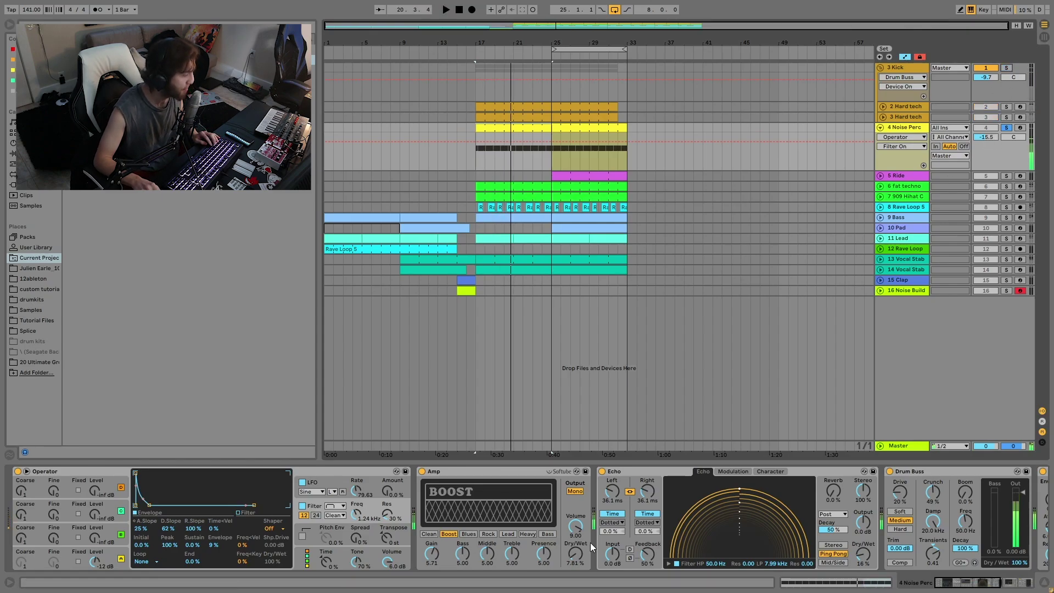
# Compare the soloed Noise Perc sound with the Amp device turned off and on
pyautogui.hscroll(3, 594, 545)
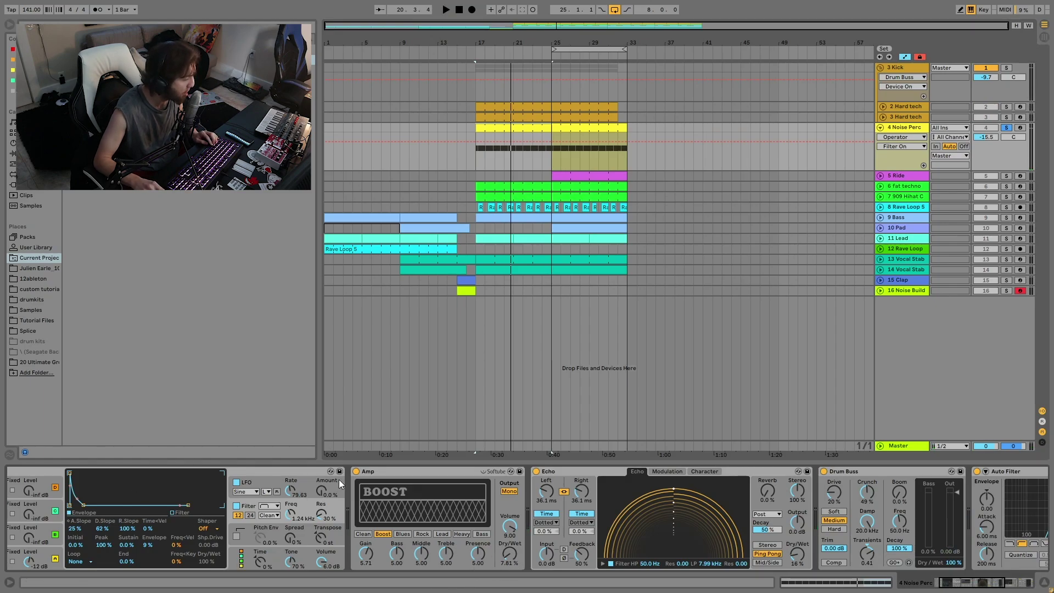
pyautogui.click(357, 472)
pyautogui.press('space')
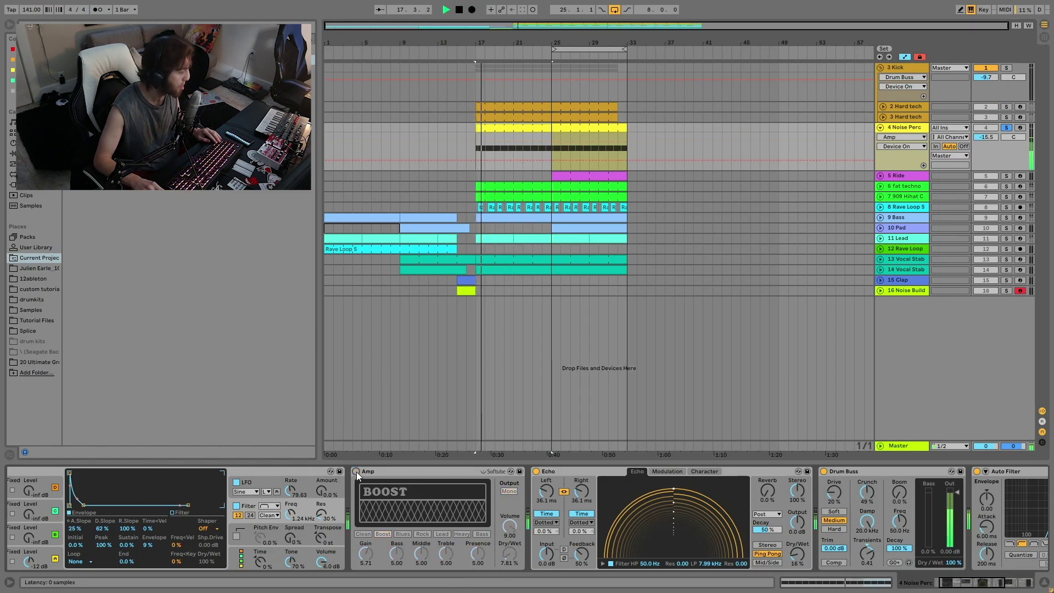
pyautogui.click(357, 473)
pyautogui.press('space')
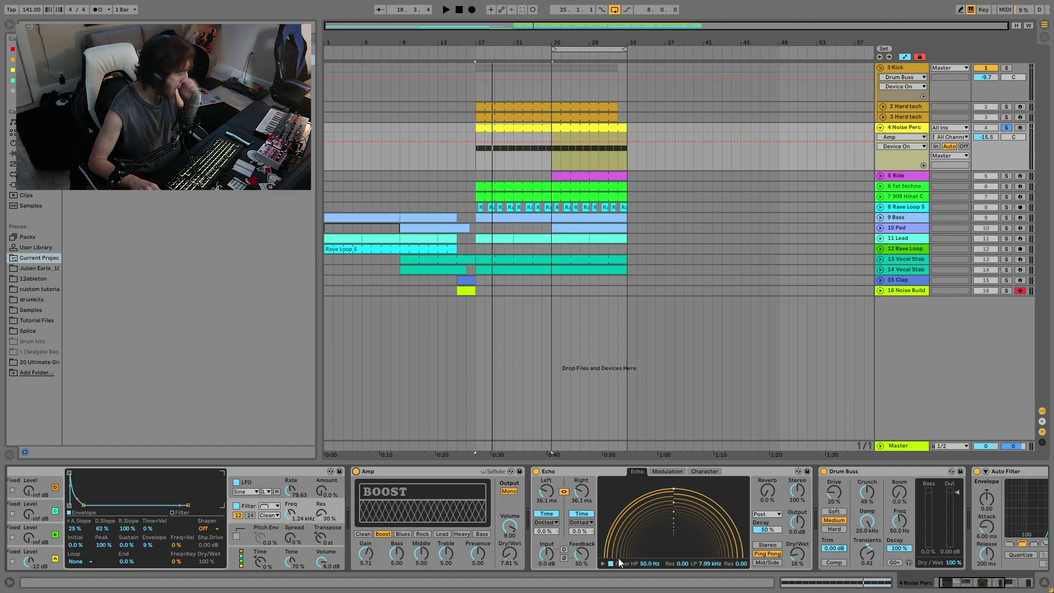
# Play the soloed Noise Perc with its Echo device bypassed to hear the difference
pyautogui.hscroll(2, 681, 554)
pyautogui.press('space')
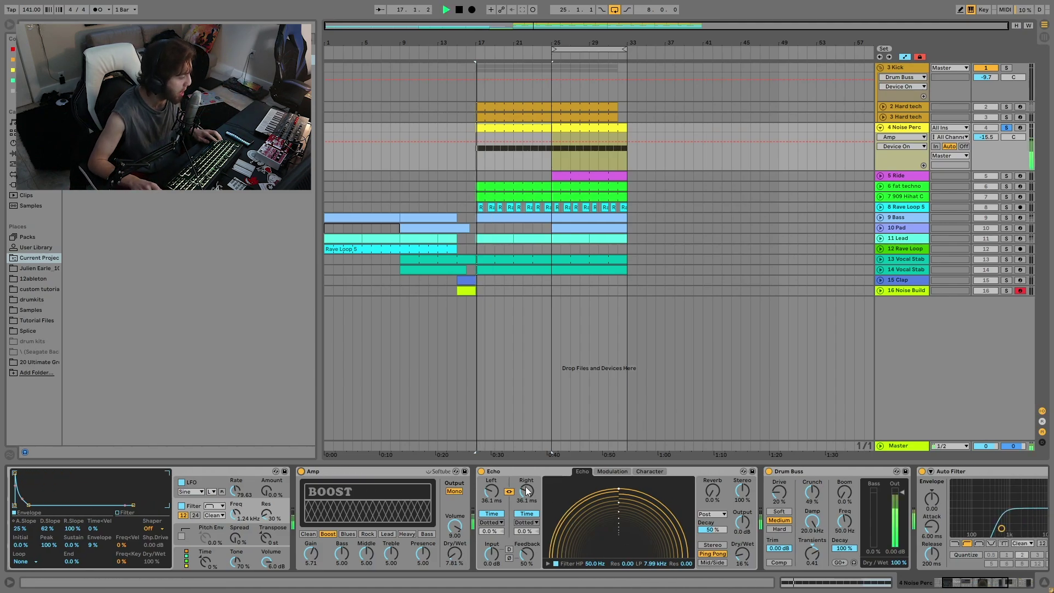
pyautogui.click(479, 478)
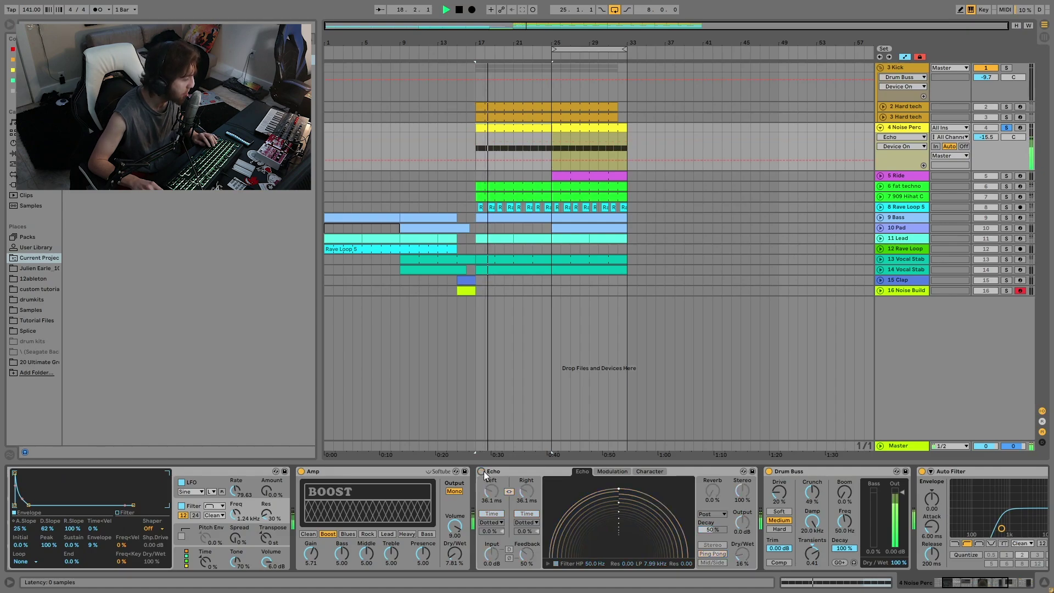
# Add the Kick group to the solo and lower the Noise Perc track volume to -19.3 dB during playback, toggling its solo
pyautogui.keyDown('ctrl'); pyautogui.click(1006, 68); pyautogui.keyUp('ctrl')
pyautogui.moveTo(986, 137); pyautogui.dragTo(986, 149)
pyautogui.click(1006, 128)
pyautogui.click(1007, 127)
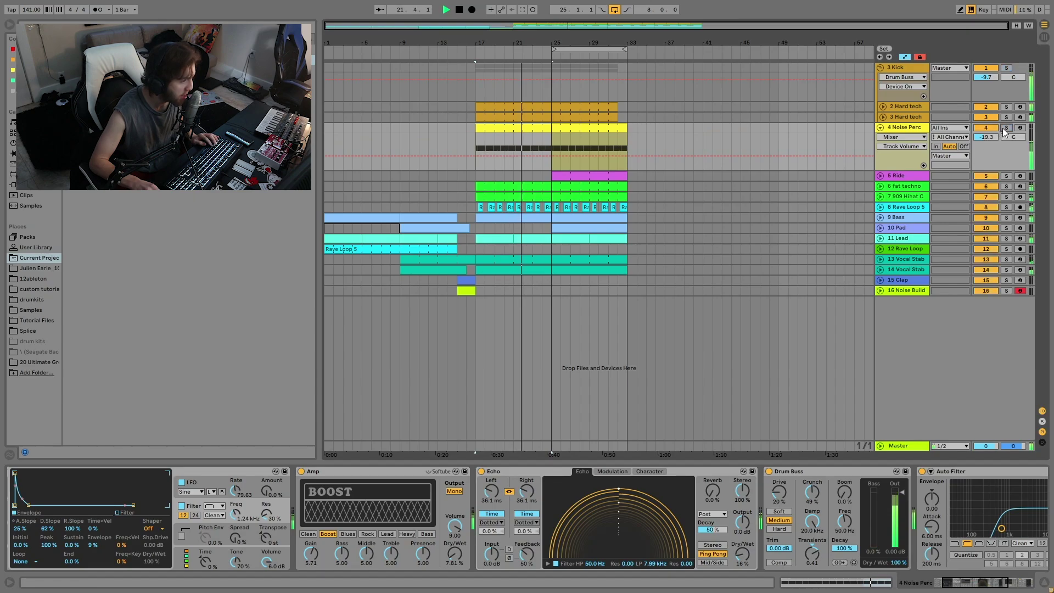
# Stop playback and examine the Drum Buss, Auto Filter and Compressor that follow Echo on Noise Perc
pyautogui.scroll(-3, 631, 538)
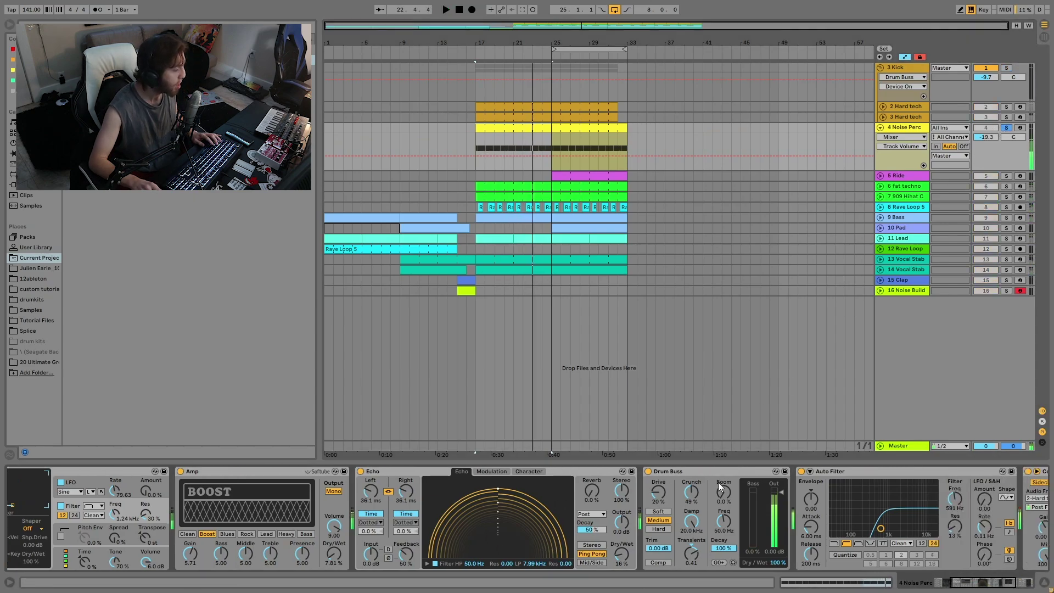
pyautogui.press('space')
pyautogui.scroll(-5, 710, 517)
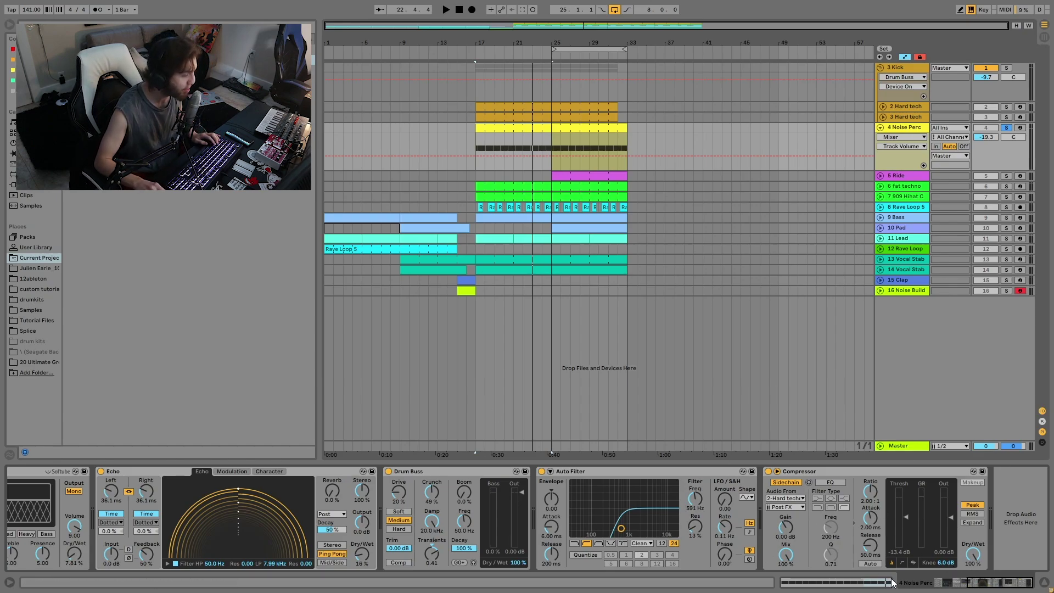
# Solo the Ride track, play it from bar 25 and unfold it to show its notes
pyautogui.click(1007, 176)
pyautogui.click(572, 174)
pyautogui.press('space')
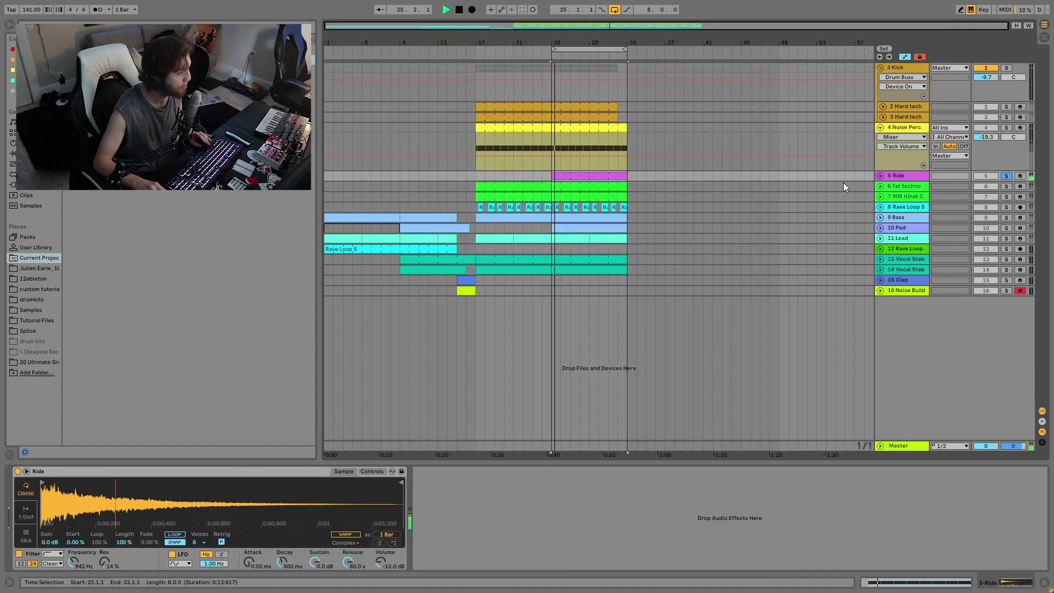
pyautogui.click(881, 176)
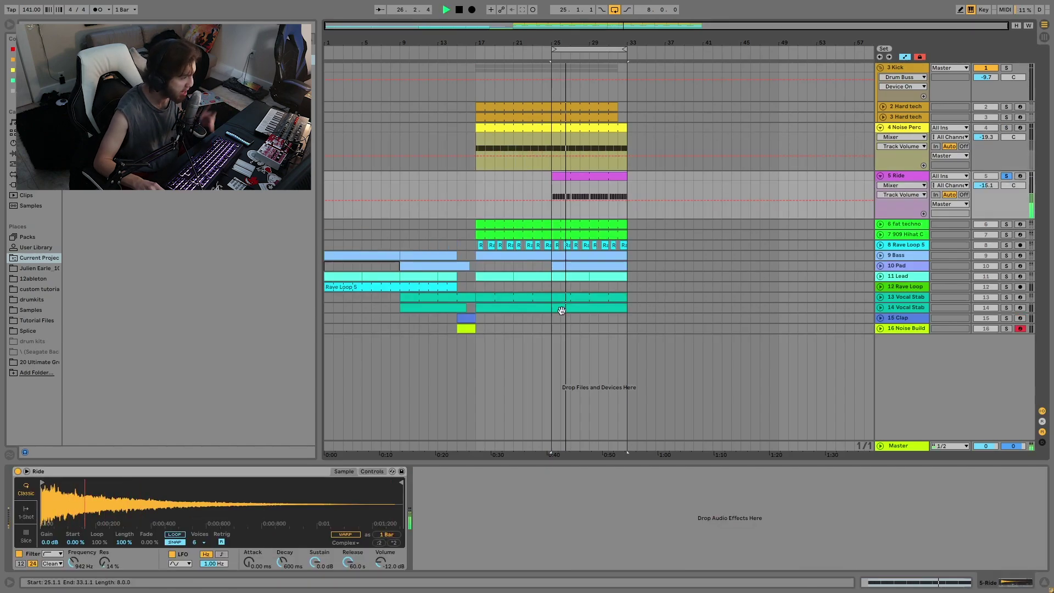
pyautogui.press('space')
pyautogui.press('space')
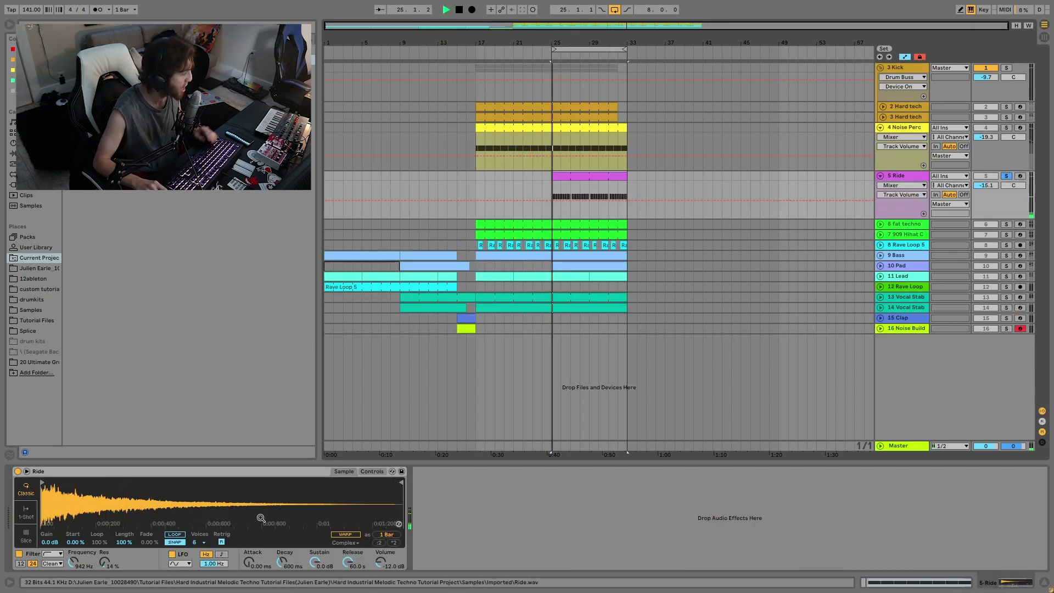
# Compare the soloed Ride with its amplitude release set to 50 ms and back at 60 s
pyautogui.click(358, 471)
pyautogui.moveTo(353, 561); pyautogui.dragTo(350, 564)
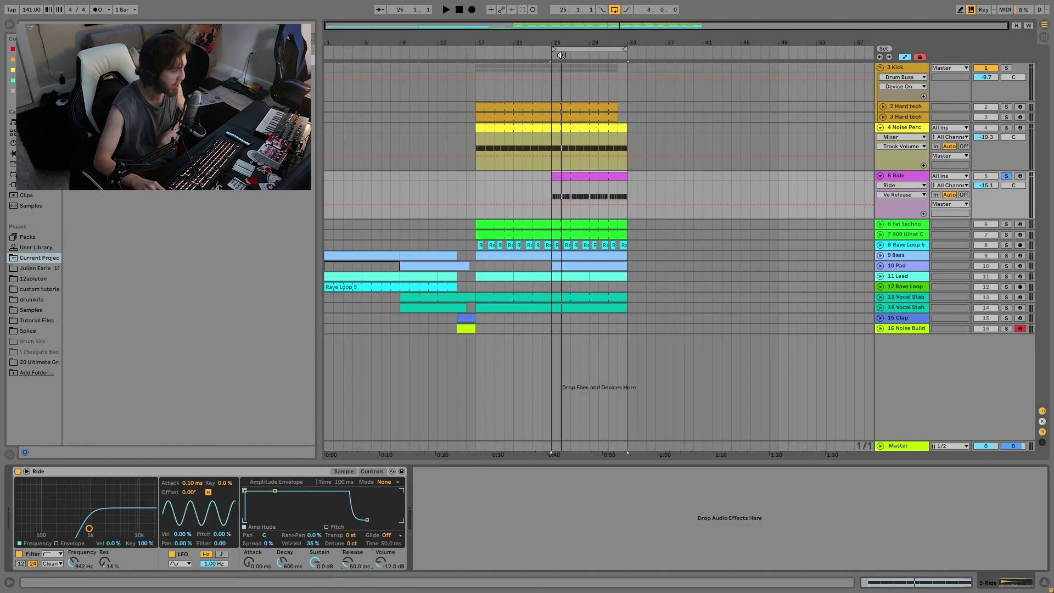
pyautogui.moveTo(566, 42)
pyautogui.mouseDown()
pyautogui.moveTo(568, 94)
pyautogui.moveTo(592, 102)
pyautogui.mouseUp()
pyautogui.click(608, 192)
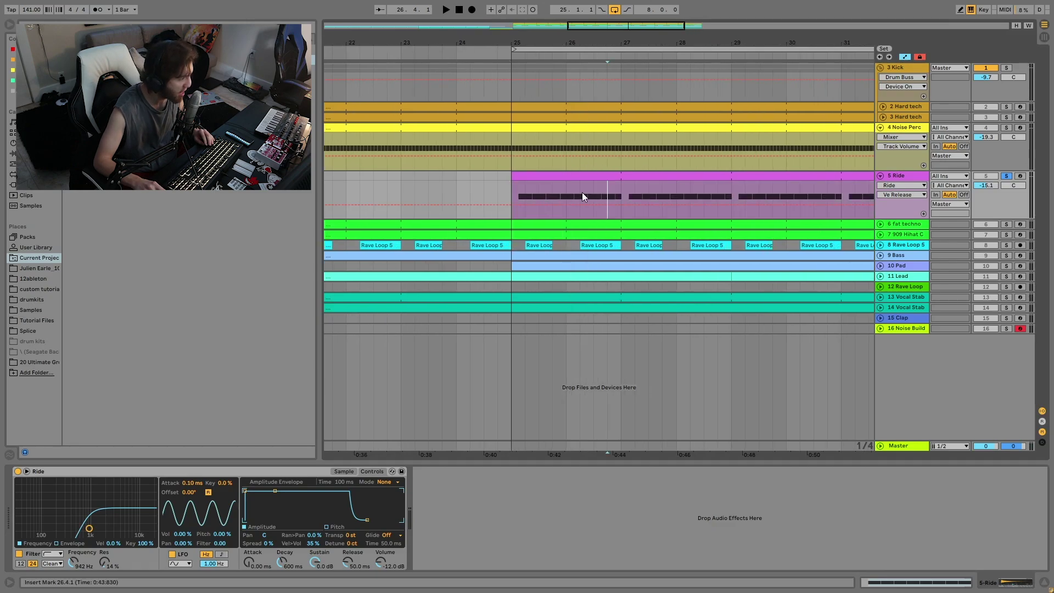
pyautogui.press('space')
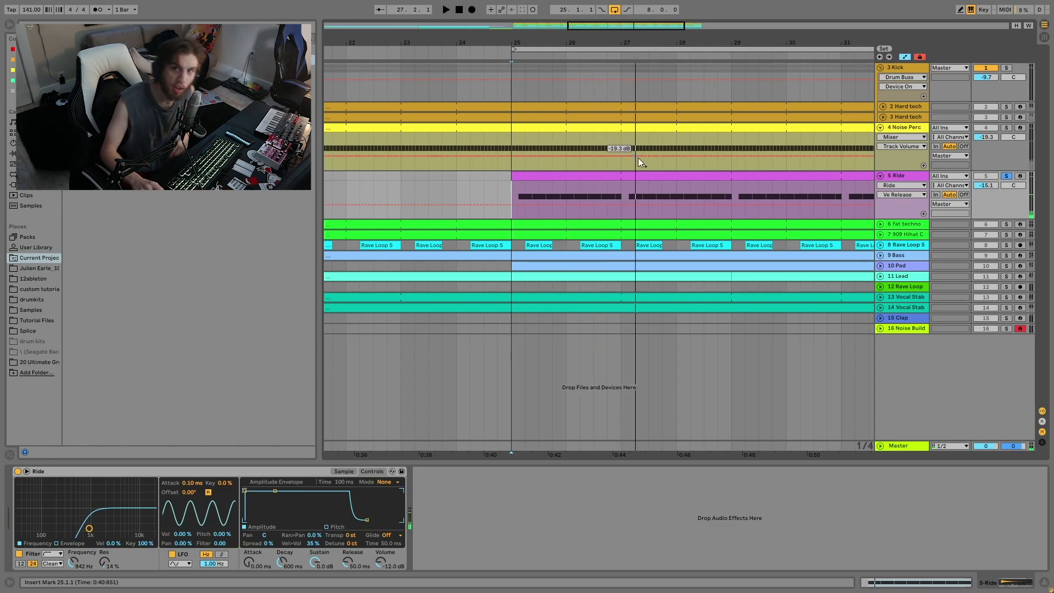
pyautogui.press('space')
pyautogui.press('space')
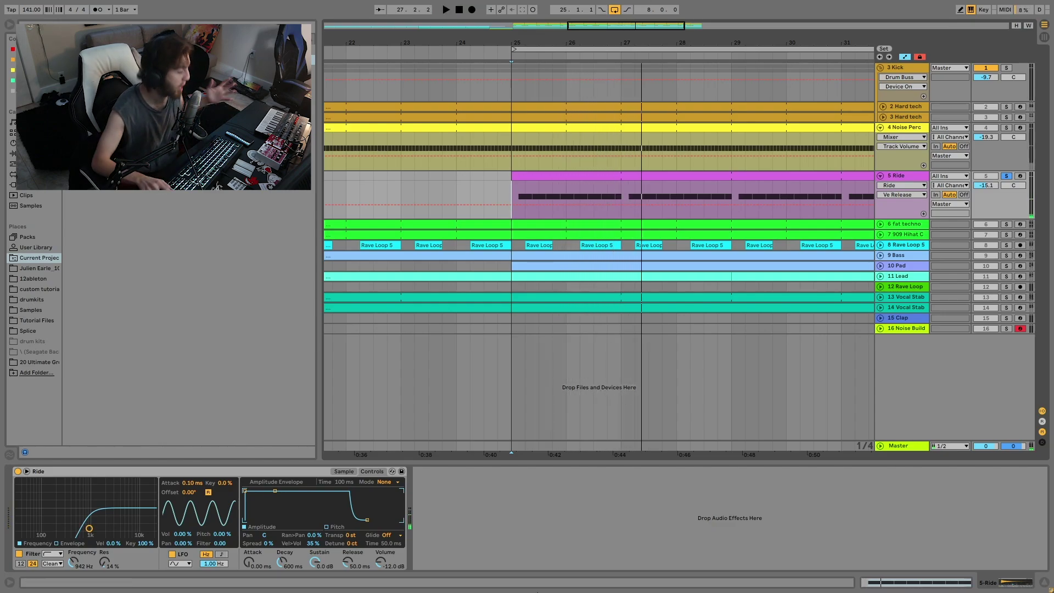
pyautogui.moveTo(347, 559); pyautogui.dragTo(615, 229)
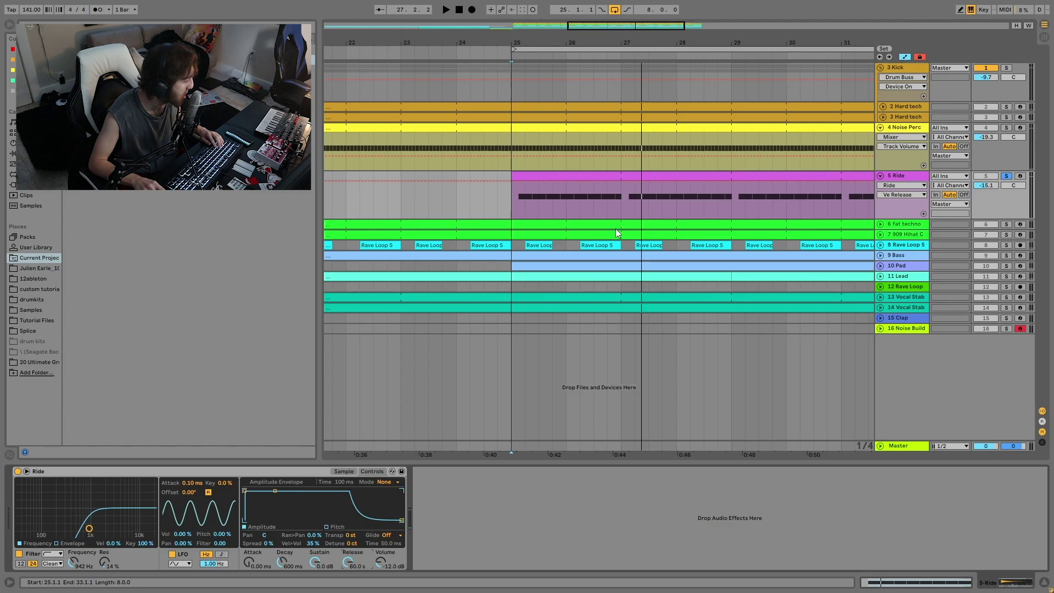
pyautogui.click(565, 204)
pyautogui.press('space')
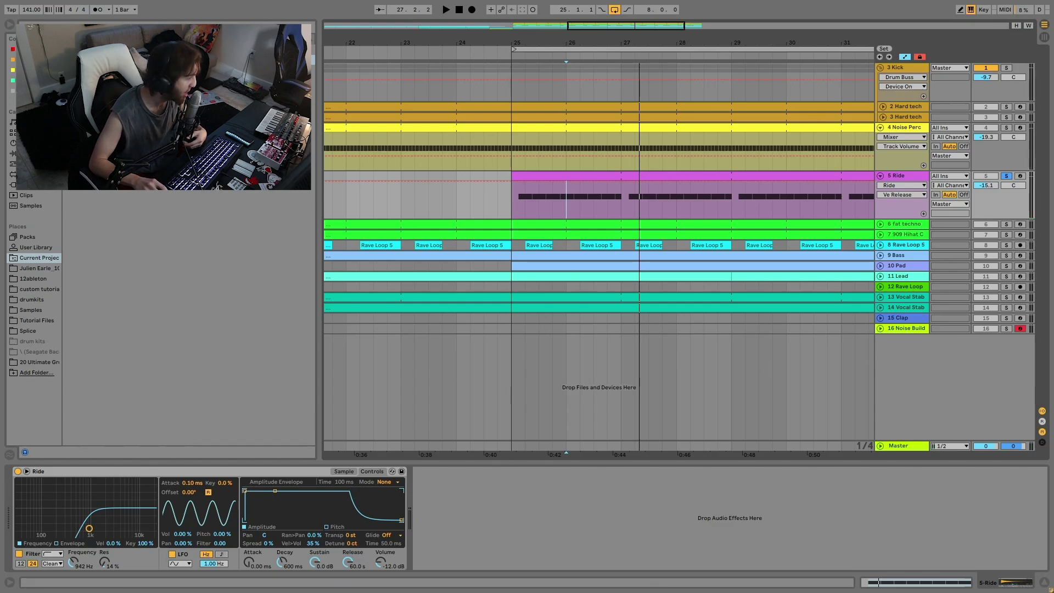
# Play the fat techno and 909 Hihat tracks soloed together, with both unfolded, and show each one's devices
pyautogui.click(1008, 225)
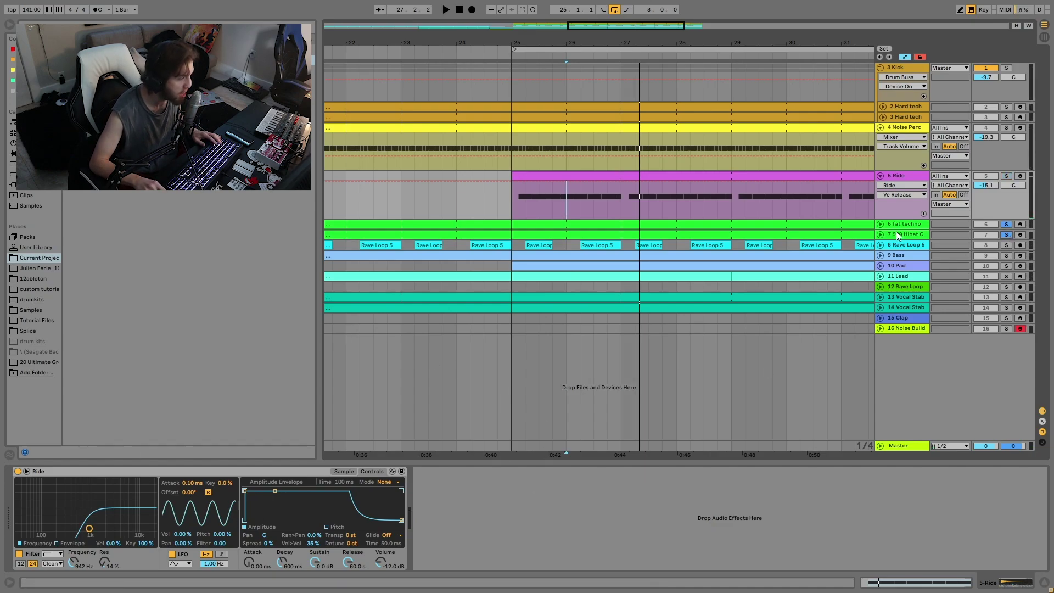
pyautogui.click(880, 234)
pyautogui.click(881, 224)
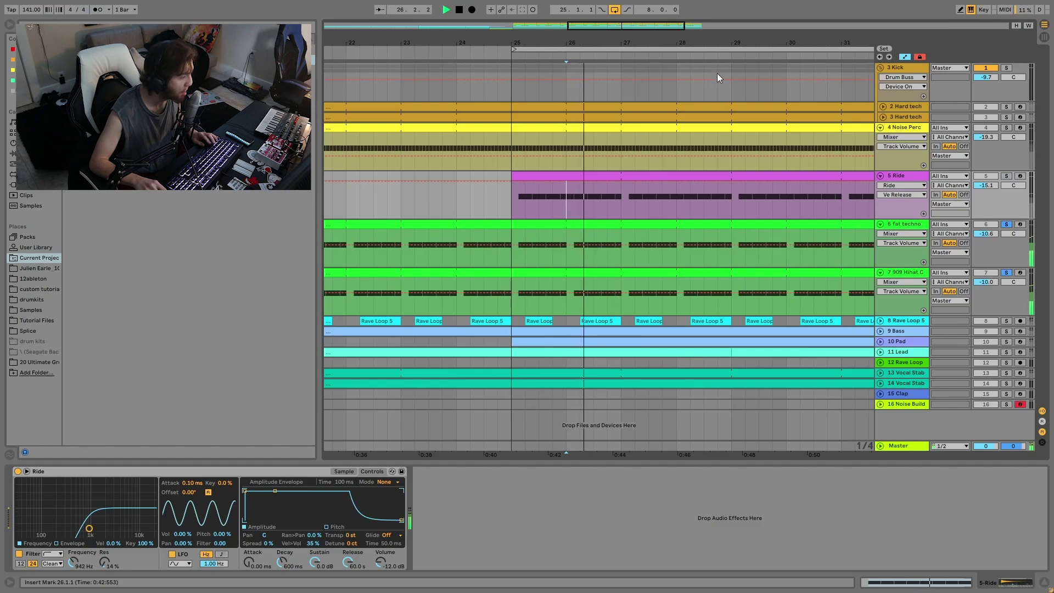
pyautogui.moveTo(708, 43); pyautogui.dragTo(721, 12)
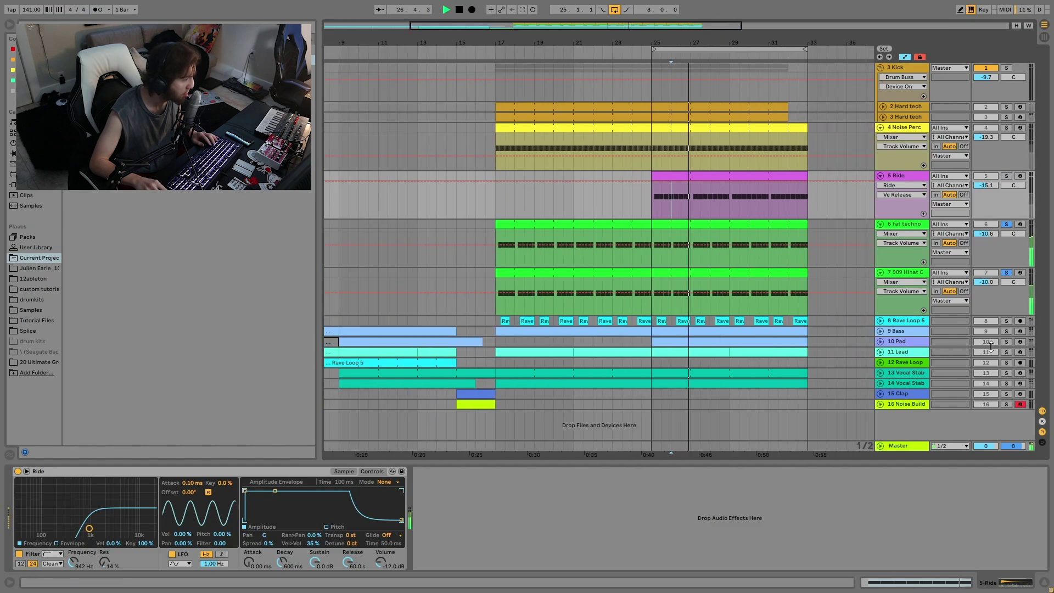
pyautogui.click(914, 273)
pyautogui.click(922, 236)
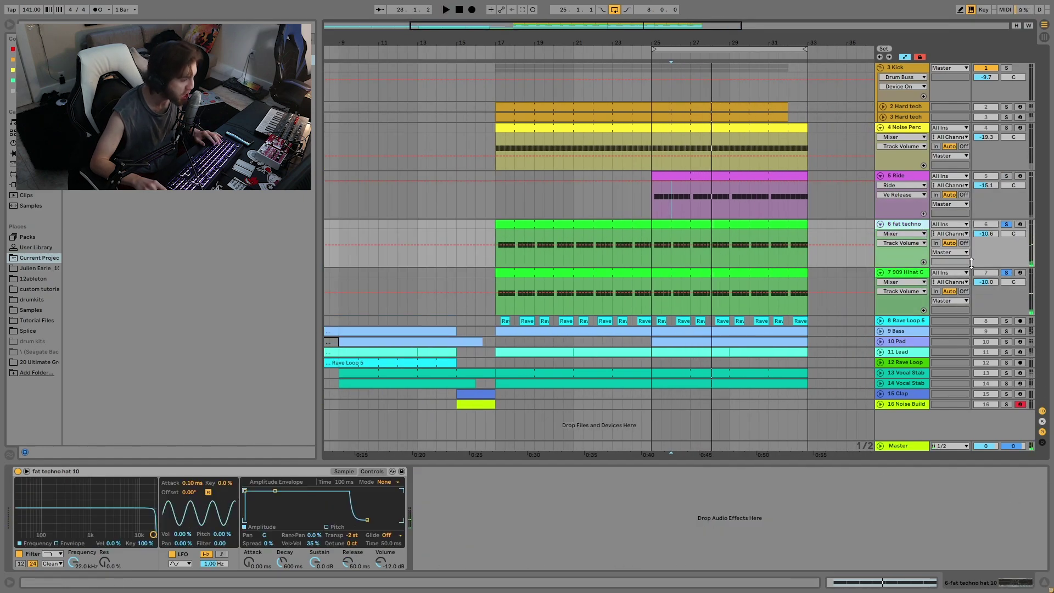
# Play the fat techno hat on its own and the 909 Hihat on its own to compare them
pyautogui.press('space')
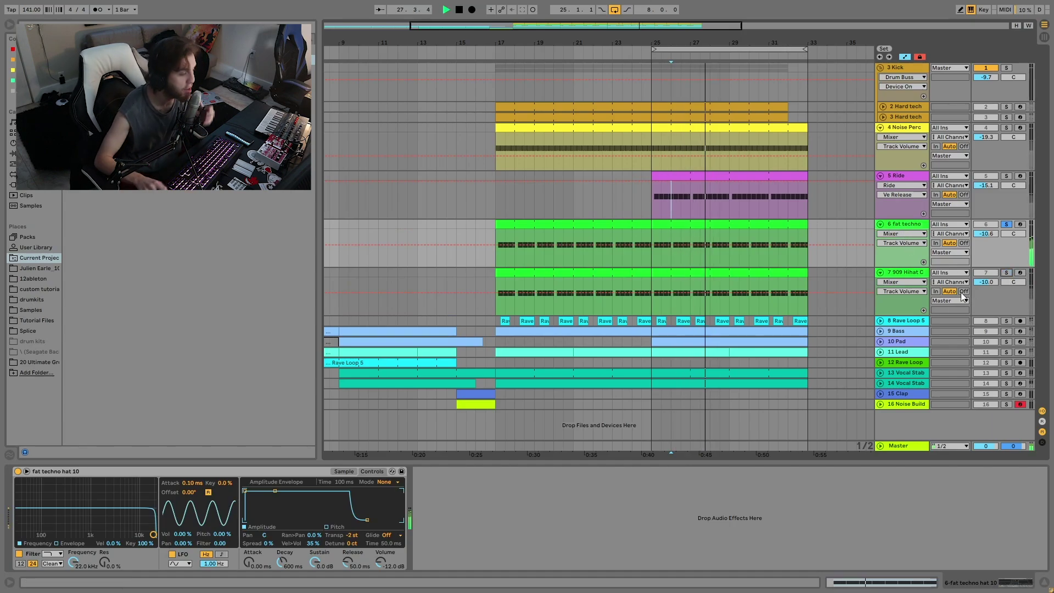
pyautogui.click(1003, 278)
pyautogui.click(1007, 274)
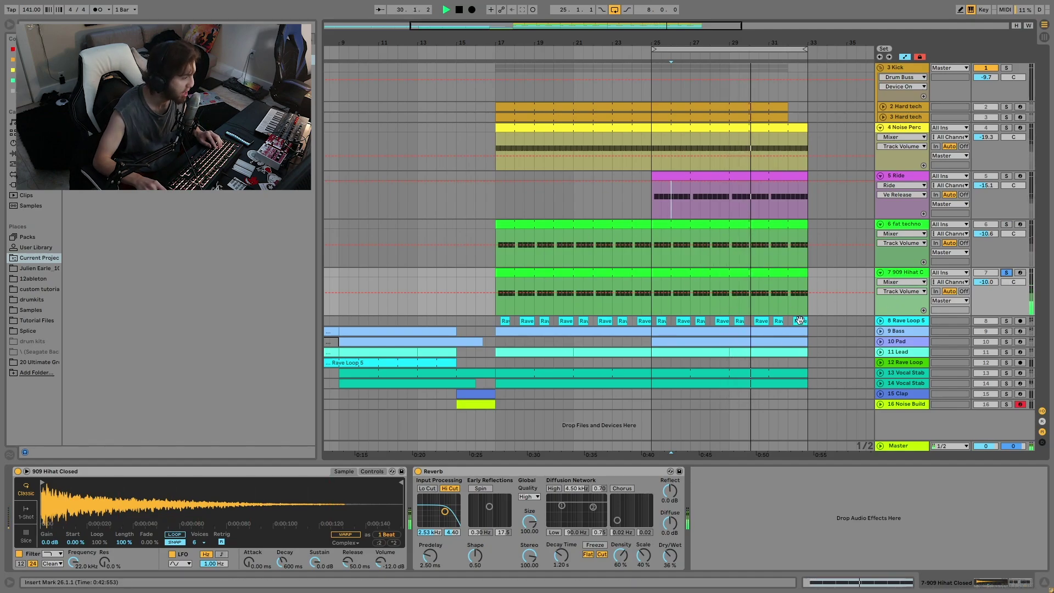
pyautogui.press('space')
pyautogui.press('space')
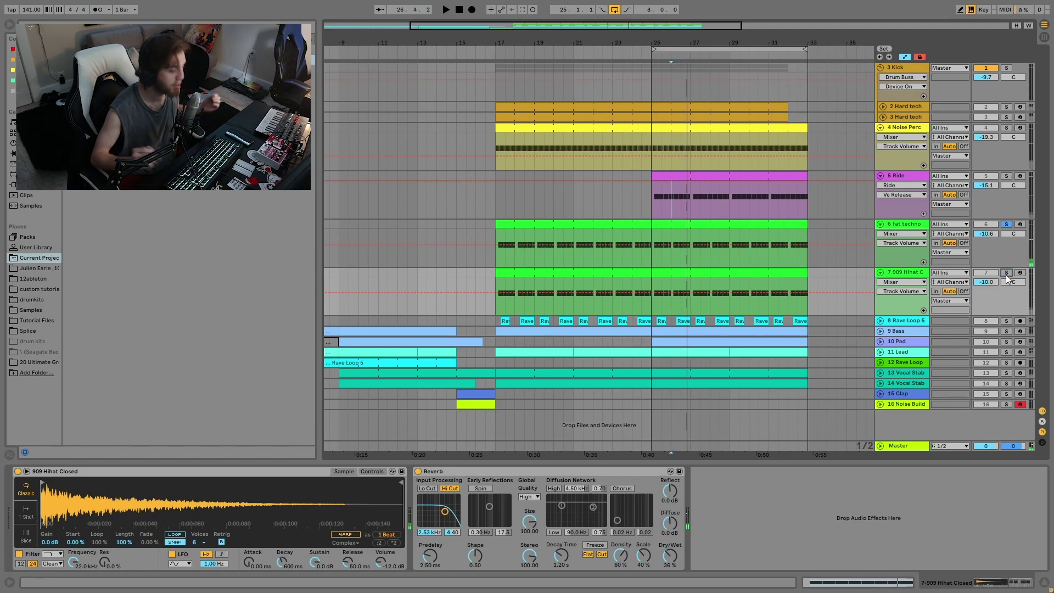
# Play the 909 Hihat soloed and add the fat techno hat to the solo during playback
pyautogui.press('space')
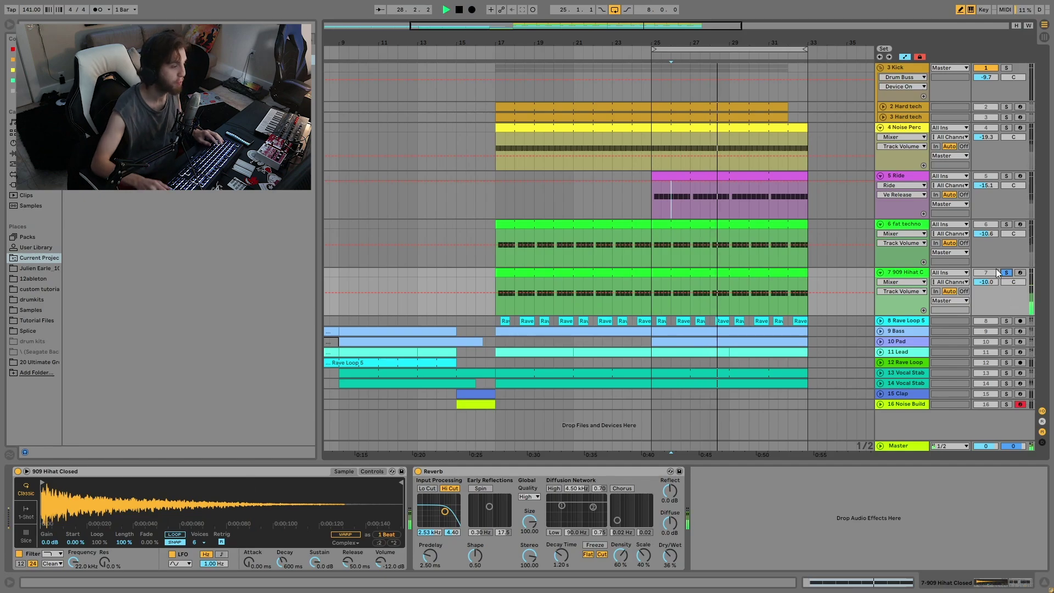
pyautogui.keyDown('ctrl'); pyautogui.click(1006, 224); pyautogui.keyUp('ctrl')
pyautogui.press('space')
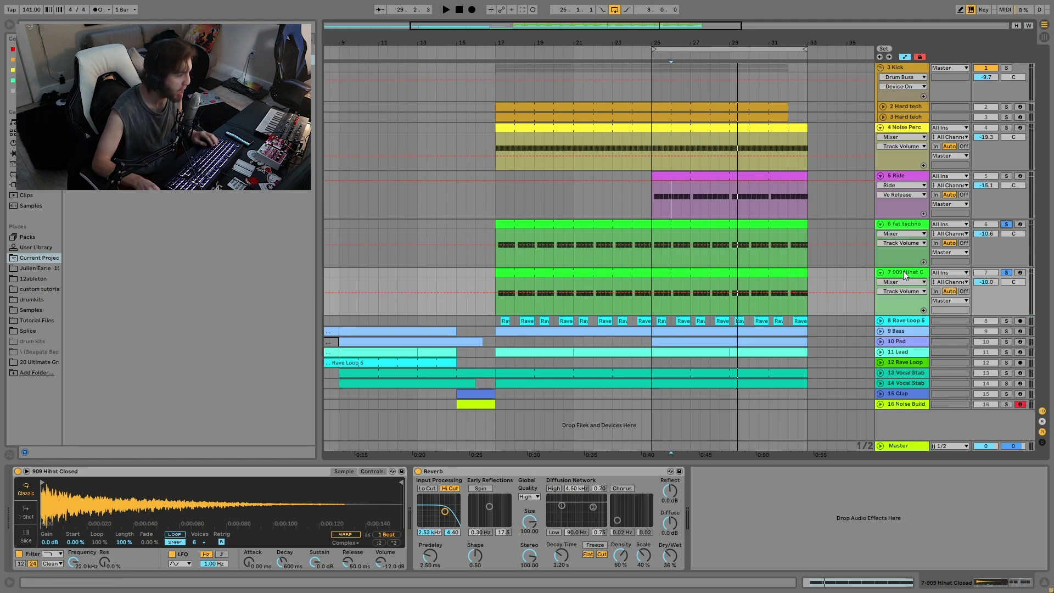
# Try grouping the fat techno and 909 Hihat tracks, and undo the grouping
pyautogui.keyDown('shift'); pyautogui.click(904, 223); pyautogui.keyUp('shift')
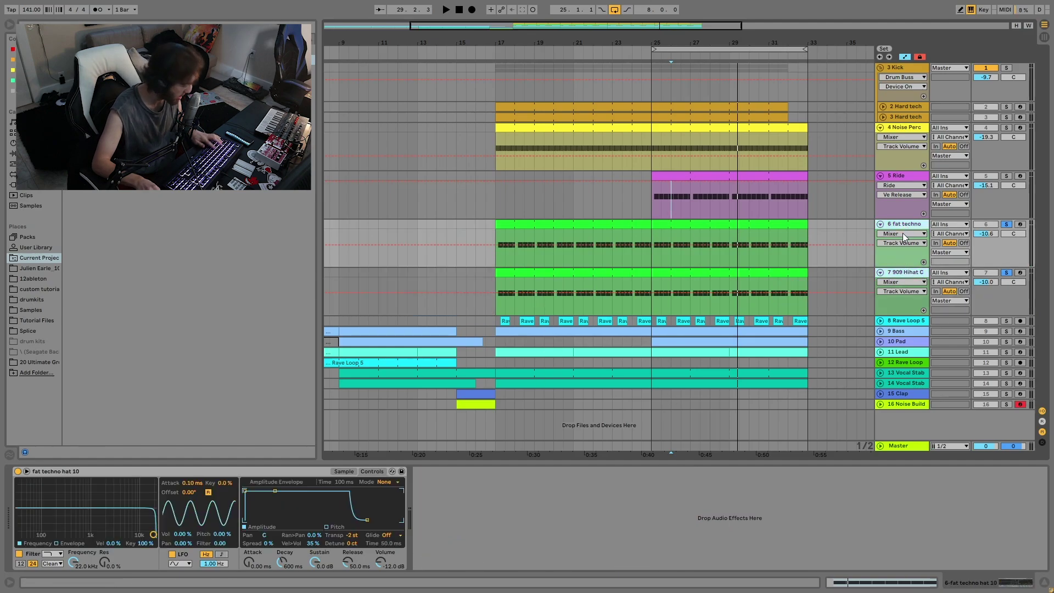
pyautogui.hotkey('ctrl', 'g')
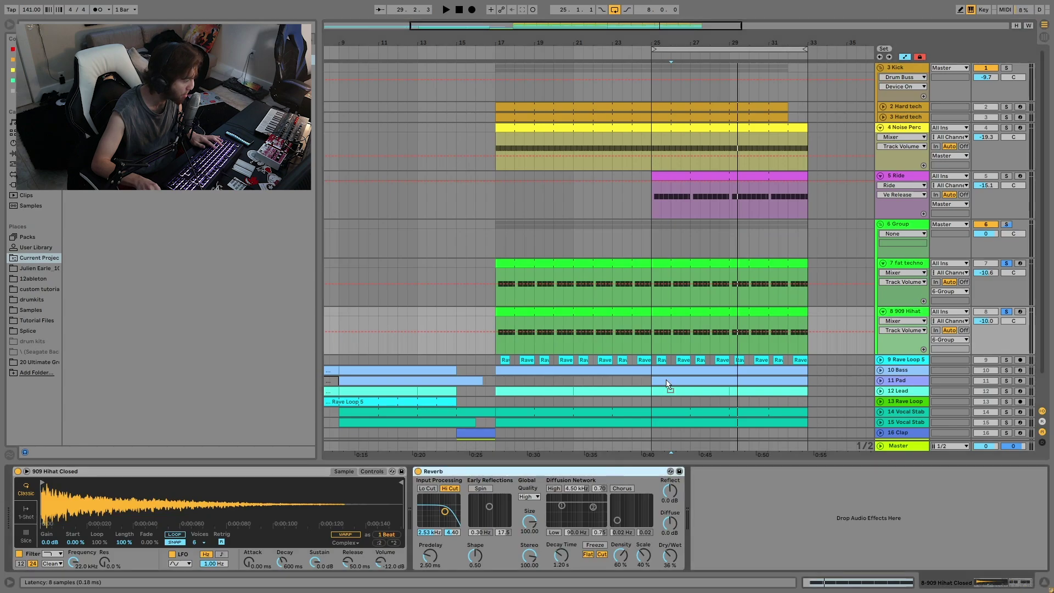
pyautogui.hotkey('ctrl', 'z')
pyautogui.hotkey('ctrl', 'z')
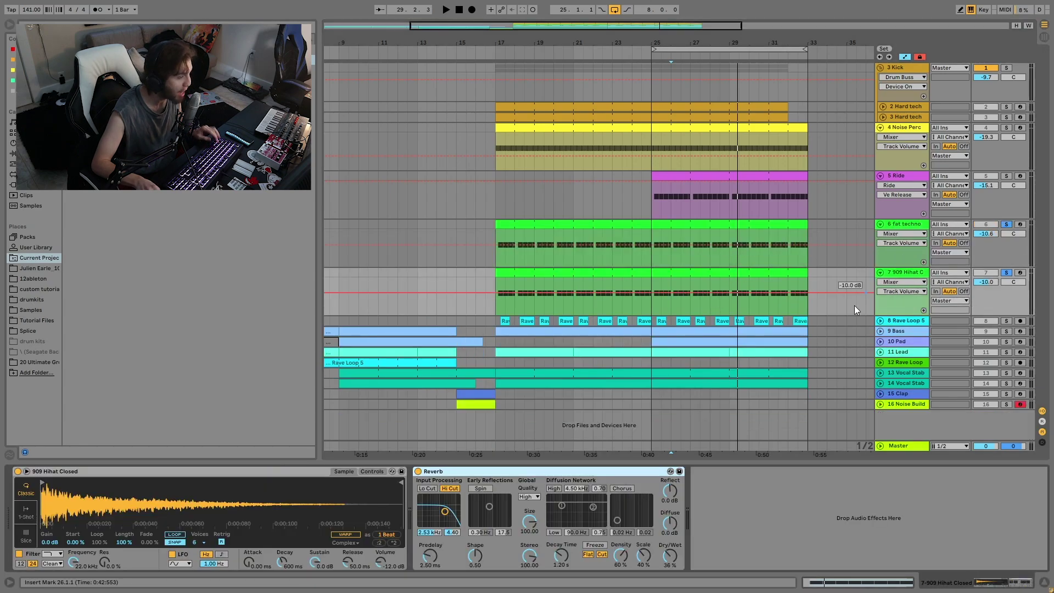
# Play the fat techno hat soloed and add the 909 Hihat to the solo to hear them layered
pyautogui.click(904, 225)
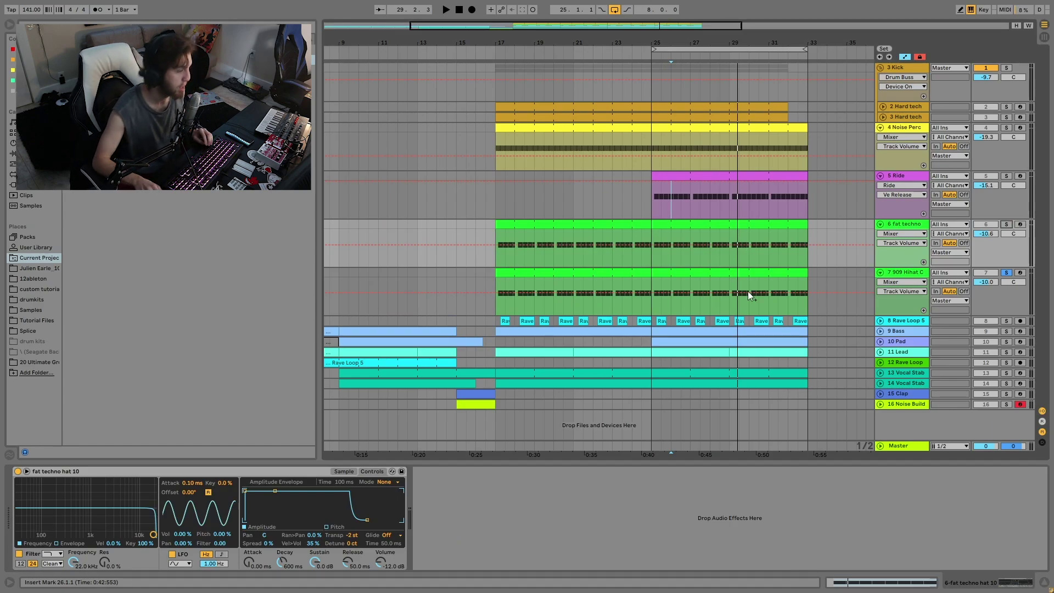
pyautogui.click(901, 273)
pyautogui.press('space')
pyautogui.click(1006, 224)
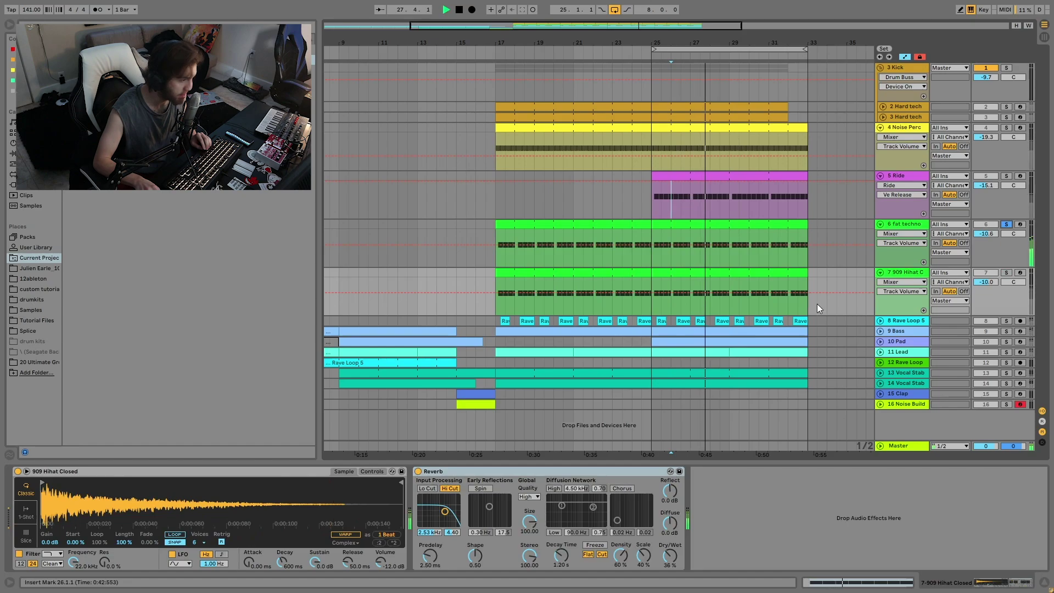
pyautogui.keyDown('ctrl'); pyautogui.click(1007, 273); pyautogui.keyUp('ctrl')
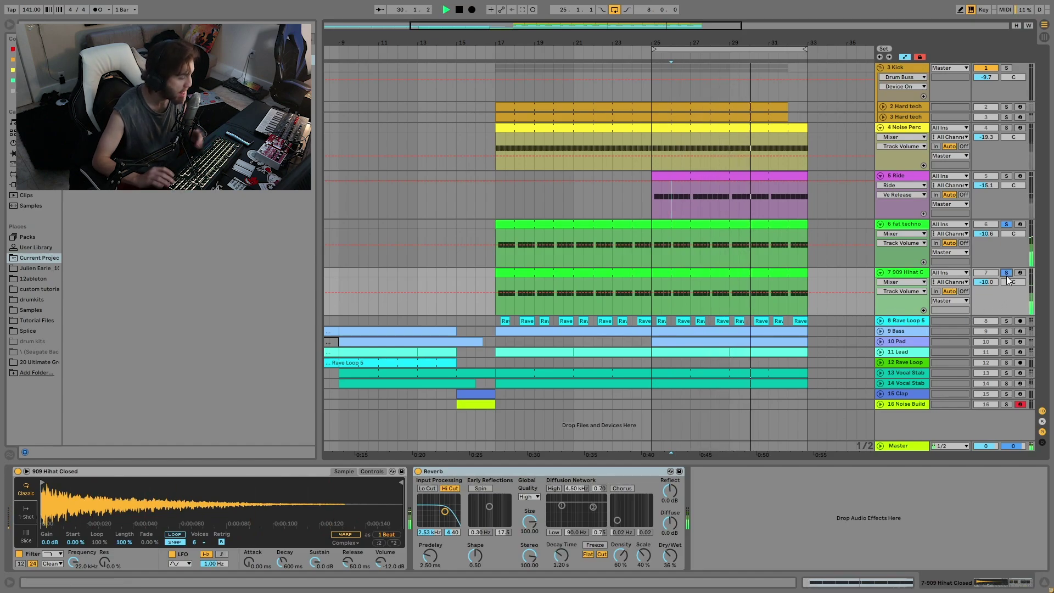
# Show the fat techno and 909 Hihat device chains while both tracks play soloed, and stop playback
pyautogui.click(747, 247)
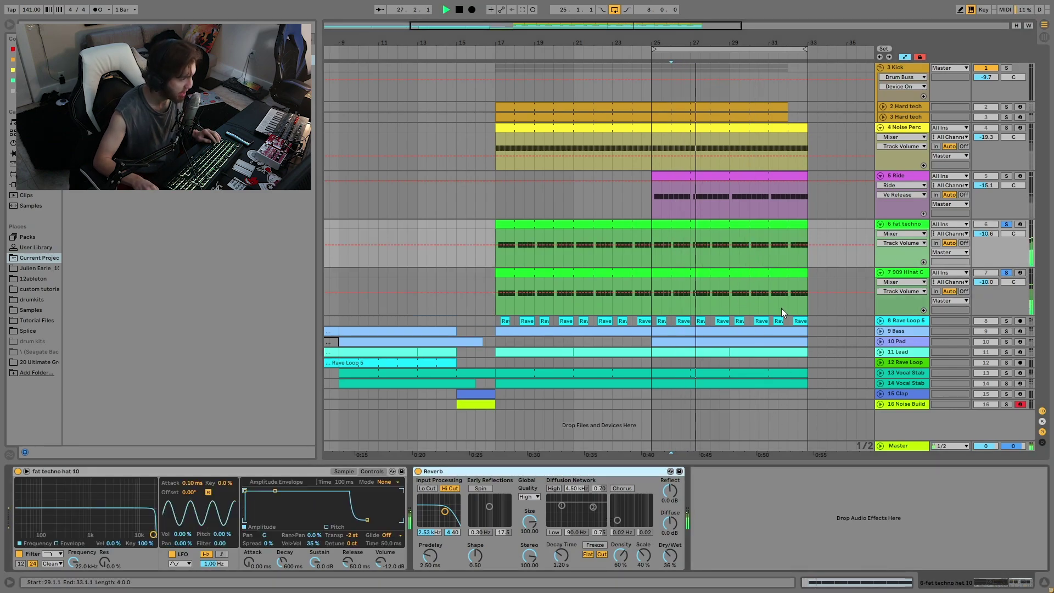
pyautogui.click(860, 313)
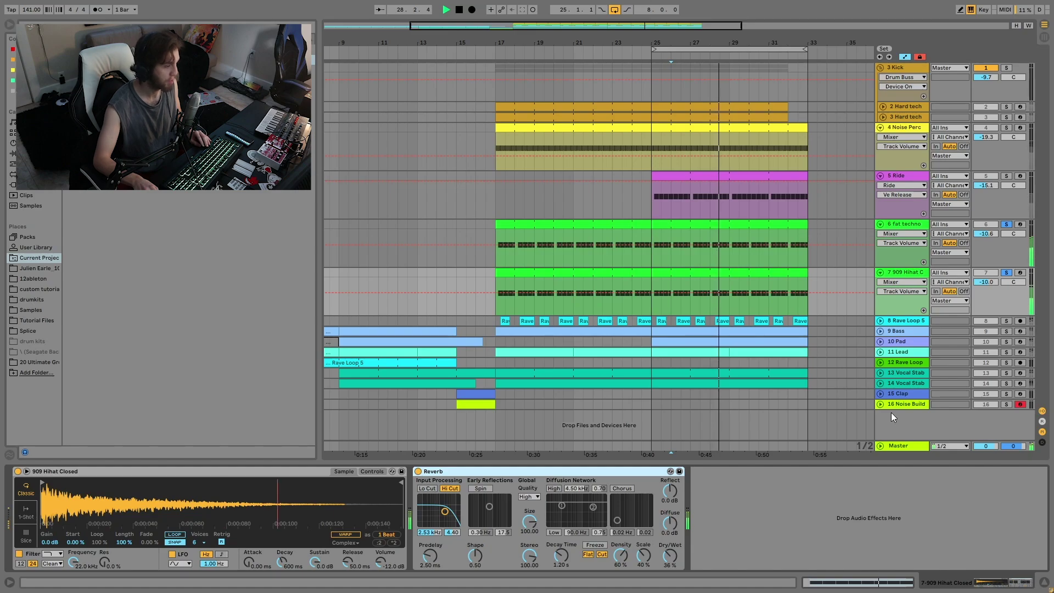
pyautogui.press('space')
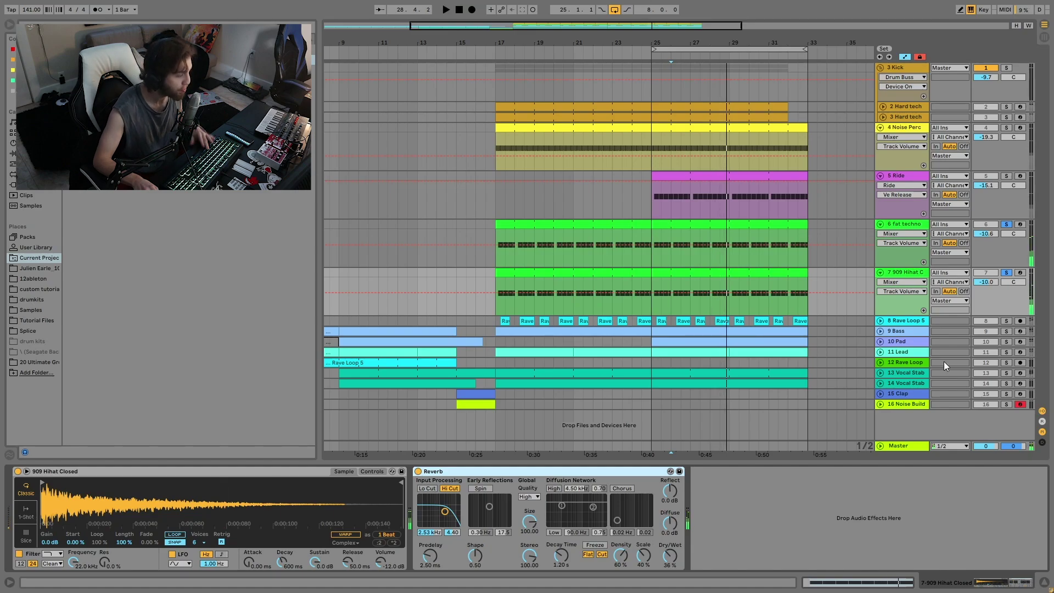
# Solo and unfold the Rave Loop 5 track, and play it from bar 25
pyautogui.click(1006, 321)
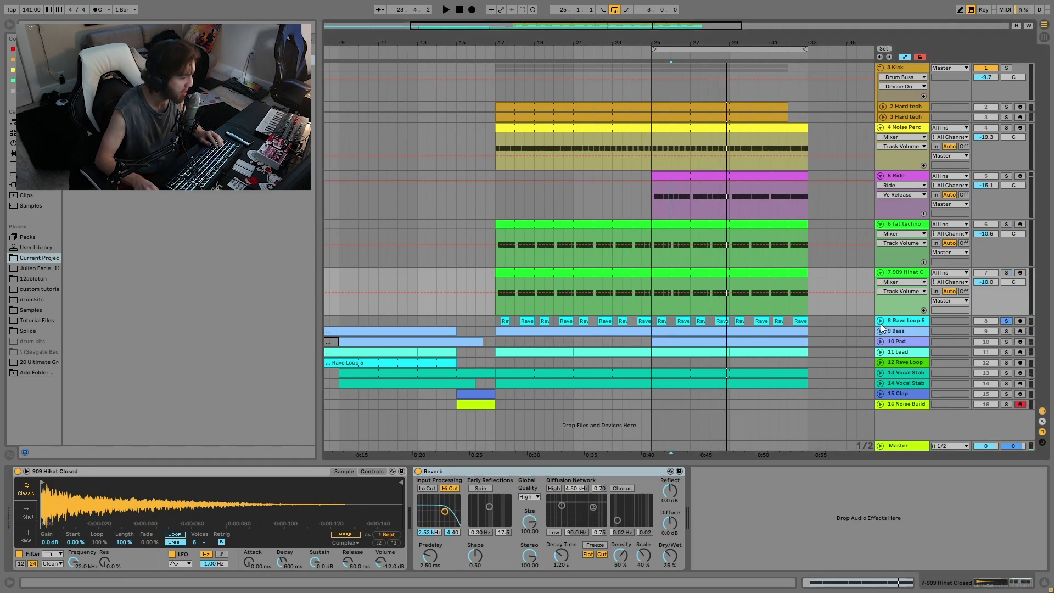
pyautogui.click(881, 321)
pyautogui.click(653, 332)
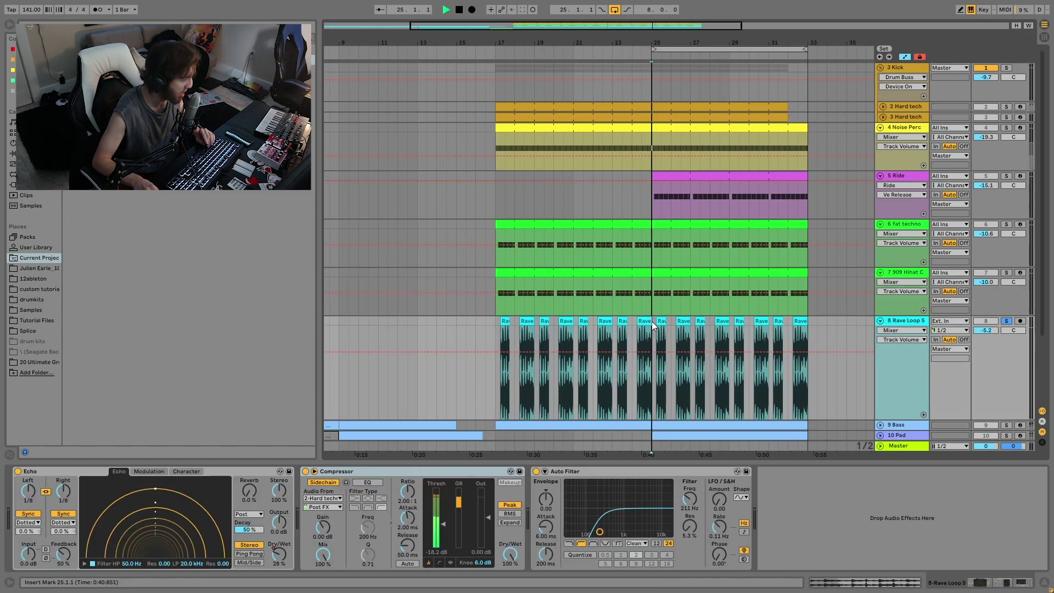
pyautogui.press('space')
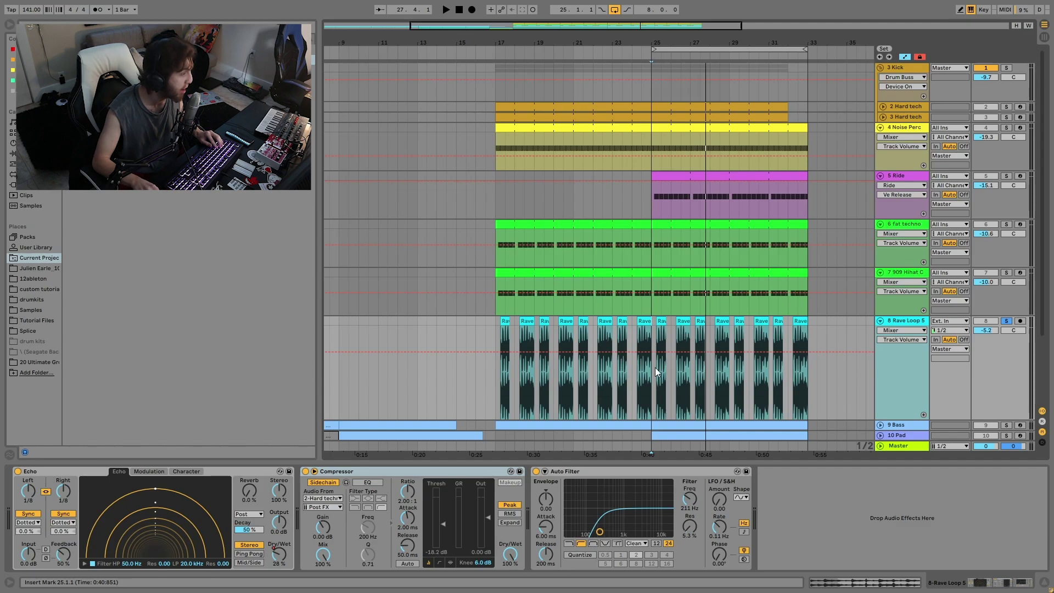
# Play the kick, noise percussion, ride and both hi-hats soloed, and add Rave Loop 5 during playback
pyautogui.moveTo(666, 42); pyautogui.dragTo(706, 65)
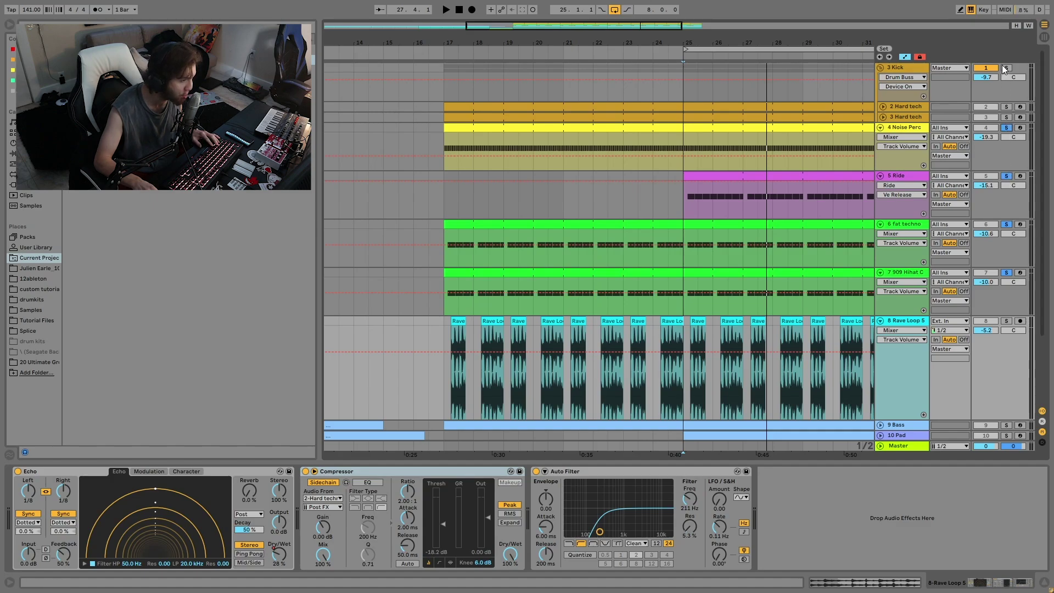
pyautogui.press('space')
pyautogui.scroll(-3, 913, 339)
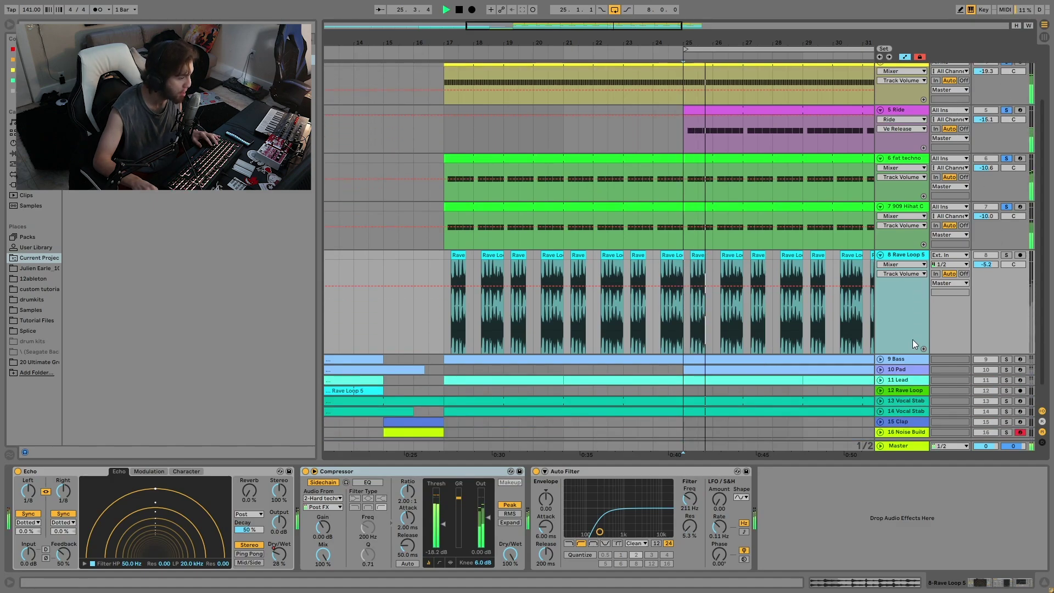
pyautogui.scroll(2, 913, 340)
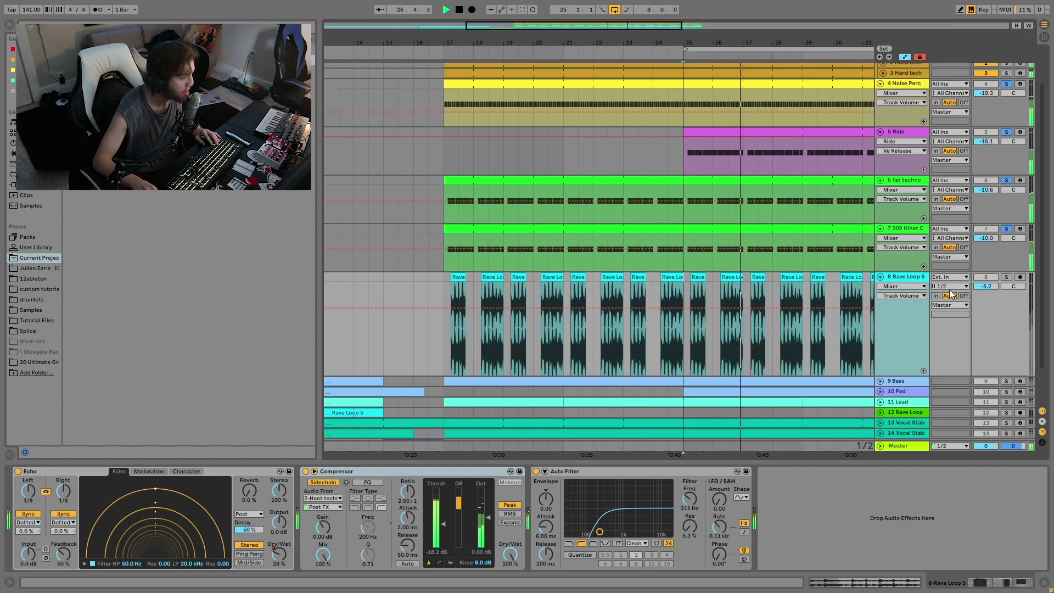
pyautogui.press('space')
pyautogui.press('space')
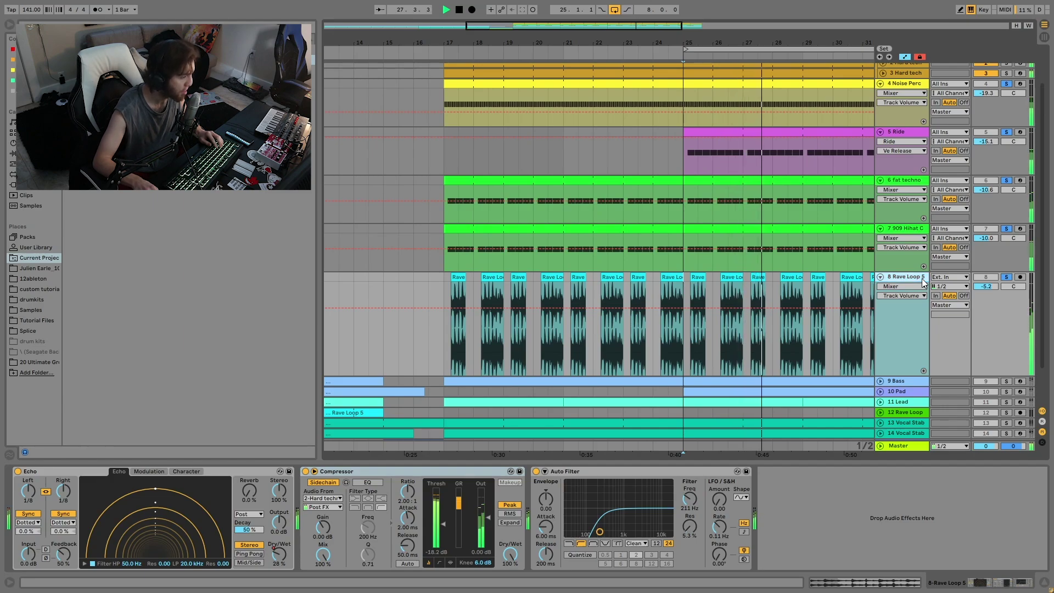
pyautogui.press('space')
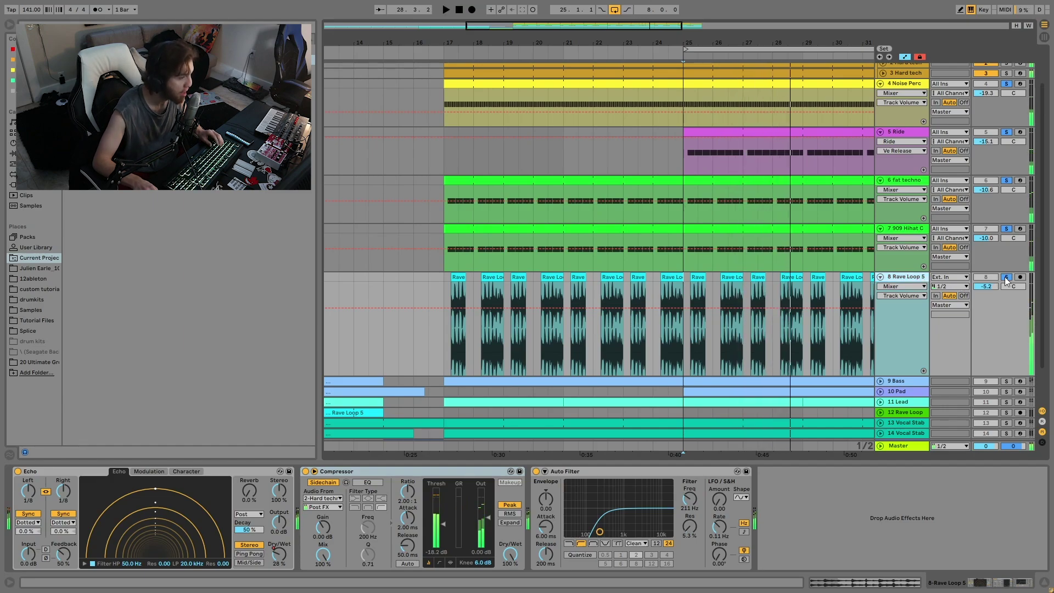
# Solo only Rave Loop 5, delete its Echo Dry/Wet automation, and play the loop
pyautogui.click(1006, 276)
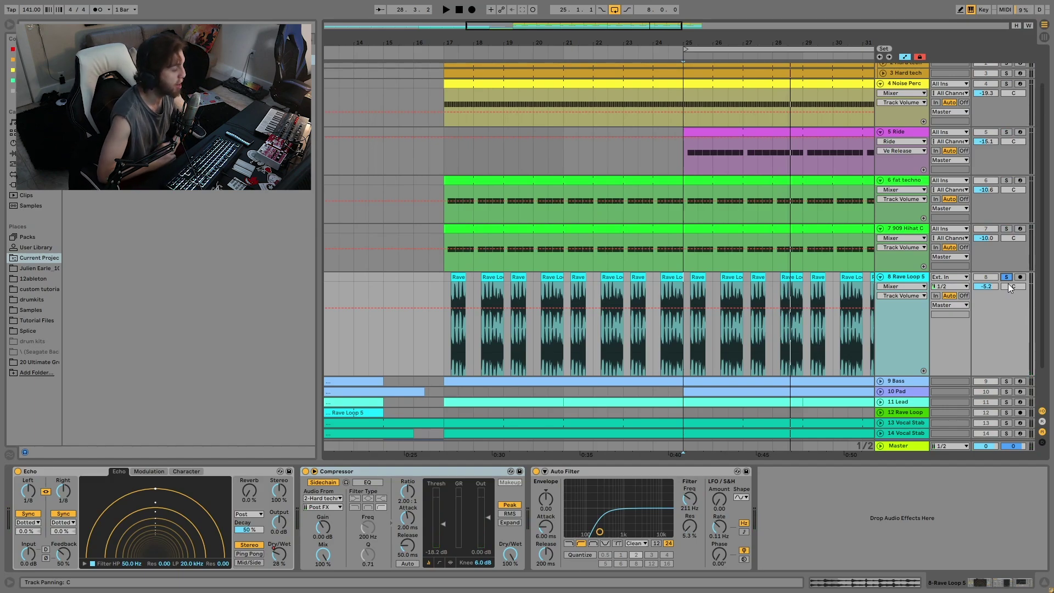
pyautogui.press('space')
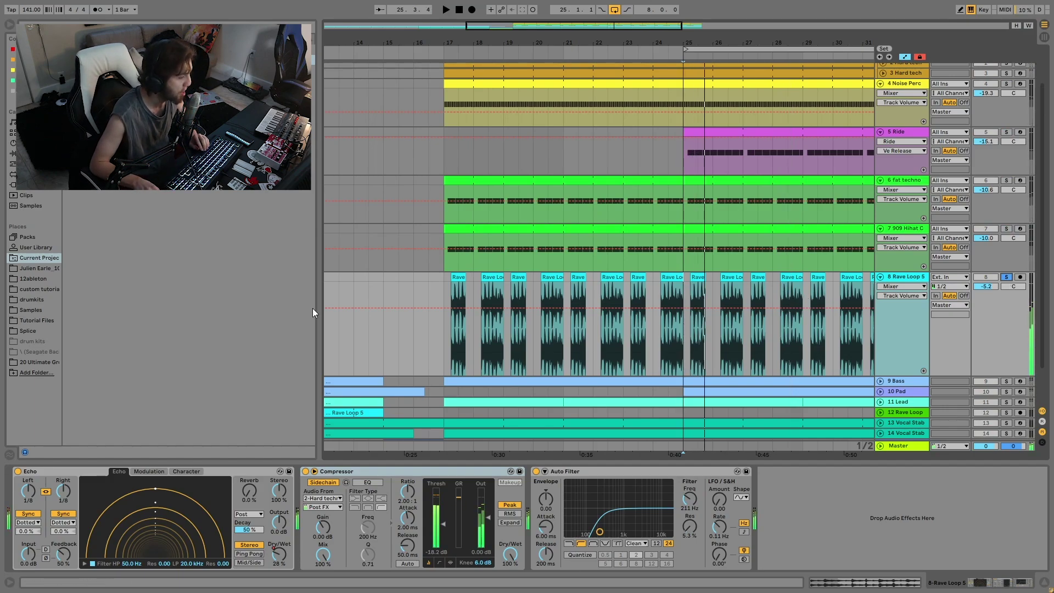
pyautogui.click(283, 554)
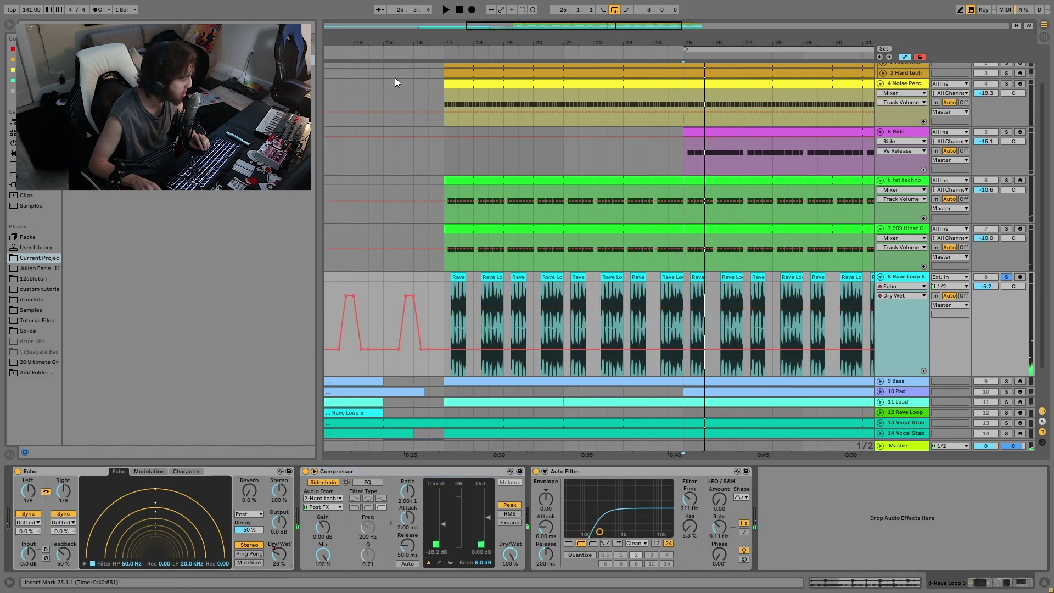
pyautogui.moveTo(396, 43); pyautogui.dragTo(546, 16)
pyautogui.rightClick(283, 552)
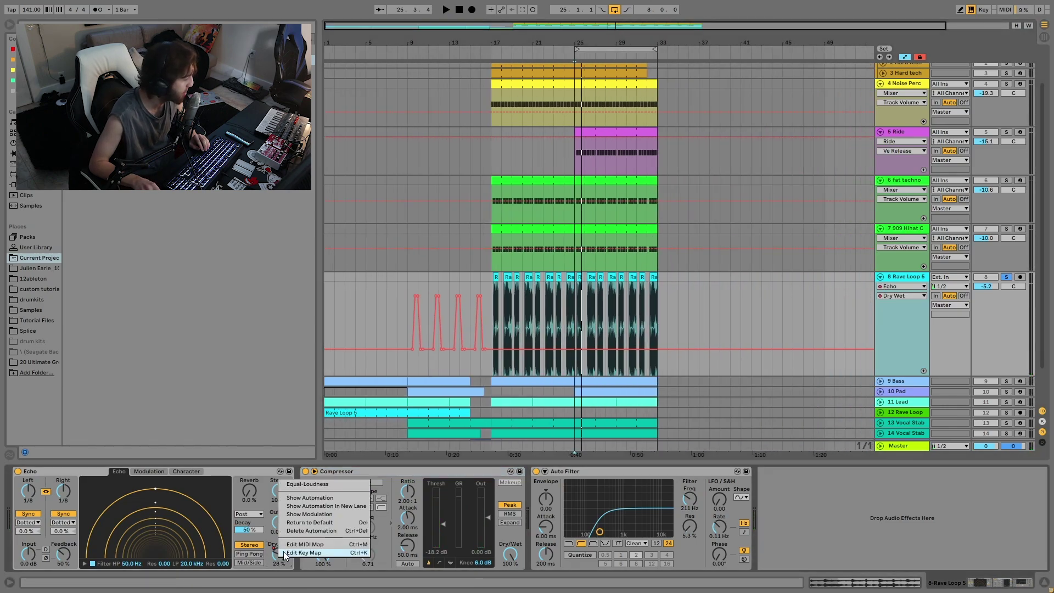
pyautogui.click(302, 532)
pyautogui.press('space')
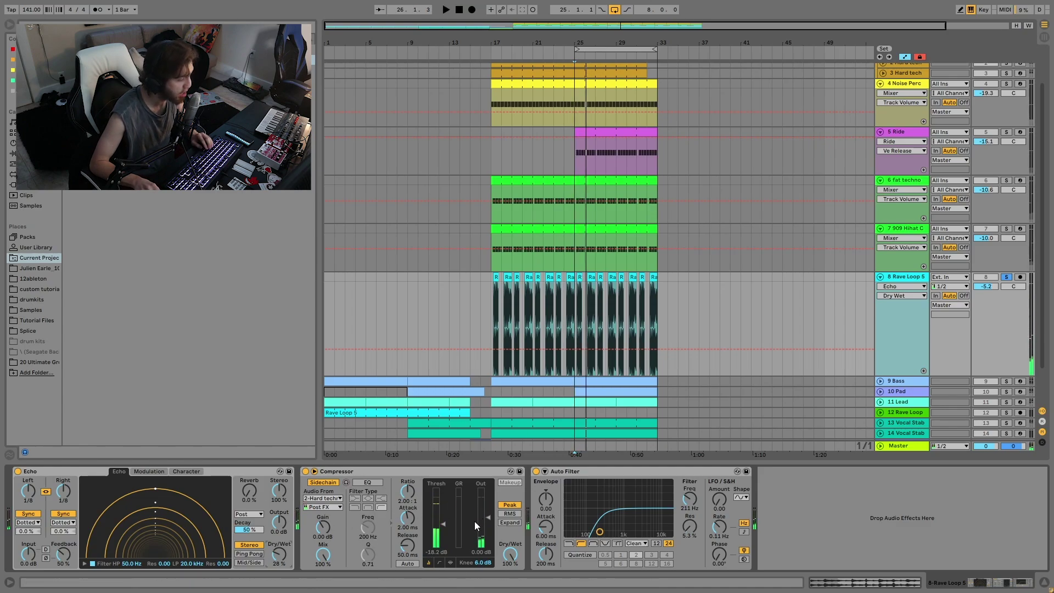
# Solo and unfold the Bass track, and play it from bar 25 with its device chain shown
pyautogui.scroll(-3, 670, 304)
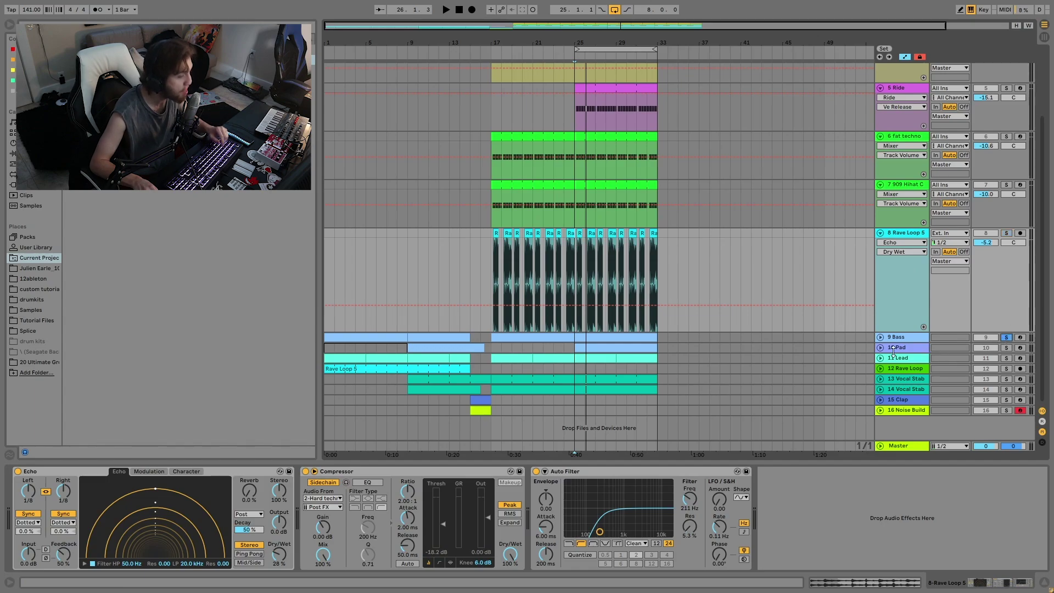
pyautogui.click(881, 337)
pyautogui.press('space')
pyautogui.click(595, 336)
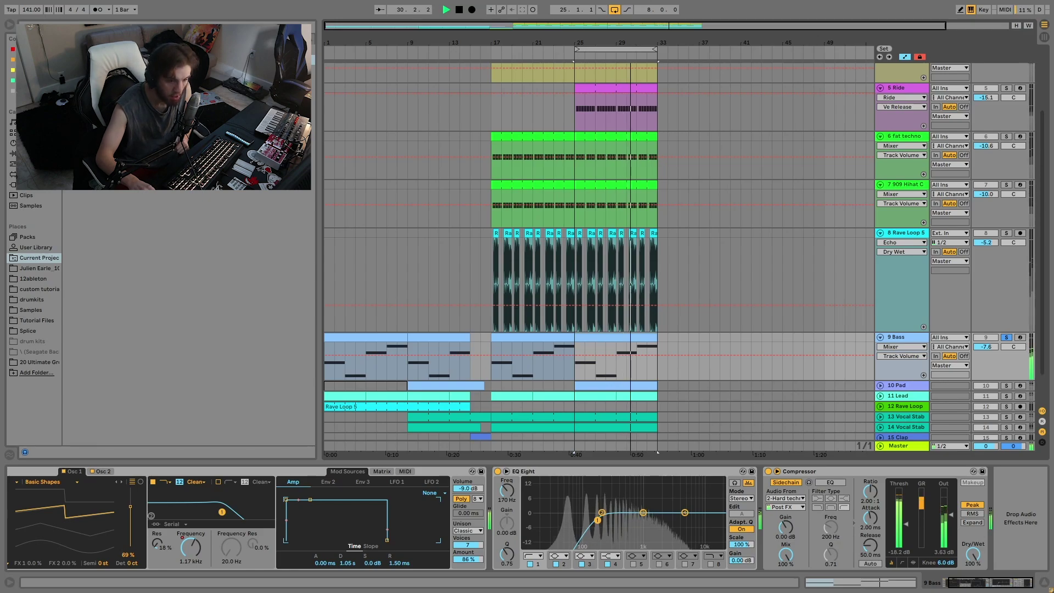
pyautogui.click(900, 339)
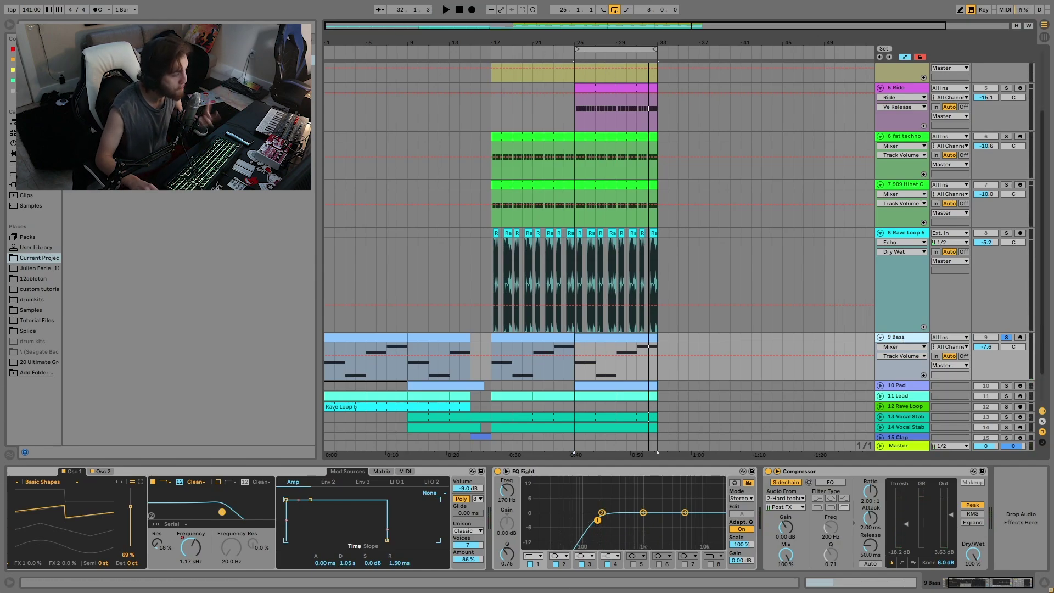
# Solo the Kick group and play it from bar 25 for comparison with the bass
pyautogui.scroll(5, 977, 78)
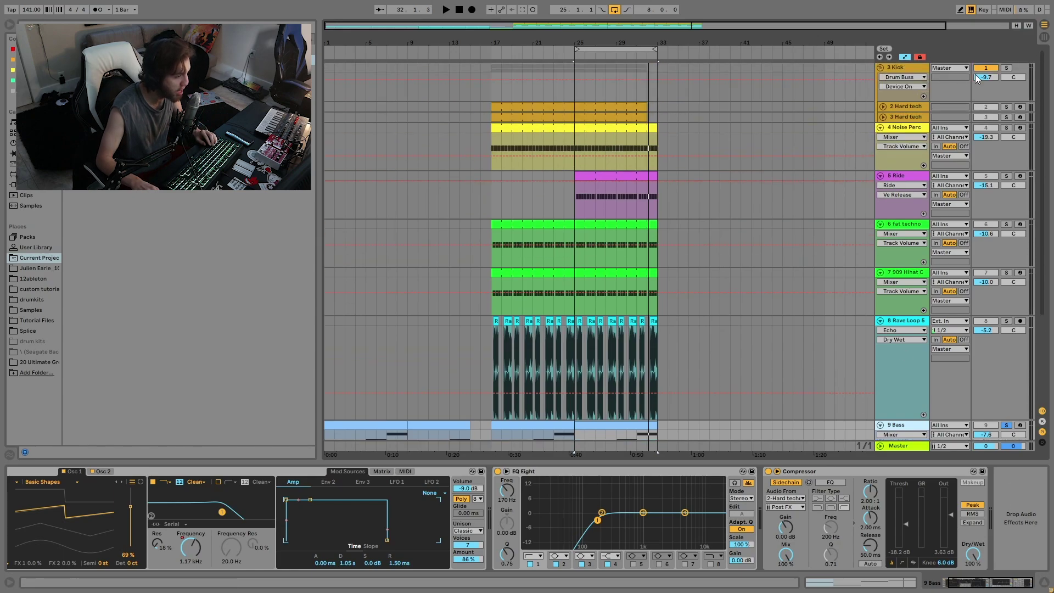
pyautogui.click(1007, 68)
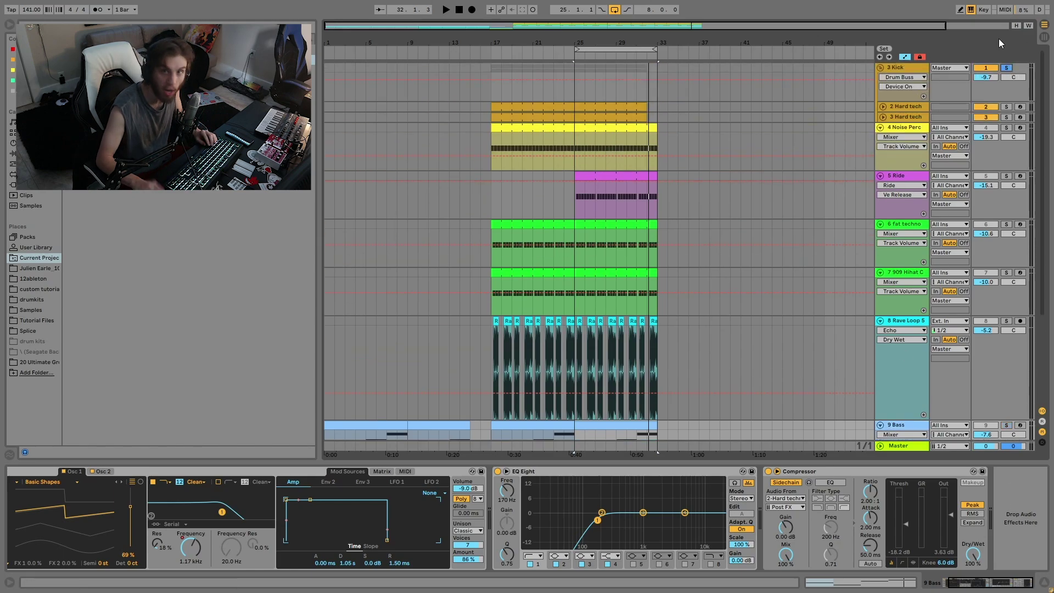
pyautogui.press('space')
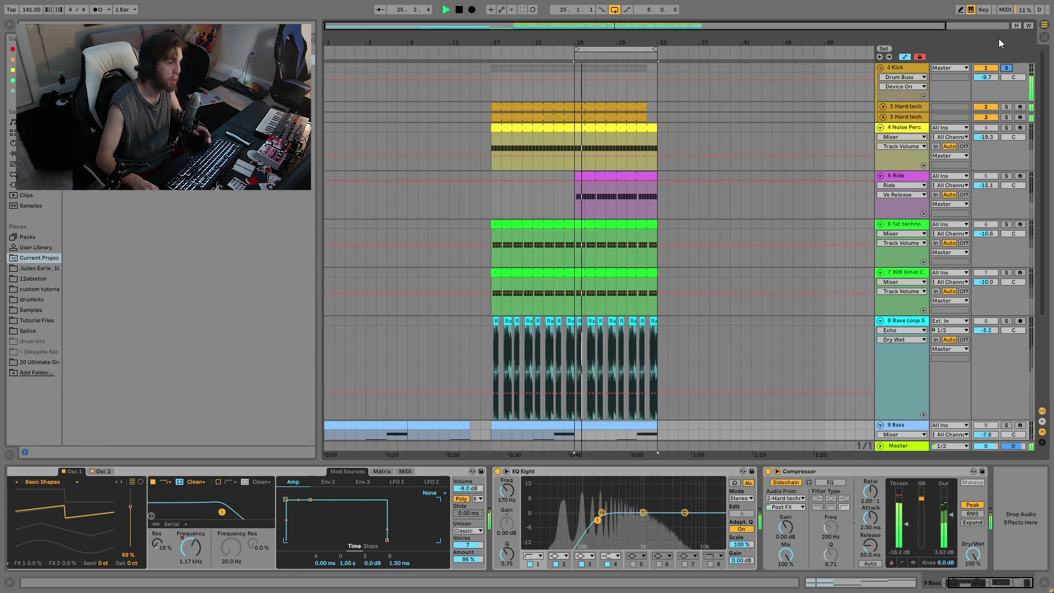
pyautogui.scroll(-3, 970, 147)
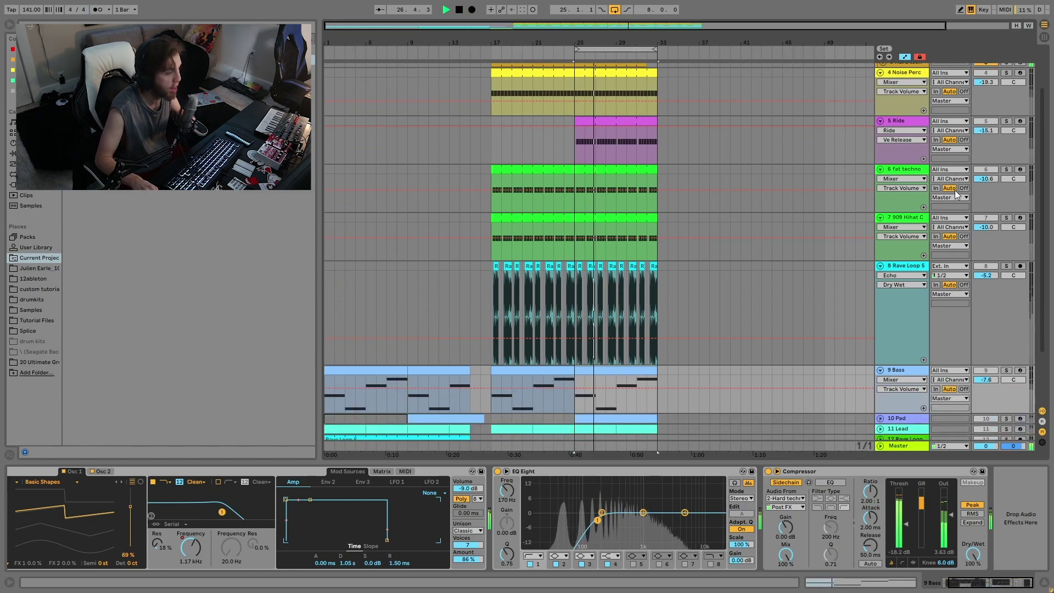
pyautogui.press('space')
# Solo the Bass during playback and raise its EQ Eight low-cut frequency to 212 Hz
pyautogui.scroll(-4, 718, 245)
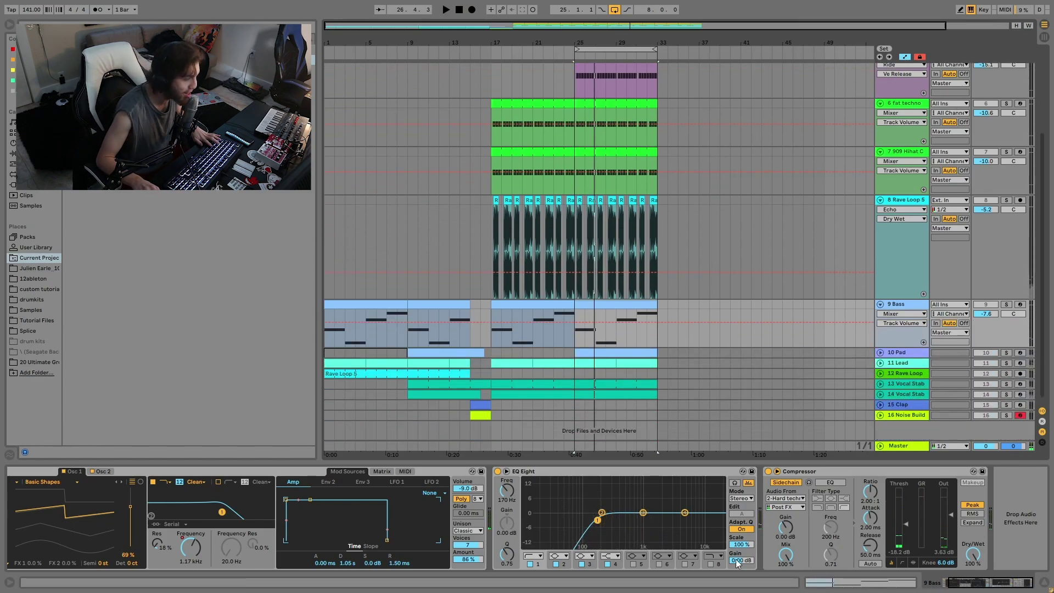
pyautogui.click(1006, 305)
pyautogui.press('space')
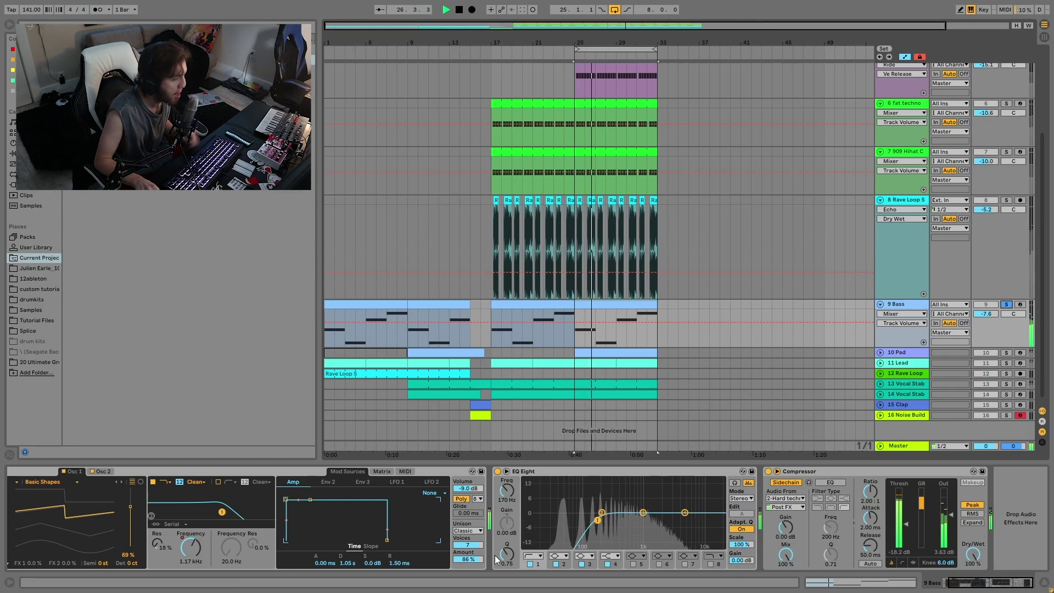
pyautogui.moveTo(506, 491); pyautogui.dragTo(511, 493)
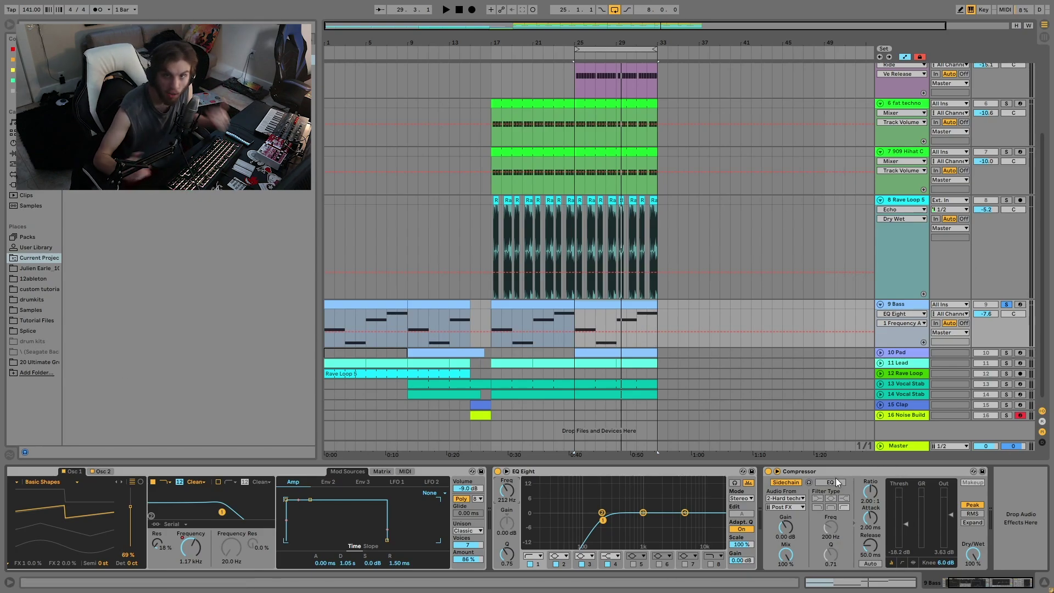
# Open the bass MIDI clip at bar 25, play its start, and highlight its four notes one after another
pyautogui.doubleClick(598, 316)
pyautogui.press('space')
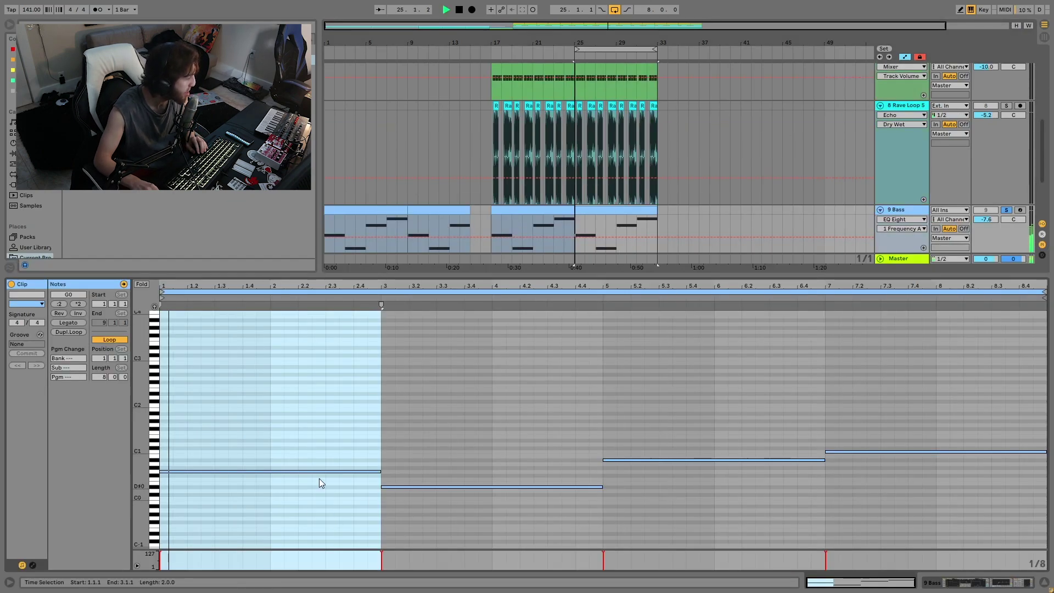
pyautogui.press('space')
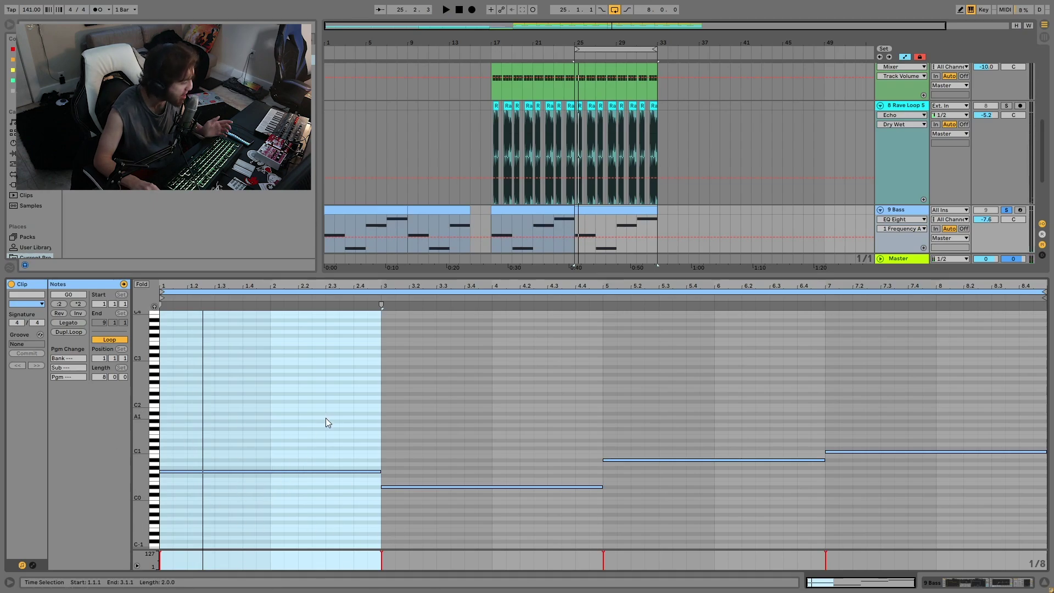
pyautogui.click(324, 451)
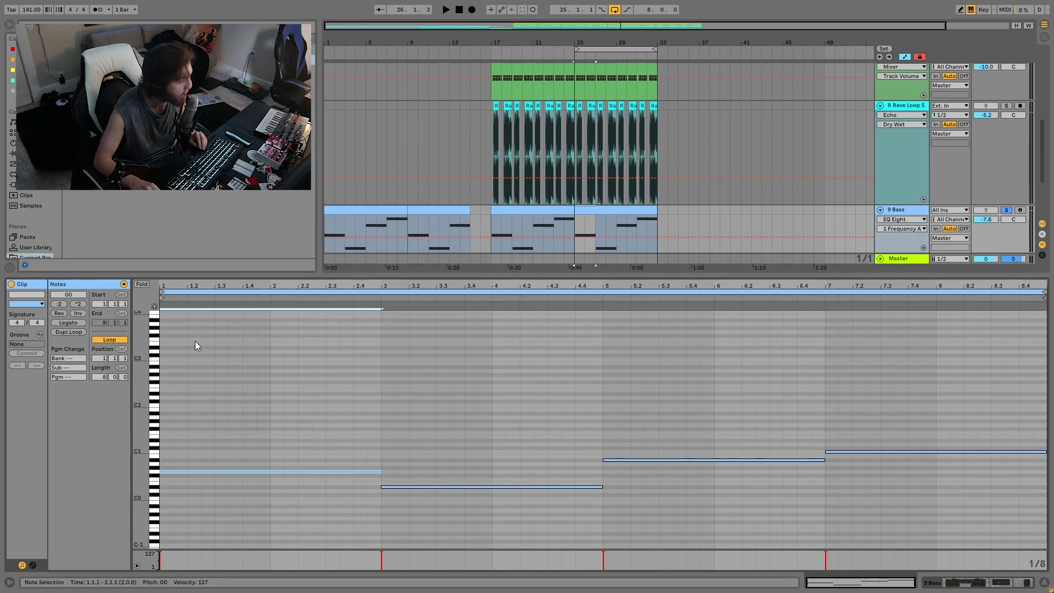
pyautogui.click(499, 487)
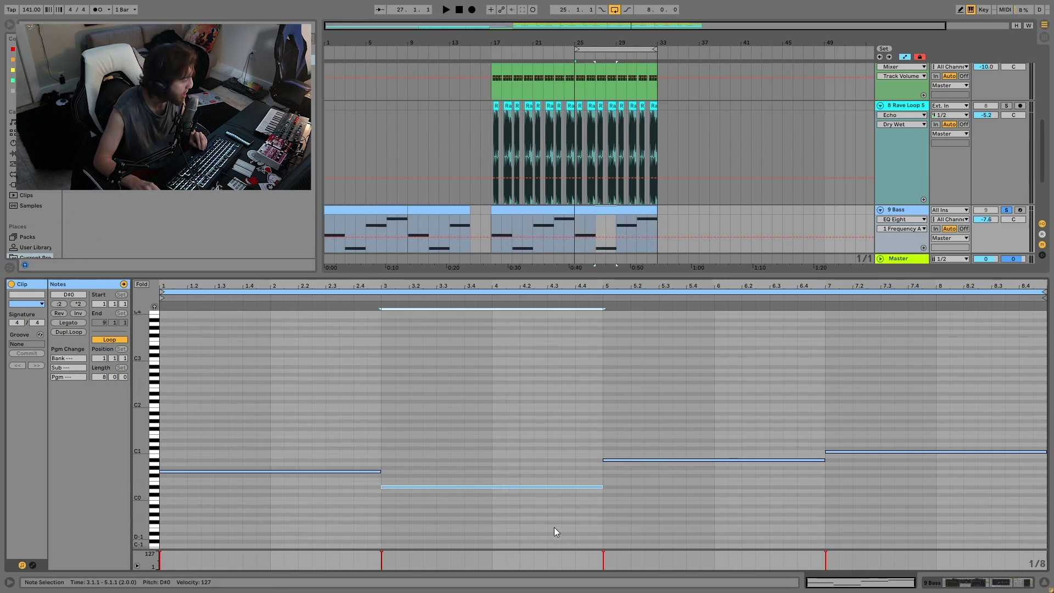
pyautogui.moveTo(655, 408); pyautogui.dragTo(661, 550)
pyautogui.moveTo(960, 495); pyautogui.dragTo(913, 341)
# Play the soloed Bass with its device chain shown, and briefly add the Pad to the solo
pyautogui.press('space')
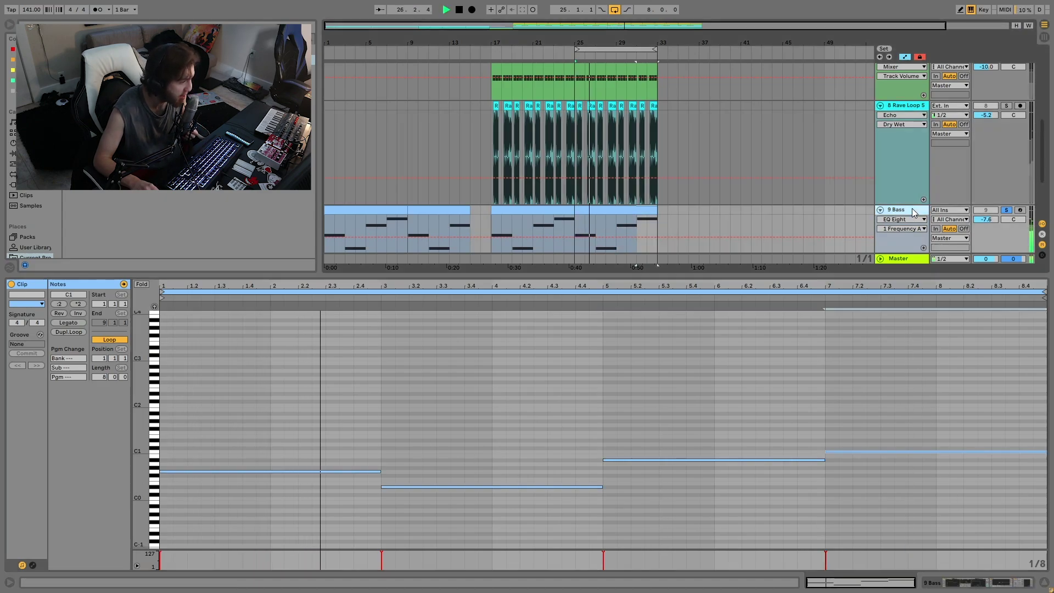
pyautogui.click(912, 208)
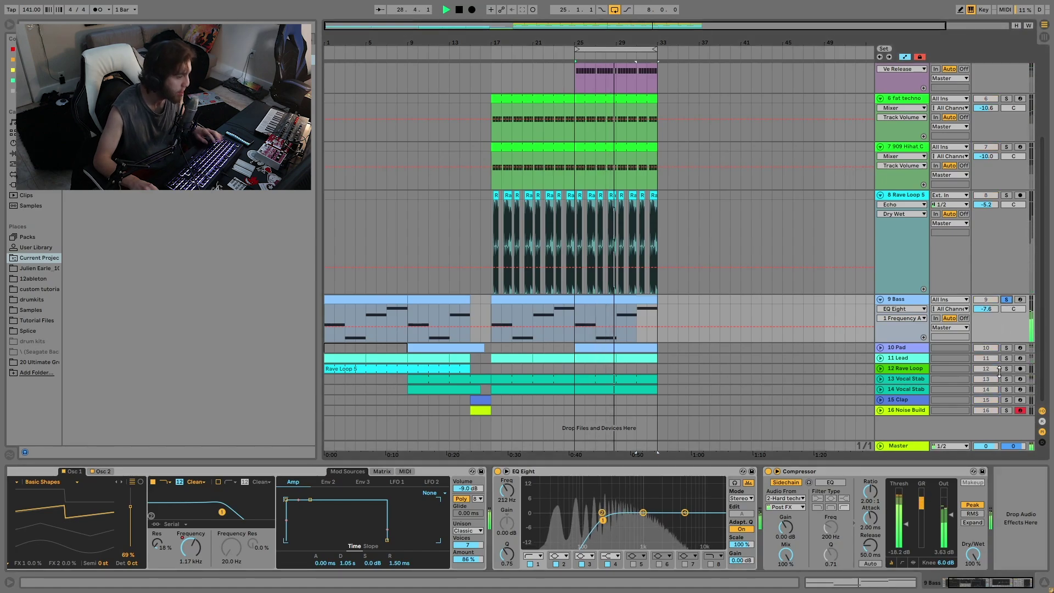
pyautogui.keyDown('ctrl'); pyautogui.click(1008, 348); pyautogui.keyUp('ctrl')
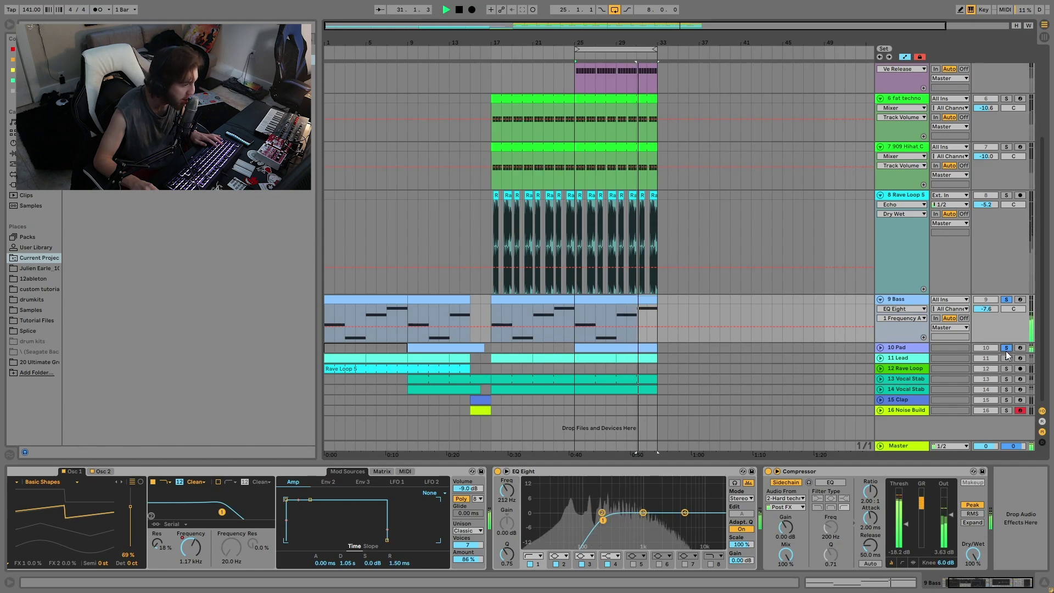
pyautogui.click(1008, 349)
# Set the Bass track volume to -8.2 dB and stop playback
pyautogui.click(987, 309)
pyautogui.moveTo(987, 310); pyautogui.dragTo(987, 313)
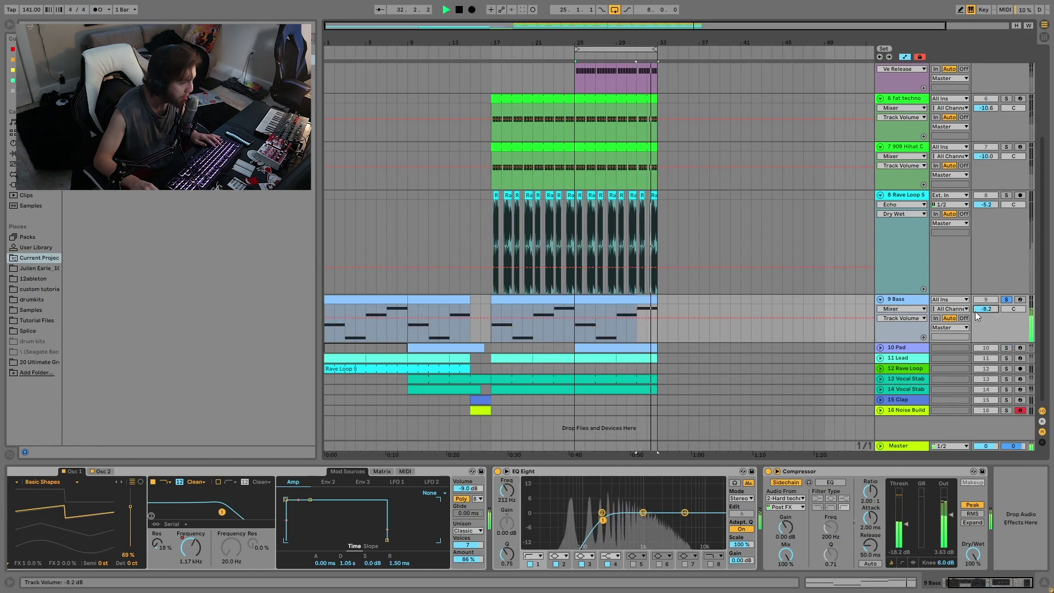
pyautogui.press('space')
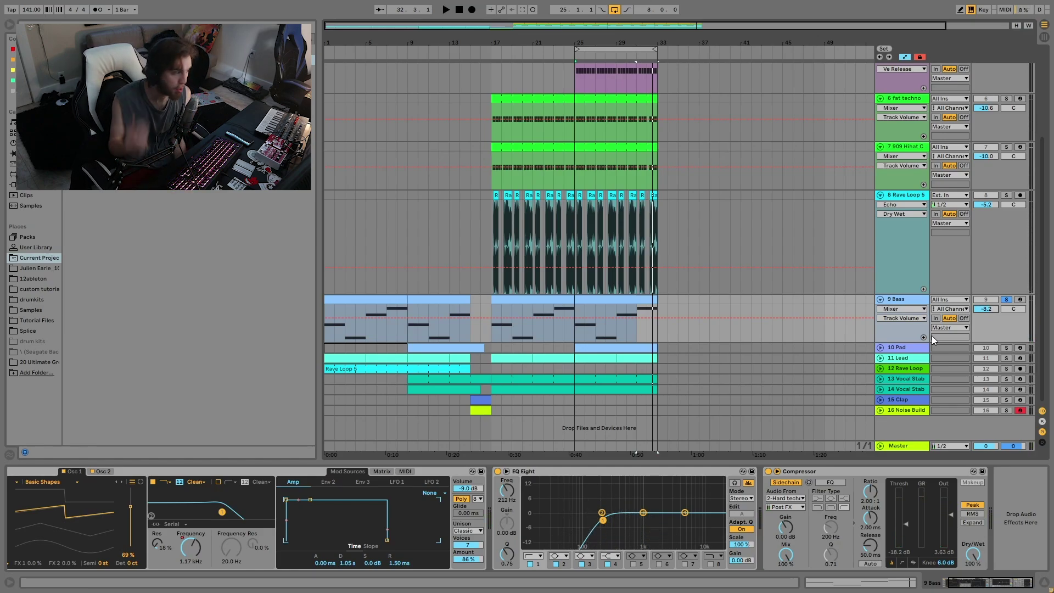
# Review the bass MIDI clip once more, return to the device chain, and reduce the Rave Loop 5 track's height
pyautogui.doubleClick(610, 318)
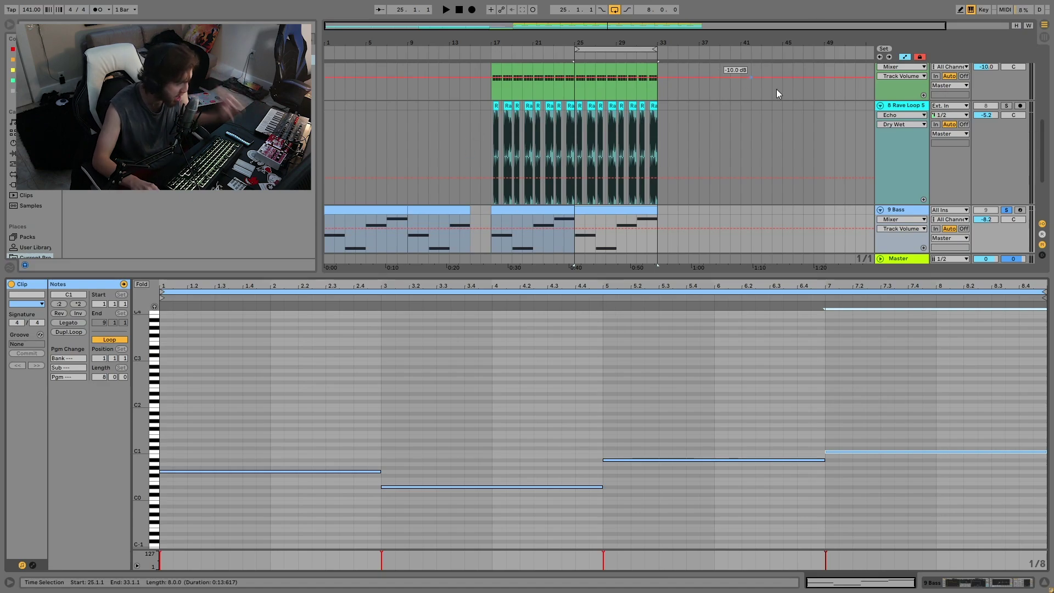
pyautogui.click(915, 209)
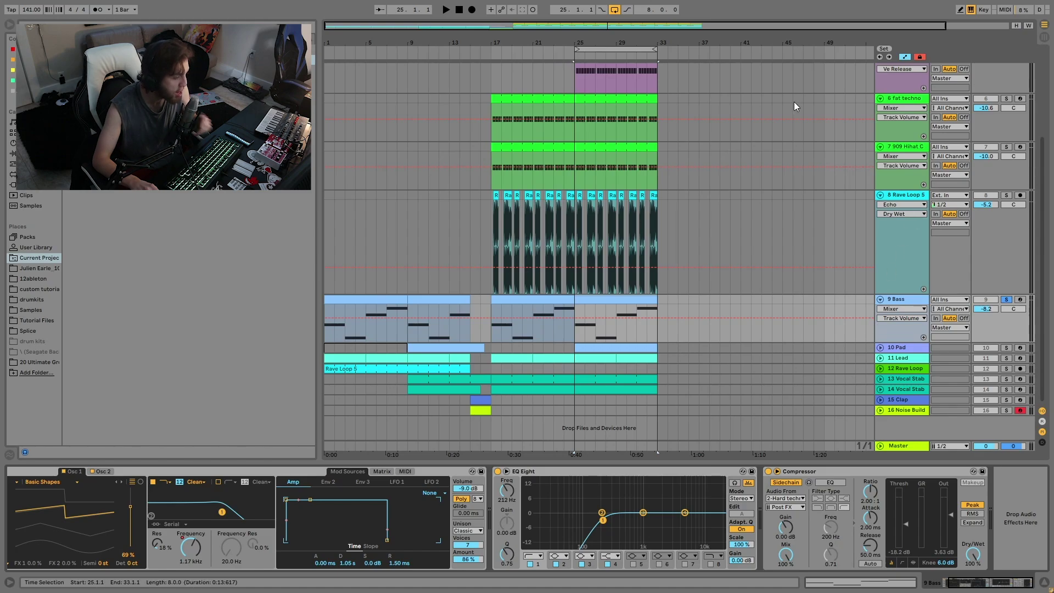
pyautogui.moveTo(914, 295); pyautogui.dragTo(906, 248)
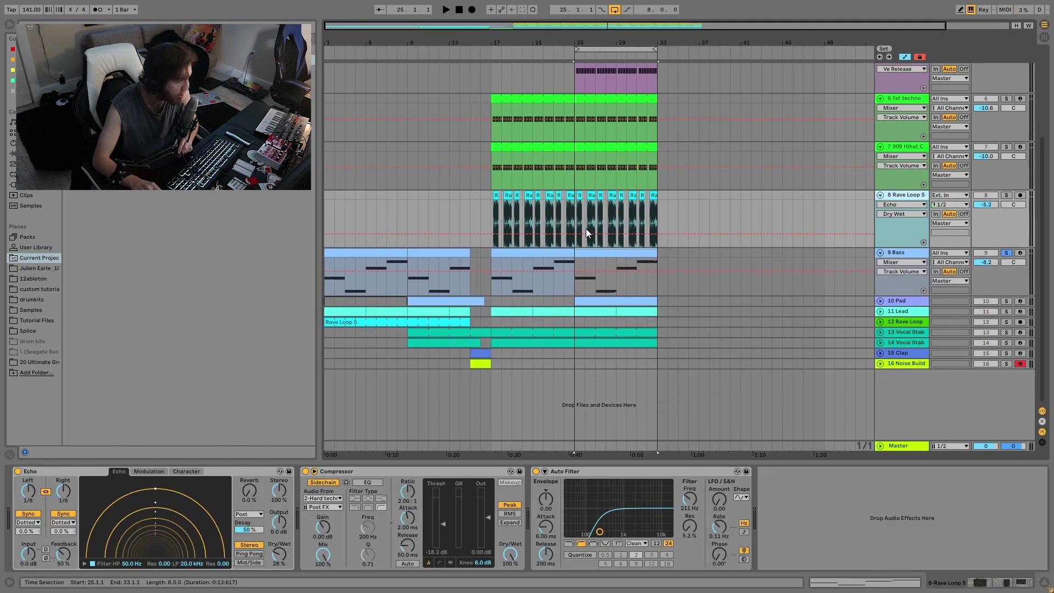
# Review the bass clip's notes, return to the Bass device chain, and show Wavetable's second oscillator
pyautogui.doubleClick(594, 250)
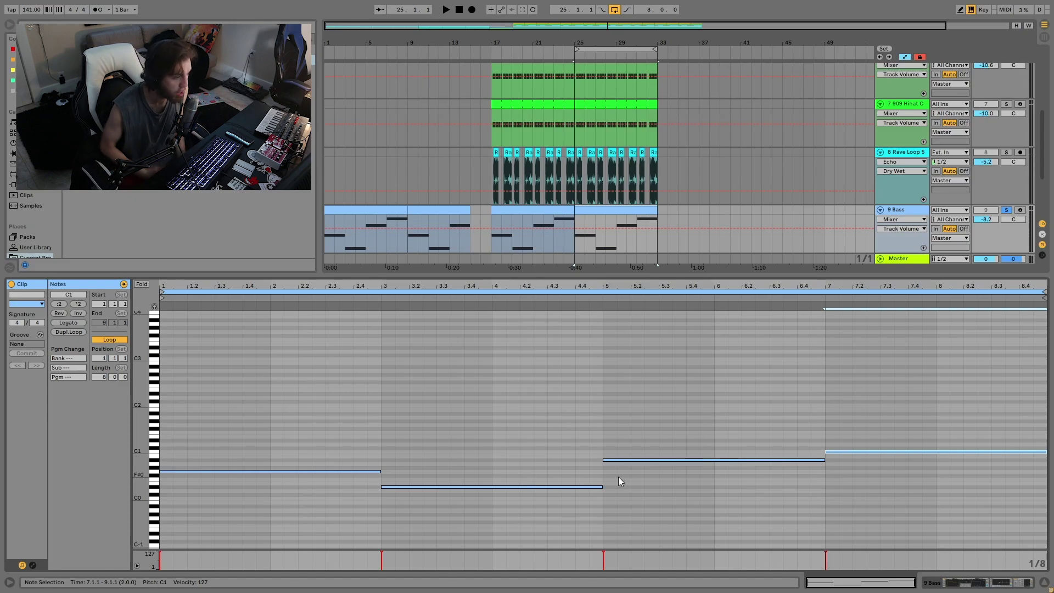
pyautogui.click(971, 583)
pyautogui.click(153, 491)
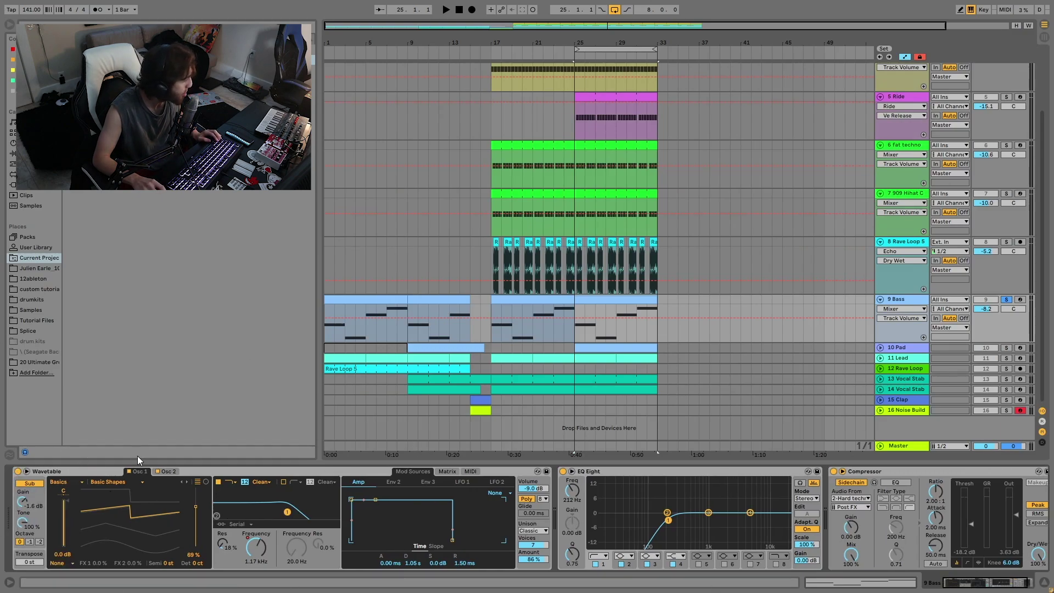
pyautogui.click(166, 472)
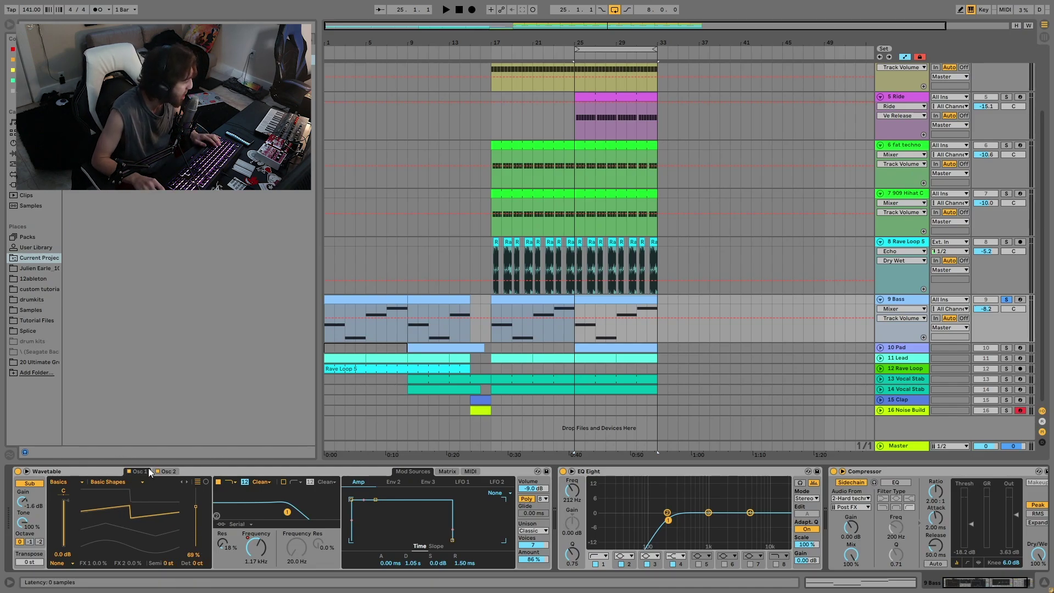
# Play the Bass with Osc 2's transposition reset to 0 st, restore it to 12 st, and stop playback
pyautogui.press('space')
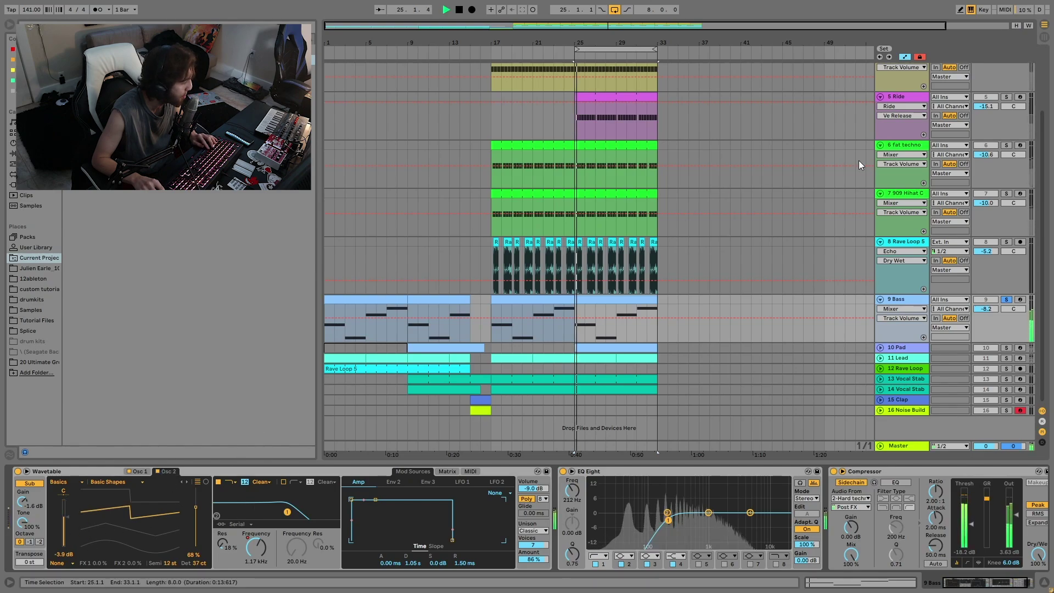
pyautogui.doubleClick(169, 560)
pyautogui.press('space')
pyautogui.scroll(3, 844, 154)
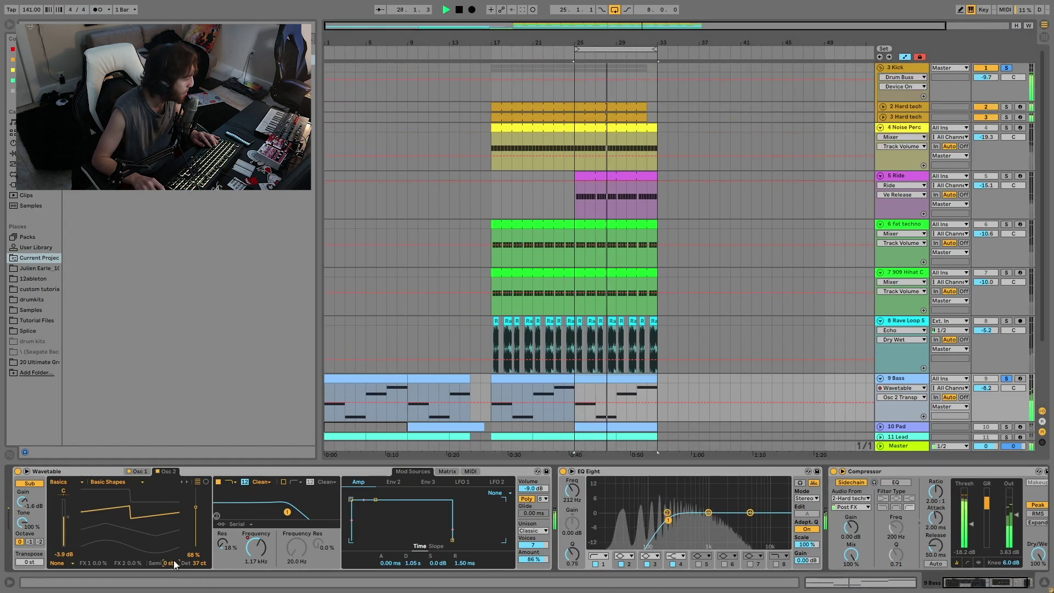
pyautogui.moveTo(174, 560); pyautogui.dragTo(170, 545)
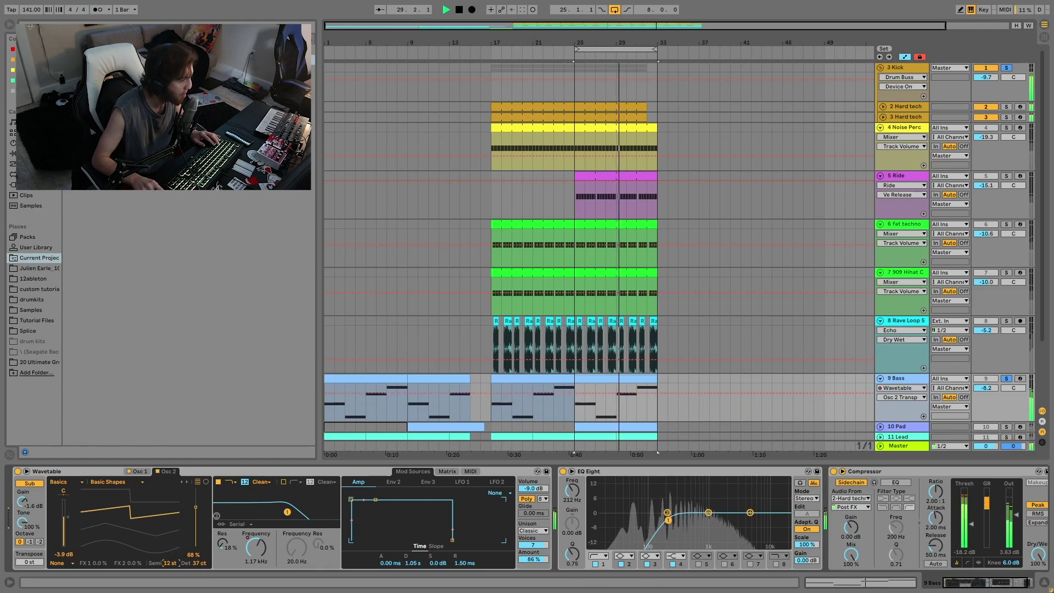
pyautogui.press('space')
# Show the Wavetable filter frequency automation on the Bass track and briefly play the first bass clip from bar 1
pyautogui.scroll(-6, 604, 330)
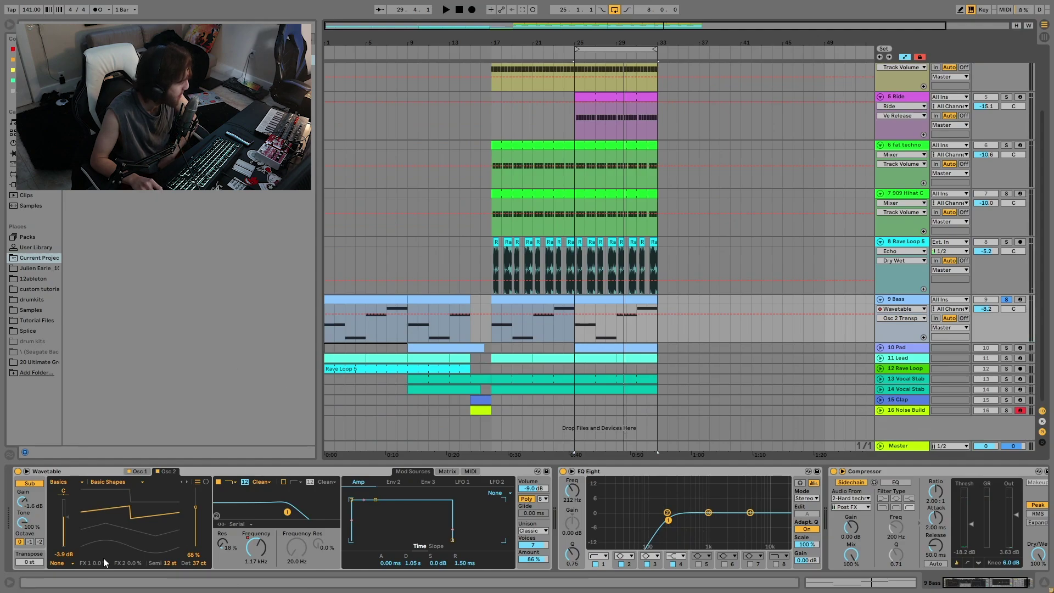
pyautogui.click(253, 540)
pyautogui.moveTo(439, 42); pyautogui.dragTo(429, 34)
pyautogui.click(365, 299)
pyautogui.press('space')
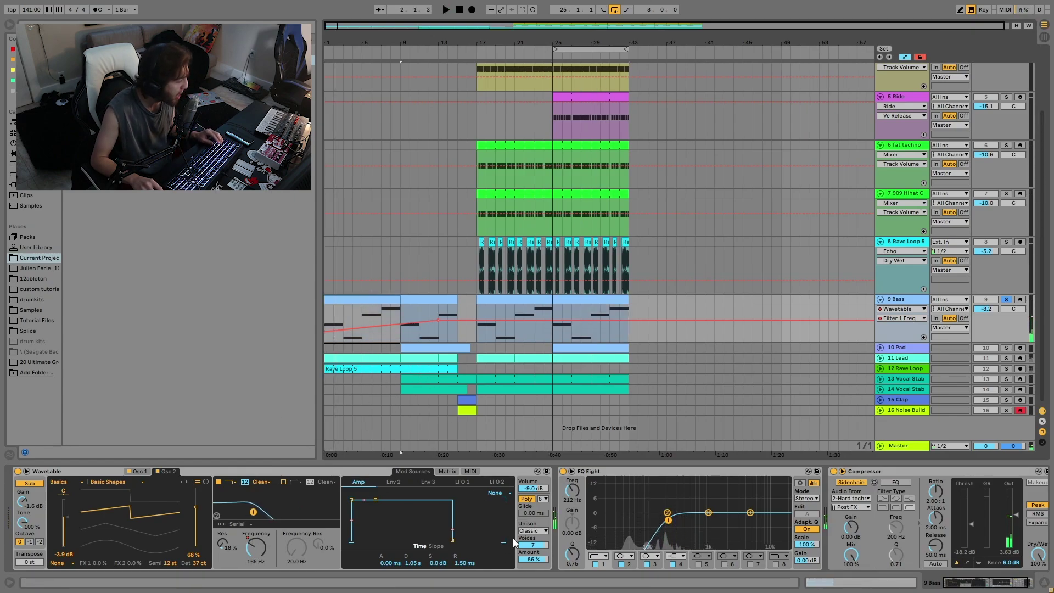
# Play the Bass from bar 17, bypass and re-enable its EQ Eight to compare the sound, and stop playback
pyautogui.hscroll(3, 692, 516)
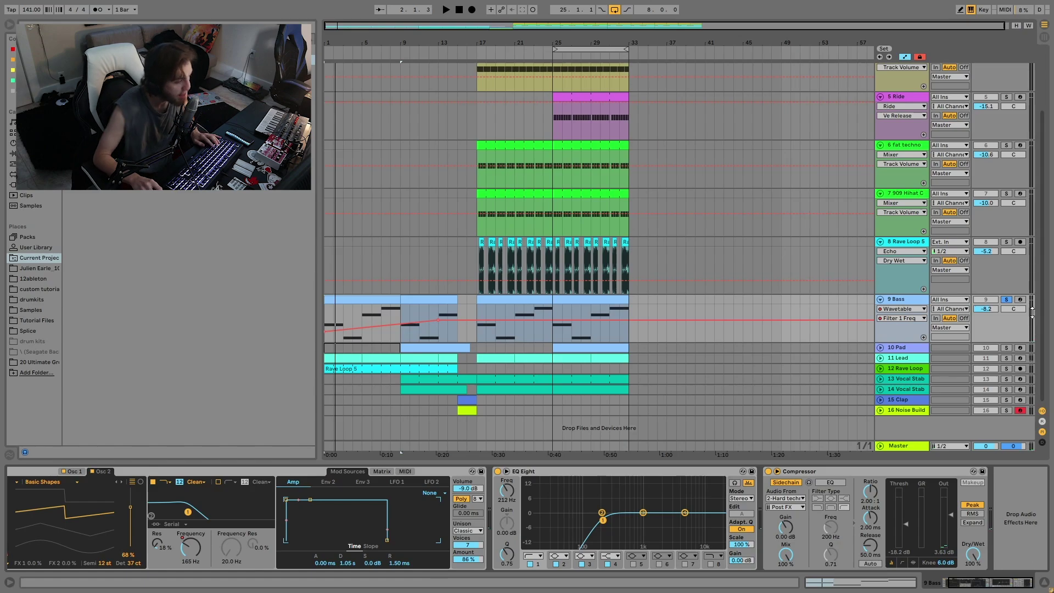
pyautogui.click(530, 301)
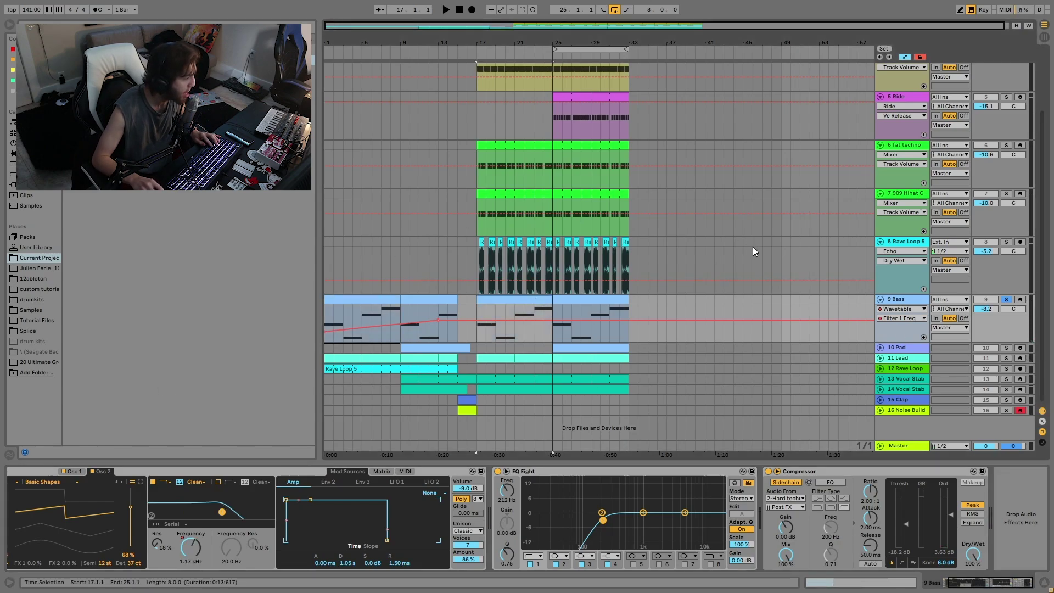
pyautogui.scroll(3, 934, 264)
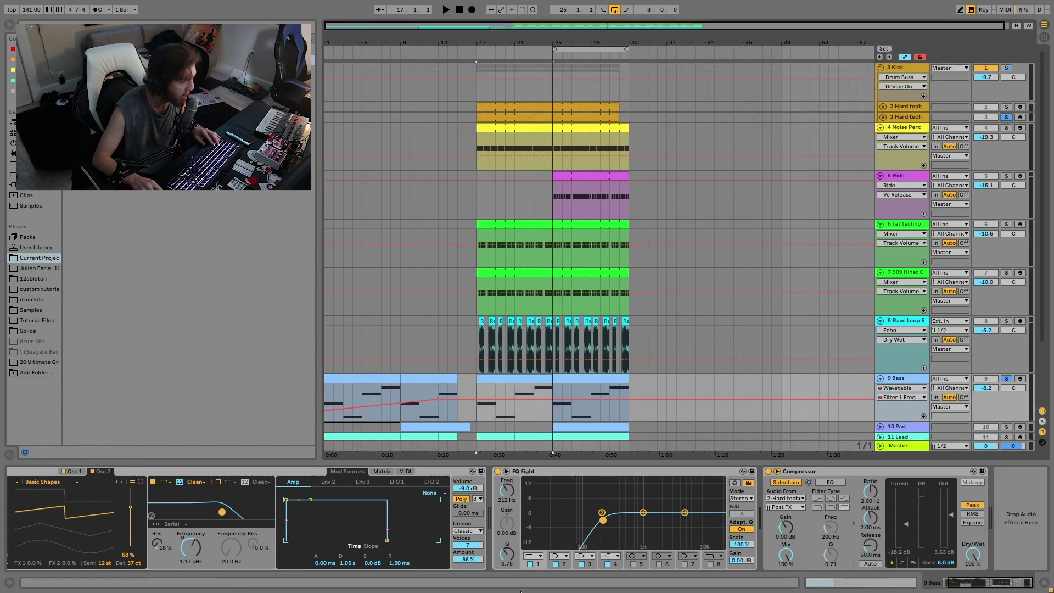
pyautogui.press('space')
pyautogui.click(497, 476)
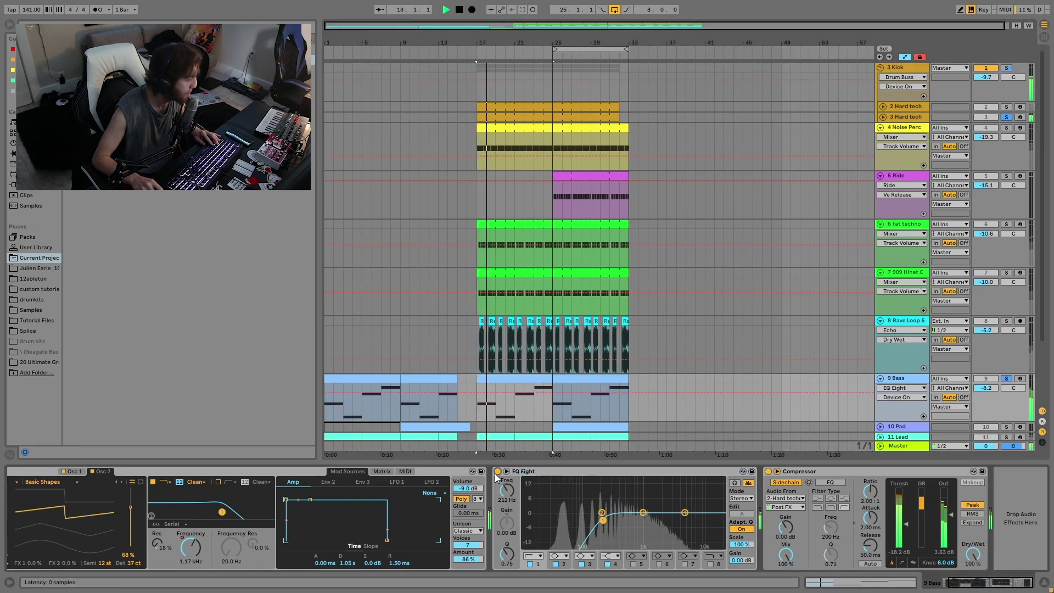
pyautogui.click(498, 472)
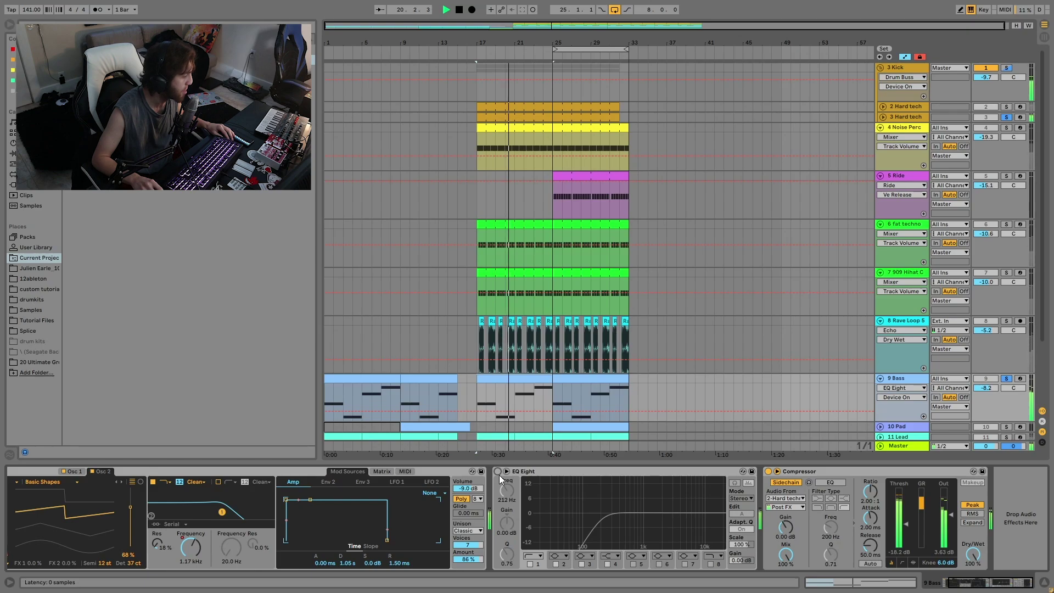
pyautogui.click(498, 472)
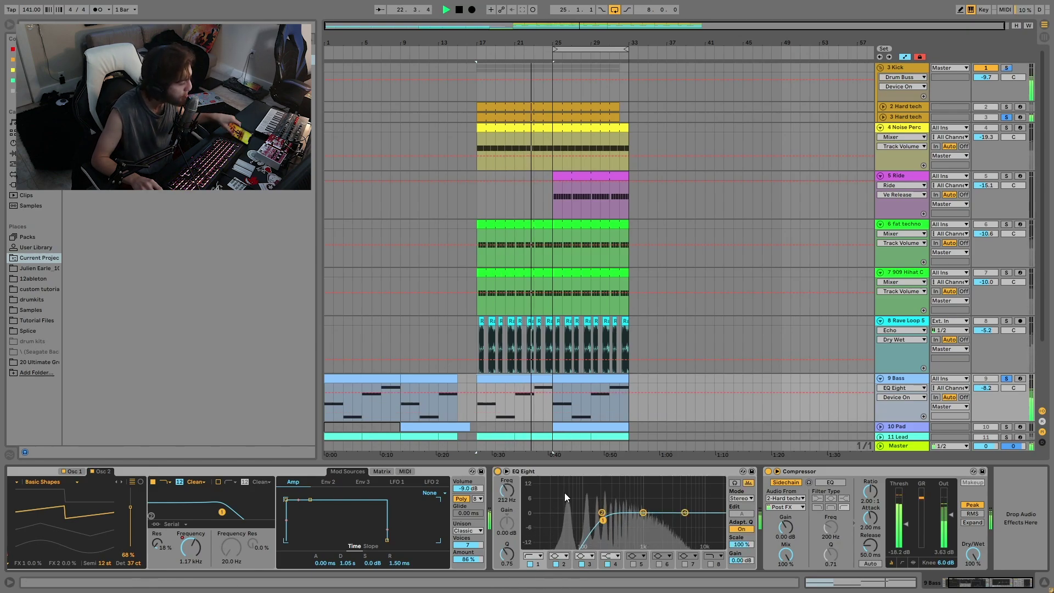
pyautogui.press('space')
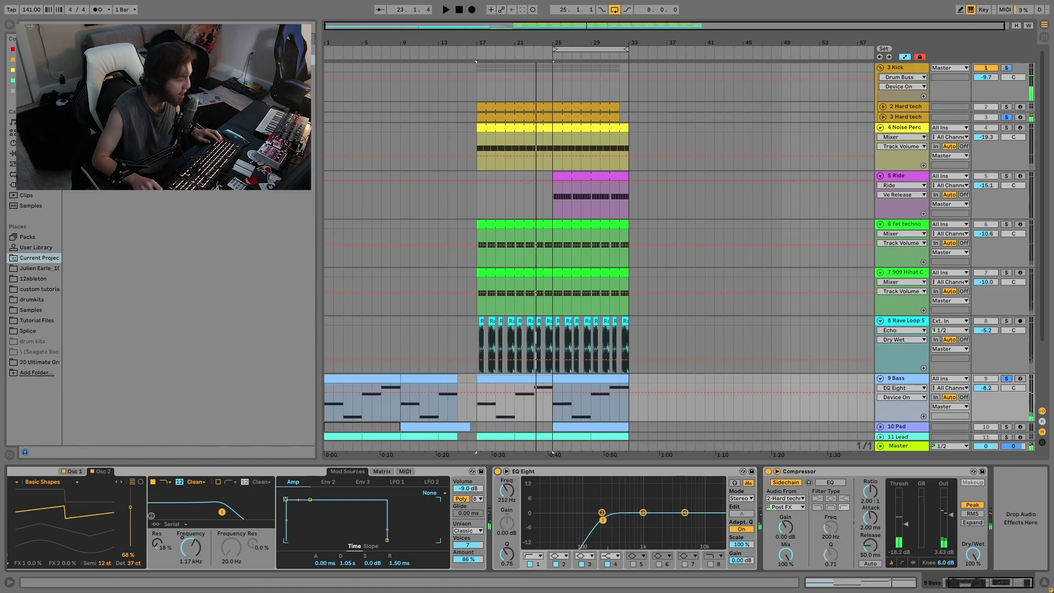
# Take the Bass out of solo and play all tracks together from bar 17
pyautogui.scroll(-3, 822, 261)
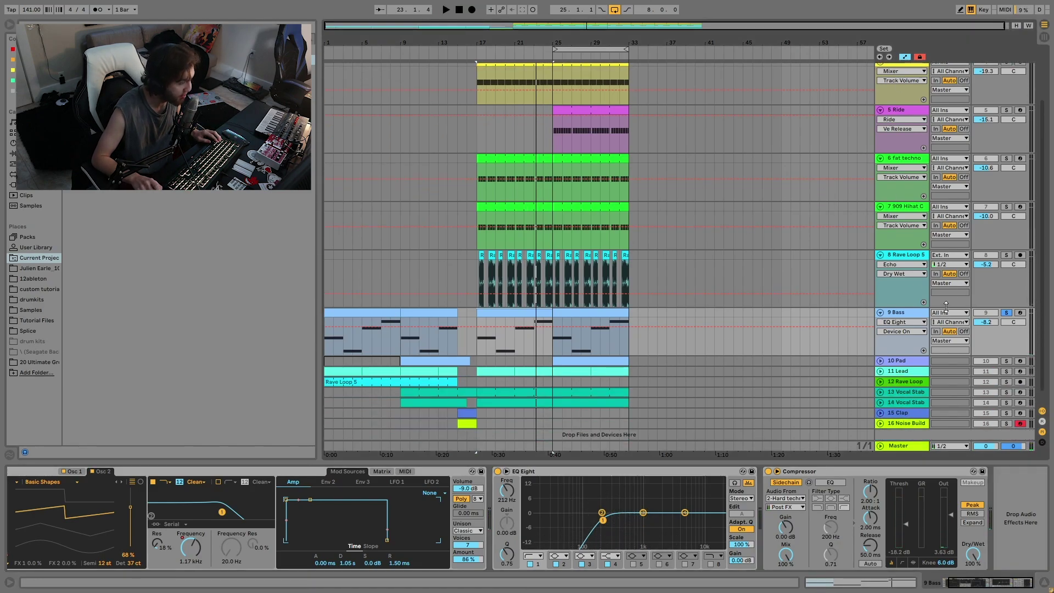
pyautogui.click(1007, 313)
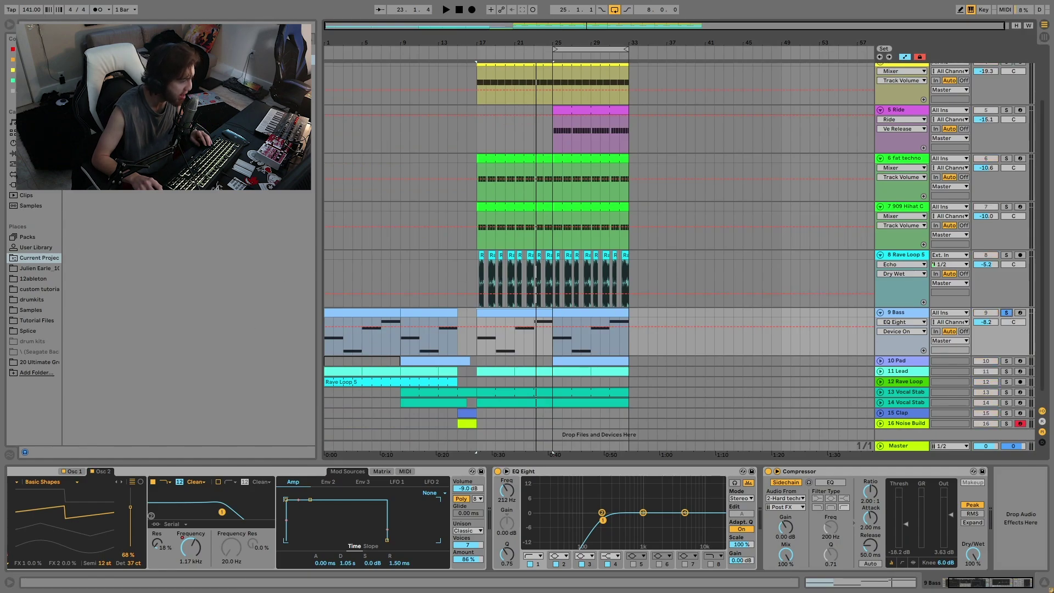
pyautogui.press('space')
pyautogui.press('space')
pyautogui.click(1008, 313)
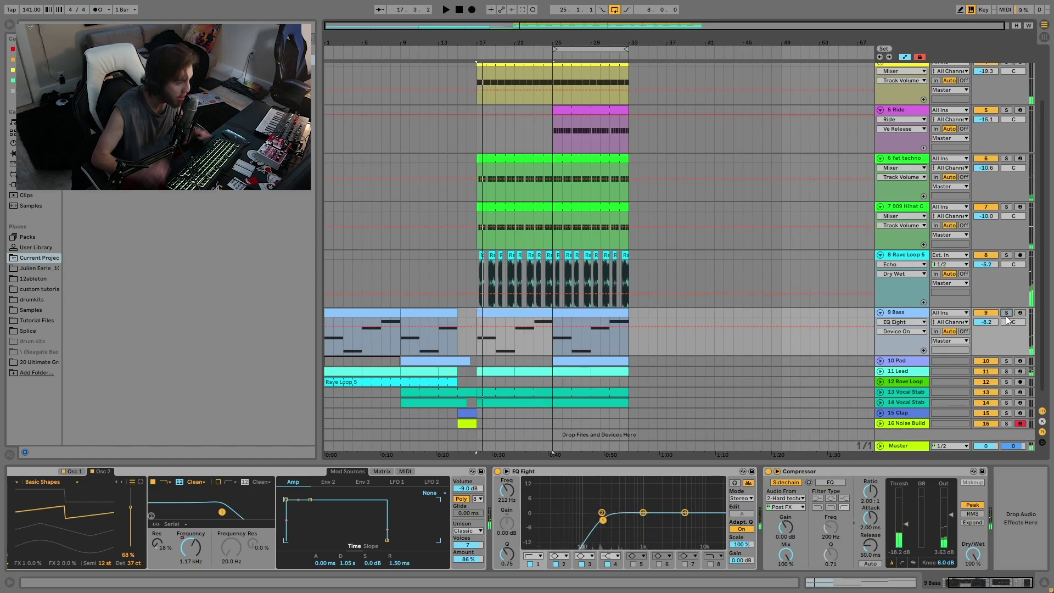
pyautogui.press('space')
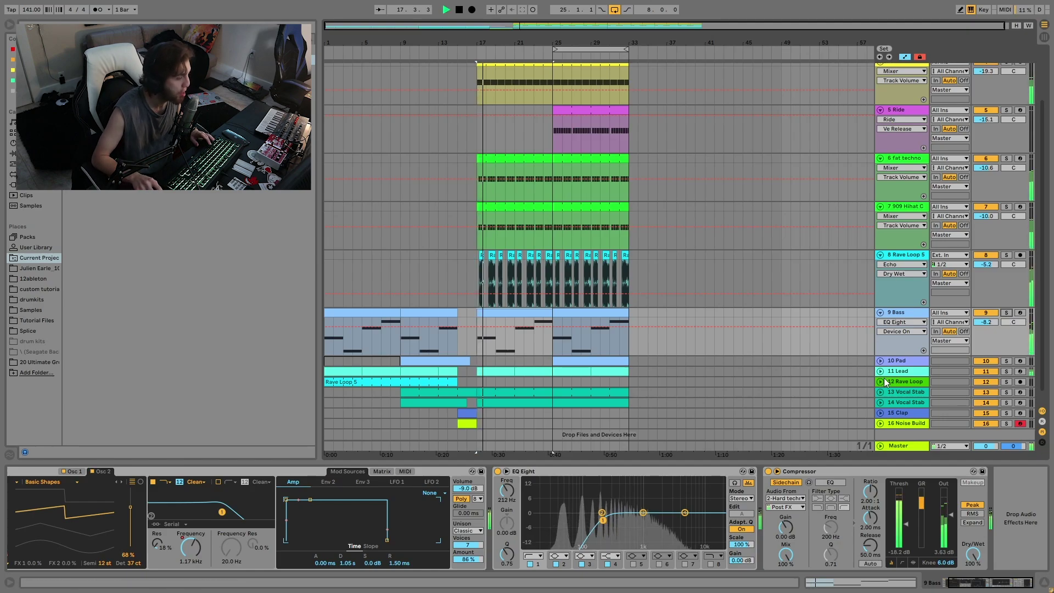
# Expand and solo the Pad track, play its clip from bar 25, and add the Bass to the solo
pyautogui.click(905, 362)
pyautogui.click(880, 361)
pyautogui.press('space')
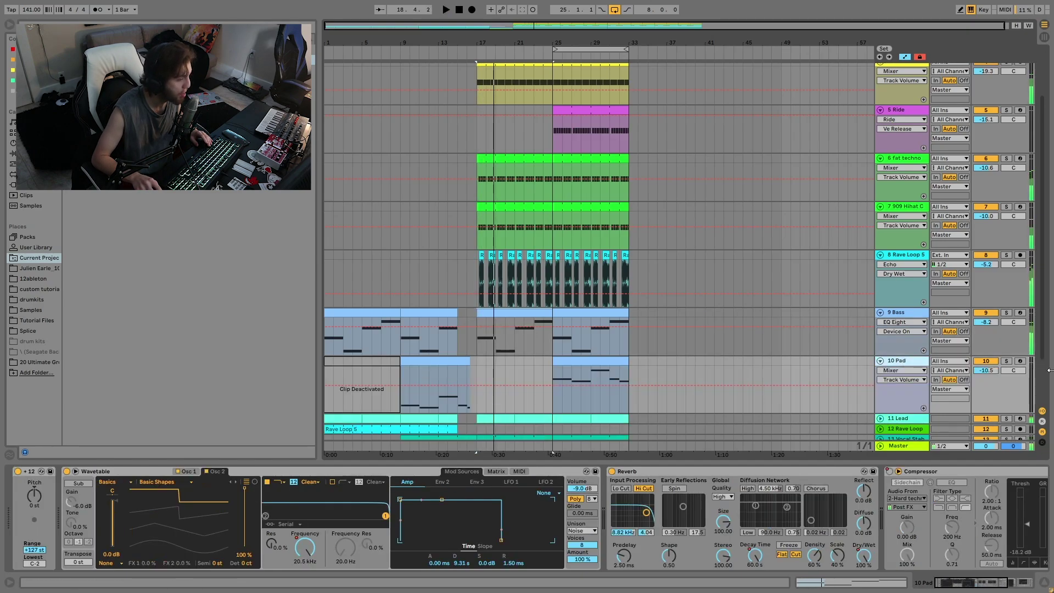
pyautogui.click(1008, 362)
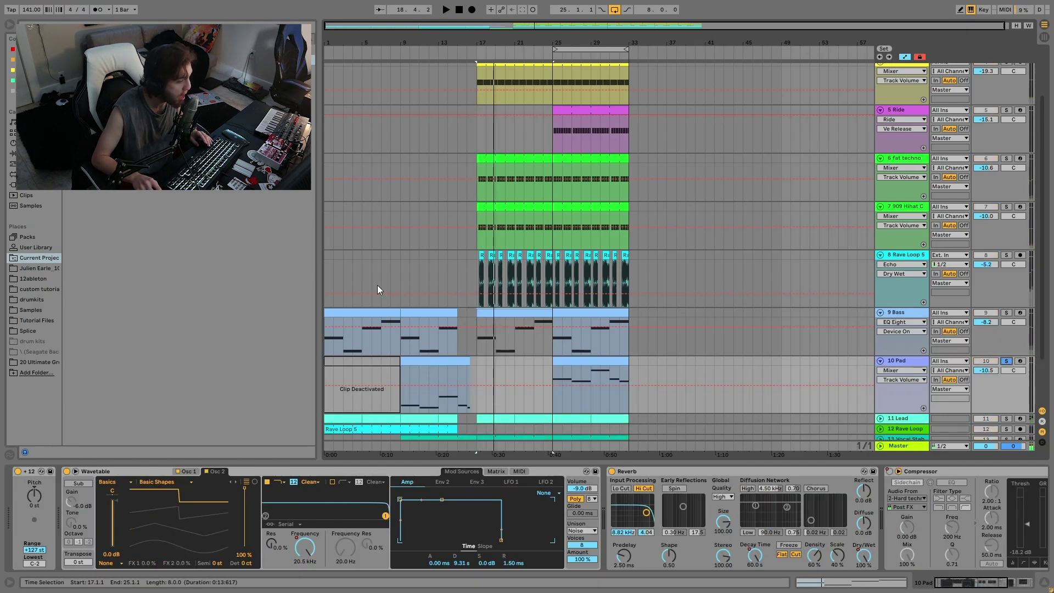
pyautogui.click(573, 373)
pyautogui.press('space')
pyautogui.keyDown('ctrl'); pyautogui.click(1007, 313); pyautogui.keyUp('ctrl')
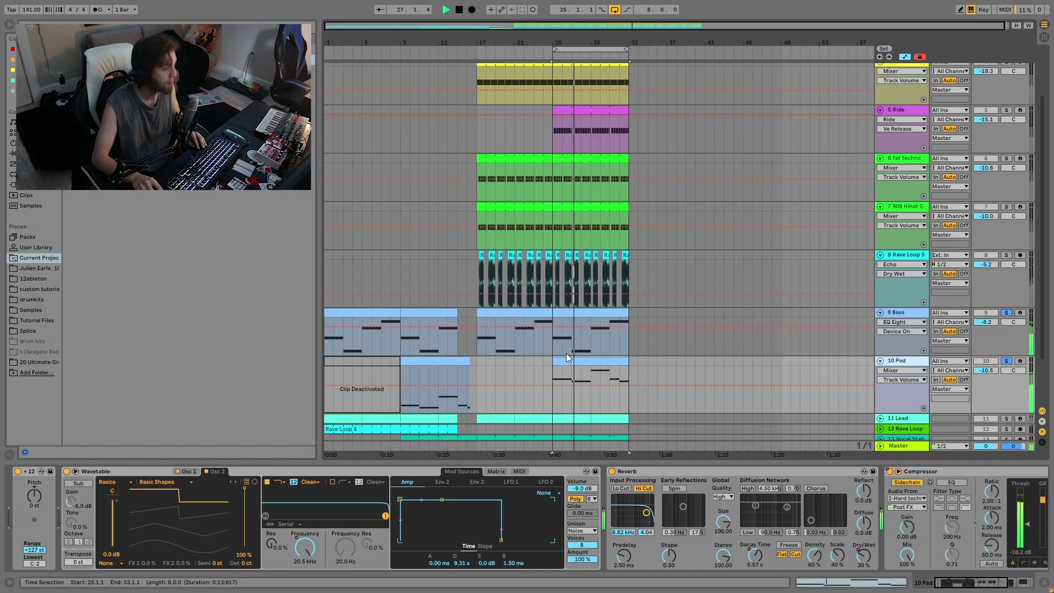
# Open the Bass and Pad clips at bar 25 together in the note editor, stop playback, and compare their first notes
pyautogui.click(605, 317)
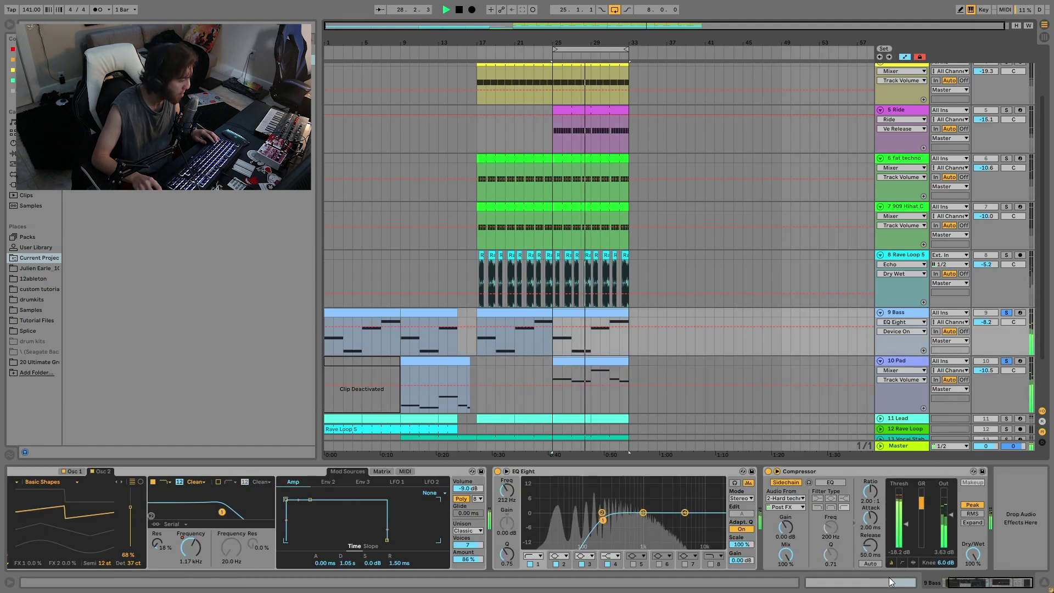
pyautogui.hotkey('shift', 'Tab')
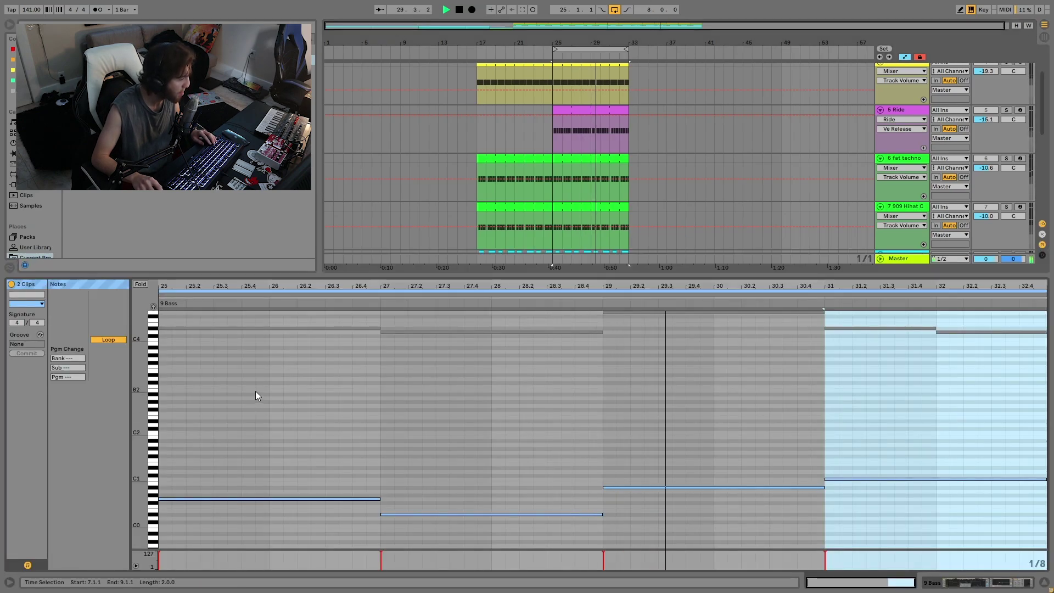
pyautogui.scroll(-5, 595, 180)
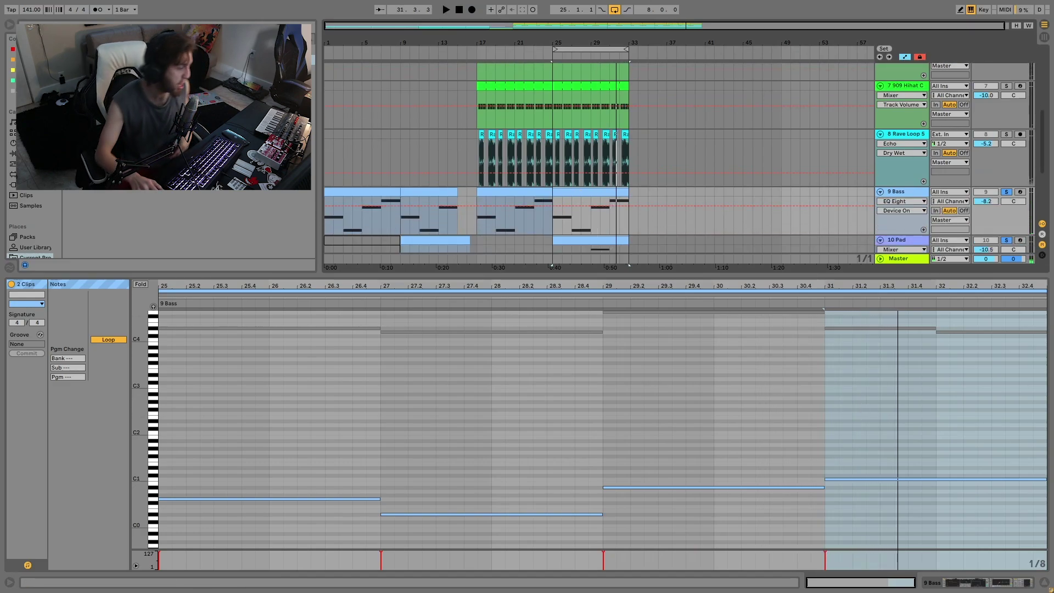
pyautogui.moveTo(303, 393); pyautogui.dragTo(412, 359)
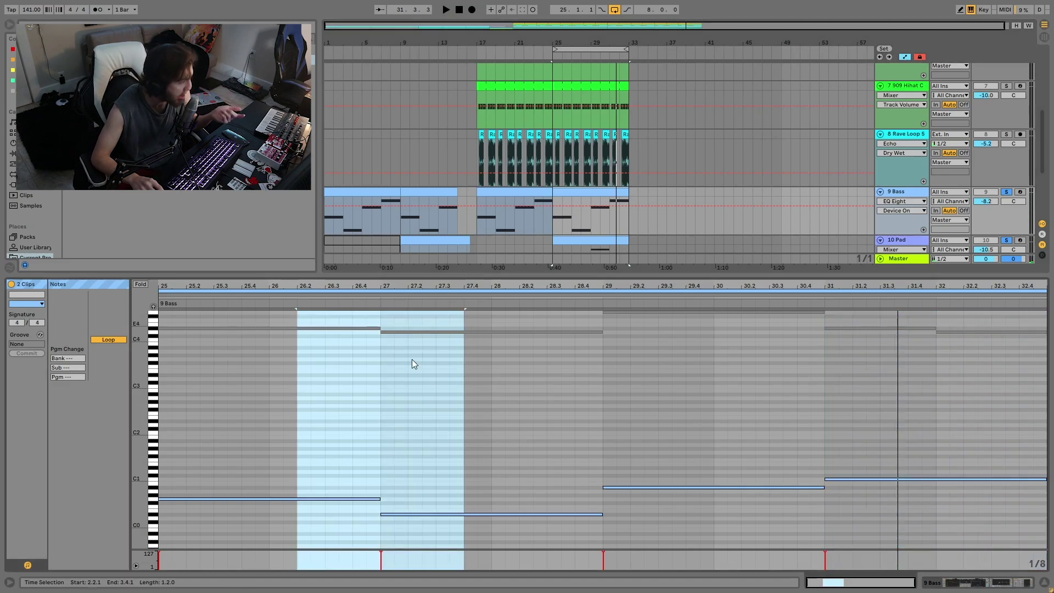
pyautogui.click(299, 499)
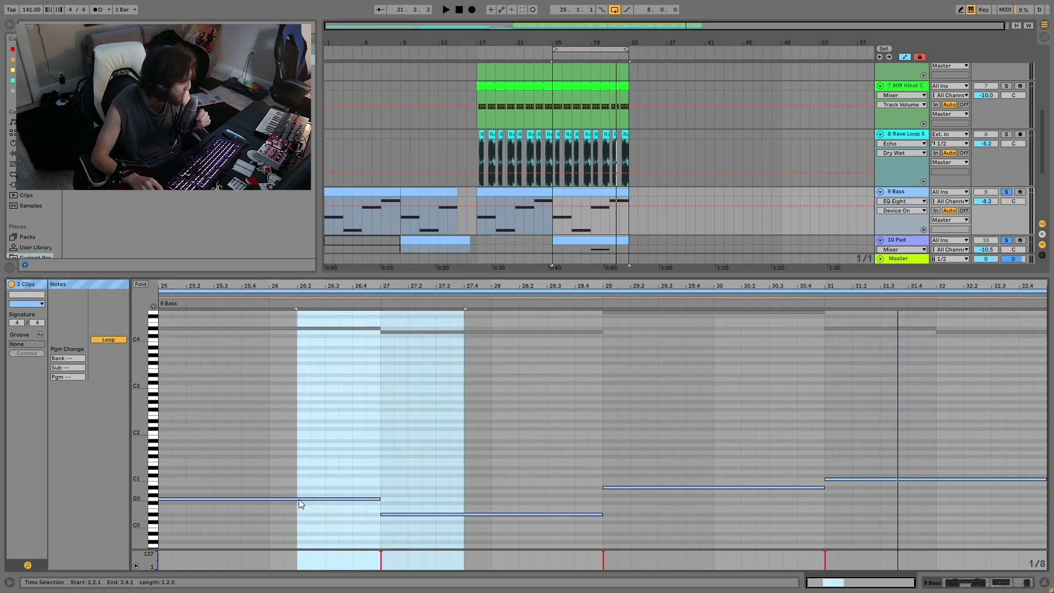
pyautogui.click(345, 329)
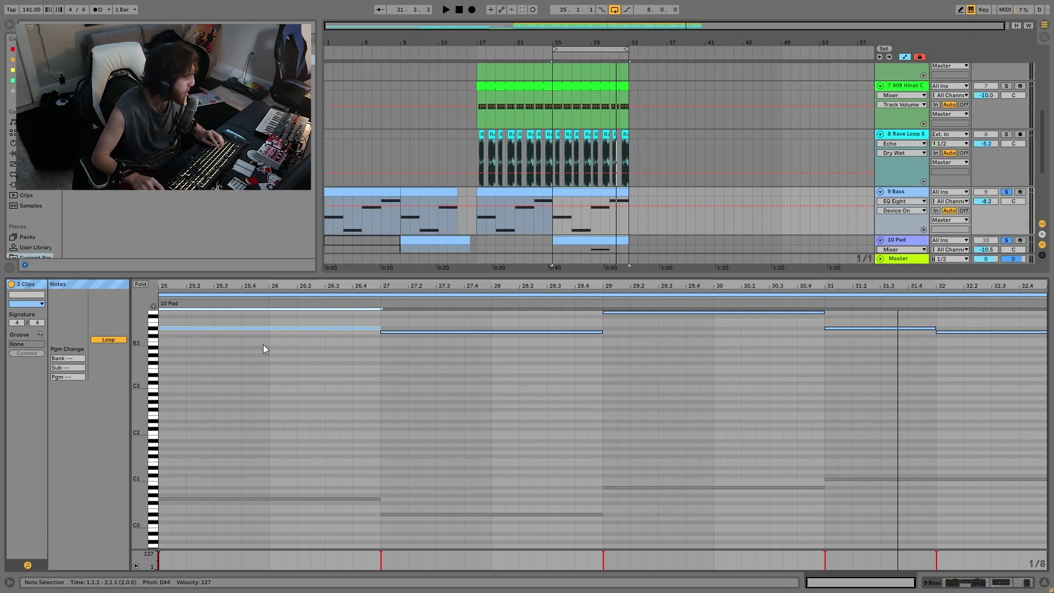
pyautogui.click(366, 511)
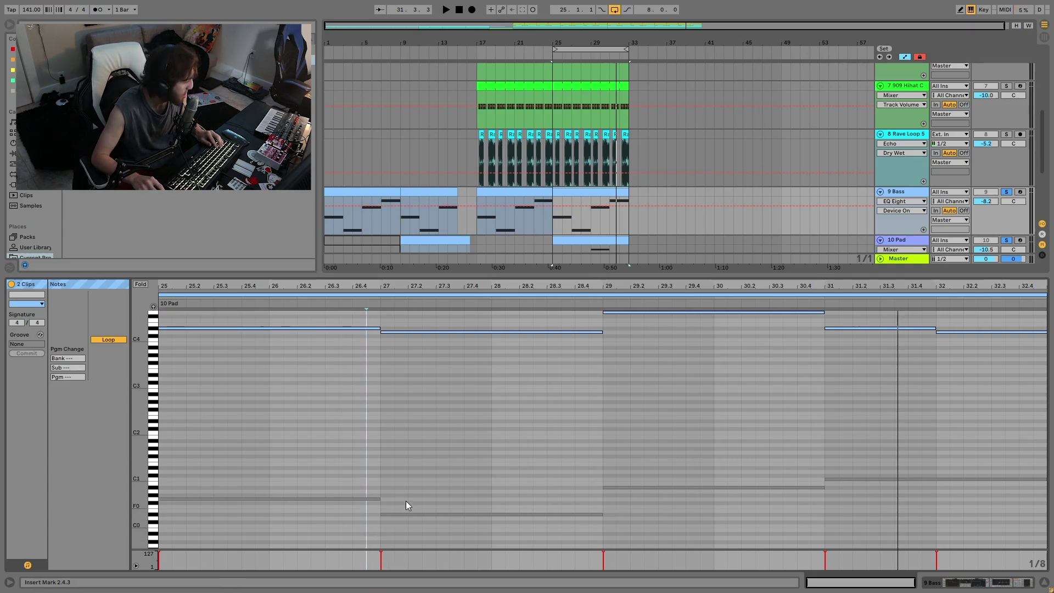
# Select all notes of the Pad clip and transpose them down four octaves to the Bass notes' range
pyautogui.click(332, 302)
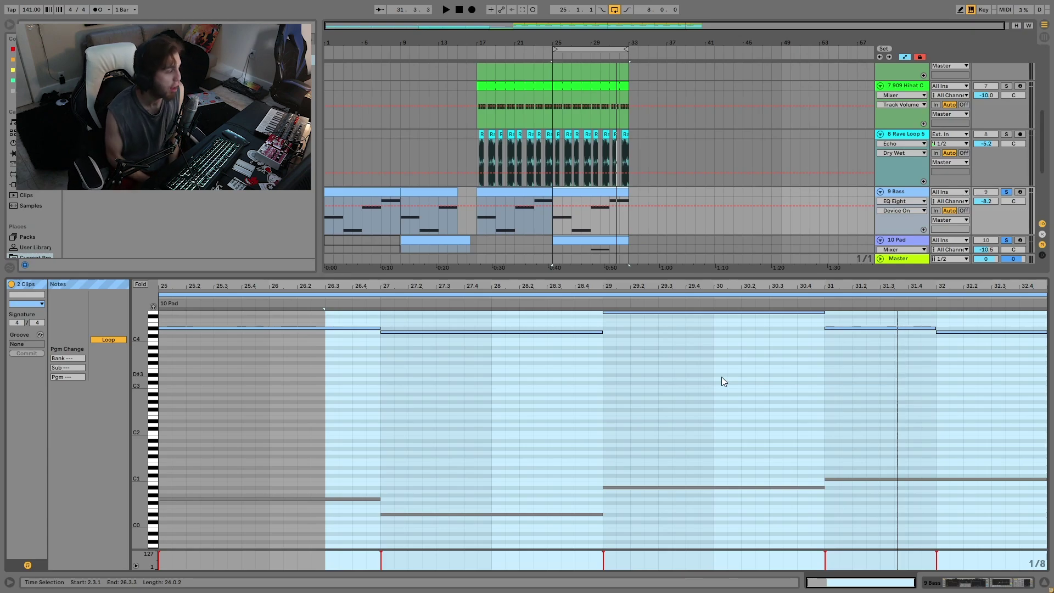
pyautogui.click(377, 405)
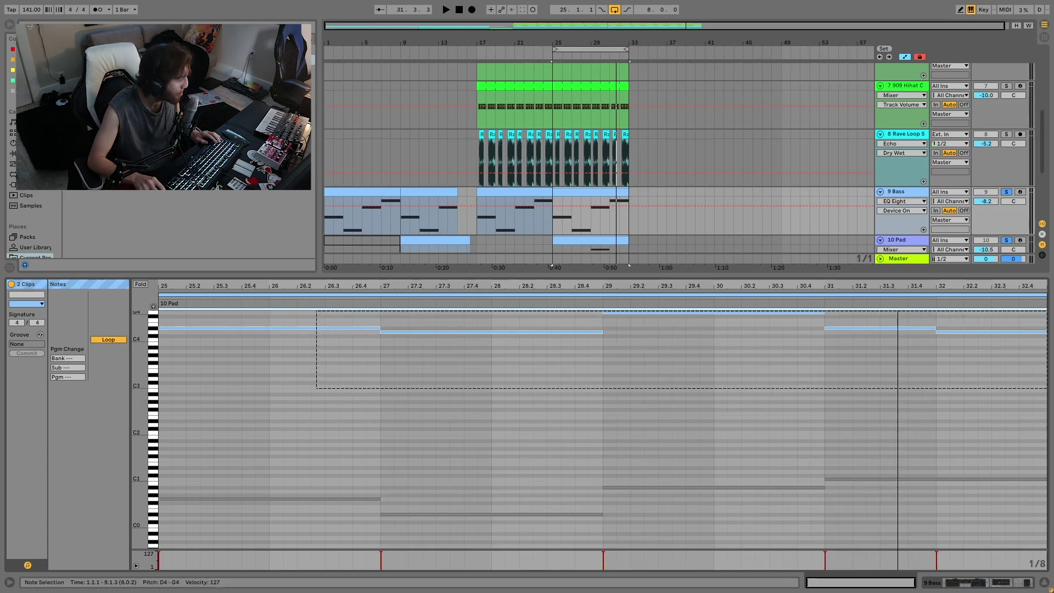
pyautogui.hotkey('shift', 'Down')
pyautogui.hotkey('shift', 'Down')
pyautogui.hotkey('shift', 'Down')
pyautogui.hotkey('shift', 'Down')
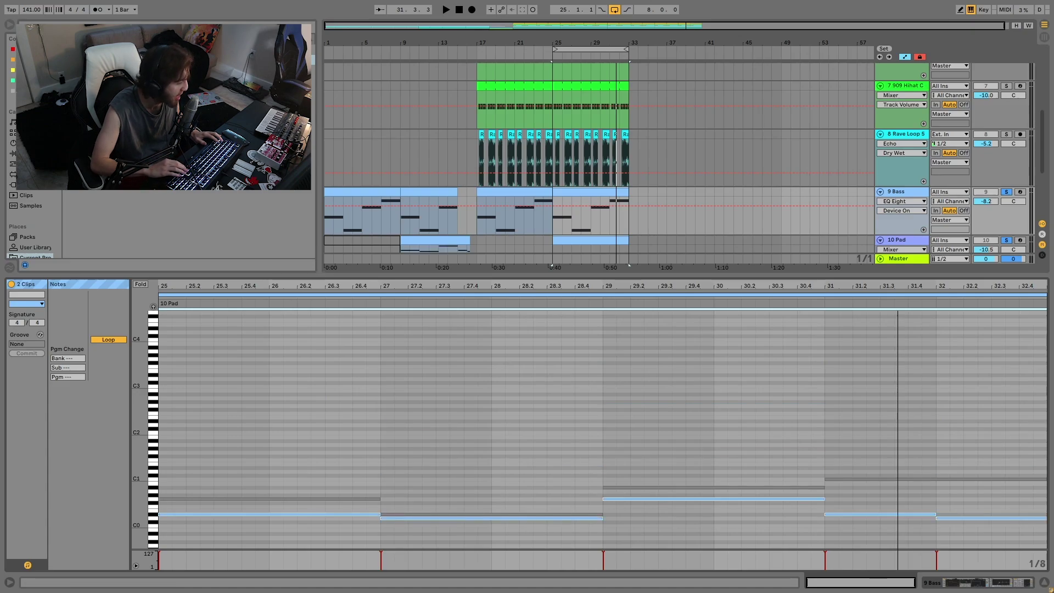
pyautogui.hotkey('shift', 'Up')
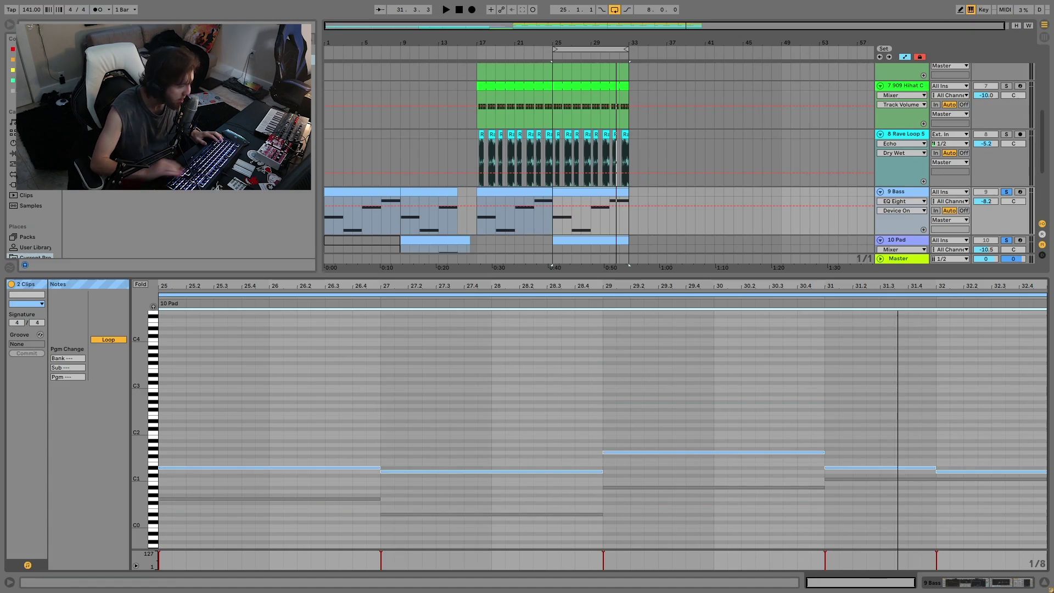
pyautogui.hotkey('shift', 'Down')
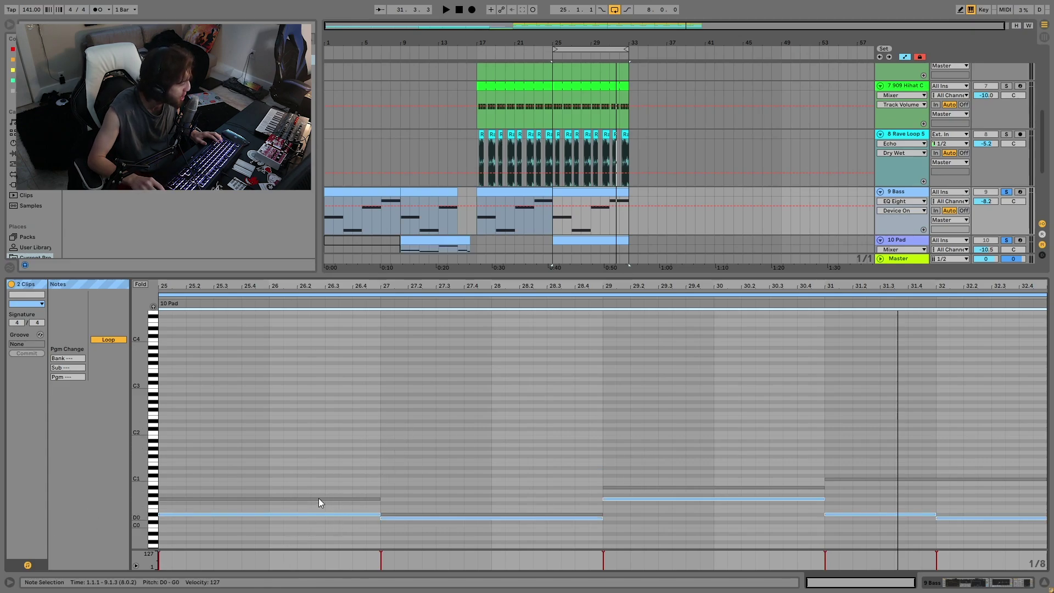
# Transpose the selected Pad notes back up four octaves
pyautogui.hotkey('shift', 'Up')
pyautogui.hotkey('shift', 'Up')
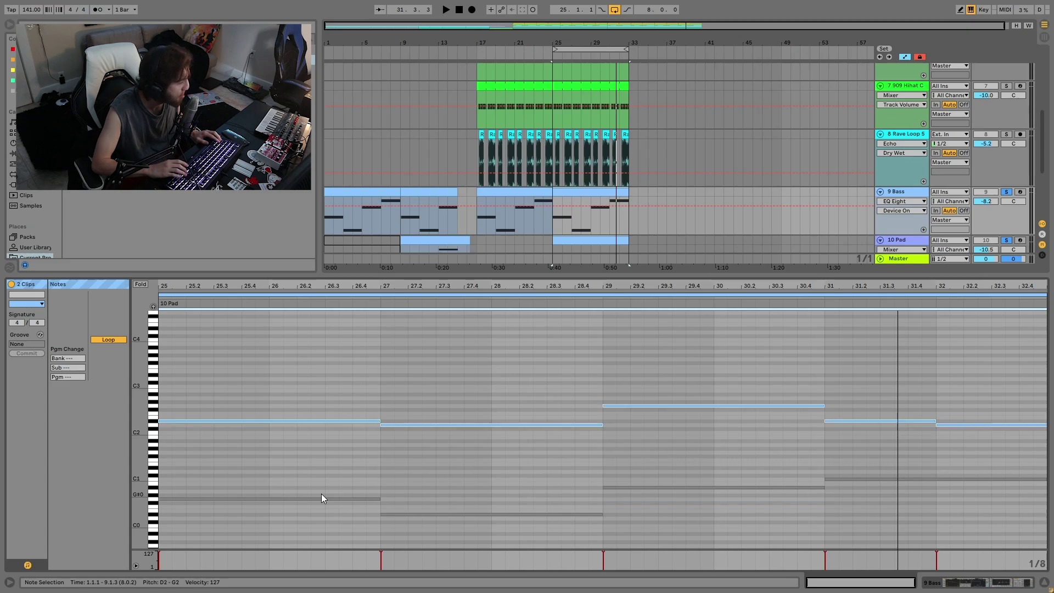
pyautogui.hotkey('shift', 'Up')
pyautogui.hotkey('shift', 'Up')
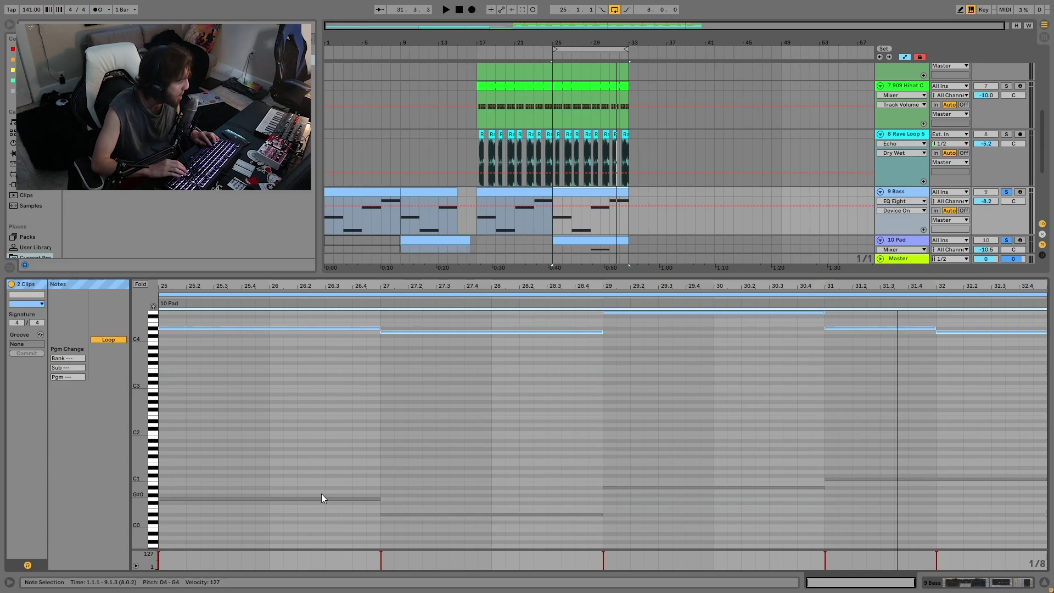
pyautogui.press('space')
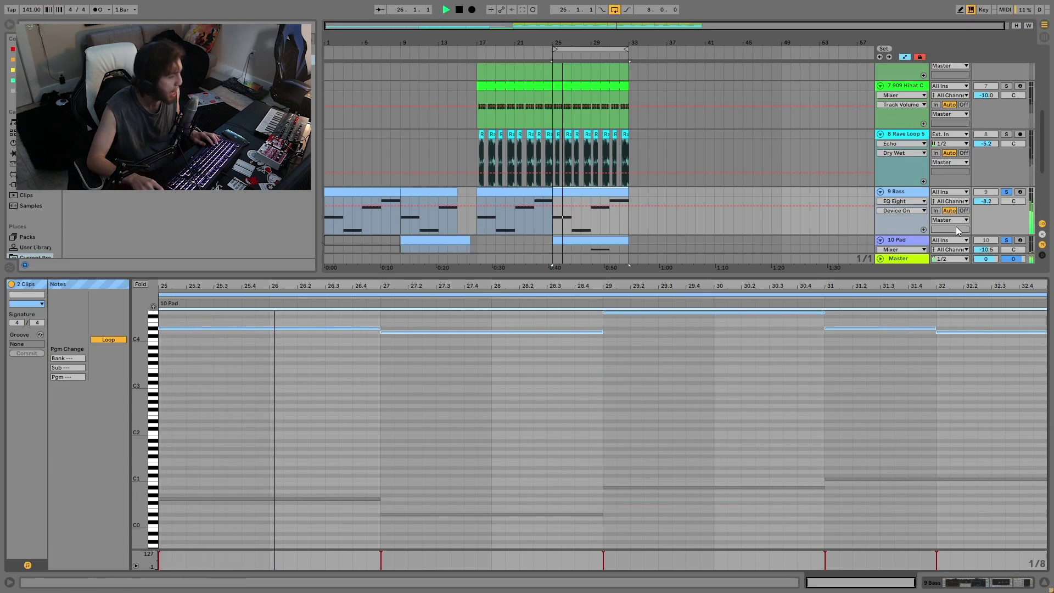
pyautogui.press('space')
pyautogui.press('space')
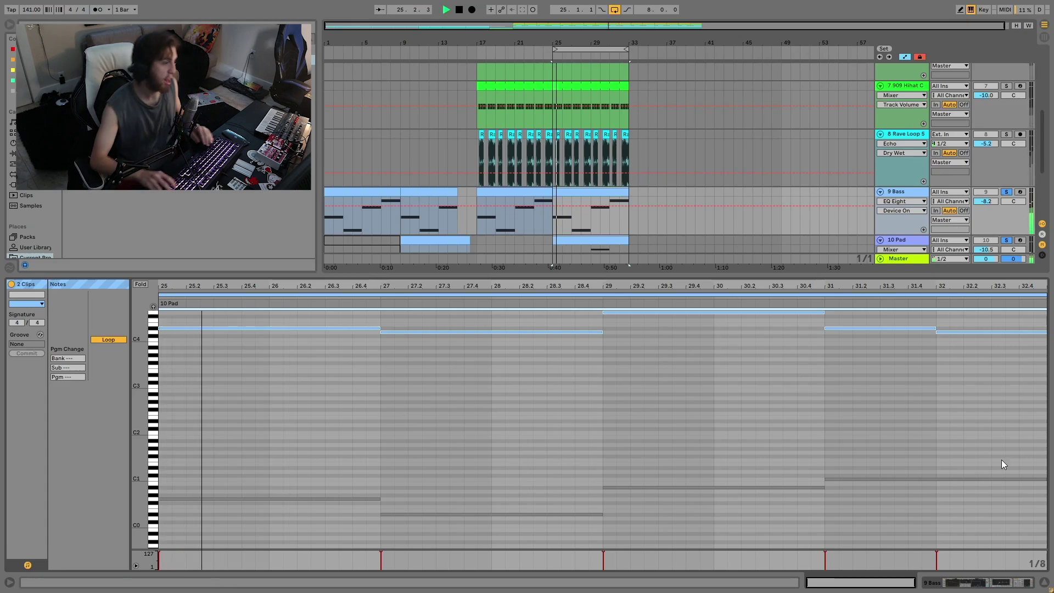
pyautogui.doubleClick(917, 242)
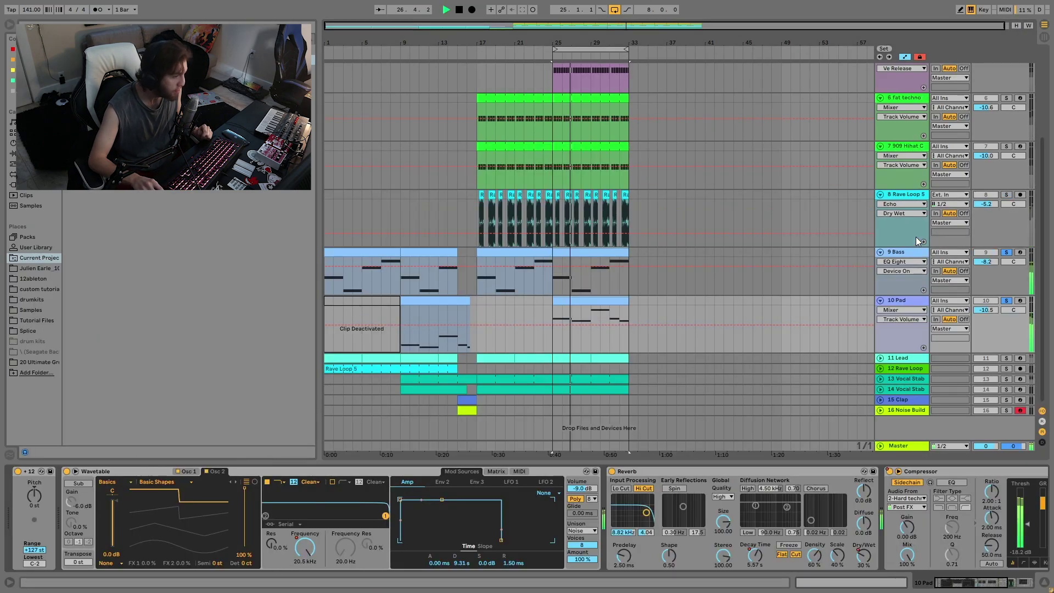
pyautogui.press('space')
# Take the Bass out of solo and view the Pad and Bass clips at bar 25 one after the other in the note editor
pyautogui.click(1010, 255)
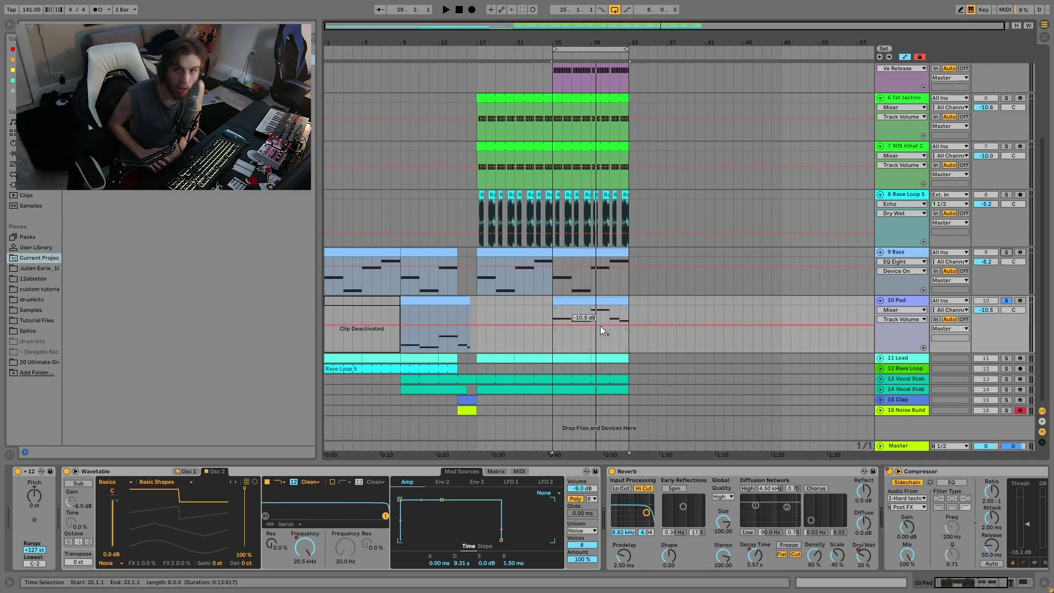
pyautogui.doubleClick(593, 298)
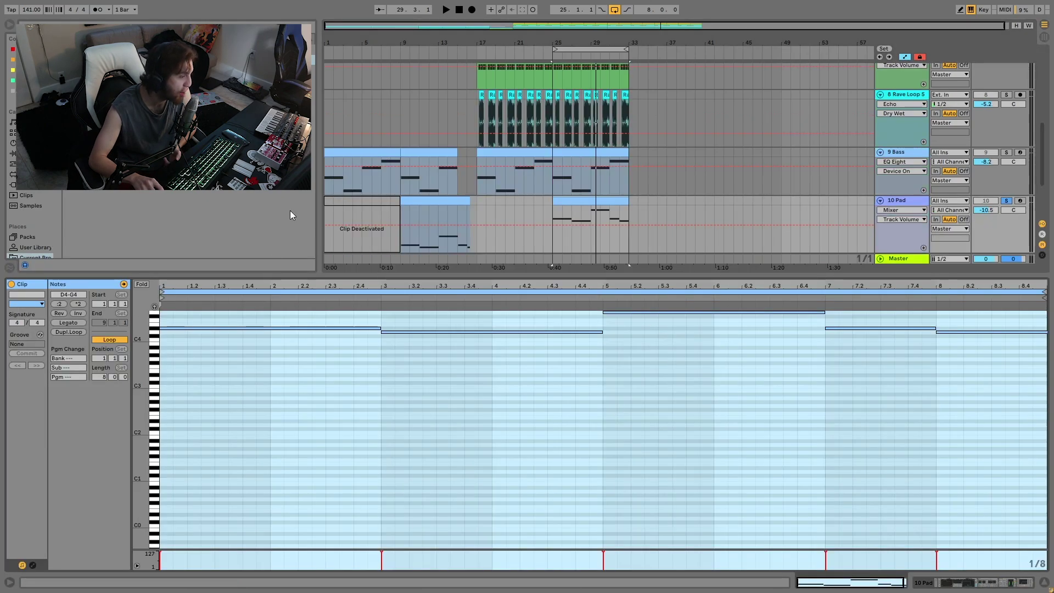
pyautogui.click(615, 152)
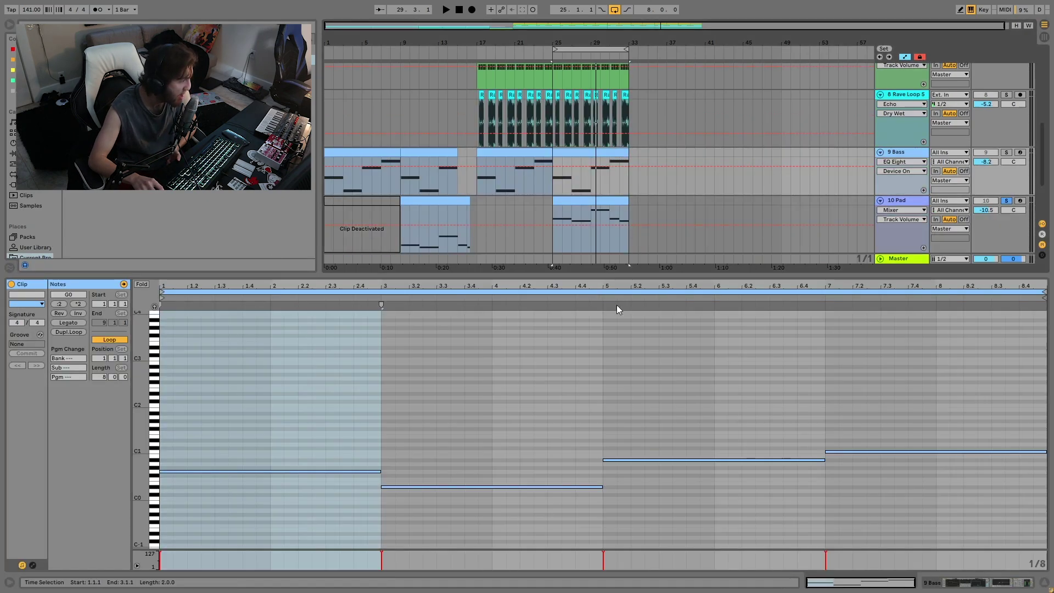
pyautogui.press('space')
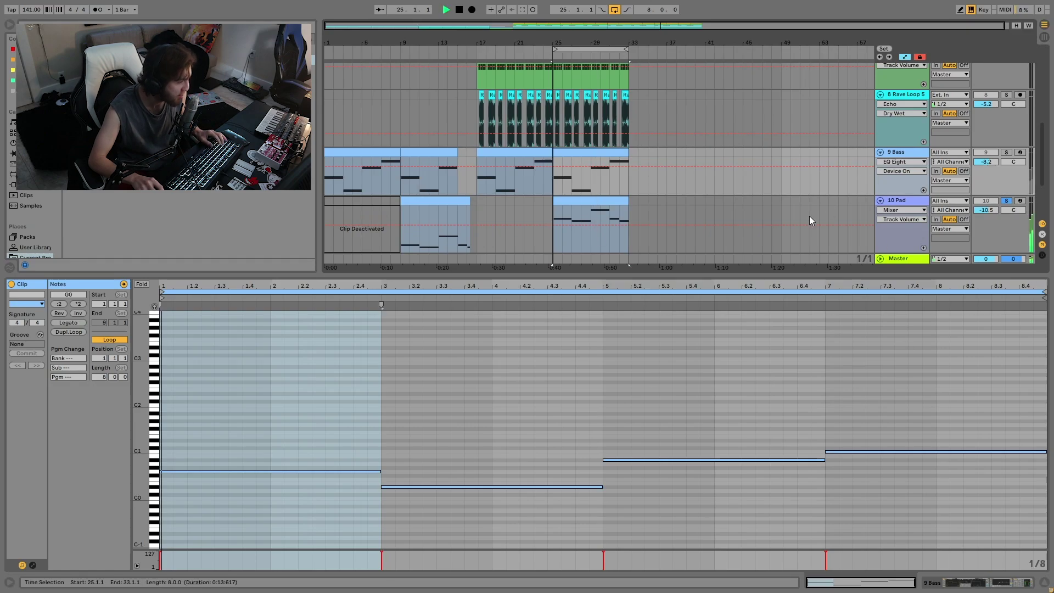
pyautogui.keyDown('ctrl'); pyautogui.click(1007, 153); pyautogui.keyUp('ctrl')
pyautogui.doubleClick(900, 202)
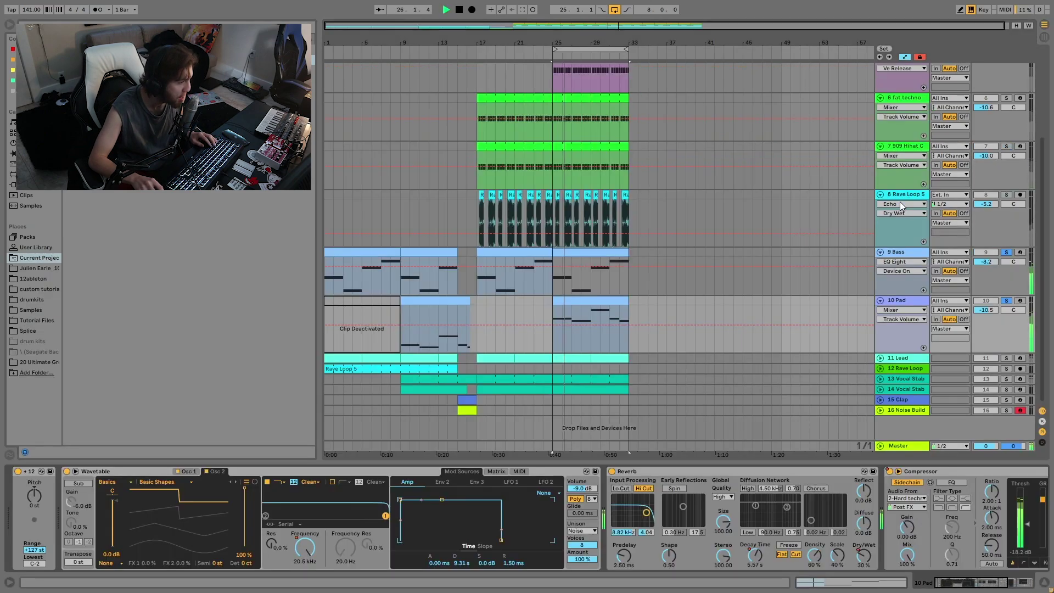
pyautogui.click(1007, 252)
pyautogui.press('space')
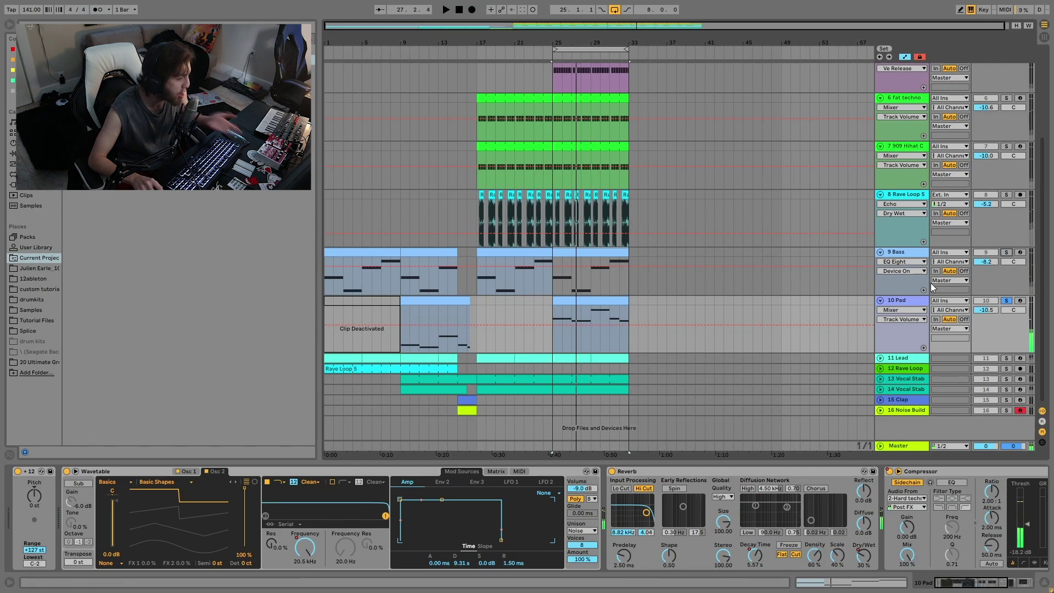
# Select the Pad clip at bar 25, play it with the Bass soloed alongside, and take the Bass out of solo again
pyautogui.click(615, 300)
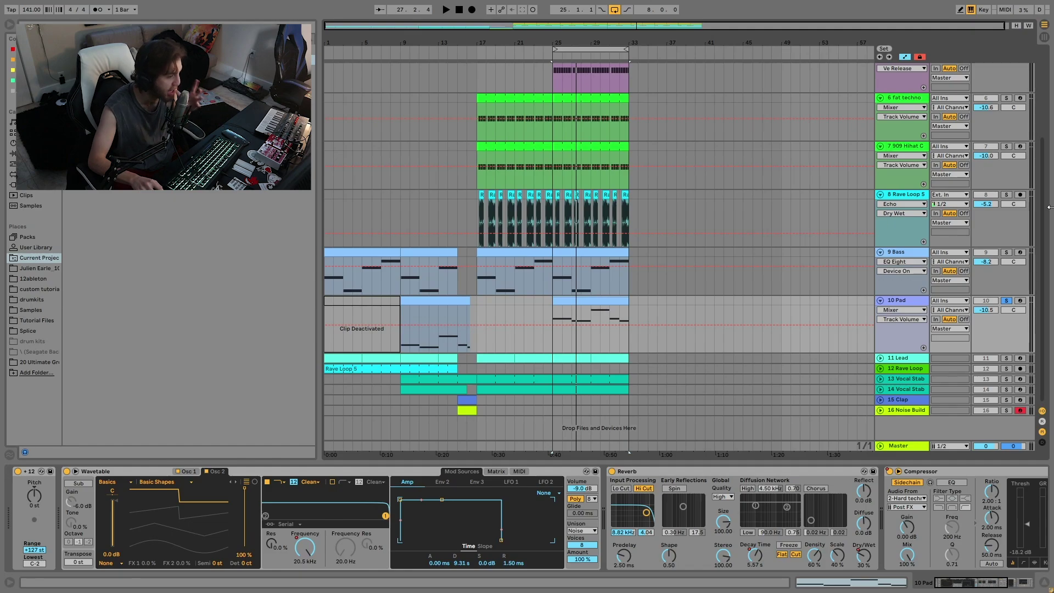
pyautogui.press('super')
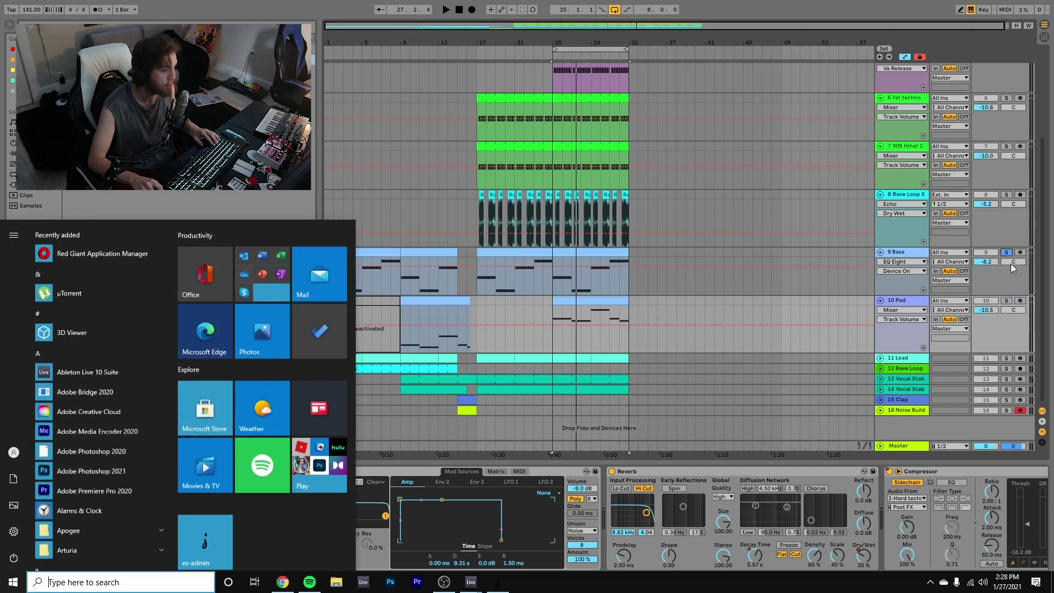
pyautogui.keyDown('ctrl'); pyautogui.click(1007, 302); pyautogui.keyUp('ctrl')
pyautogui.press('space')
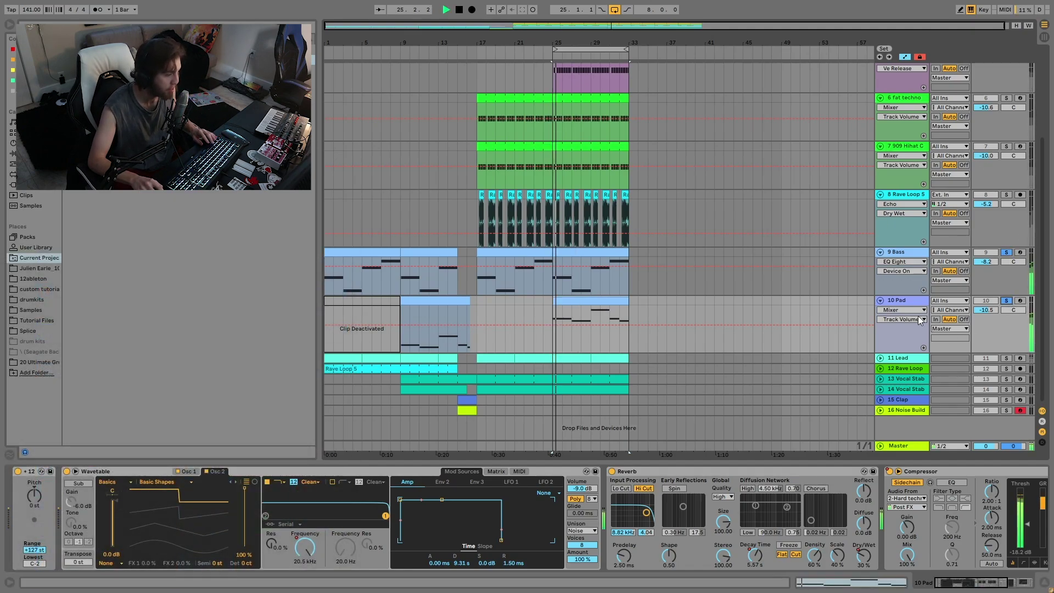
pyautogui.press('super')
pyautogui.press('super')
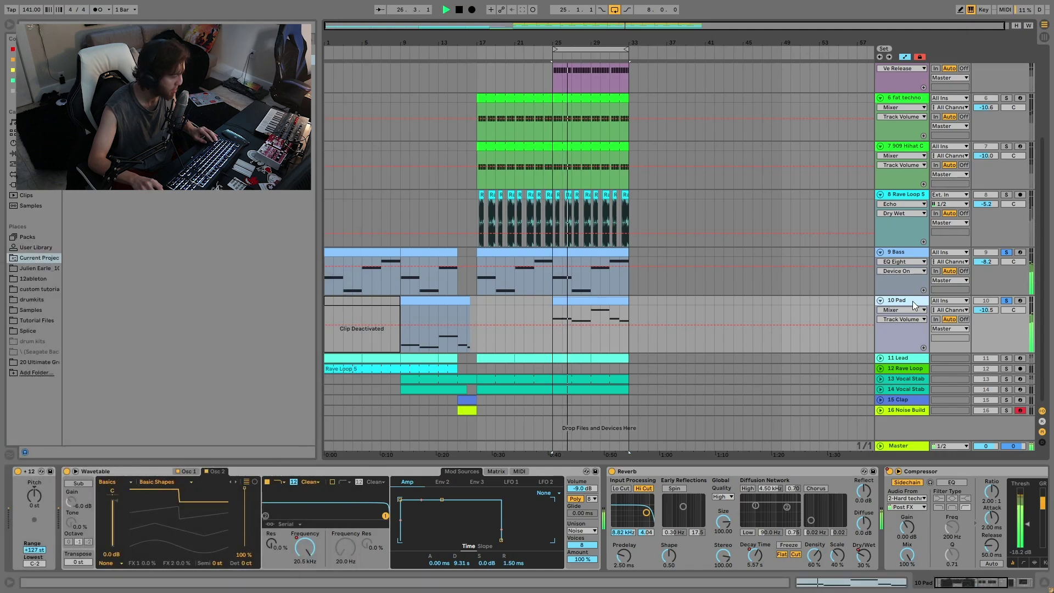
pyautogui.click(1008, 253)
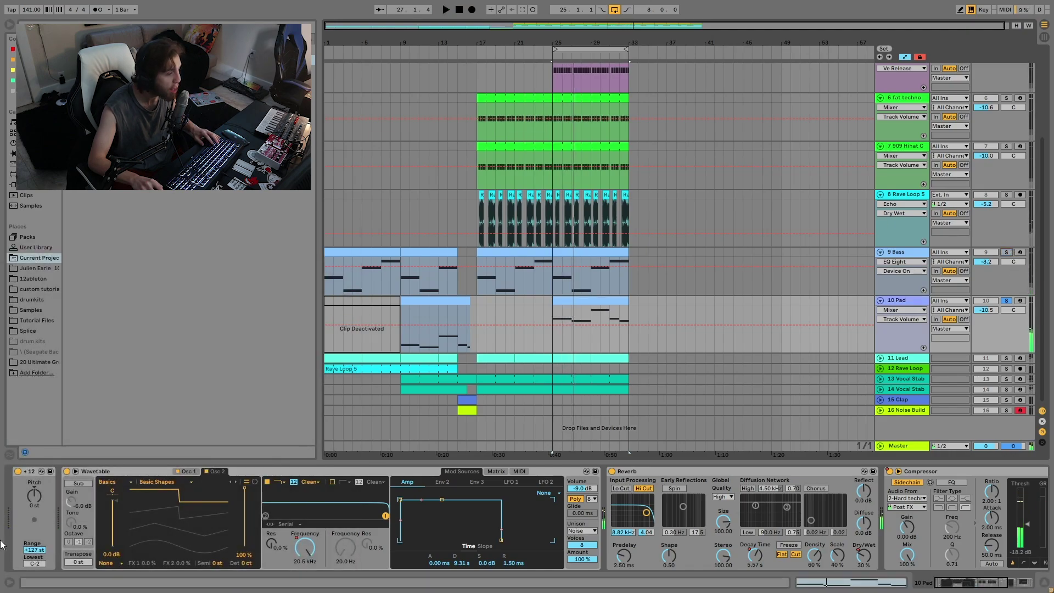
# Delete the +12 Pitch device from the Pad track and examine oscillators 1 and 2 of its Wavetable
pyautogui.click(34, 474)
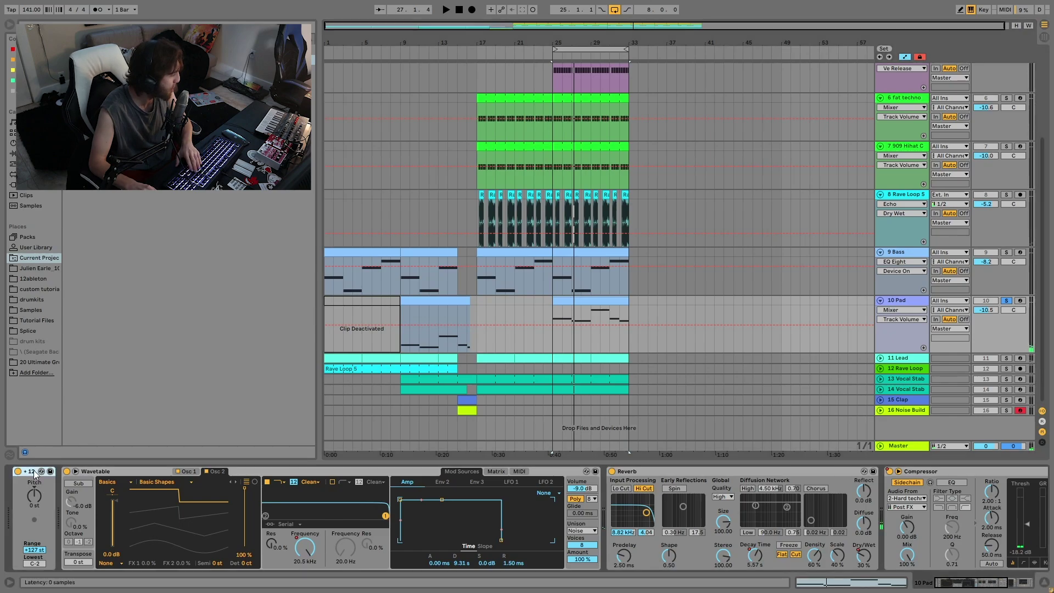
pyautogui.press('Delete')
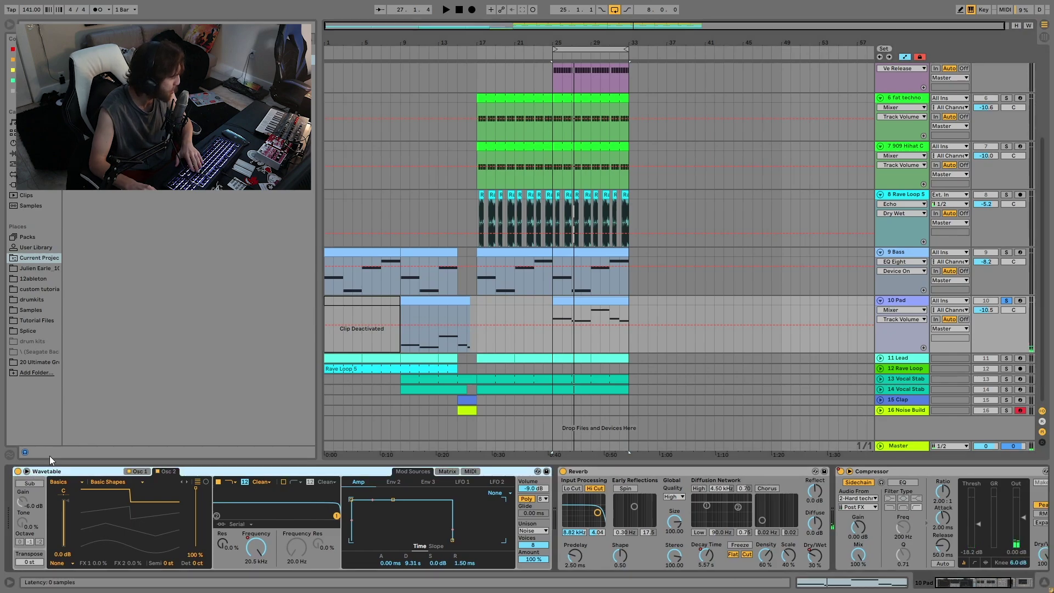
pyautogui.click(142, 472)
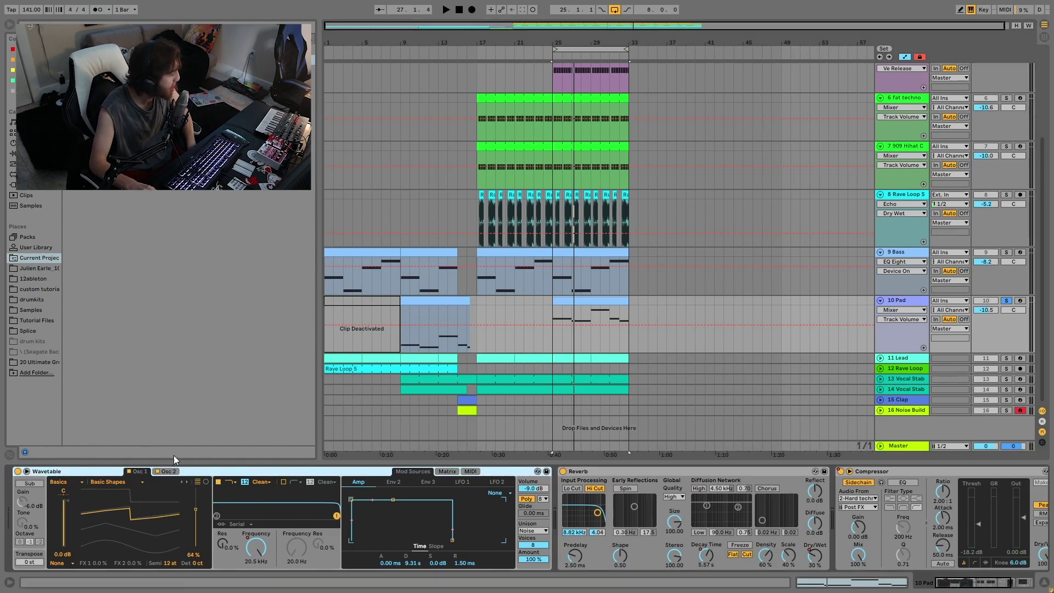
pyautogui.click(168, 472)
pyautogui.click(142, 473)
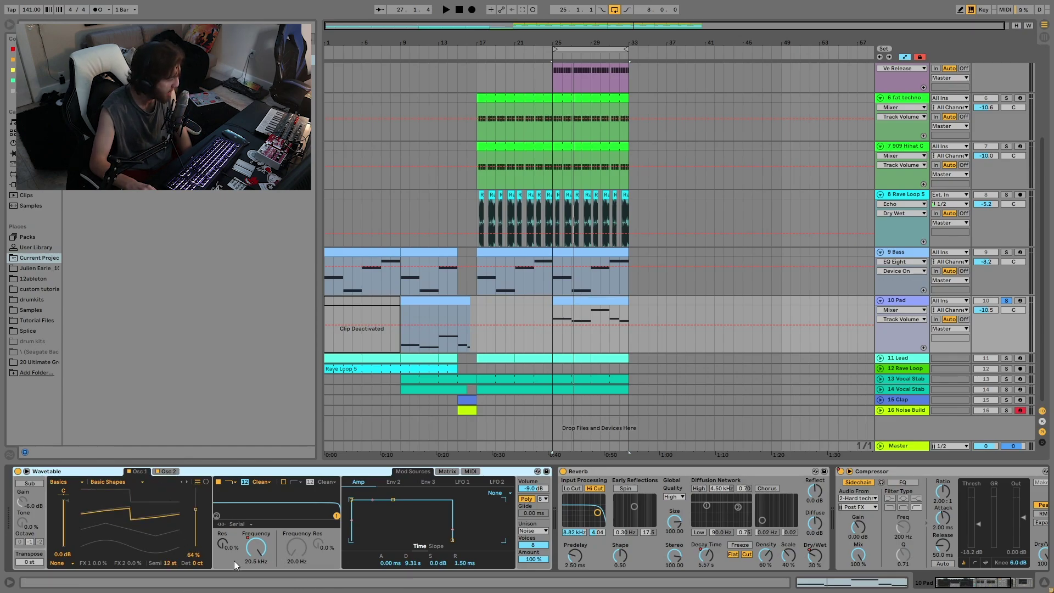
# Show the Pad's Wavetable Filter 1 Freq automation and play the soloed Pad clip from bar 25 while viewing oscillator 2
pyautogui.click(256, 547)
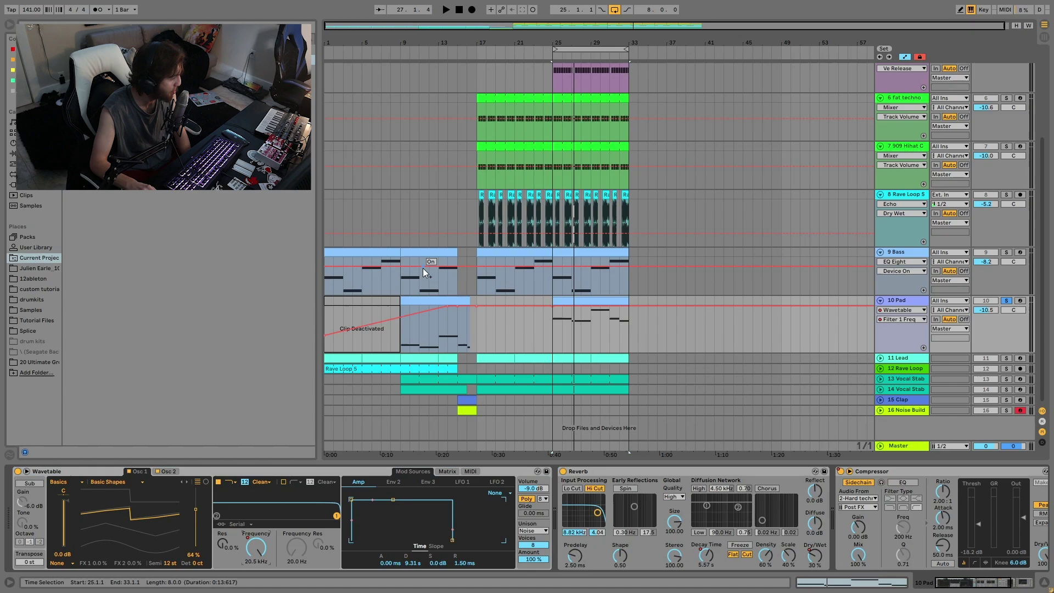
pyautogui.click(398, 341)
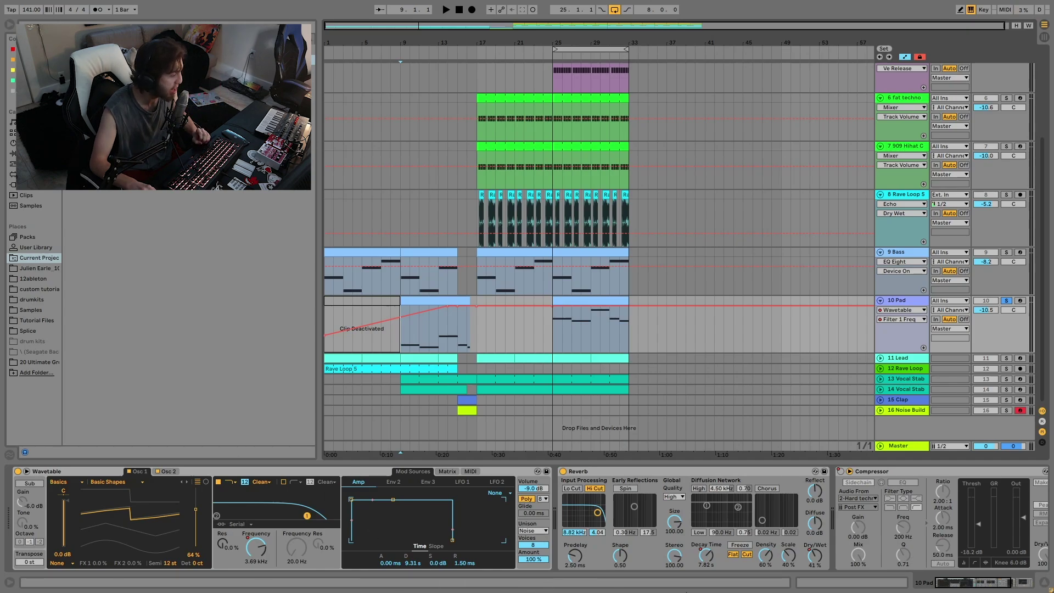
pyautogui.click(560, 304)
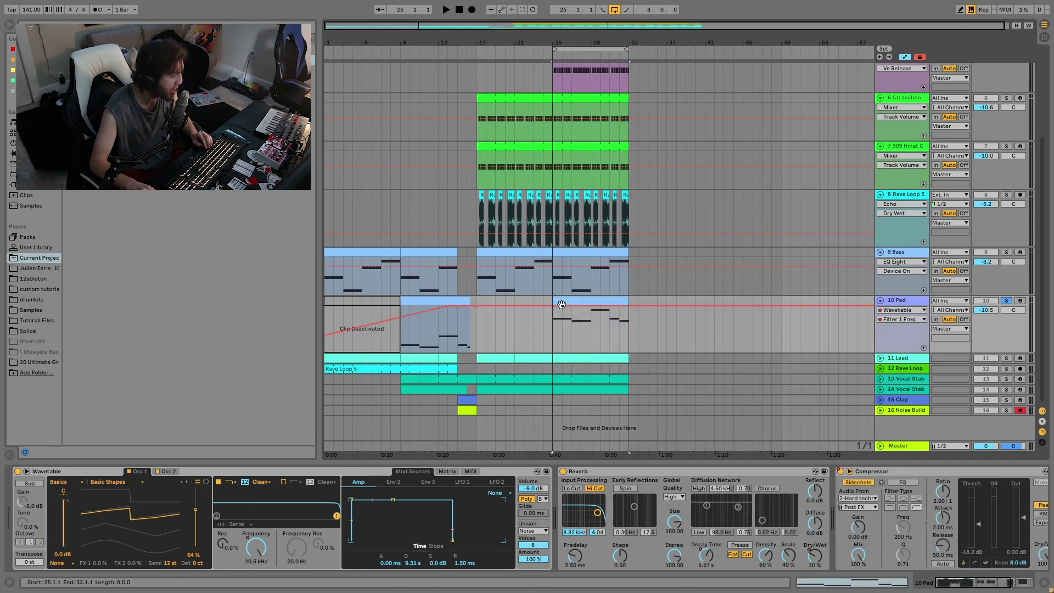
pyautogui.press('space')
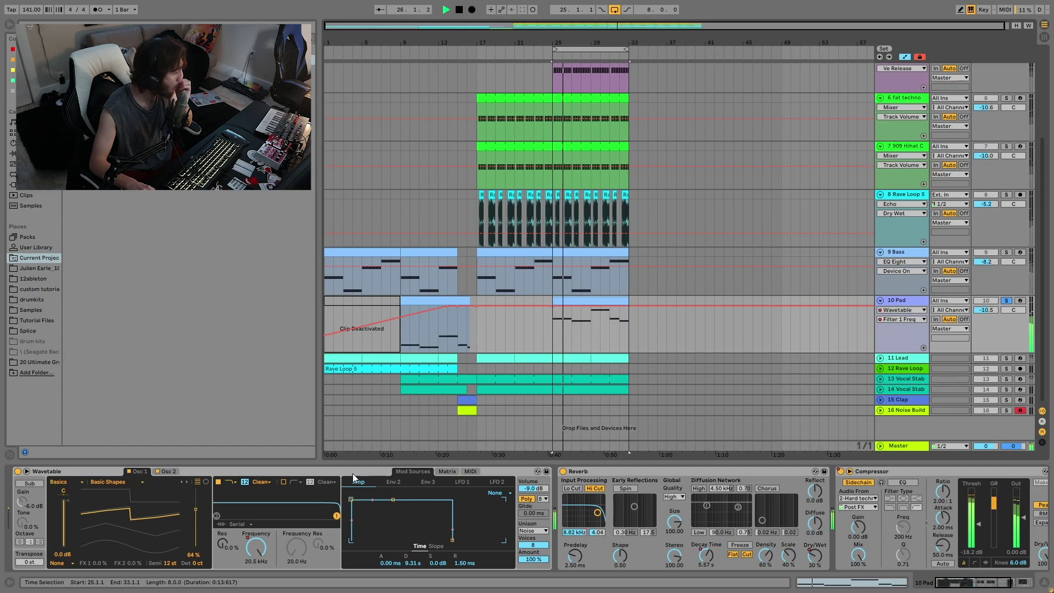
pyautogui.click(167, 473)
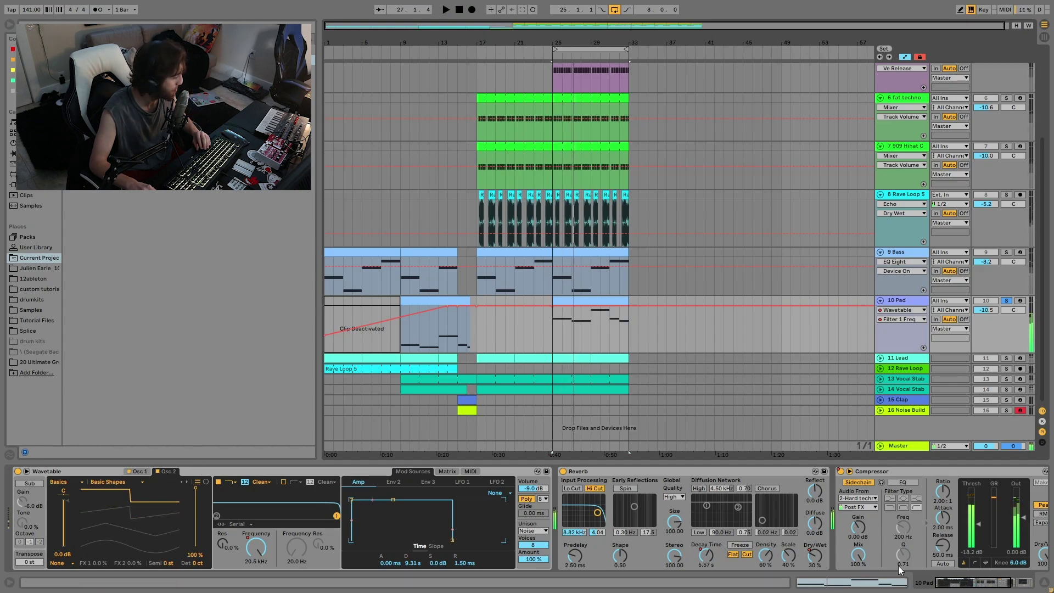
pyautogui.press('space')
# Show the Pad's Reverb Dry/Wet automation and play the soloed Pad from bar 14
pyautogui.hscroll(2, 739, 532)
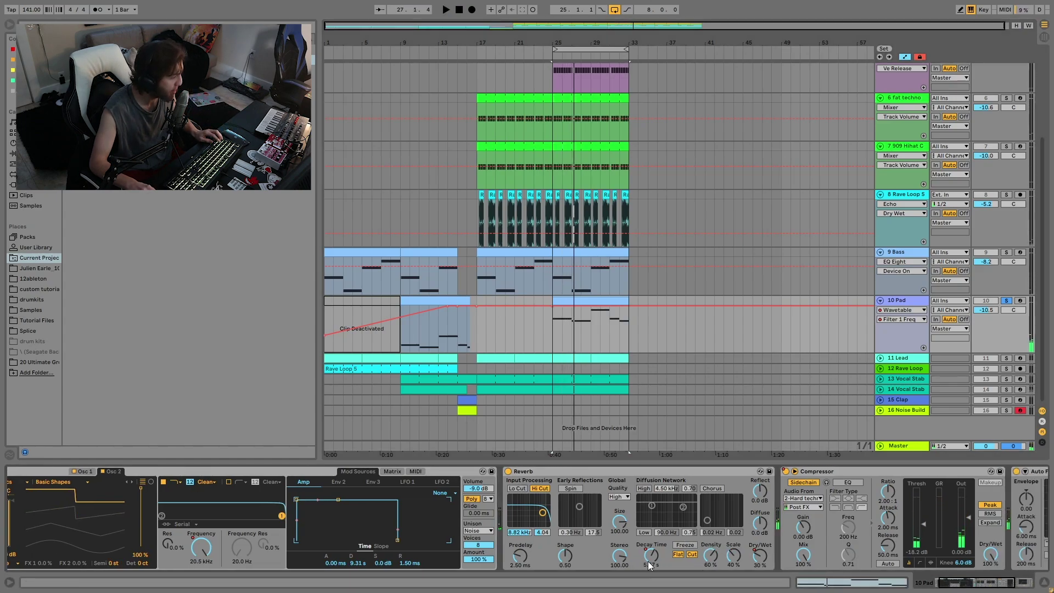
pyautogui.click(760, 555)
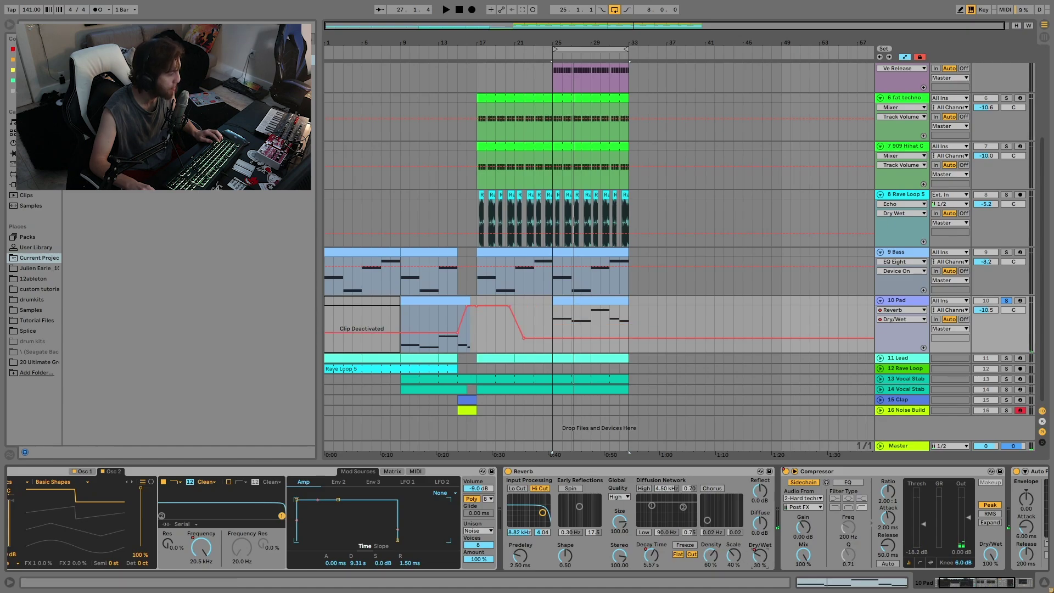
pyautogui.click(448, 329)
pyautogui.press('space')
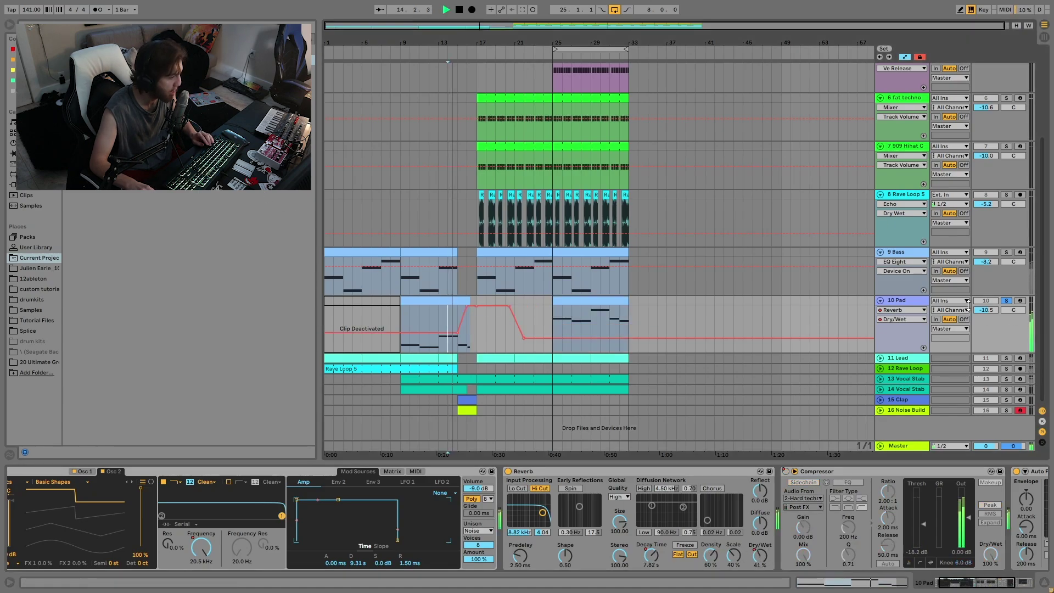
# Take the Pad out of solo to hear all tracks together through the transition into bar 17, and stop playback
pyautogui.click(1006, 292)
pyautogui.click(1007, 301)
pyautogui.click(892, 302)
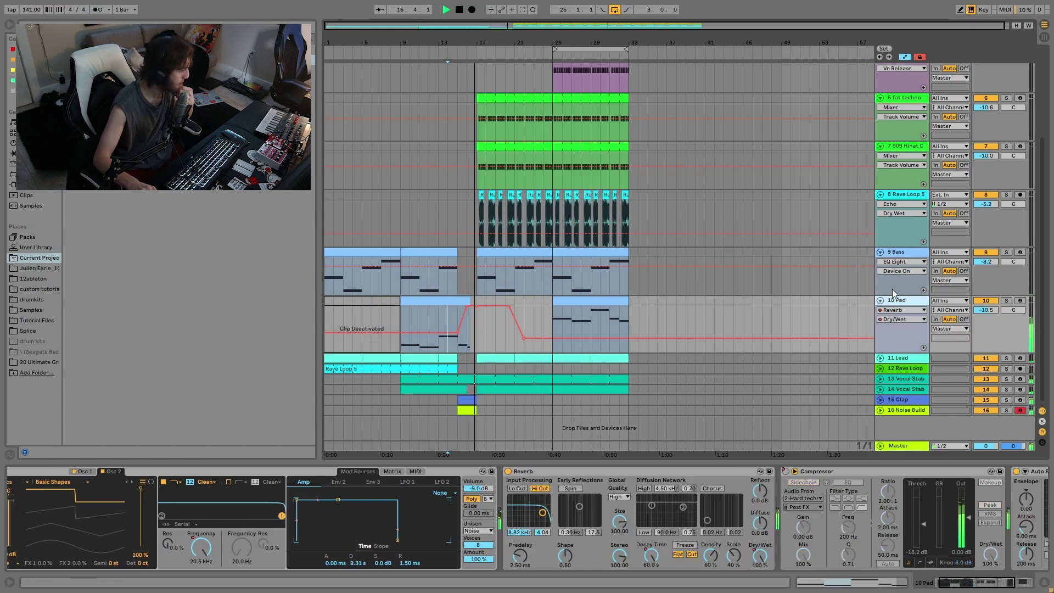
pyautogui.press('space')
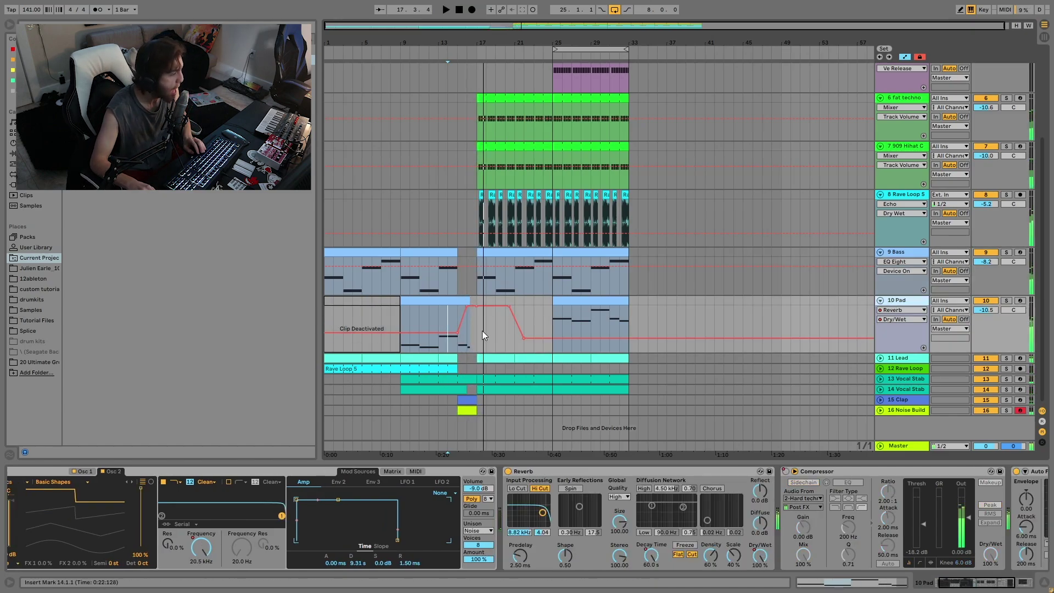
# Play the transition from bar 15 with the Pad's Reverb bypassed, and switch the Reverb back on
pyautogui.click(481, 330)
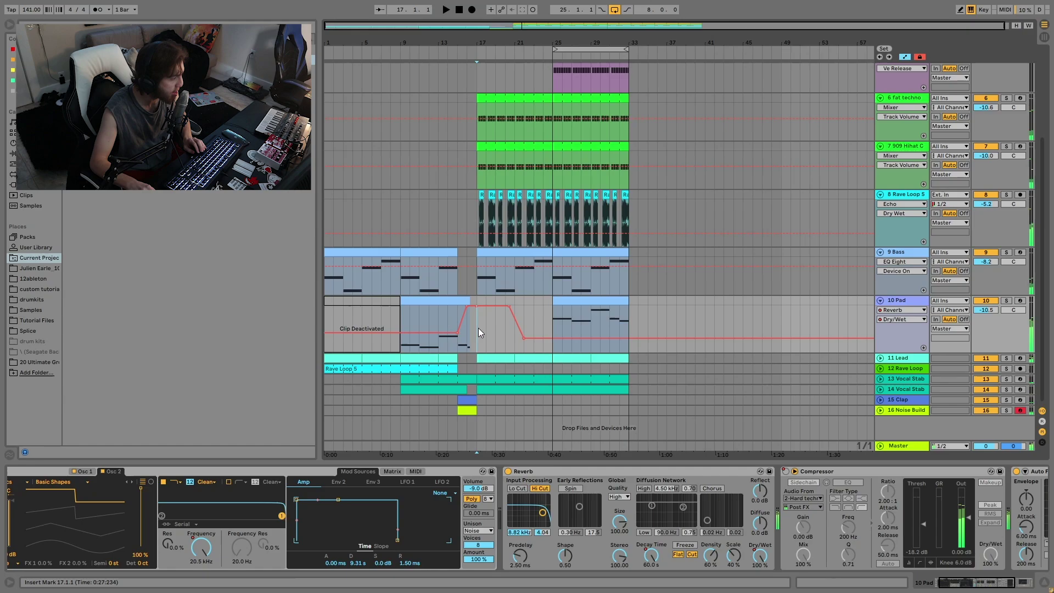
pyautogui.click(509, 473)
pyautogui.click(454, 309)
pyautogui.press('space')
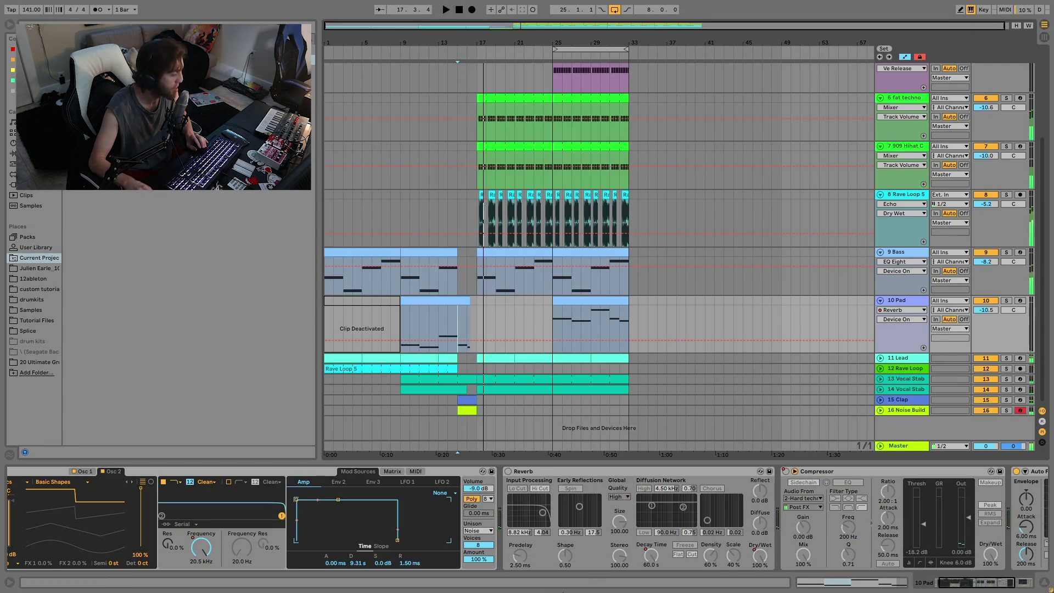
pyautogui.click(509, 472)
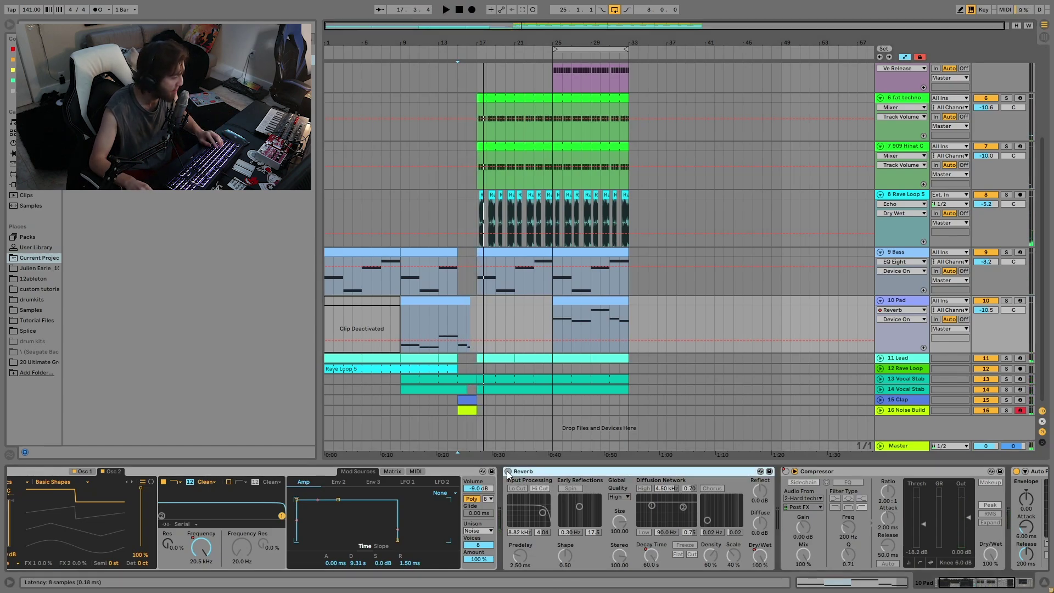
pyautogui.click(509, 472)
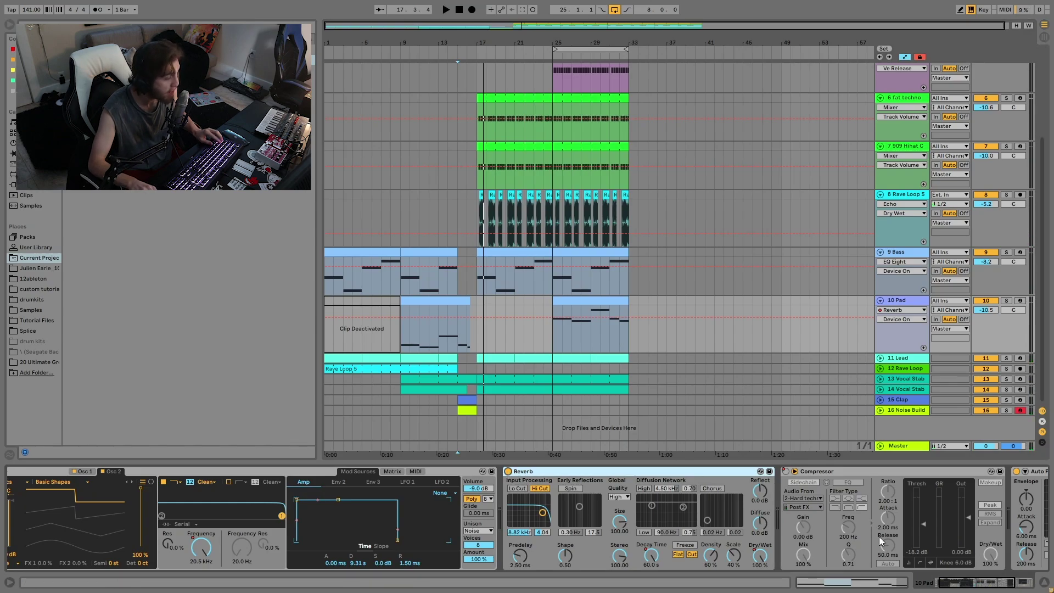
# Switch on the Pad's sidechain Compressor, overriding its Device On automation, and play the transition from bar 15
pyautogui.hscroll(5, 878, 536)
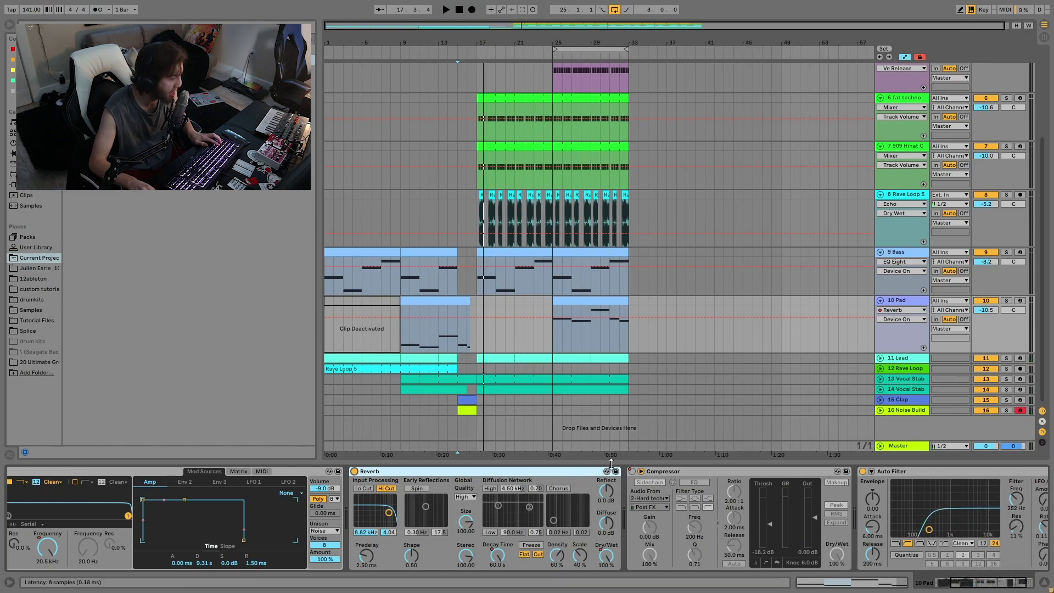
pyautogui.click(470, 321)
pyautogui.click(467, 324)
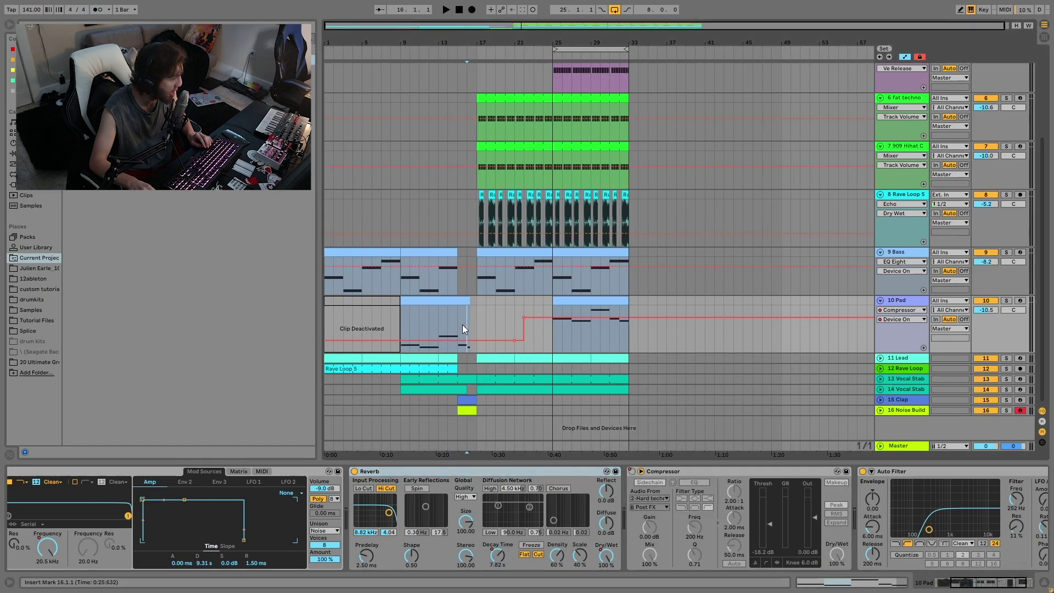
pyautogui.click(633, 472)
pyautogui.moveTo(453, 324); pyautogui.dragTo(461, 326)
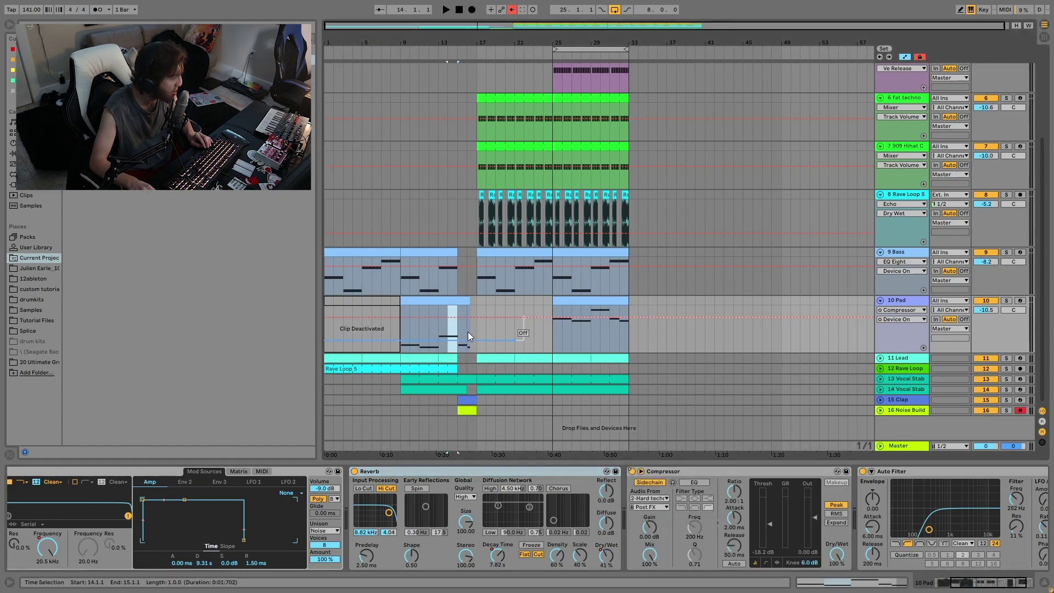
pyautogui.click(460, 324)
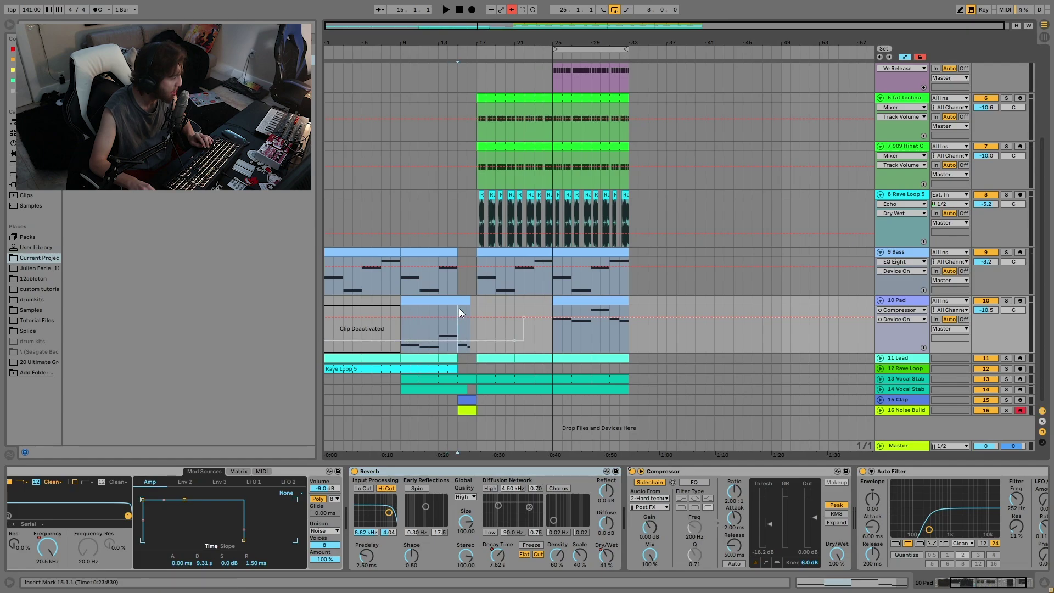
pyautogui.press('space')
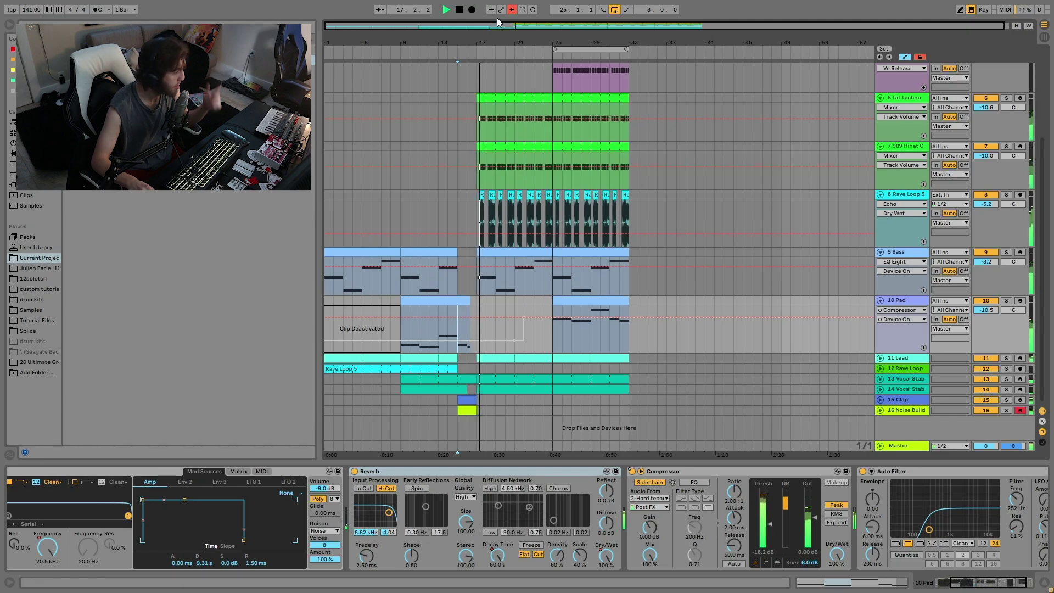
# Re-enable the overridden Compressor automation and replay the transition from bar 15 for comparison
pyautogui.click(512, 9)
pyautogui.press('space')
pyautogui.press('space')
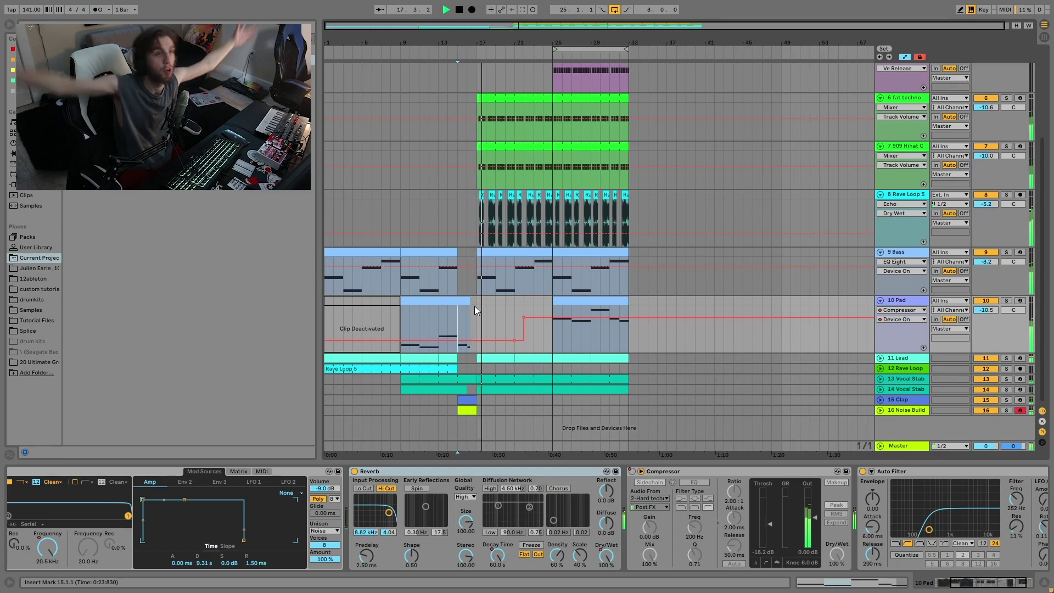
pyautogui.press('space')
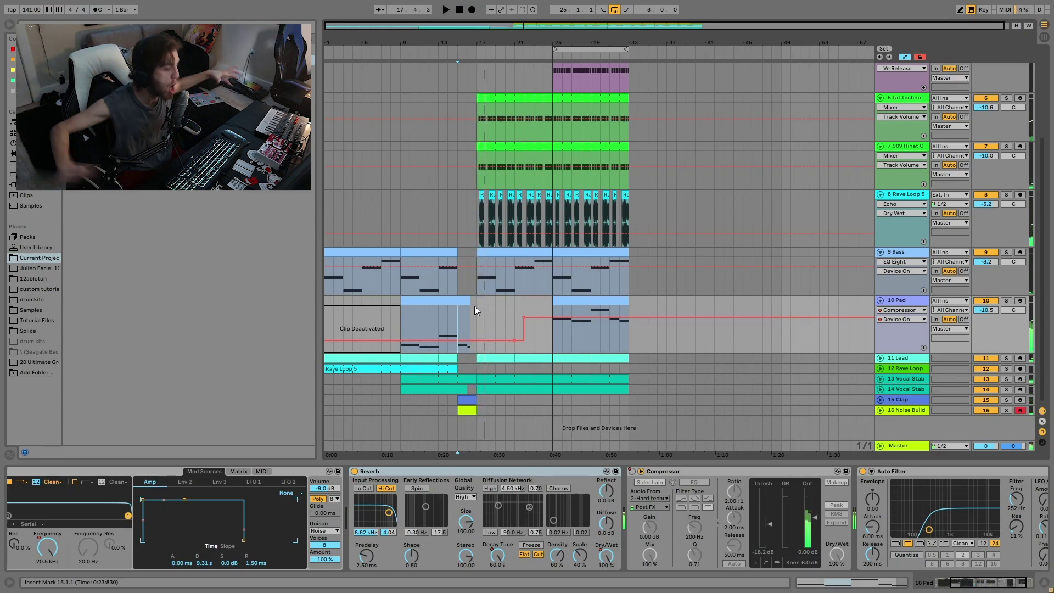
# Solo the Lead track and play it from bar 25
pyautogui.hscroll(3, 742, 541)
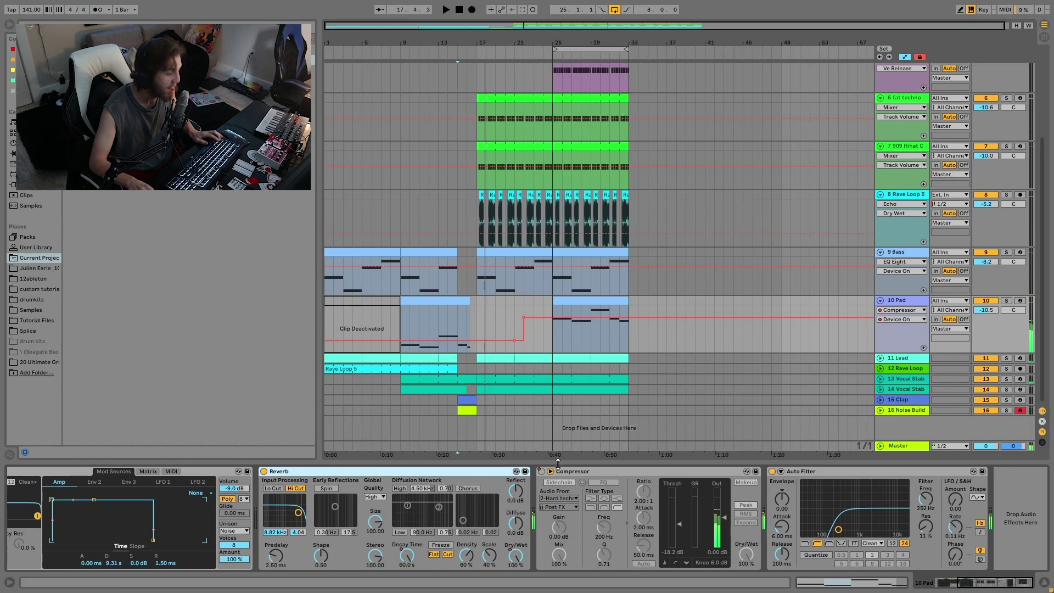
pyautogui.click(565, 301)
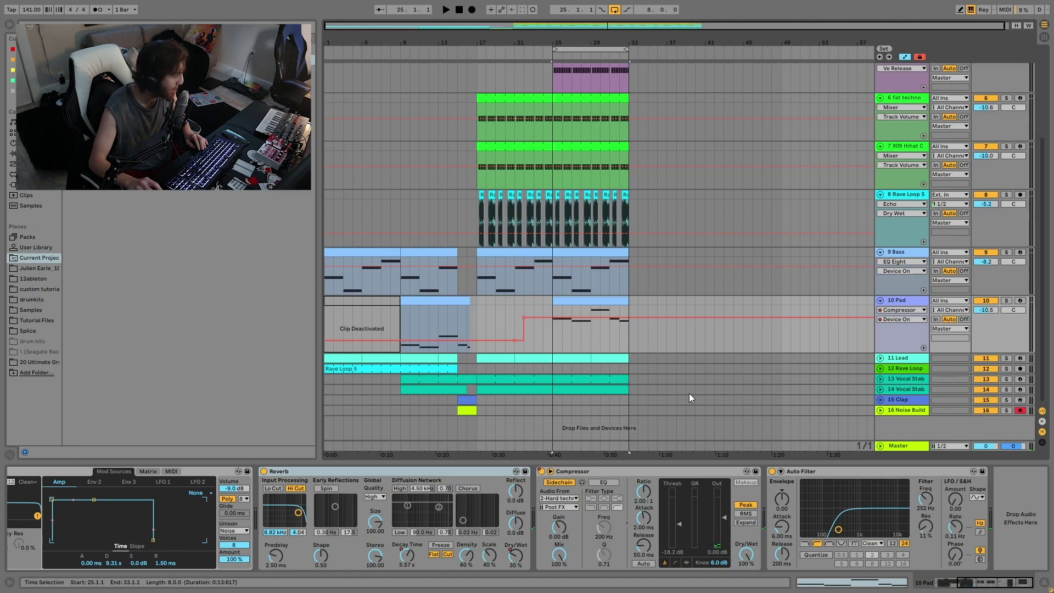
pyautogui.click(1007, 358)
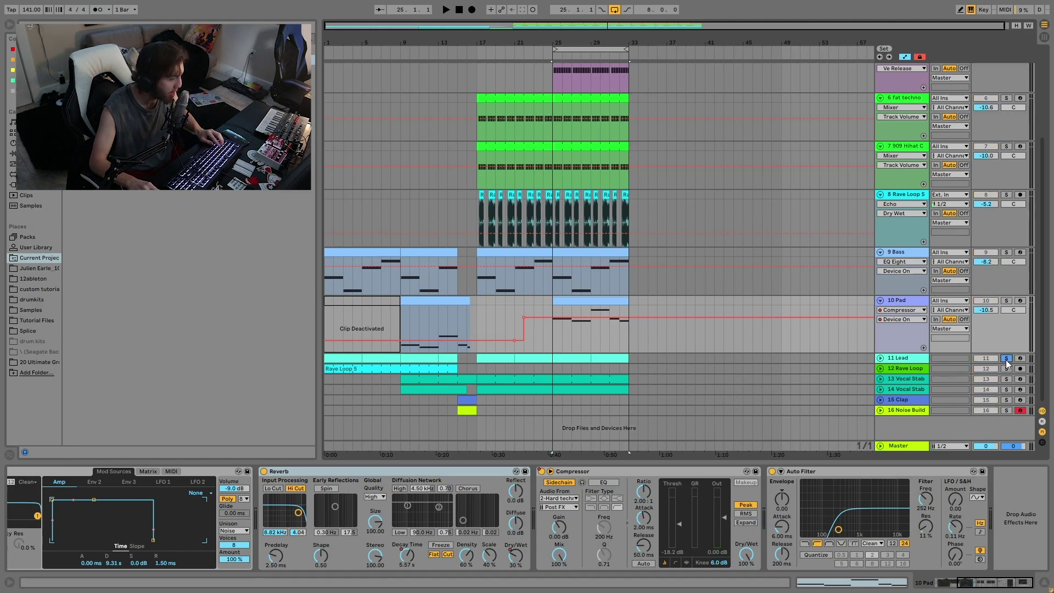
pyautogui.press('space')
# Unfold the Lead track and show its bar 25 clip's notes folded to the used pitches
pyautogui.click(881, 358)
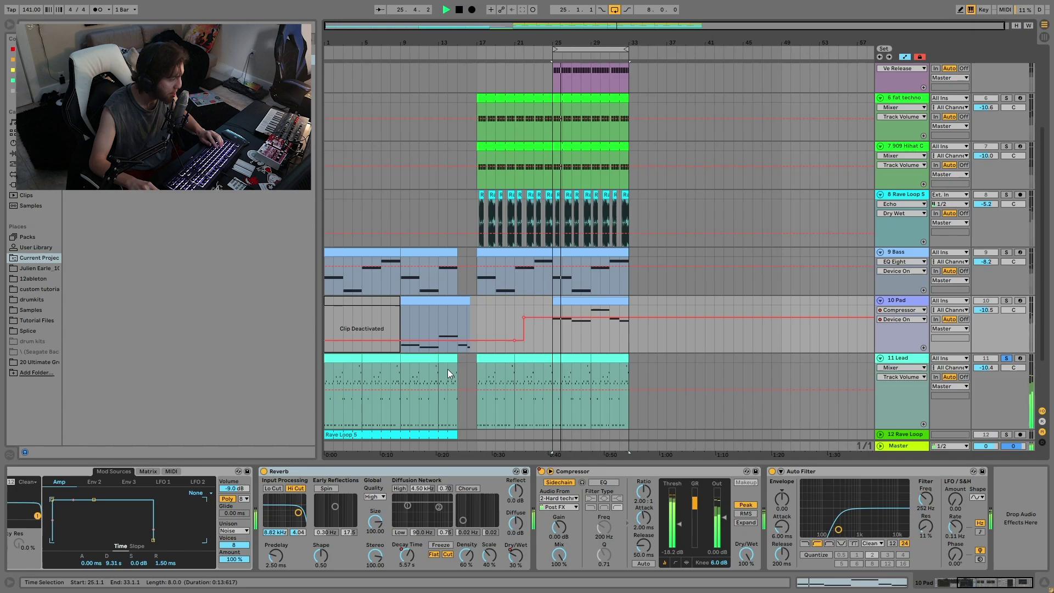
pyautogui.doubleClick(565, 360)
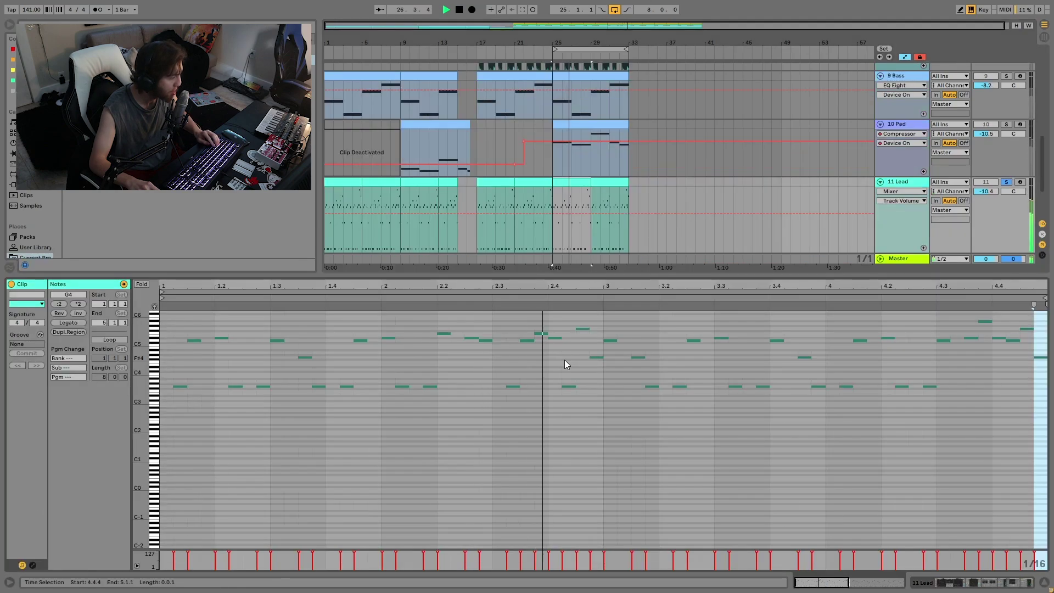
pyautogui.click(143, 284)
pyautogui.press('space')
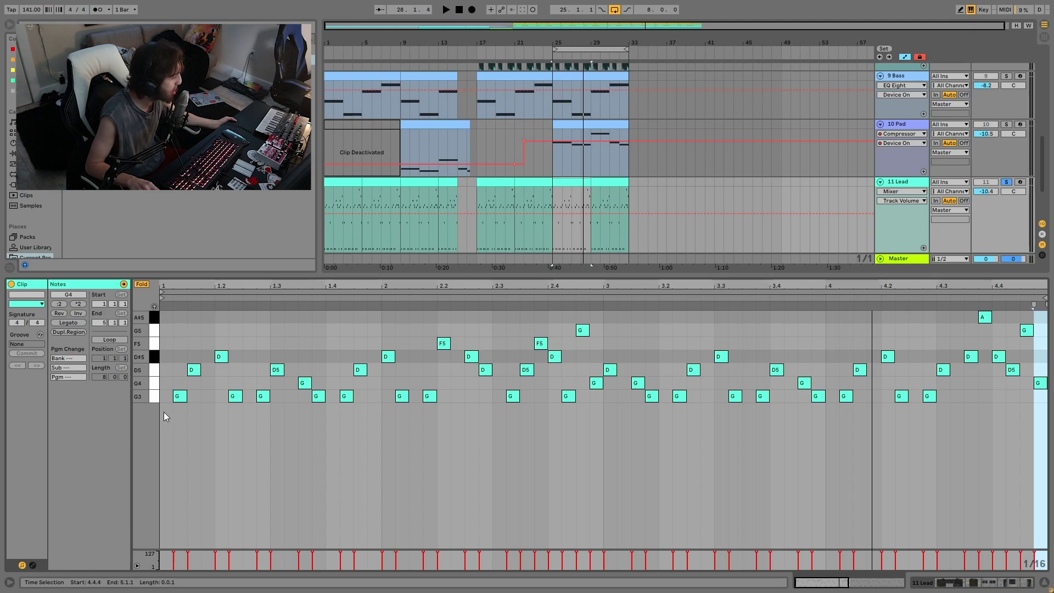
# Highlight the Lead clip's notes one pitch at a time: G3, D5, D#5, F5 and A#5
pyautogui.click(152, 397)
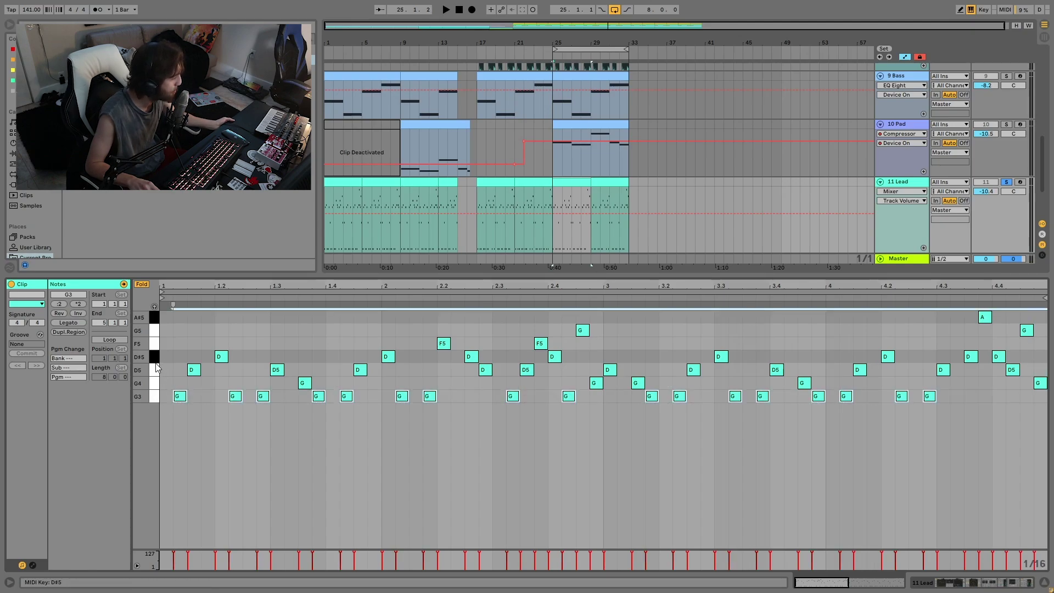
pyautogui.click(156, 371)
pyautogui.click(154, 357)
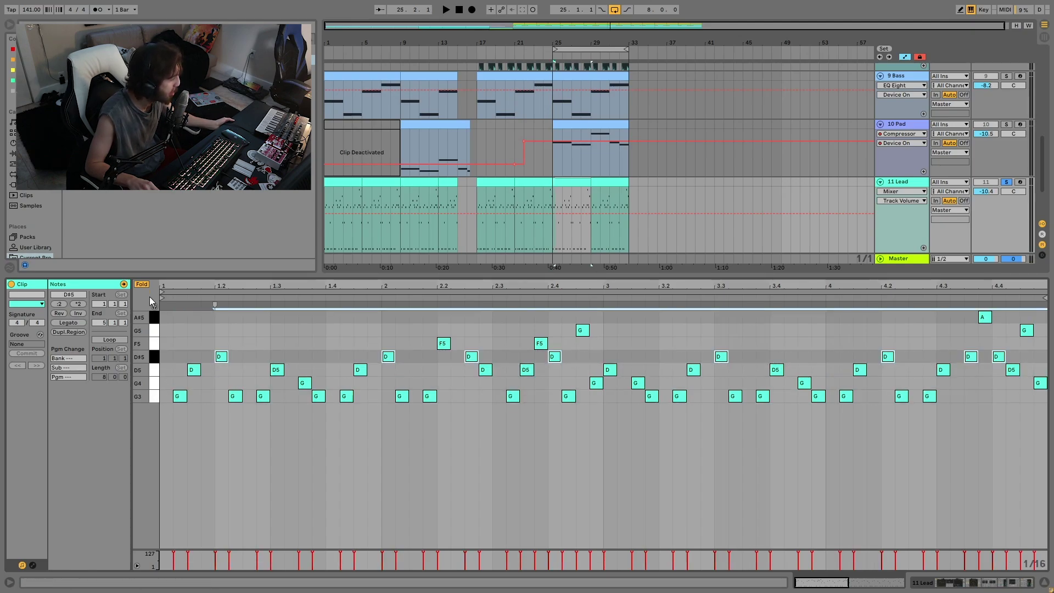
pyautogui.click(142, 284)
pyautogui.click(141, 284)
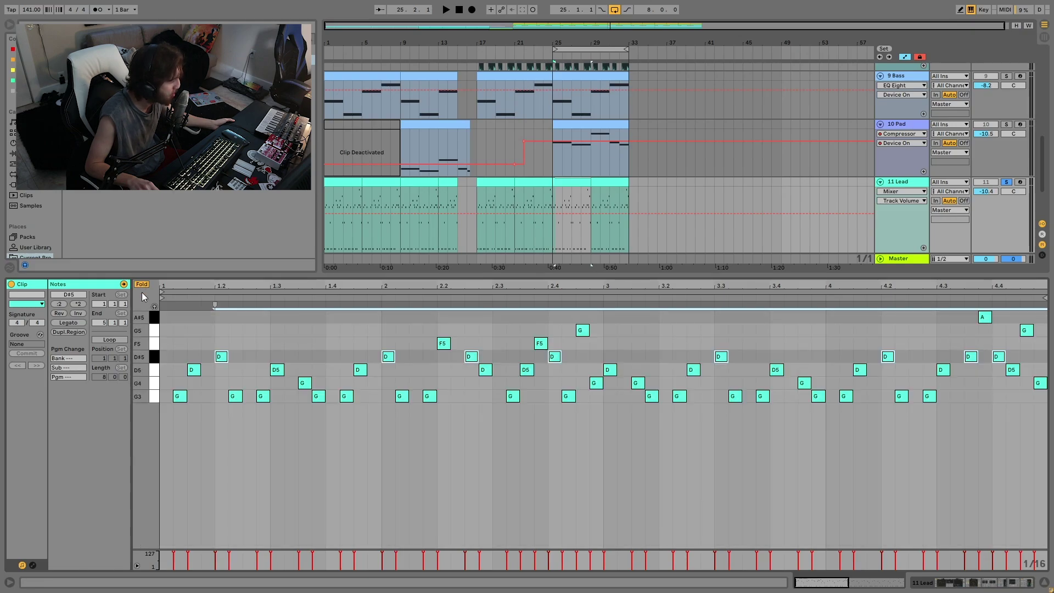
pyautogui.click(156, 345)
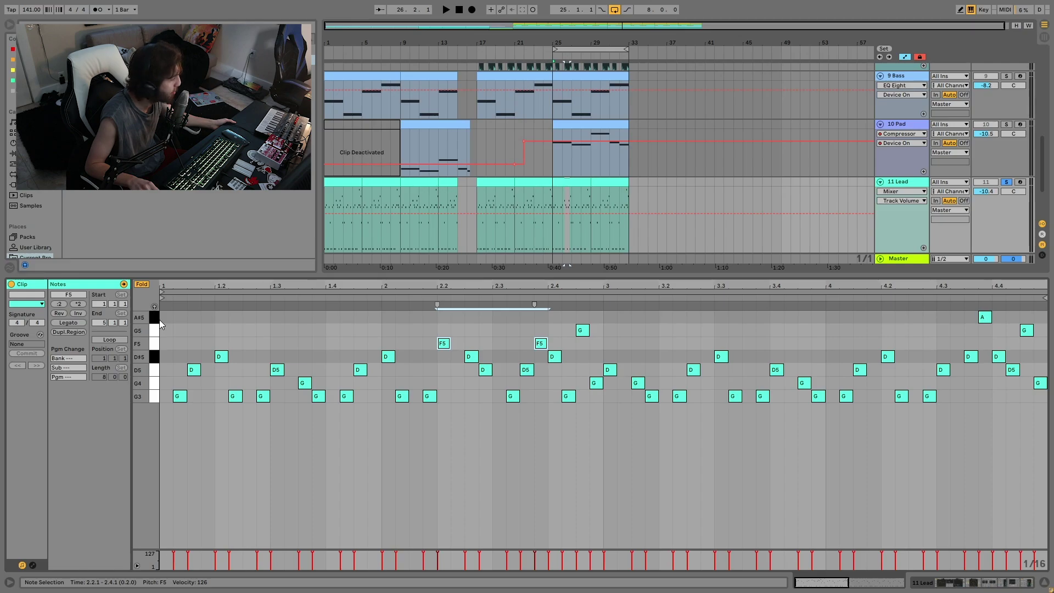
pyautogui.click(154, 320)
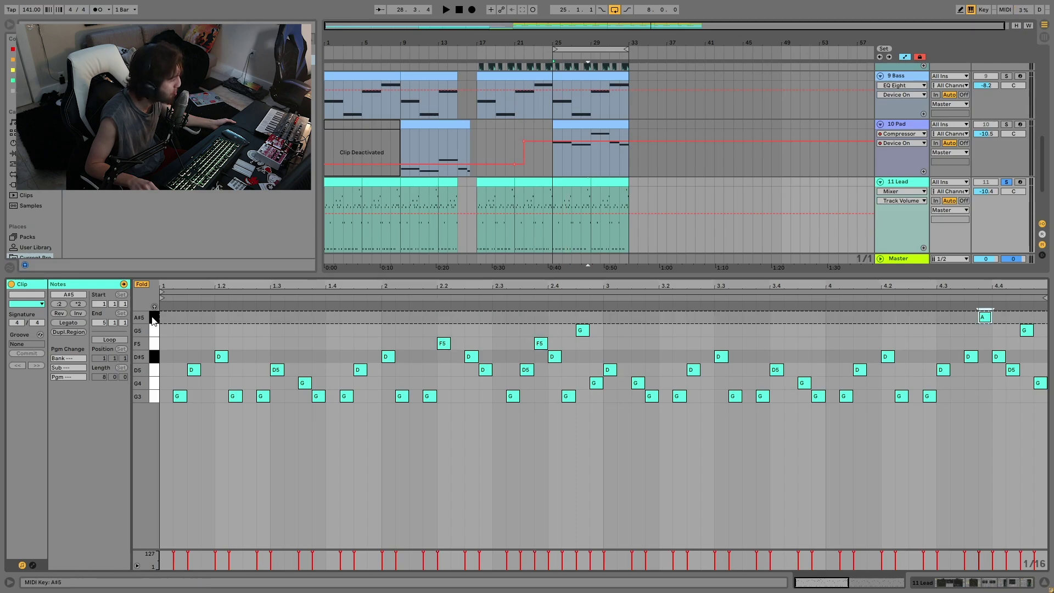
# Select the Lead clip at bar 25 and play it in solo while following its notes
pyautogui.click(935, 300)
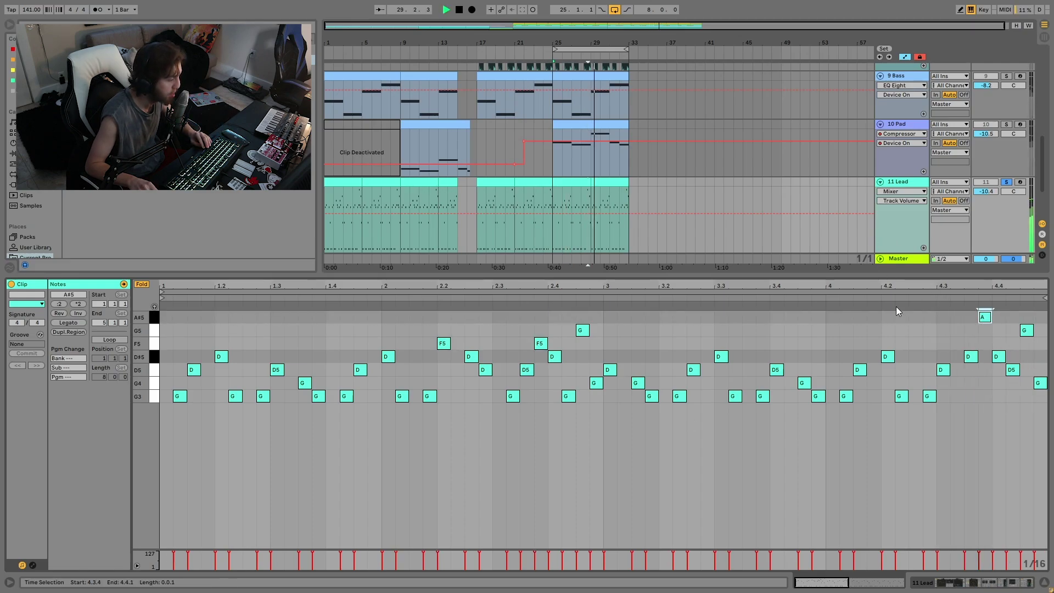
pyautogui.click(562, 179)
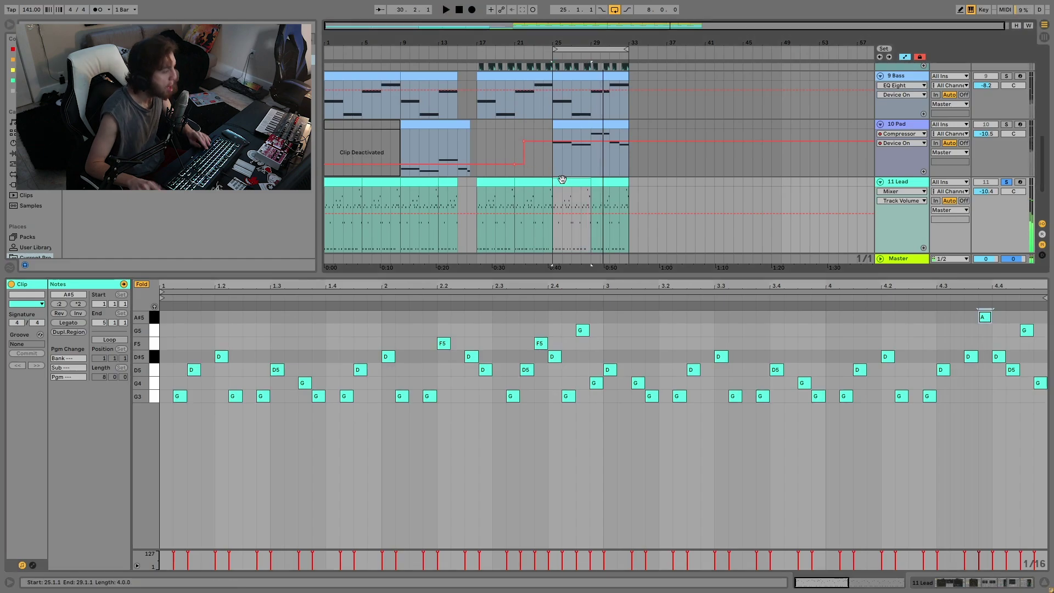
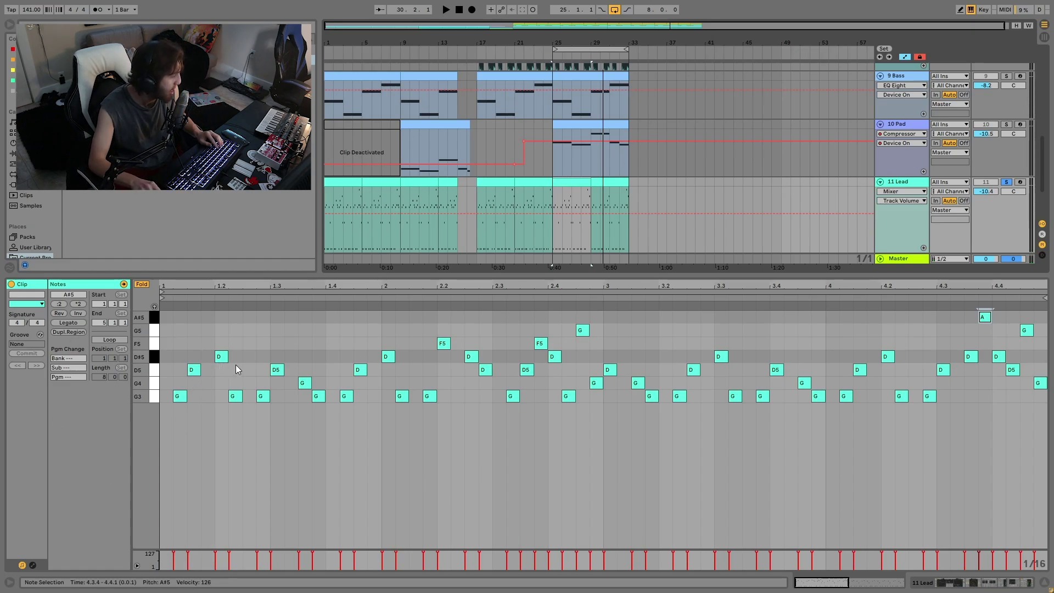
pyautogui.press('space')
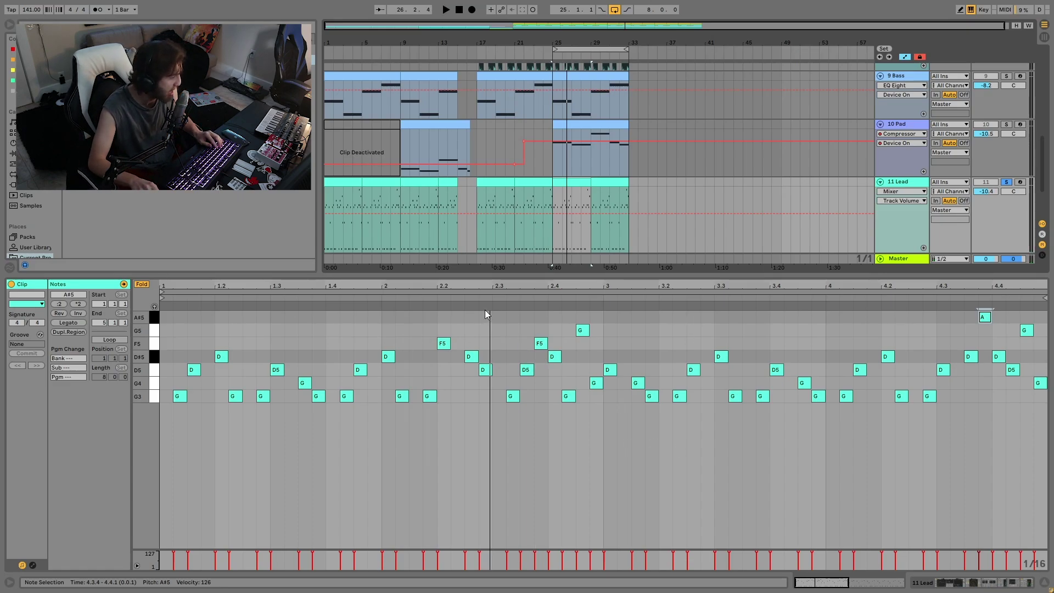
pyautogui.press('space')
pyautogui.press('space')
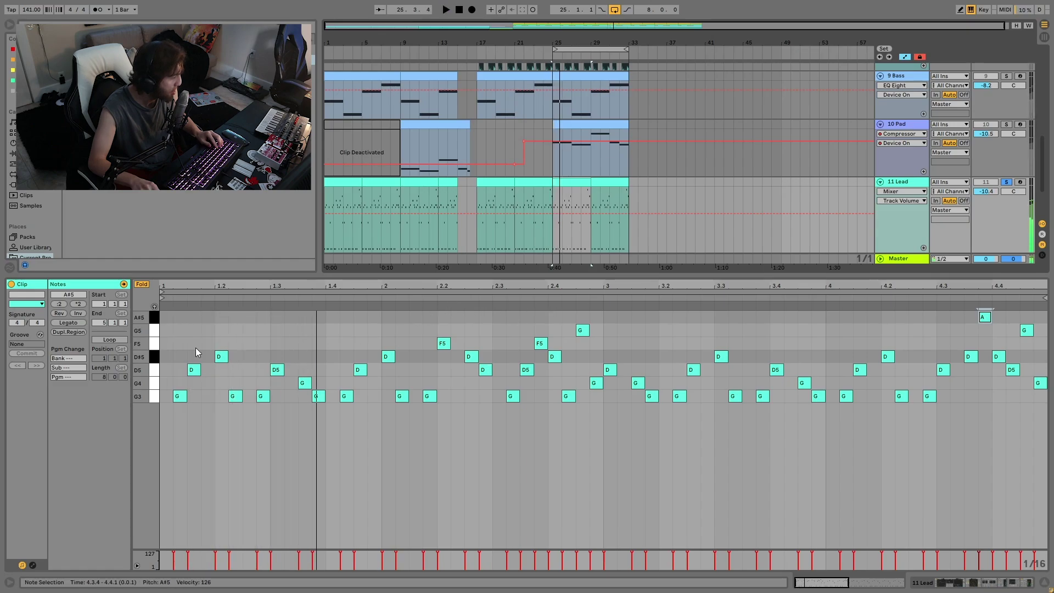
# Play the Lead clip while highlighting its opening notes from G3 up to F5, and select the notes of its last two bars
pyautogui.moveTo(186, 410); pyautogui.dragTo(446, 320)
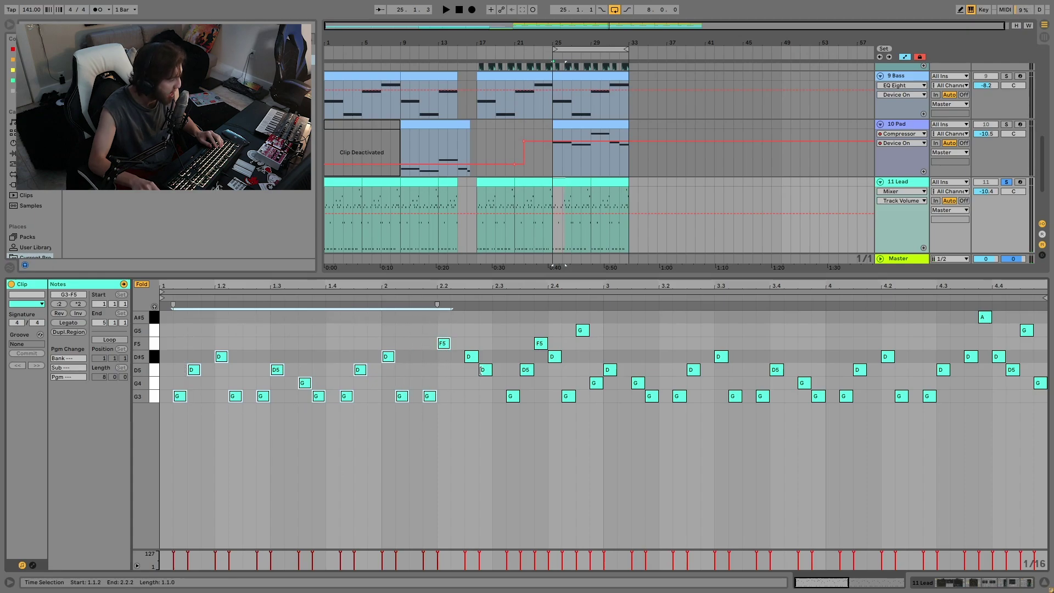
pyautogui.click(374, 306)
pyautogui.press('space')
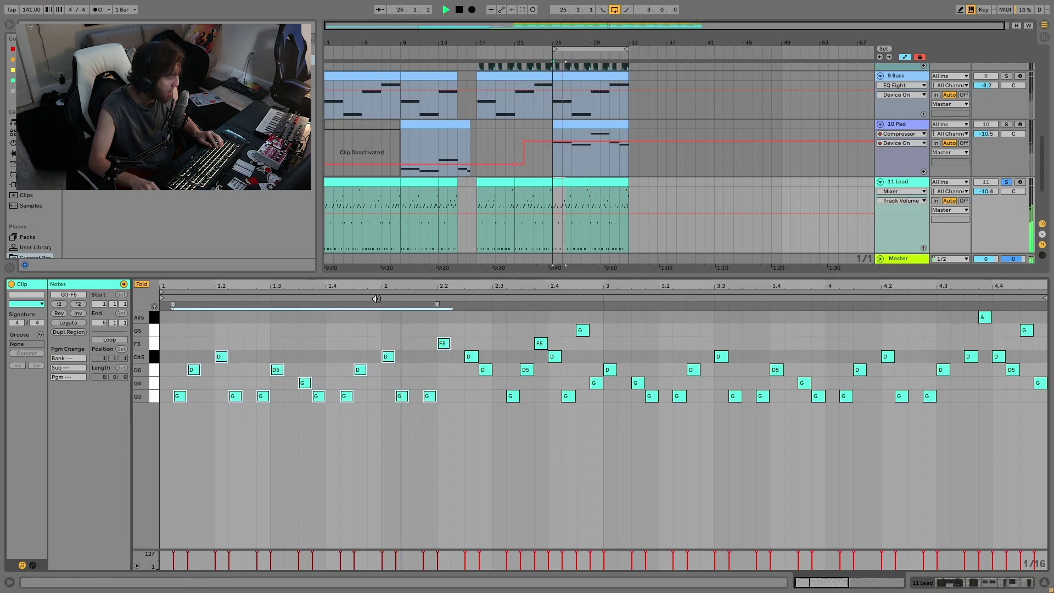
pyautogui.press('space')
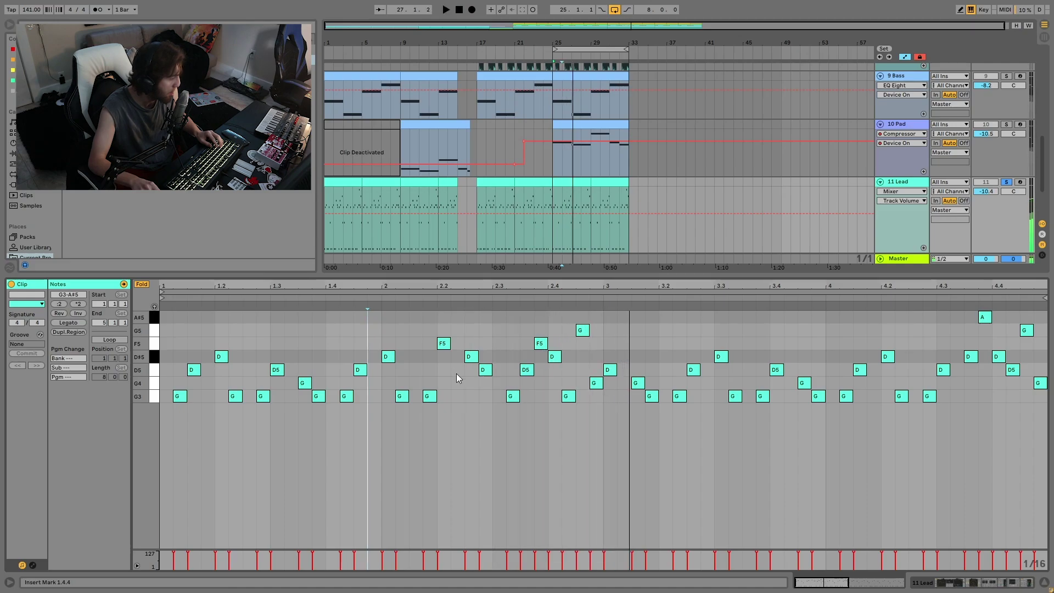
pyautogui.click(540, 299)
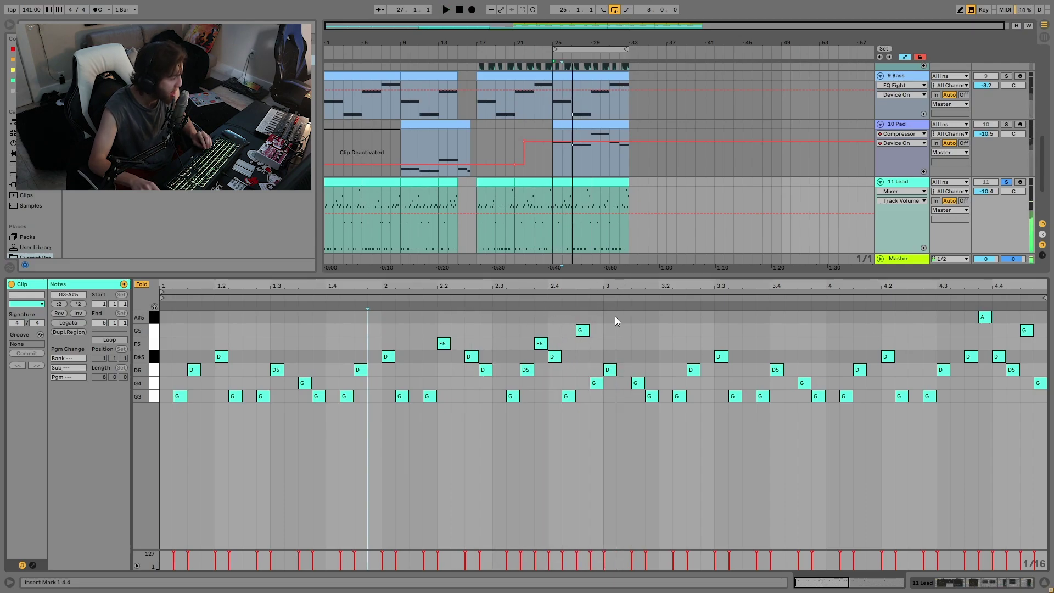
pyautogui.moveTo(608, 334); pyautogui.dragTo(1047, 548)
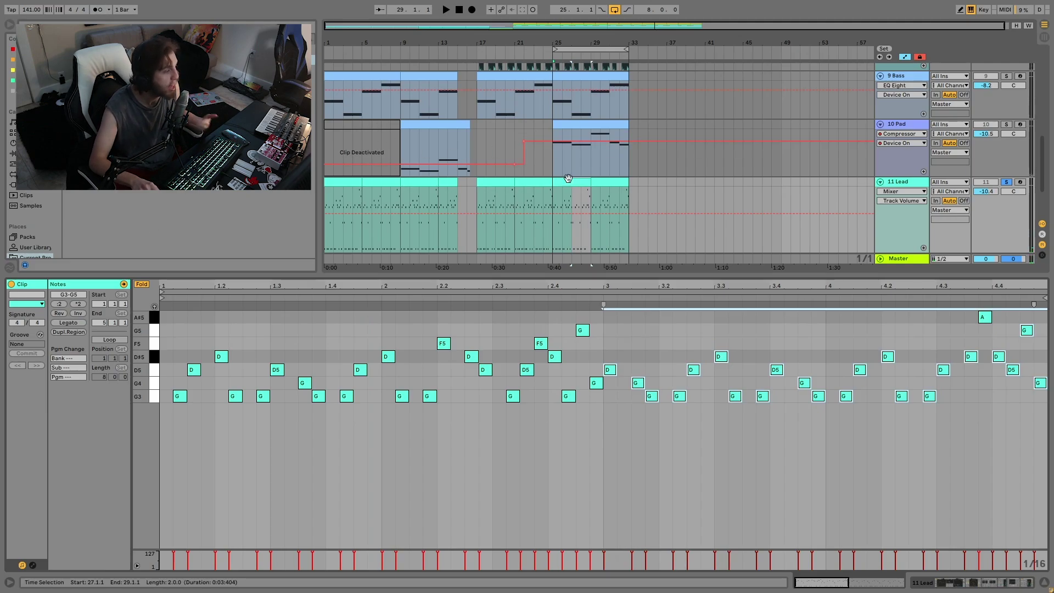
# Play the soloed Lead clip from bar 25 and show the track's Wavetable, Echo and Reverb devices
pyautogui.click(569, 182)
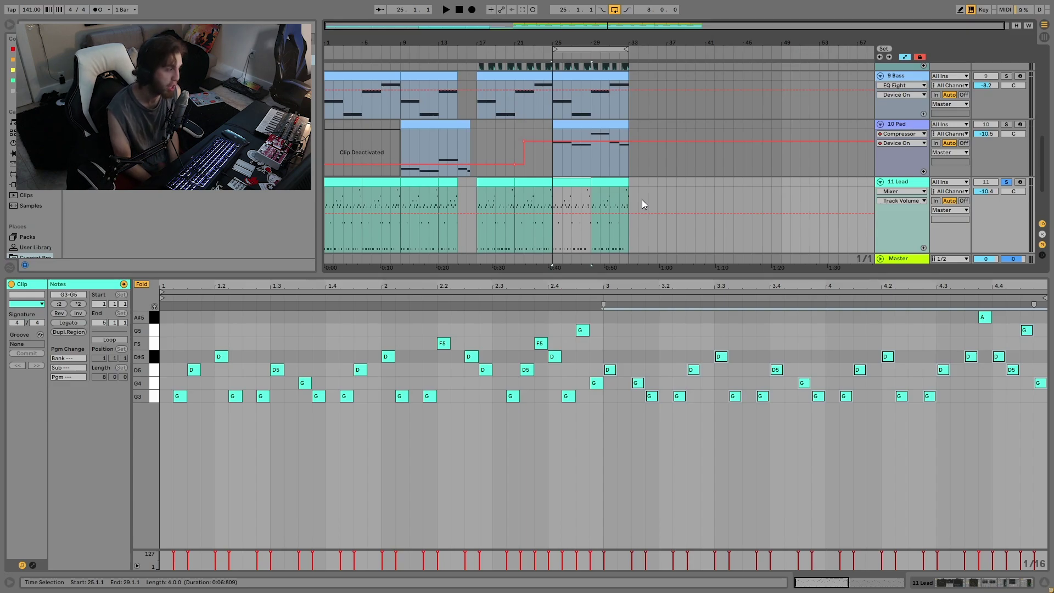
pyautogui.press('space')
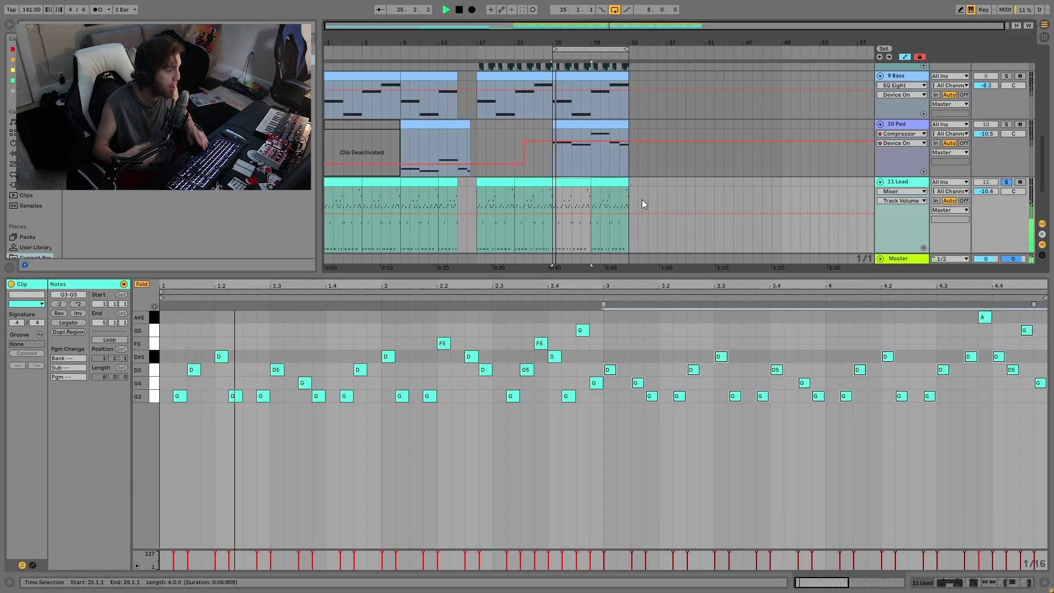
pyautogui.hotkey('shift', 'Tab')
pyautogui.press('space')
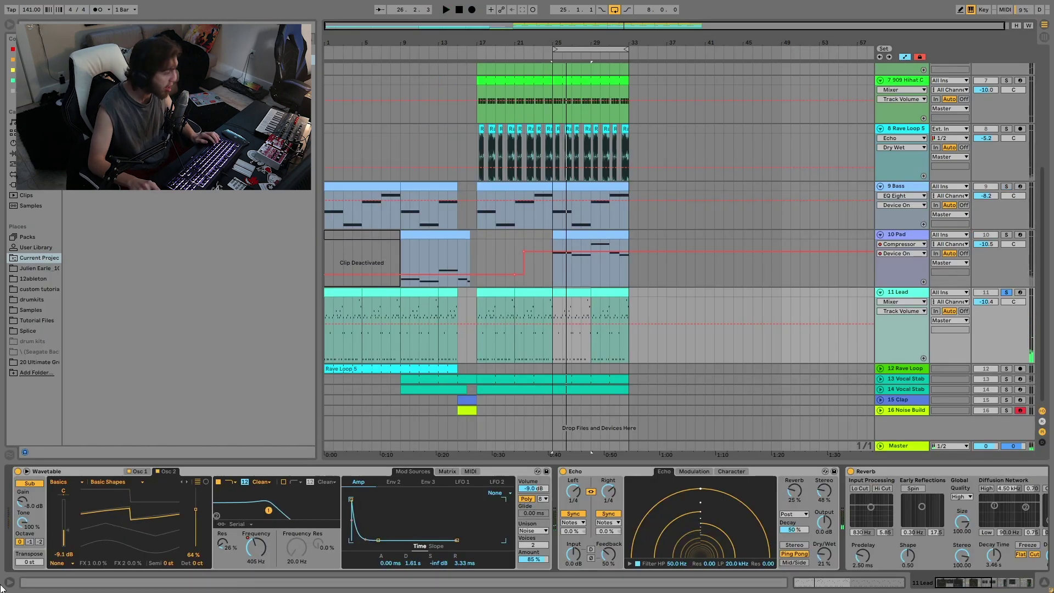
# Show the Lead's Wavetable Osc 1 settings, its Filter 1 Freq automation and its modulation matrix
pyautogui.click(139, 472)
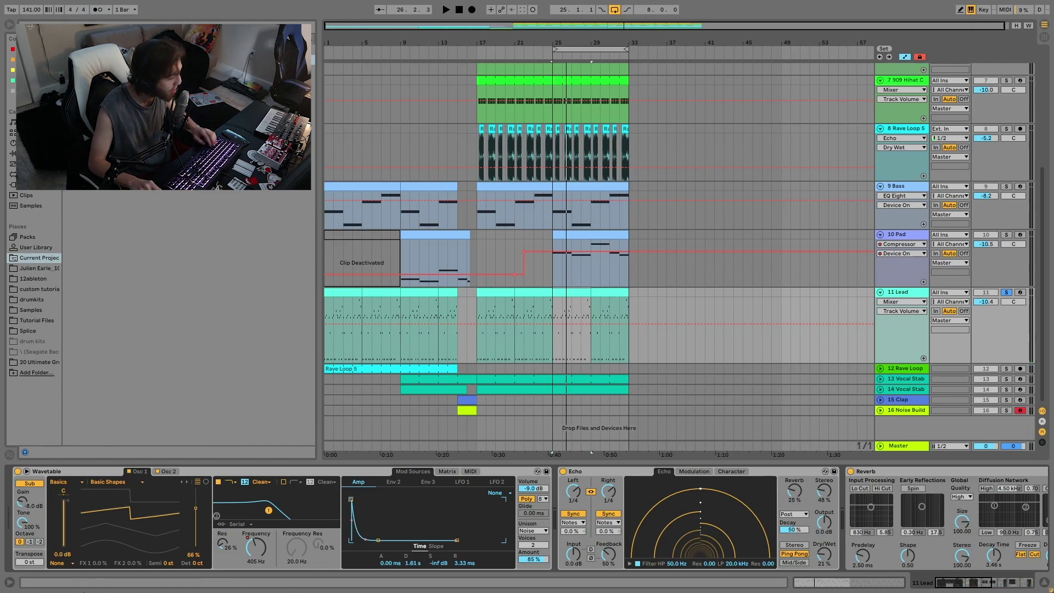
pyautogui.moveTo(258, 549); pyautogui.dragTo(258, 538)
pyautogui.click(258, 549)
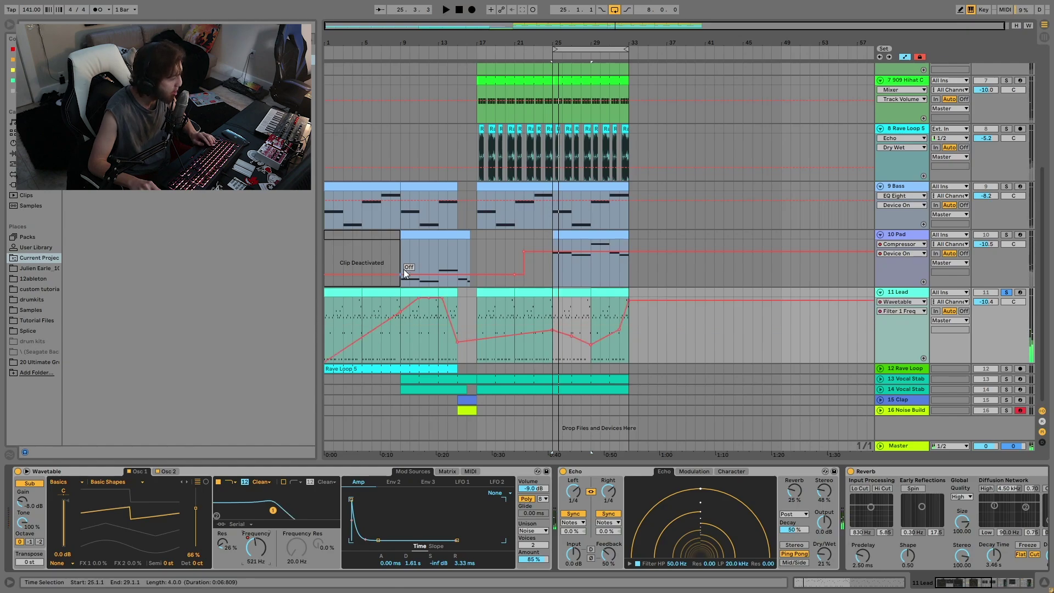
pyautogui.click(447, 472)
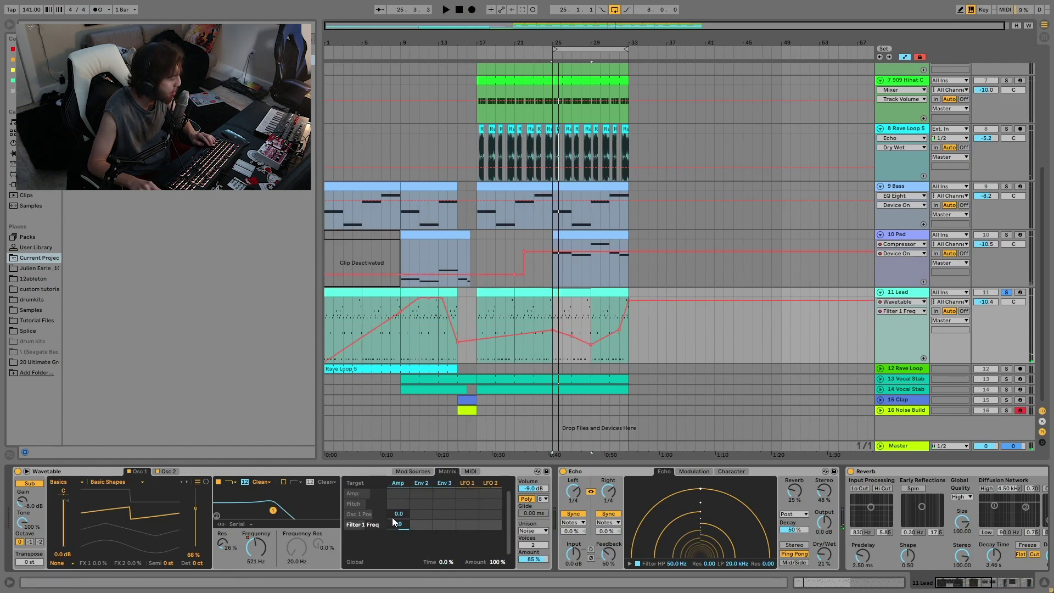
pyautogui.click(413, 472)
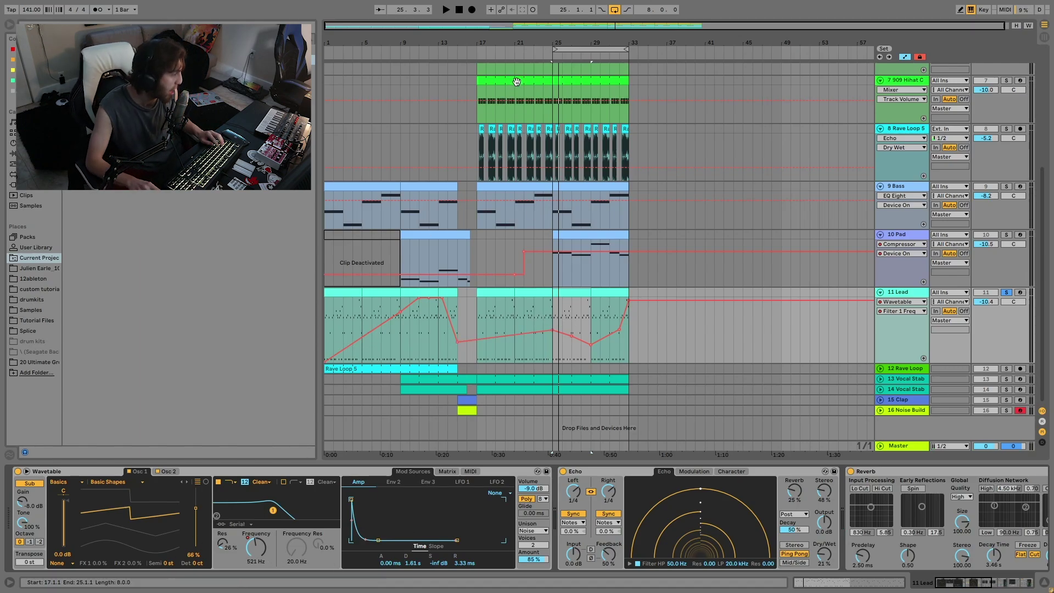
# Play the soloed Lead at several points along its Filter 1 Freq automation, including bars 6, 11, 18 and 32, and return to bar 25
pyautogui.click(374, 360)
pyautogui.press('space')
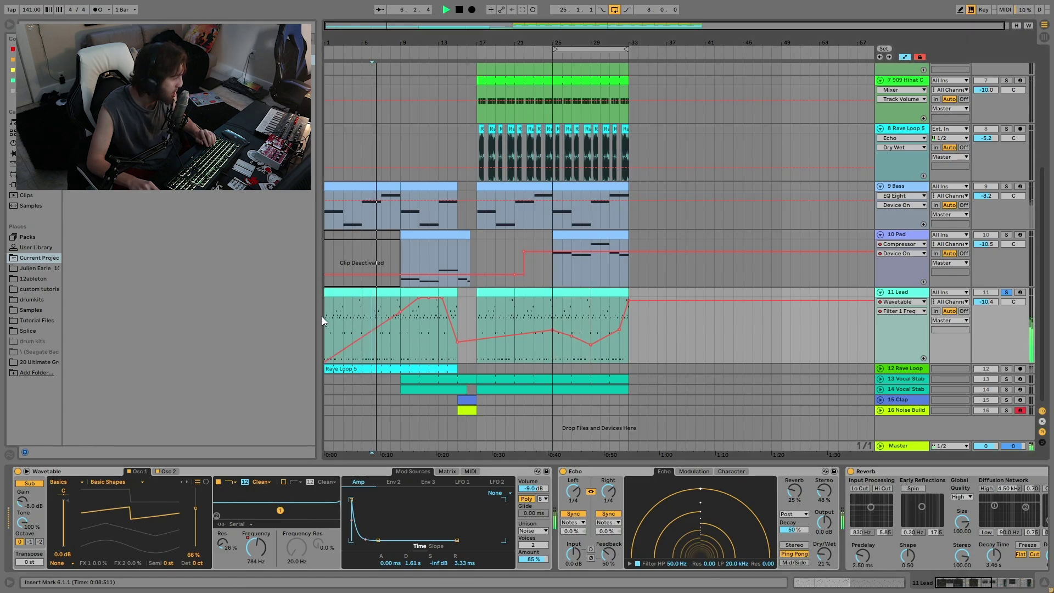
pyautogui.click(328, 333)
pyautogui.click(424, 340)
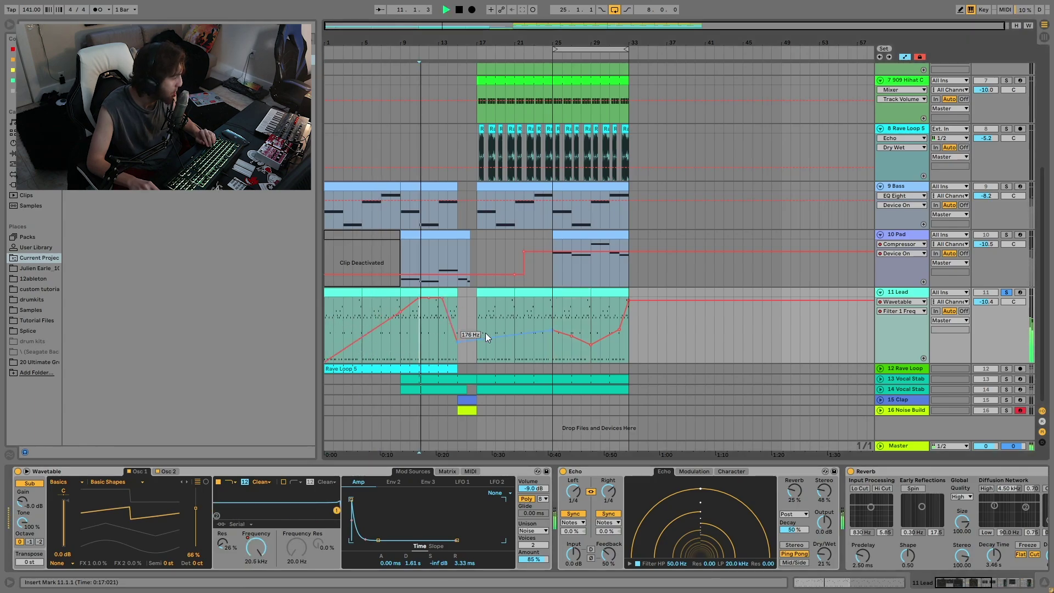
pyautogui.click(542, 312)
pyautogui.click(484, 308)
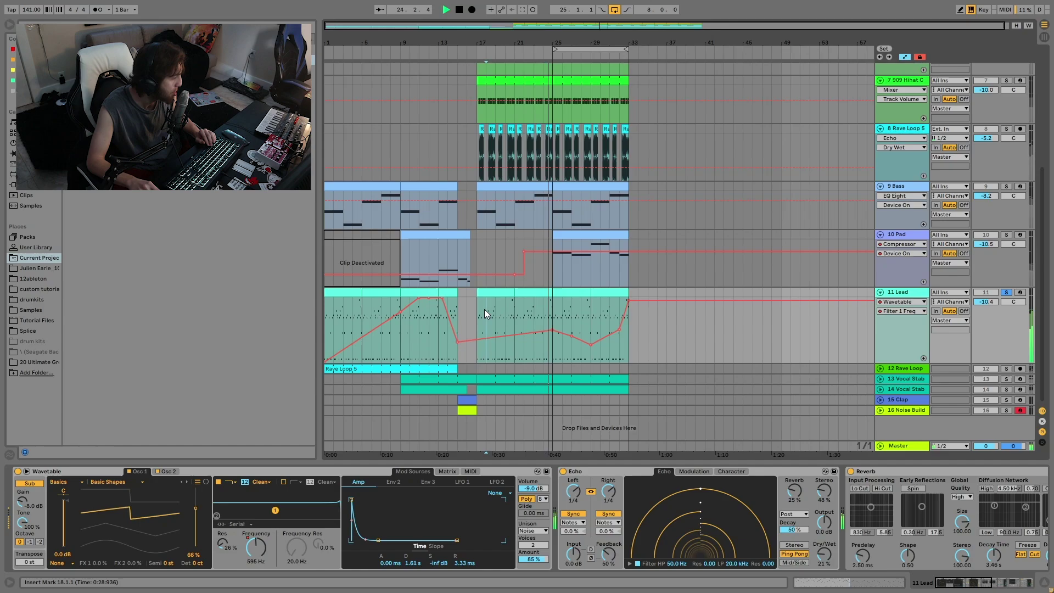
pyautogui.click(574, 308)
pyautogui.click(621, 308)
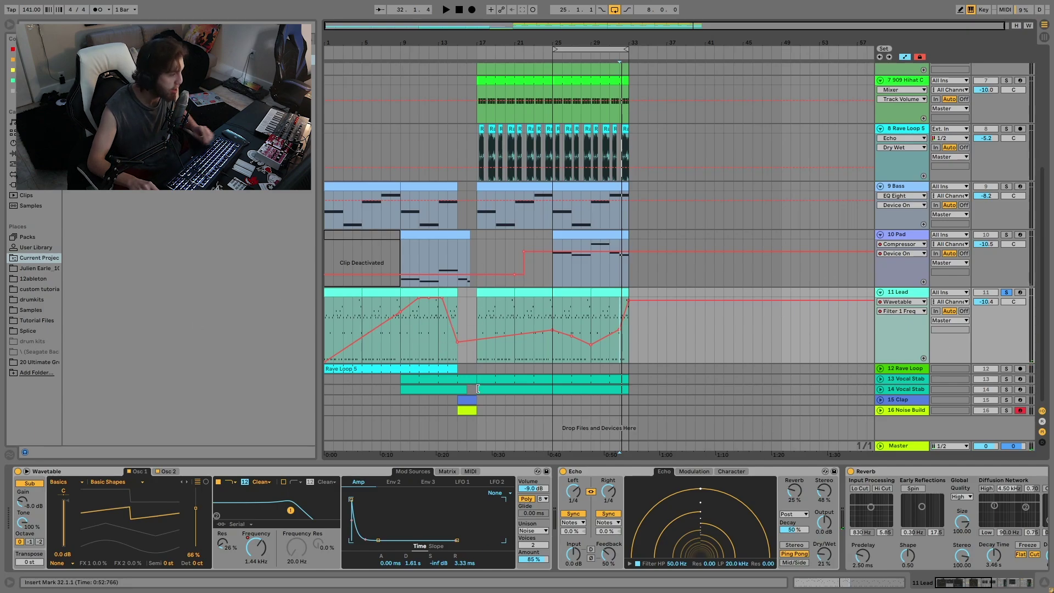
pyautogui.click(555, 305)
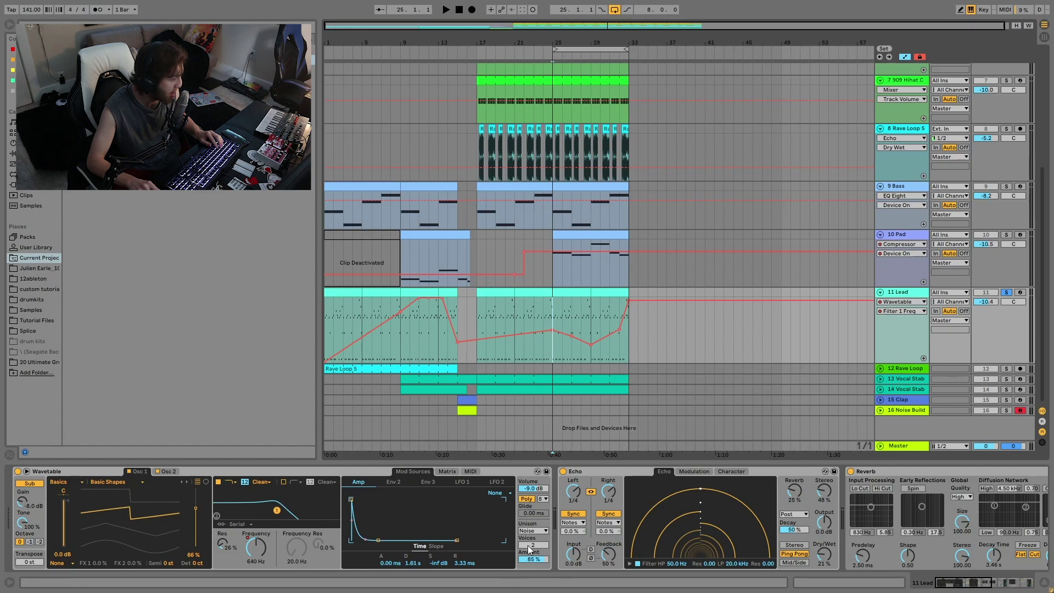
# Show the Lead's Reverb Dry/Wet automation and play the track from bar 2 and from bar 17
pyautogui.hscroll(5, 545, 509)
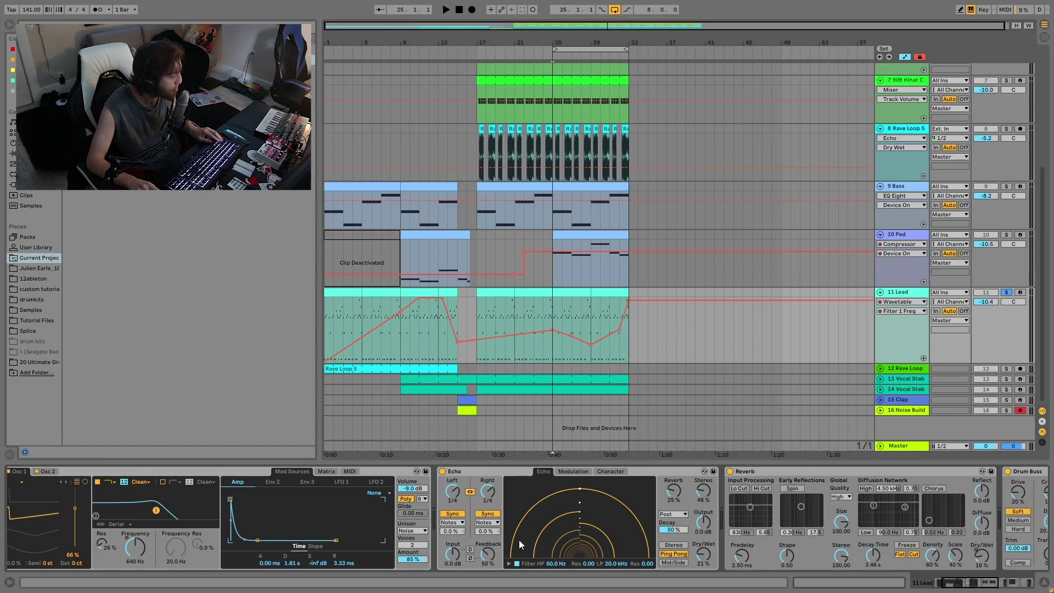
pyautogui.hscroll(3, 526, 552)
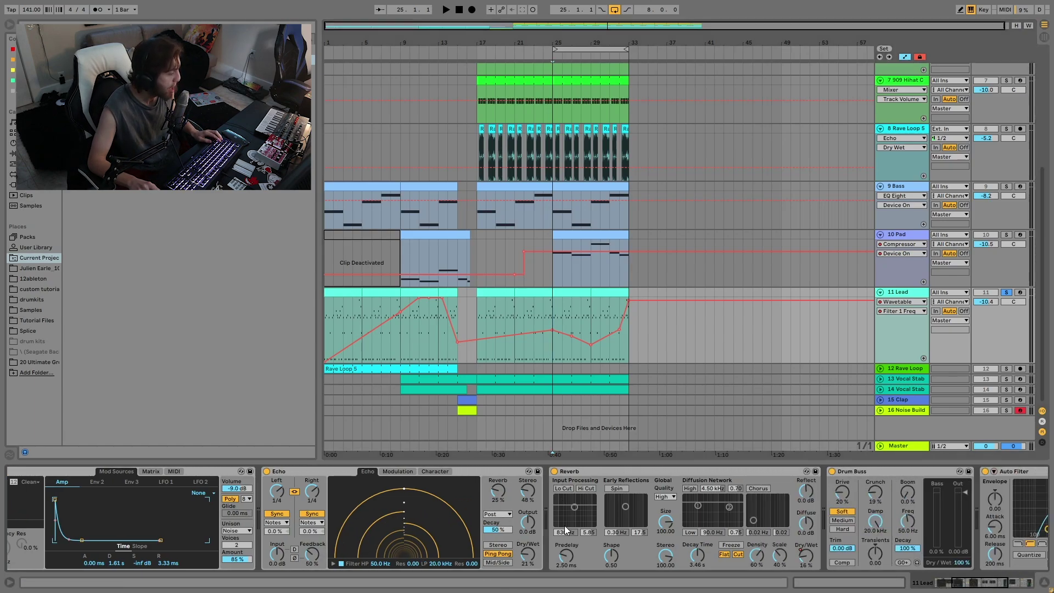
pyautogui.click(805, 557)
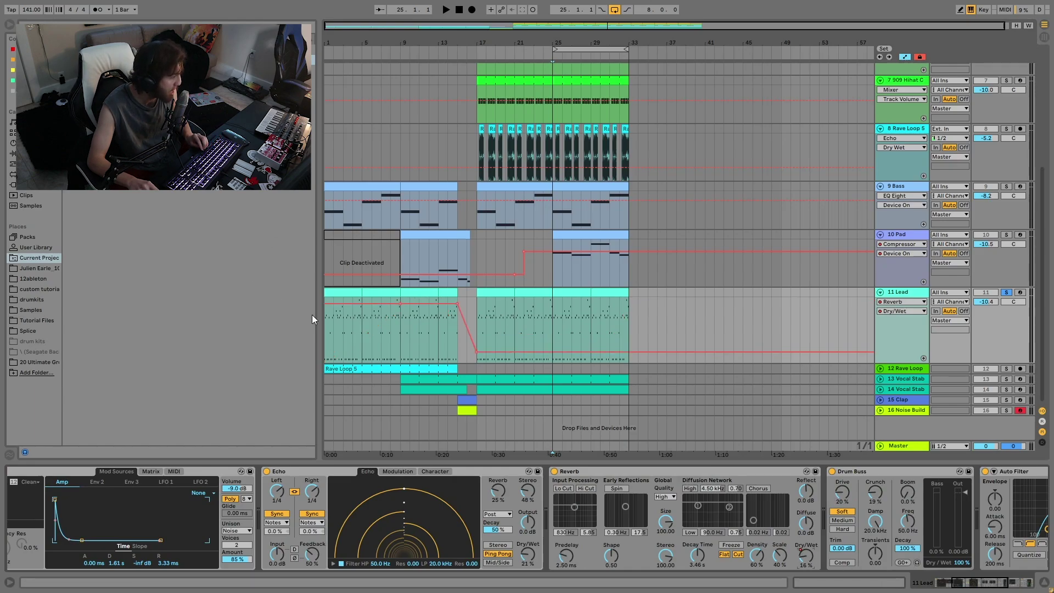
pyautogui.click(334, 326)
pyautogui.press('space')
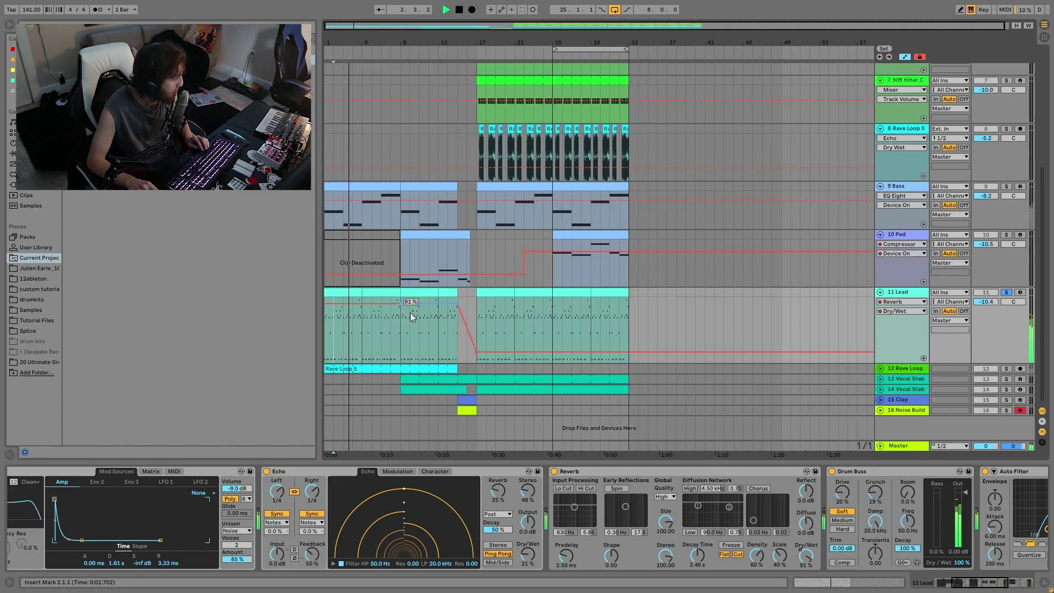
pyautogui.click(455, 343)
pyautogui.click(478, 301)
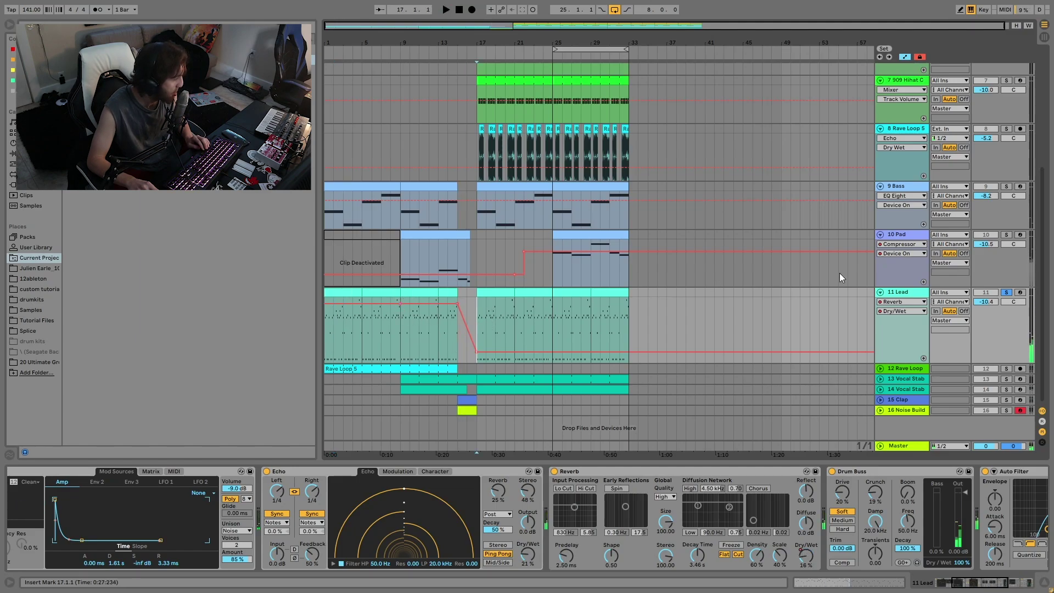
pyautogui.press('space')
# Stop playback and show the Lead's Drum Buss, Auto Filter and sidechained Compressor devices
pyautogui.hscroll(5, 741, 518)
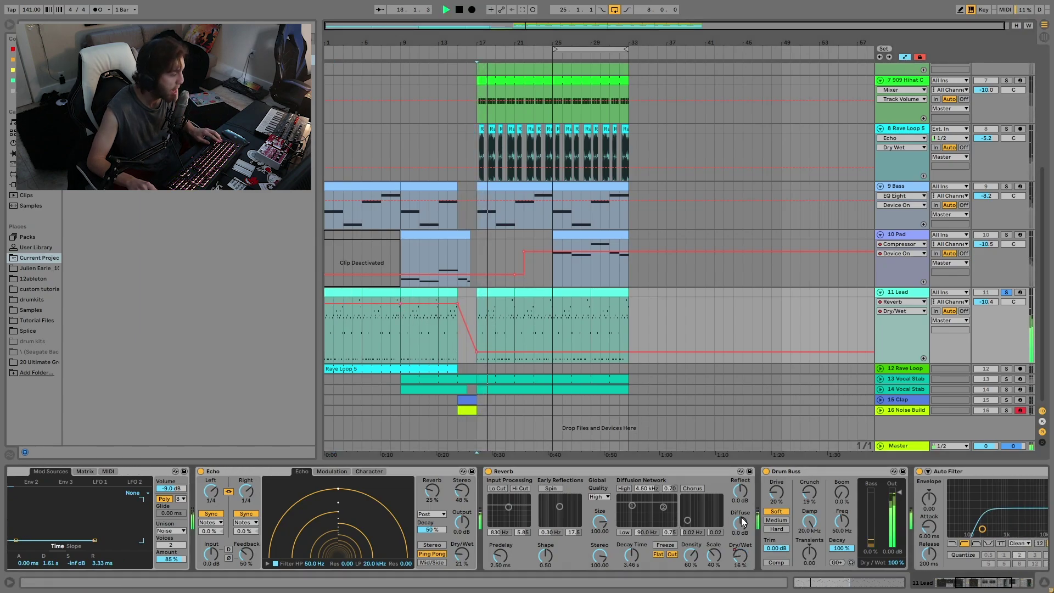
pyautogui.press('space')
pyautogui.hscroll(4, 726, 575)
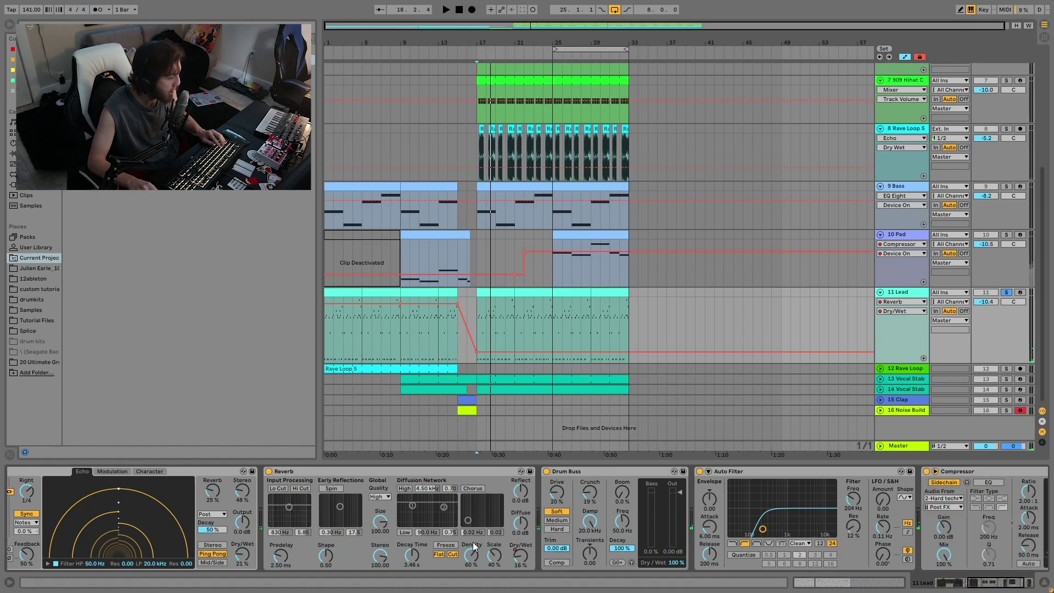
pyautogui.hscroll(4, 562, 536)
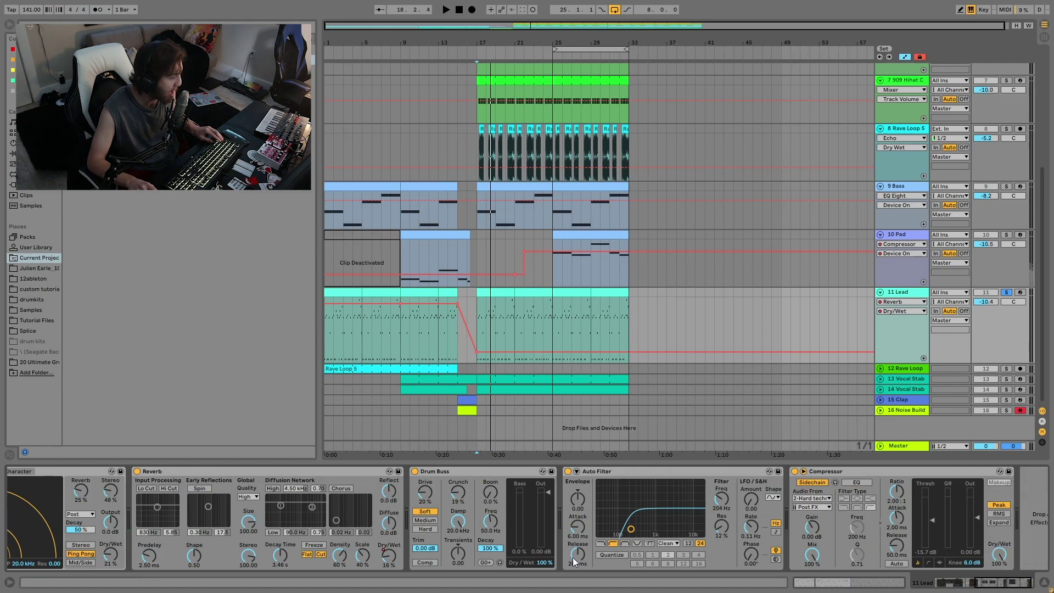
pyautogui.click(865, 470)
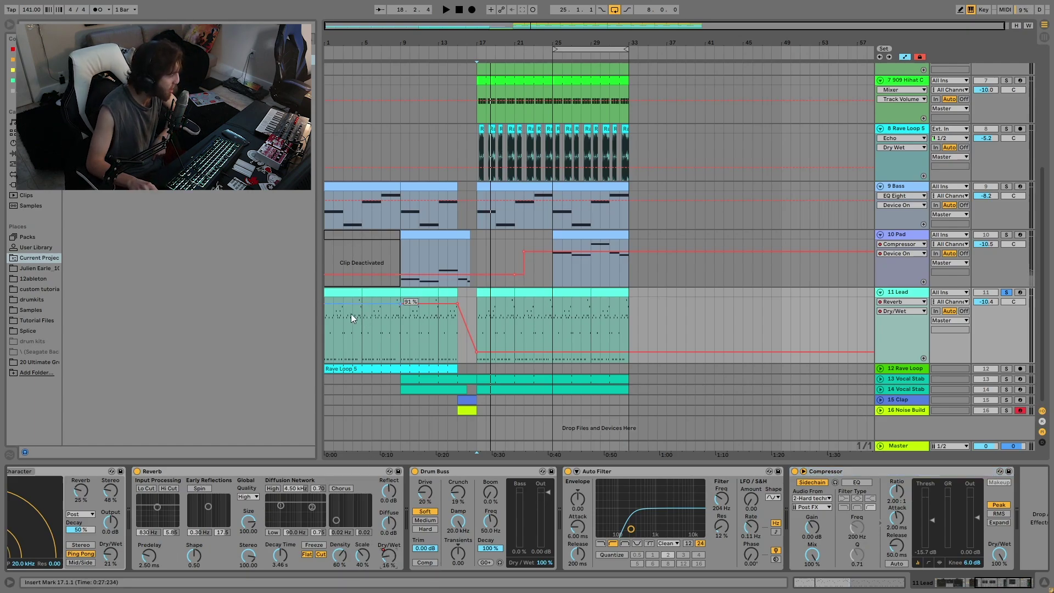
# Play the Lead from bar 1 and from bar 17 while switching its Reverb off and back on
pyautogui.click(351, 293)
pyautogui.press('b')
pyautogui.press('space')
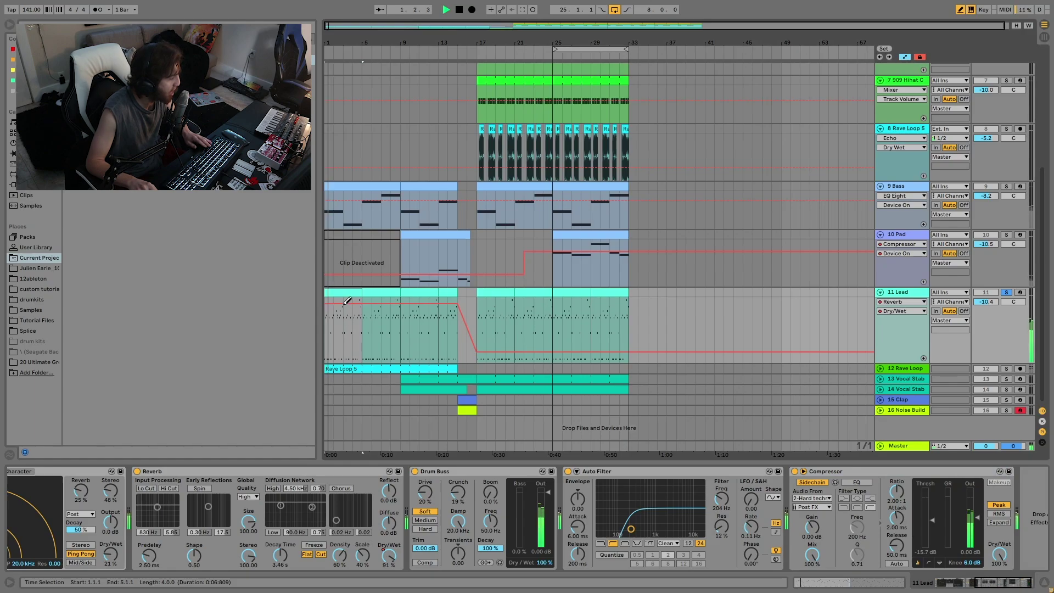
pyautogui.click(136, 475)
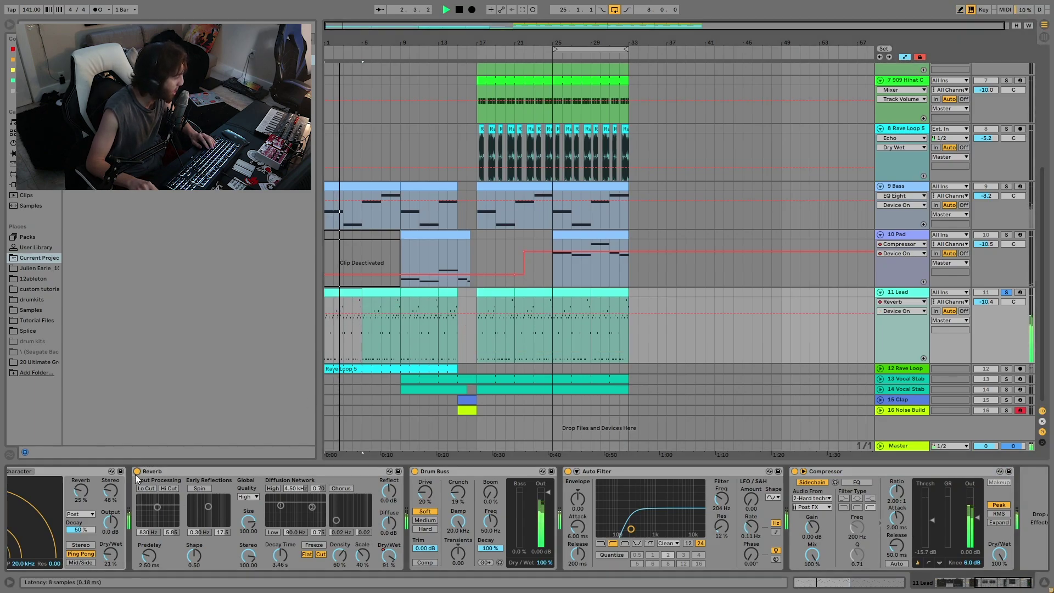
pyautogui.click(136, 473)
pyautogui.click(498, 294)
pyautogui.press('space')
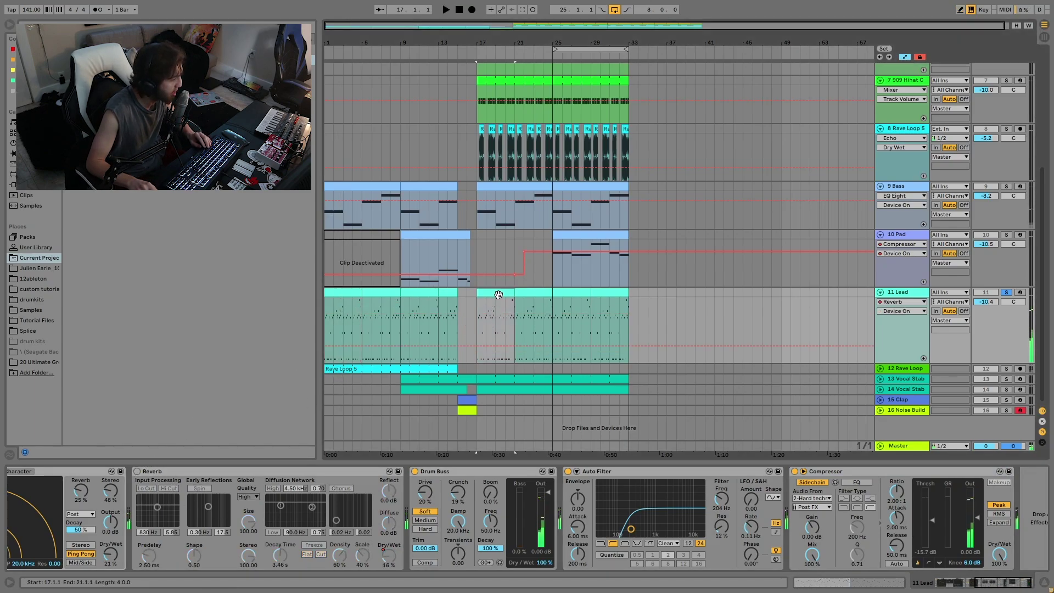
pyautogui.press('space')
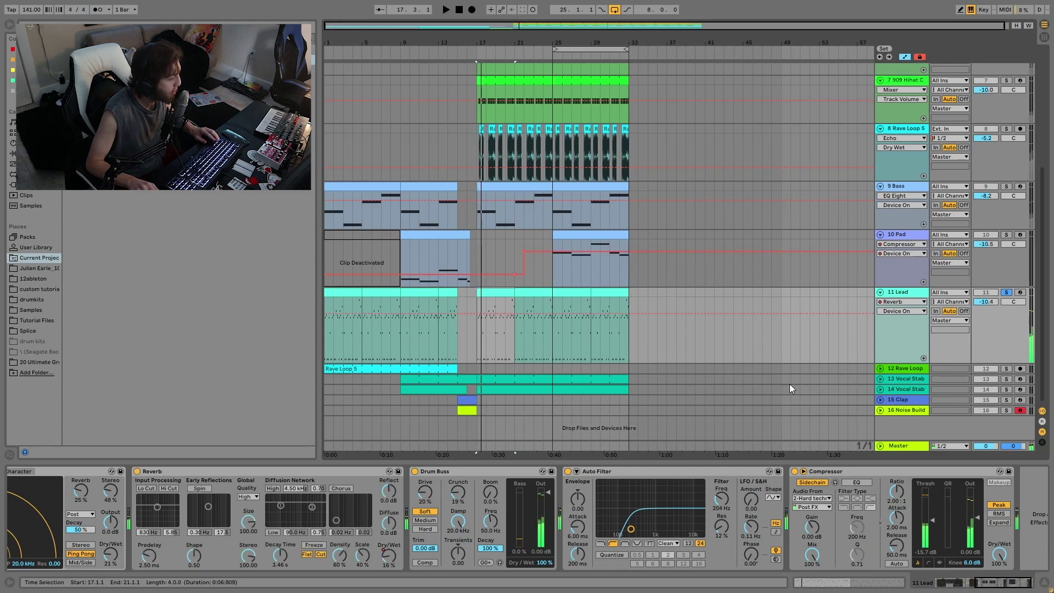
# Compare the Lead's reverb sound by alternating playback between its opening bars and bar 17
pyautogui.click(354, 289)
pyautogui.press('space')
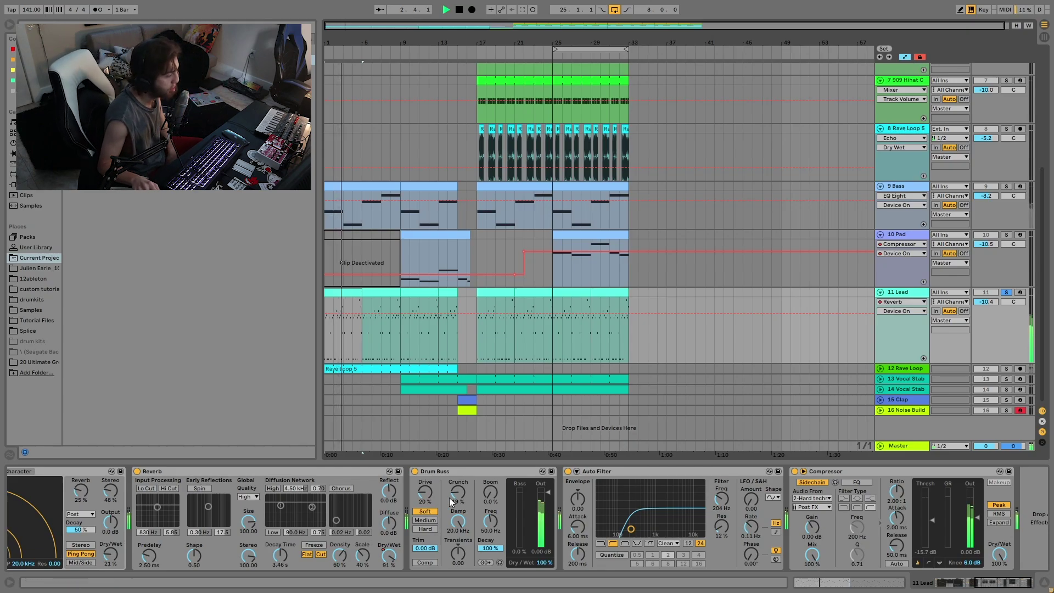
pyautogui.click(485, 318)
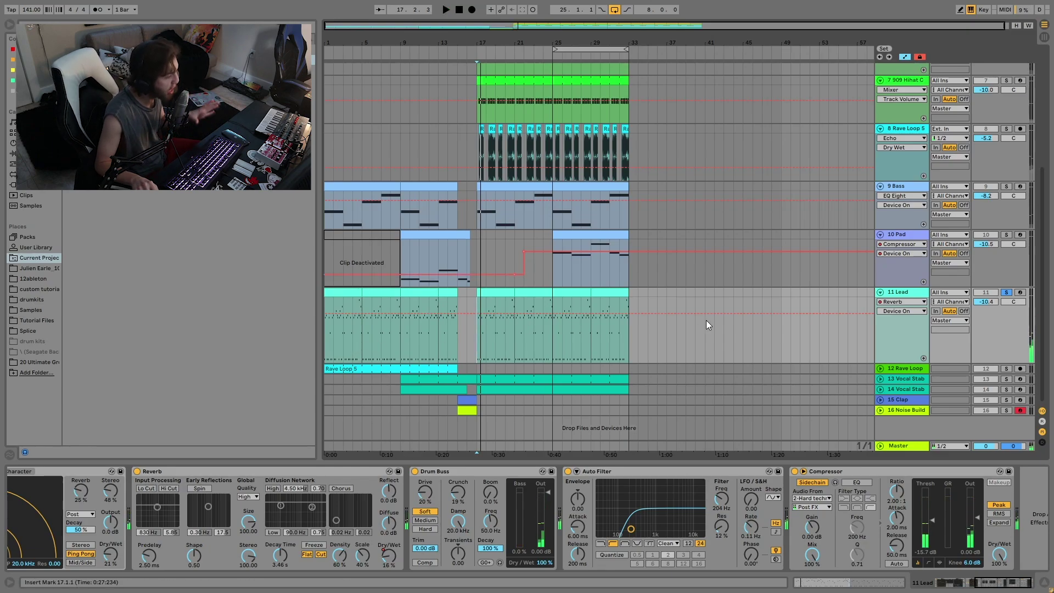
pyautogui.press('space')
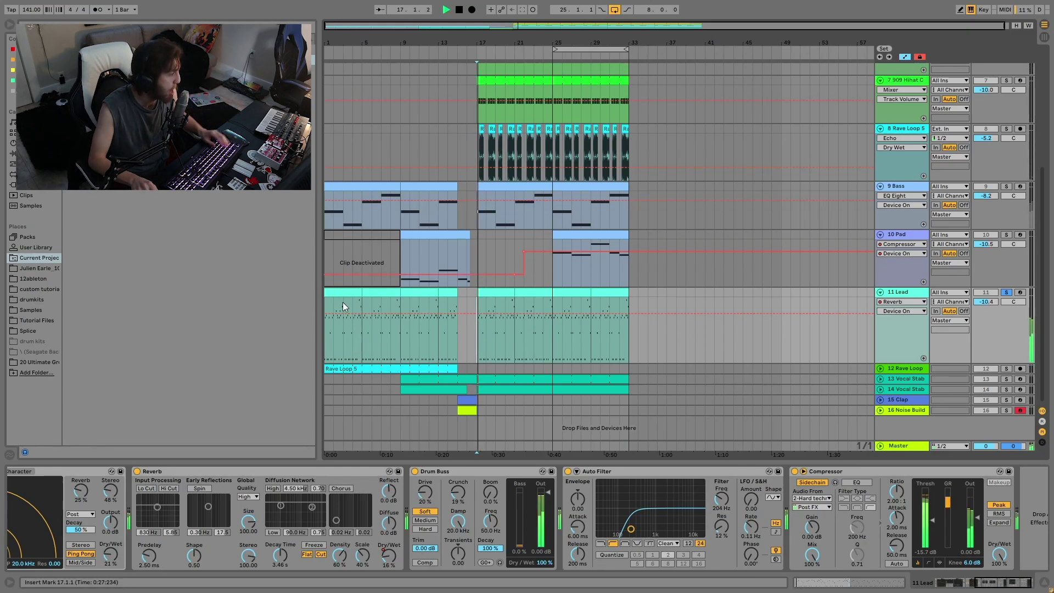
pyautogui.click(344, 292)
pyautogui.press('space')
pyautogui.press('space')
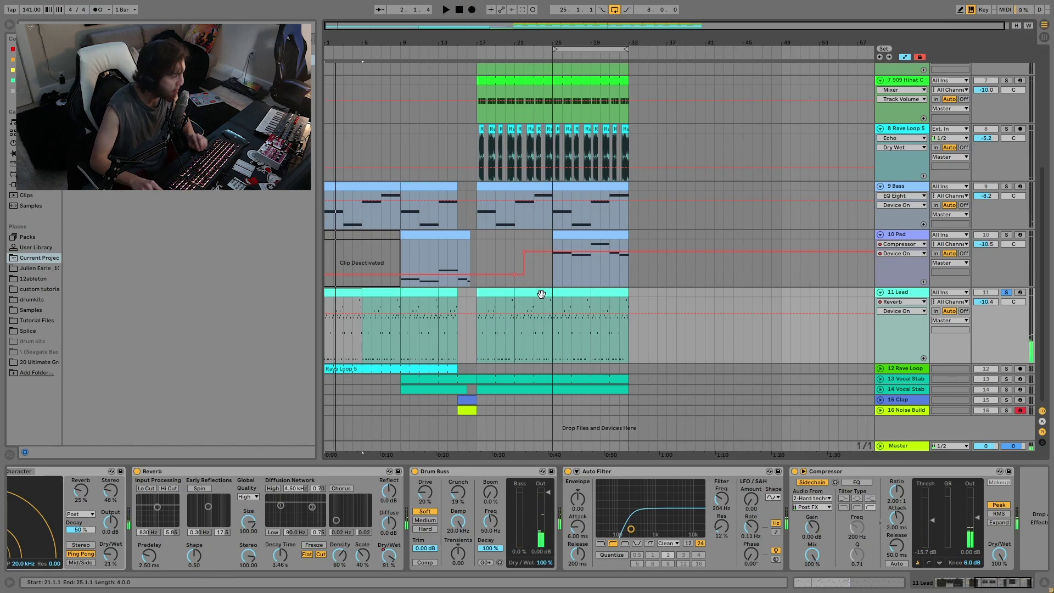
# Solo and unfold track 12 Rave Loop, and play its clip from bar 1 with its Auto Filter shown
pyautogui.click(1008, 371)
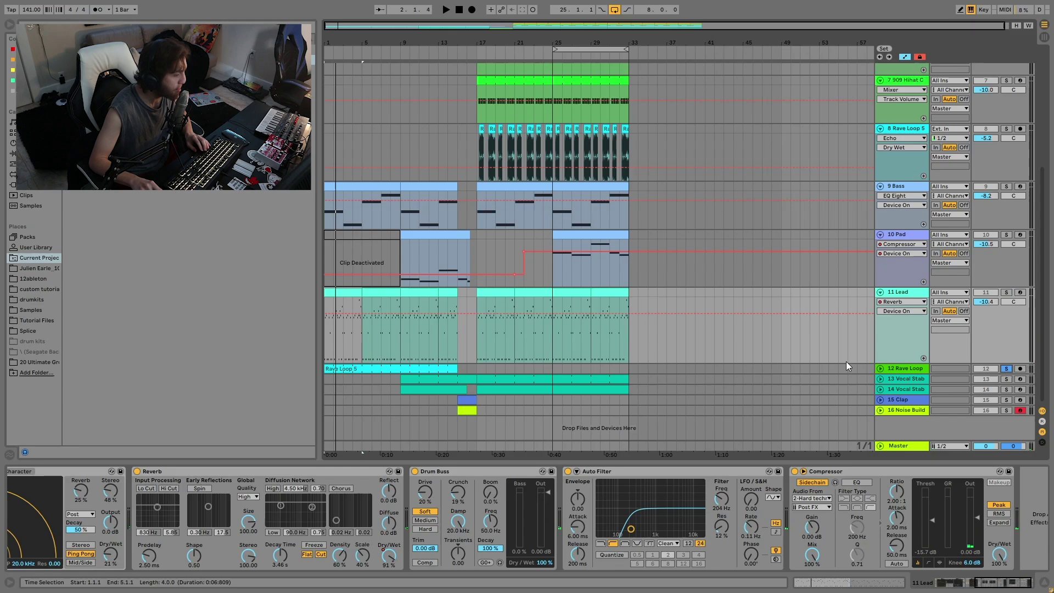
pyautogui.click(881, 370)
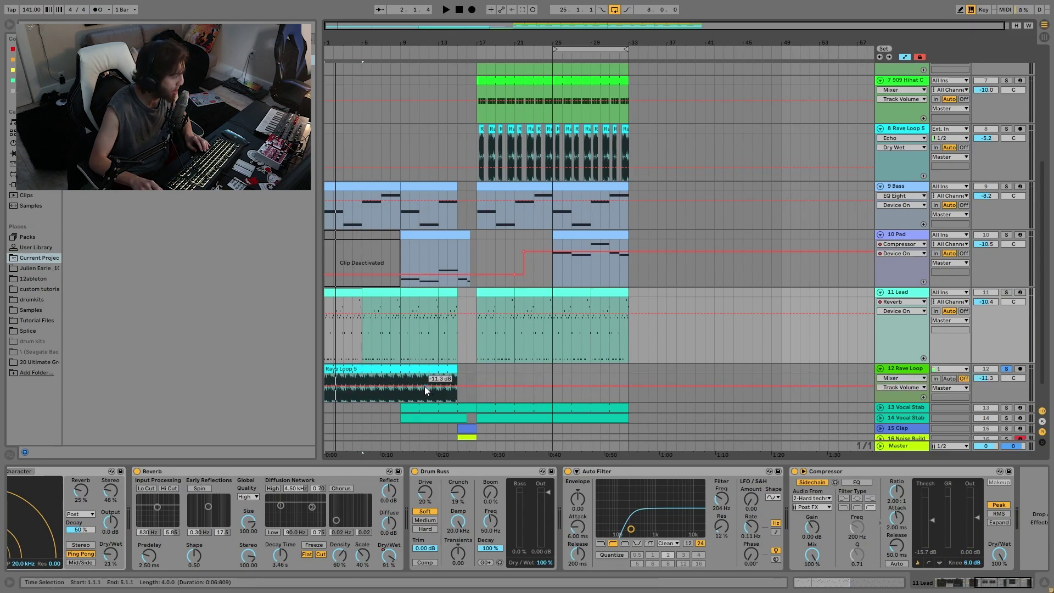
pyautogui.click(403, 367)
pyautogui.press('space')
pyautogui.click(404, 366)
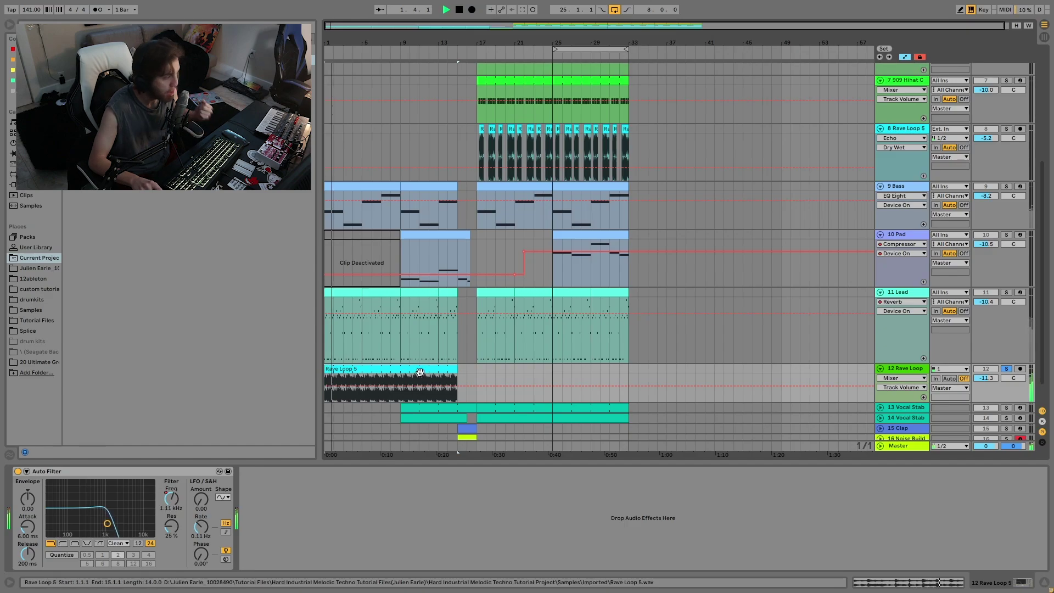
# Play the soloed Rave Loop from bar 10 and from bar 14 to compare its filtering
pyautogui.click(406, 397)
pyautogui.press('space')
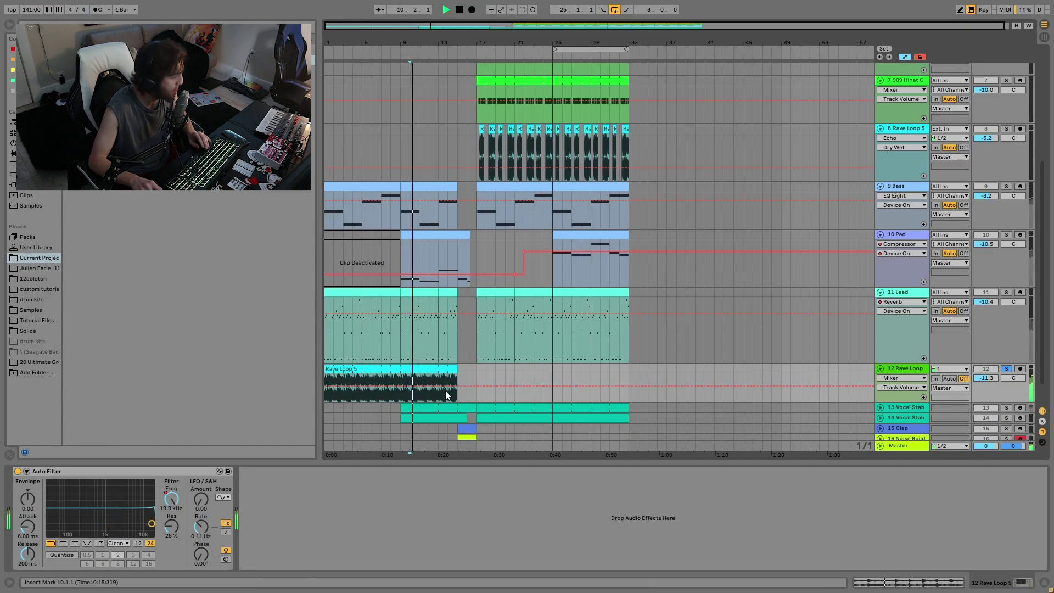
pyautogui.click(452, 394)
pyautogui.press('space')
pyautogui.press('space')
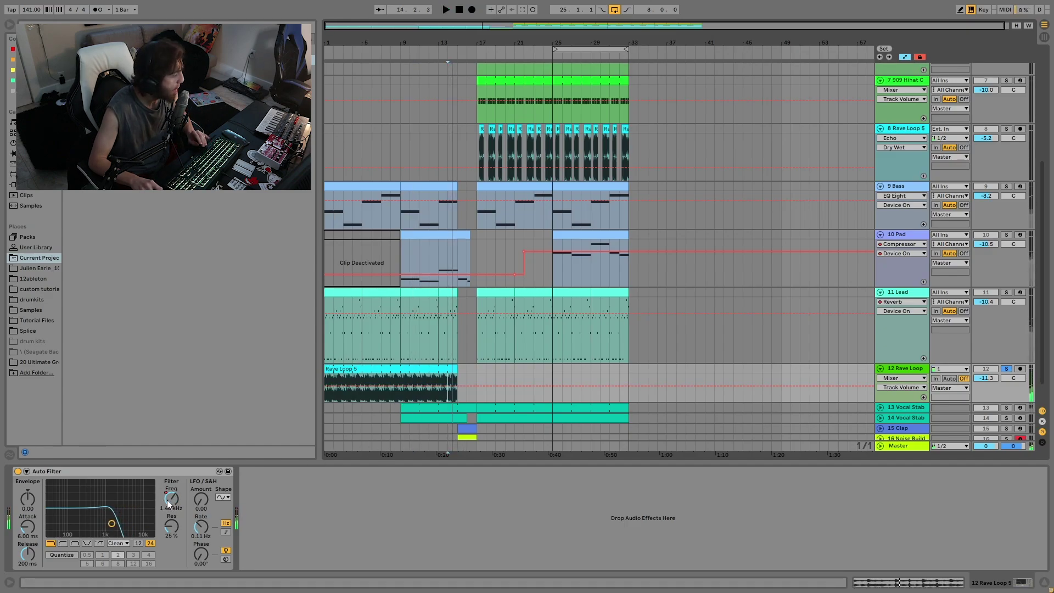
# Show the Rave Loop's Auto Filter Frequency automation and play it unsoloed with the other tracks from bar 13
pyautogui.click(168, 500)
pyautogui.click(436, 390)
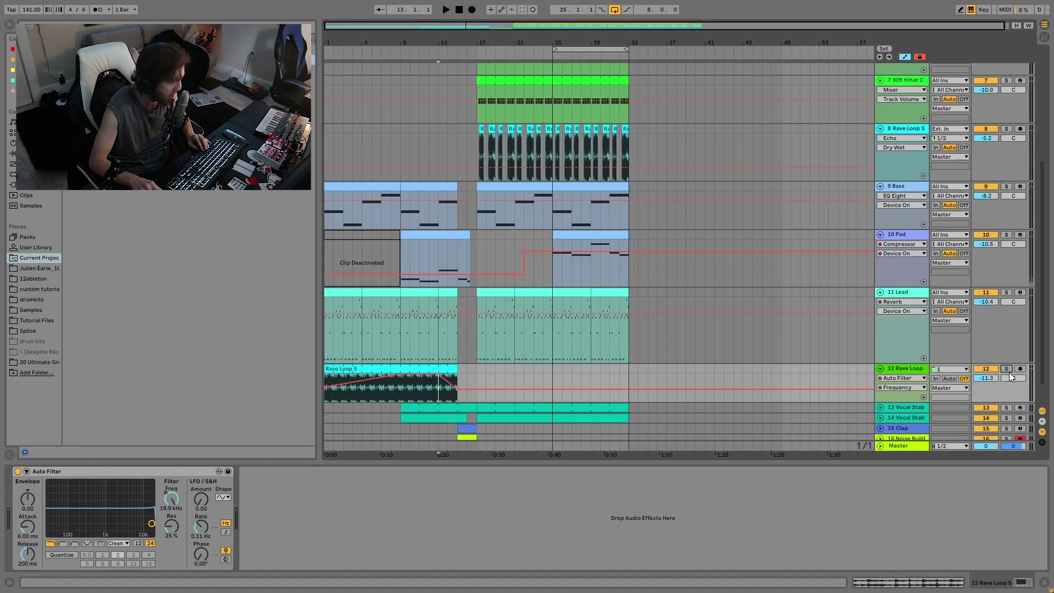
pyautogui.press('space')
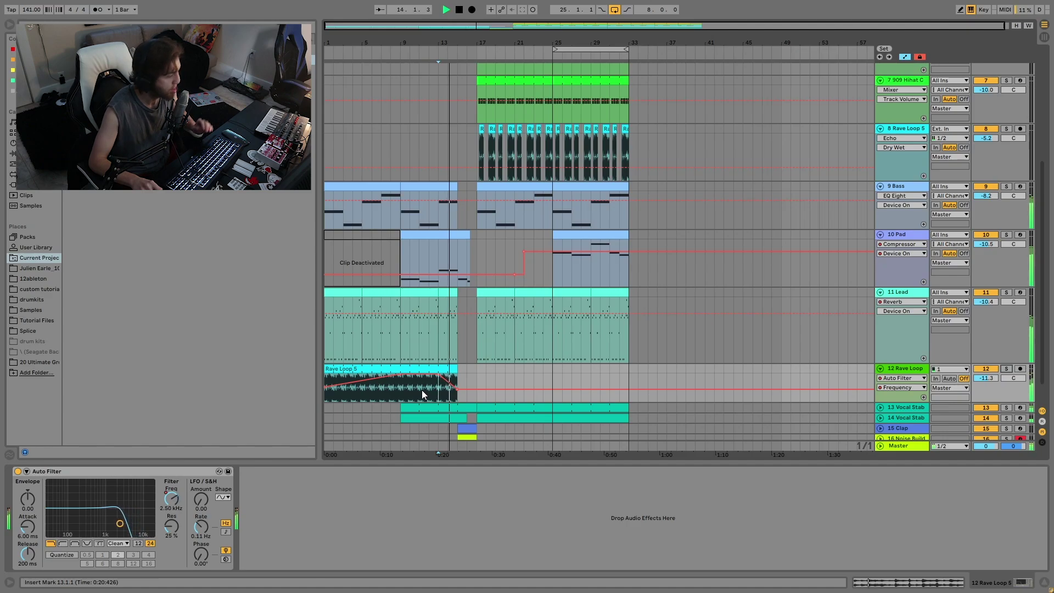
pyautogui.press('space')
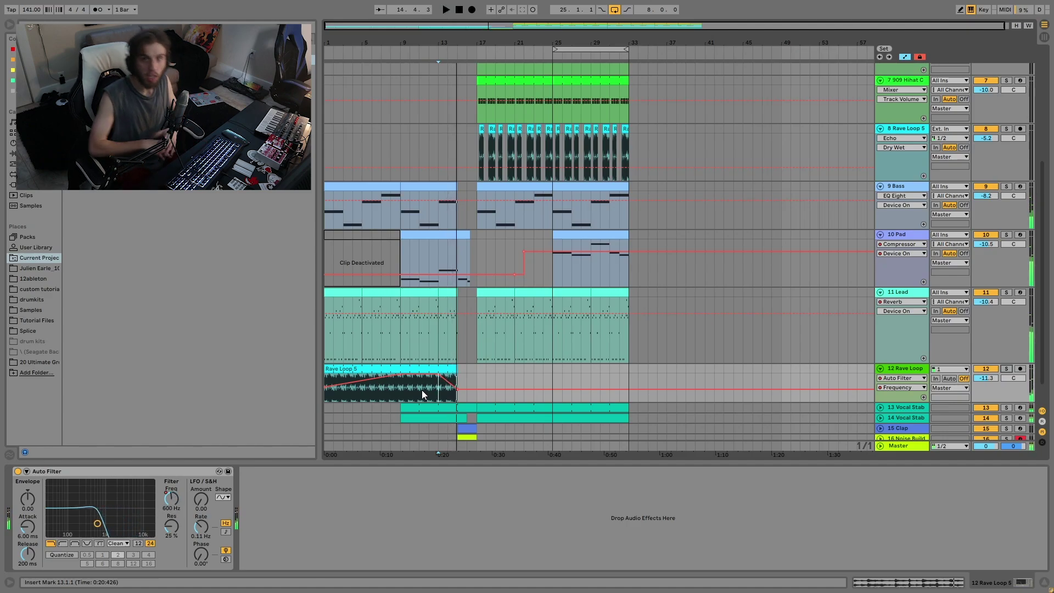
pyautogui.scroll(-2, 422, 389)
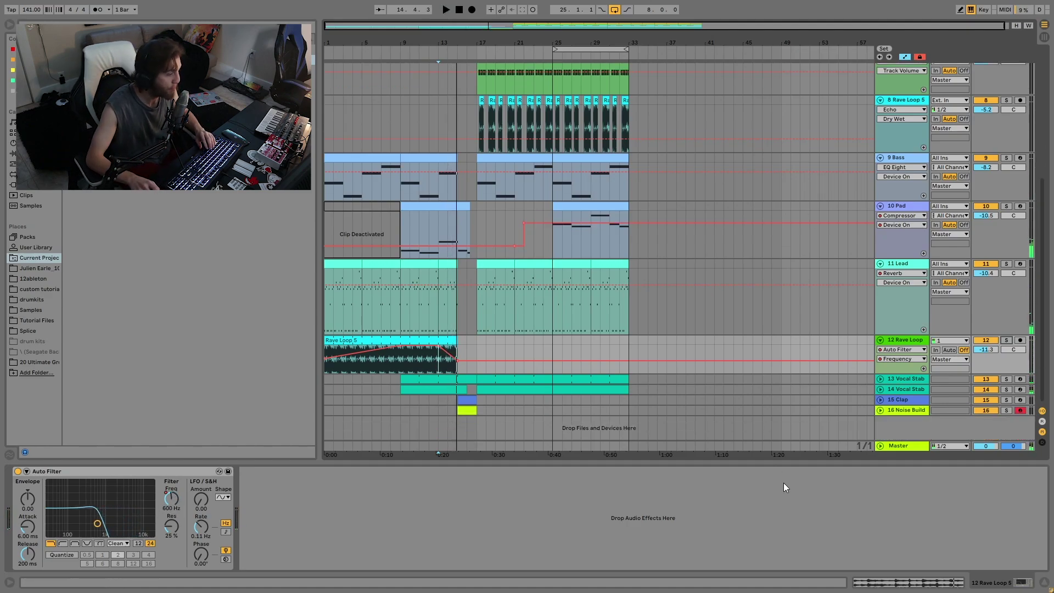
# Solo tracks 13 and 14 Vocal Stab and play both together from bar 17
pyautogui.click(905, 389)
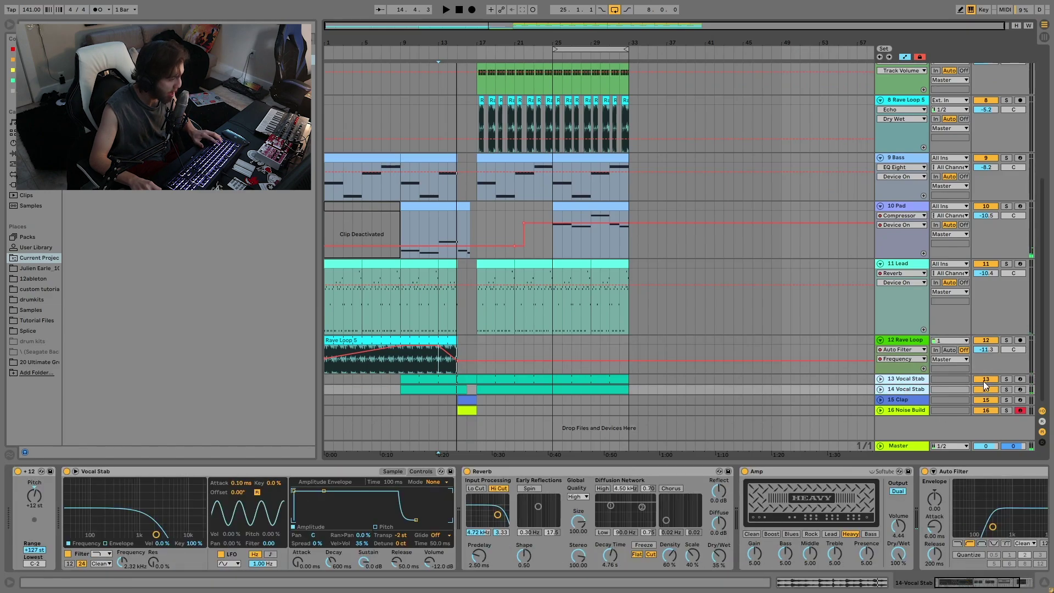
pyautogui.click(1006, 380)
pyautogui.click(521, 379)
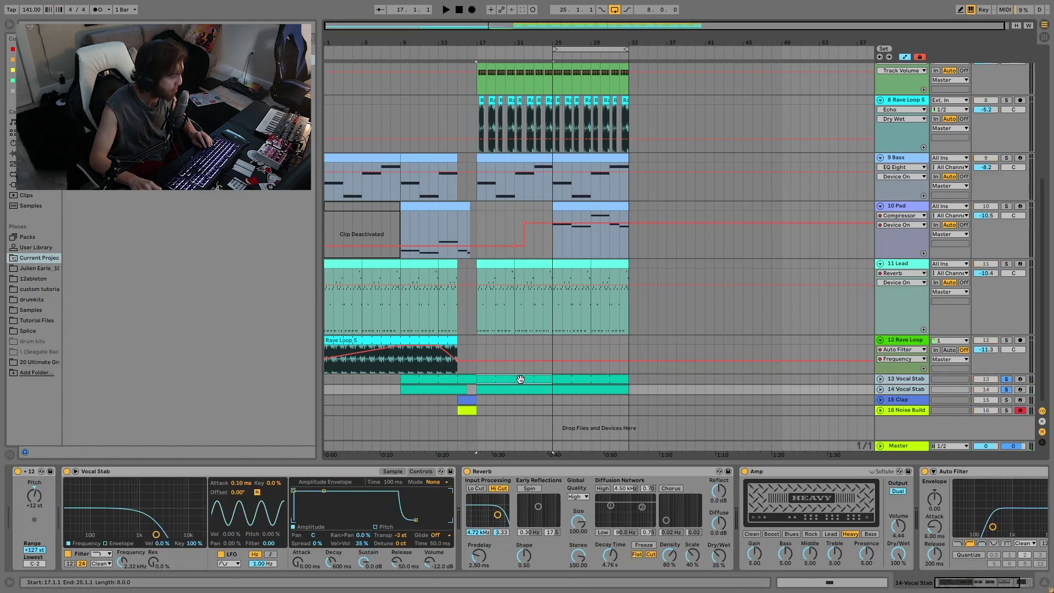
pyautogui.press('space')
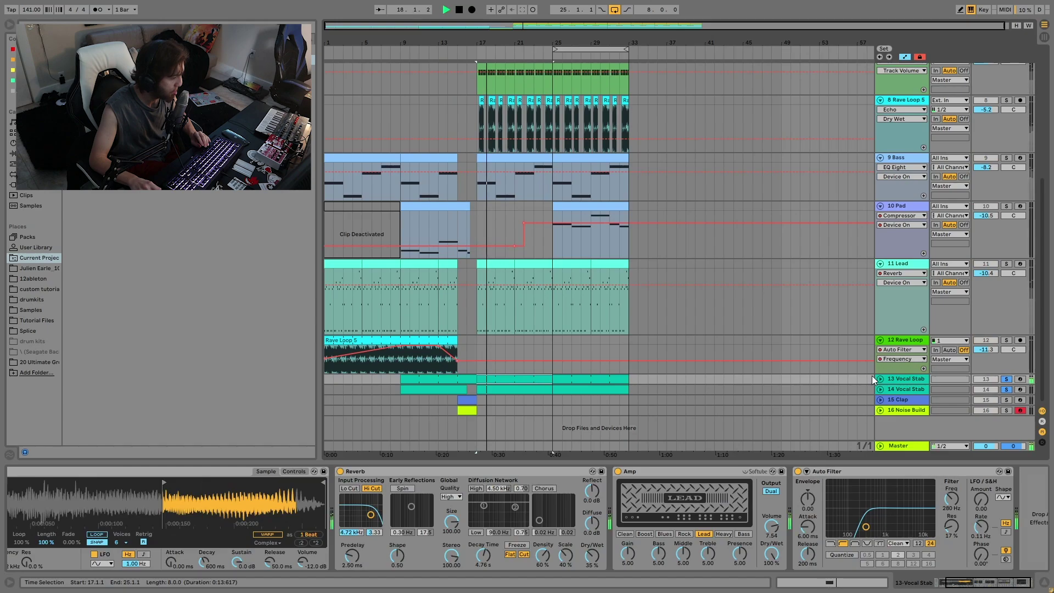
# Unfold track 14 Vocal Stab, show its Simpler sample, and compare its device chain with track 13's
pyautogui.click(881, 390)
pyautogui.click(890, 390)
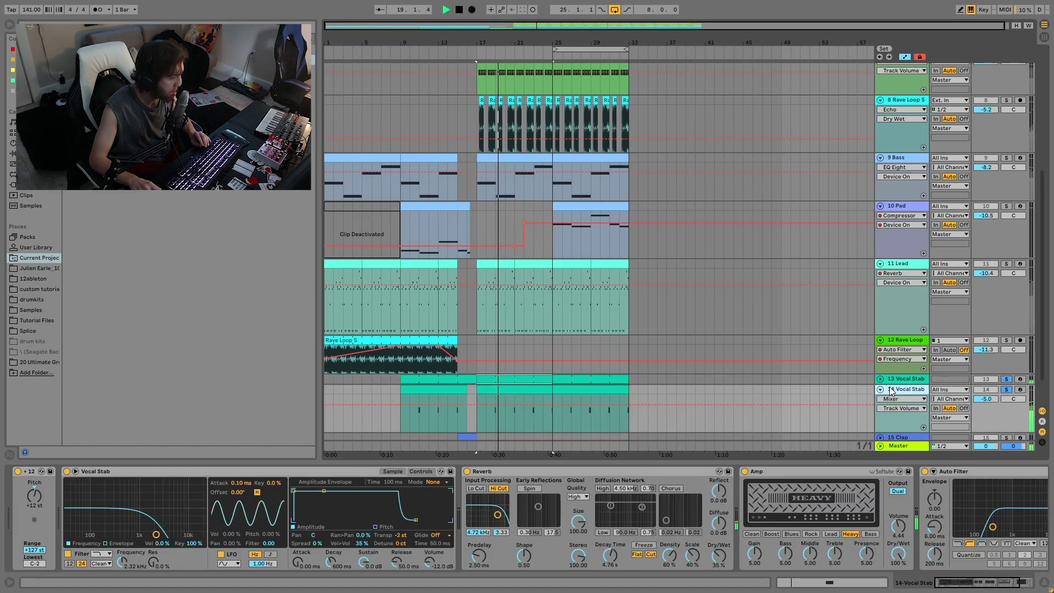
pyautogui.click(401, 474)
pyautogui.press('space')
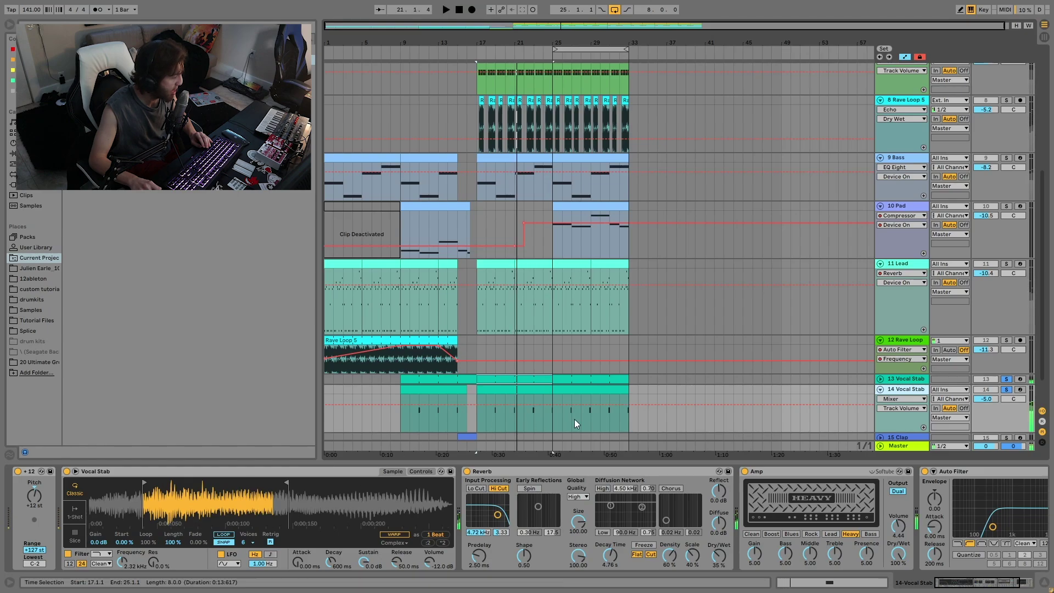
pyautogui.click(538, 379)
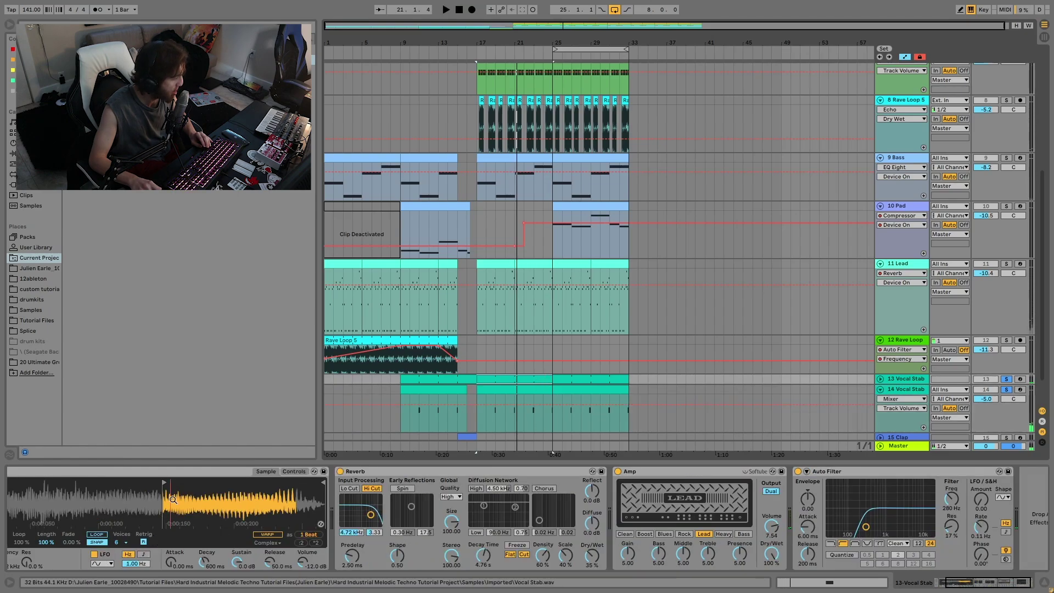
pyautogui.moveTo(946, 583); pyautogui.dragTo(890, 576)
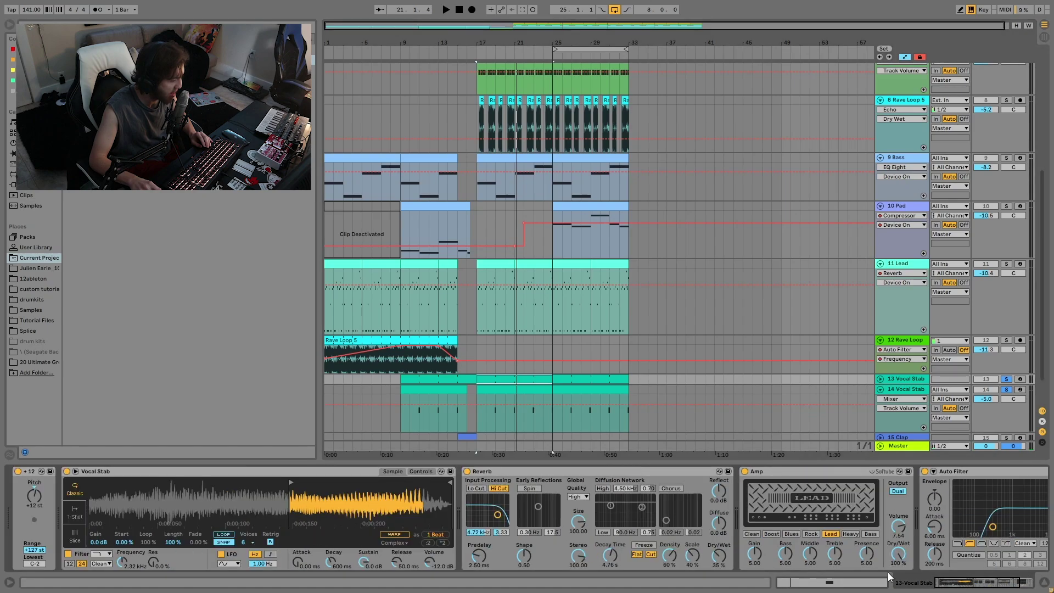
pyautogui.click(903, 394)
# Add the Rave Loop on track 8, 909 Hihat, fat techno, Ride and Noise Perc to the soloed Vocal Stabs and play from bar 17
pyautogui.scroll(-1, 697, 365)
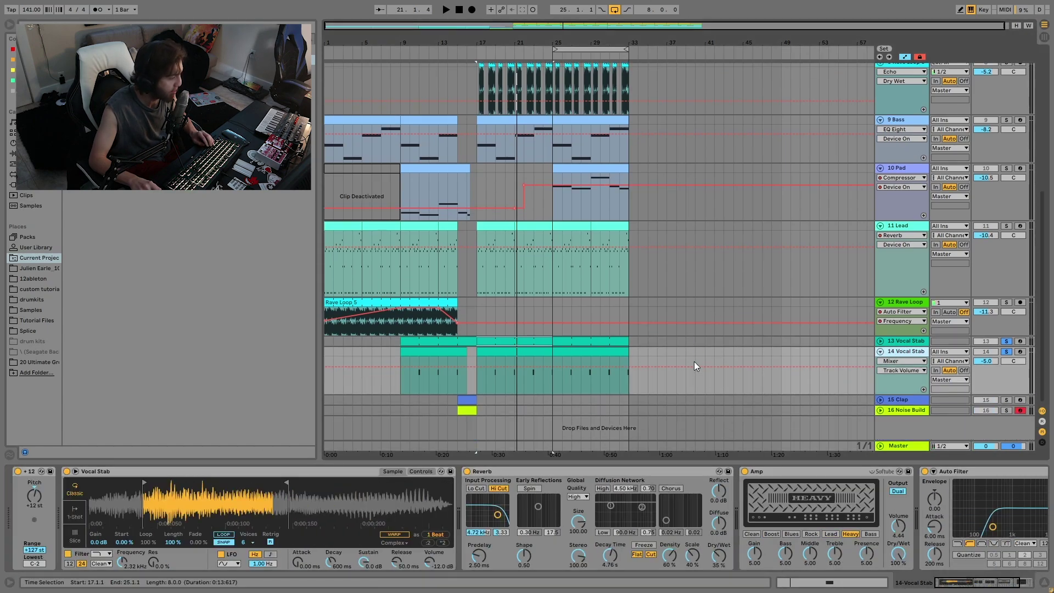
pyautogui.scroll(2, 996, 323)
pyautogui.scroll(2, 995, 323)
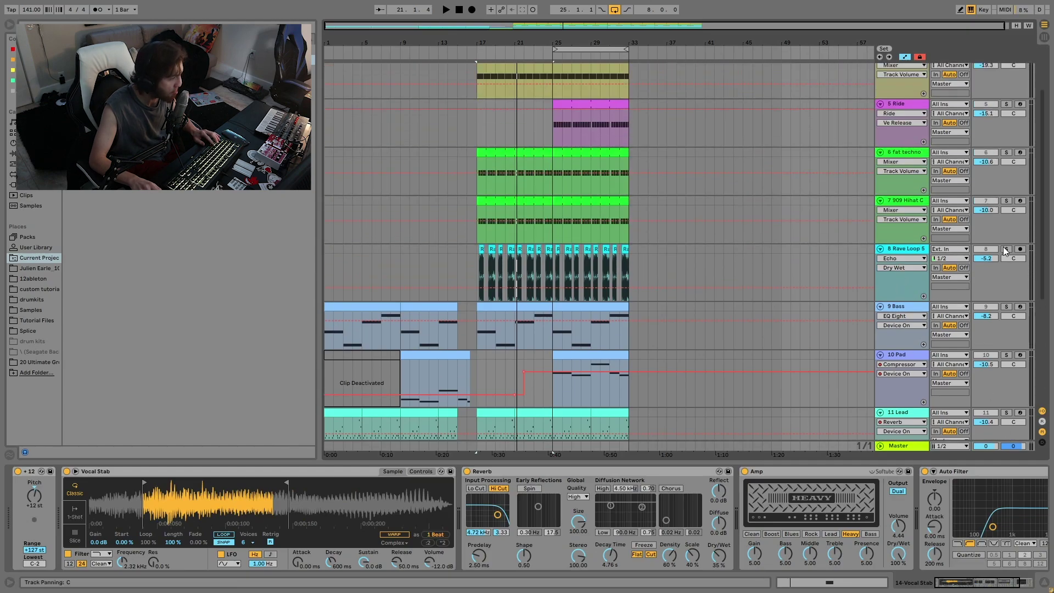
pyautogui.click(1006, 250)
pyautogui.scroll(1, 1000, 209)
pyautogui.click(1007, 222)
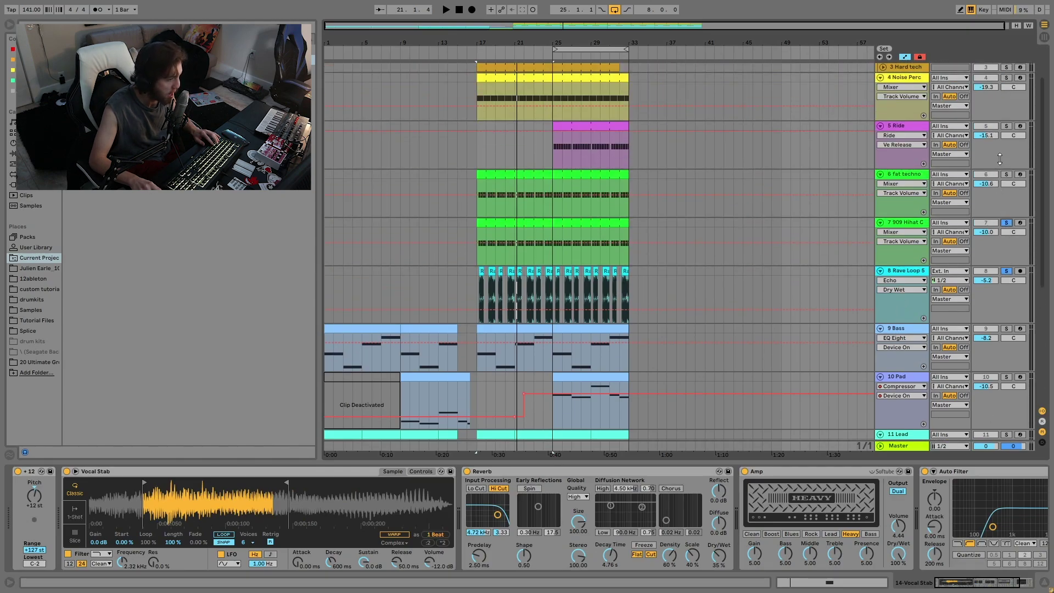
pyautogui.click(1007, 174)
pyautogui.scroll(2, 1006, 129)
pyautogui.click(1009, 127)
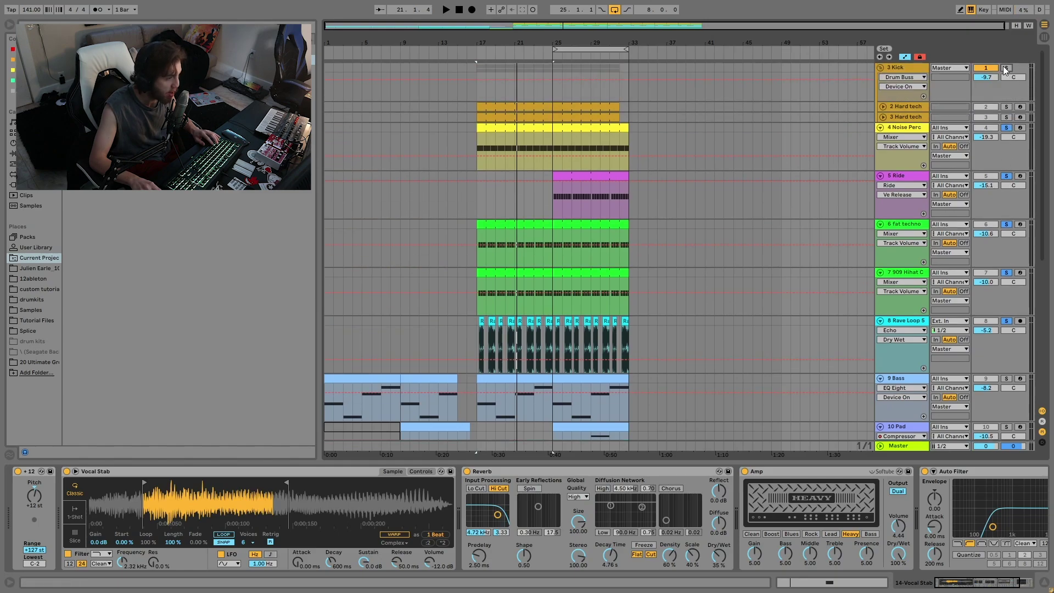
pyautogui.press('space')
pyautogui.scroll(-5, 941, 220)
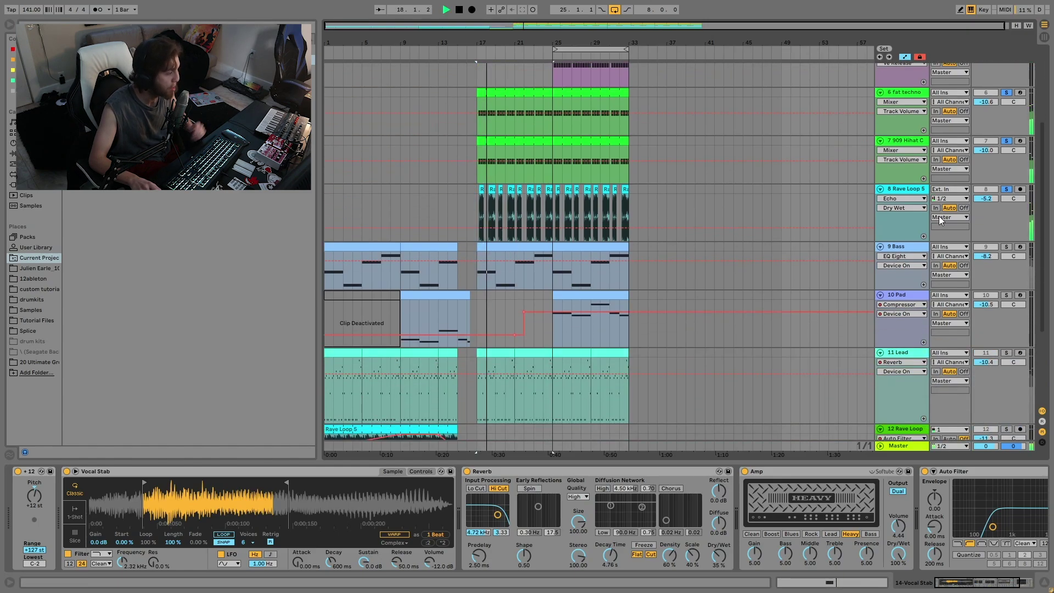
pyautogui.scroll(-5, 940, 220)
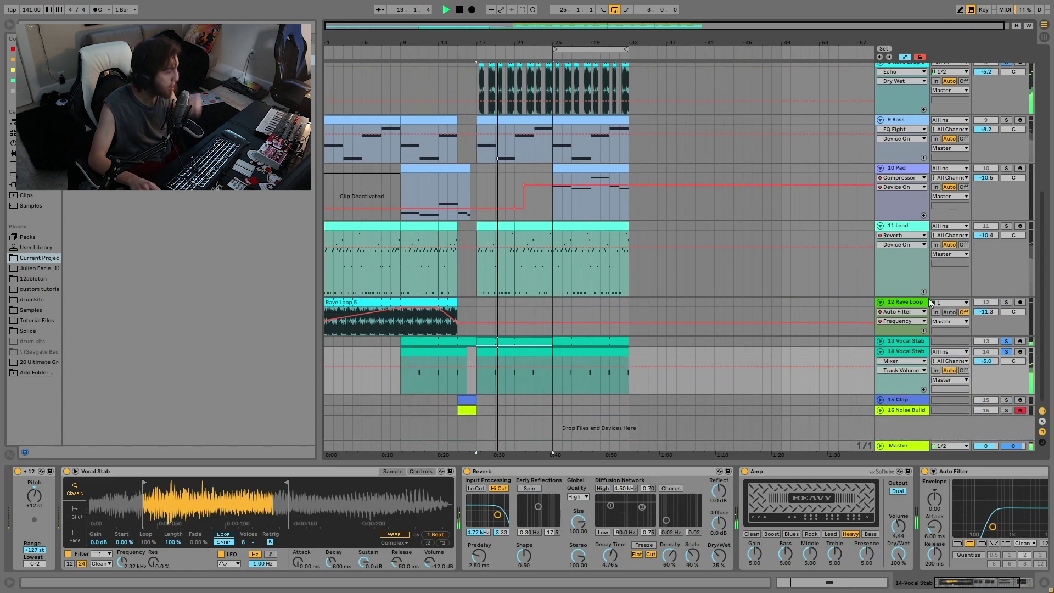
# Solo only the two Vocal Stab tracks again and play them from bar 17
pyautogui.click(1007, 341)
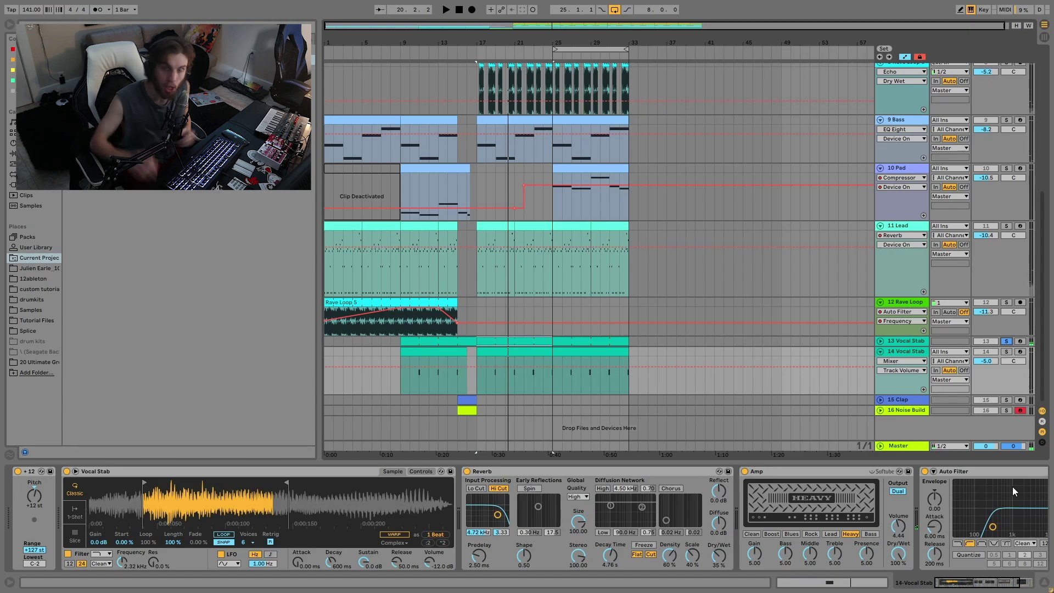
pyautogui.keyDown('ctrl'); pyautogui.click(1005, 352); pyautogui.keyUp('ctrl')
pyautogui.press('space')
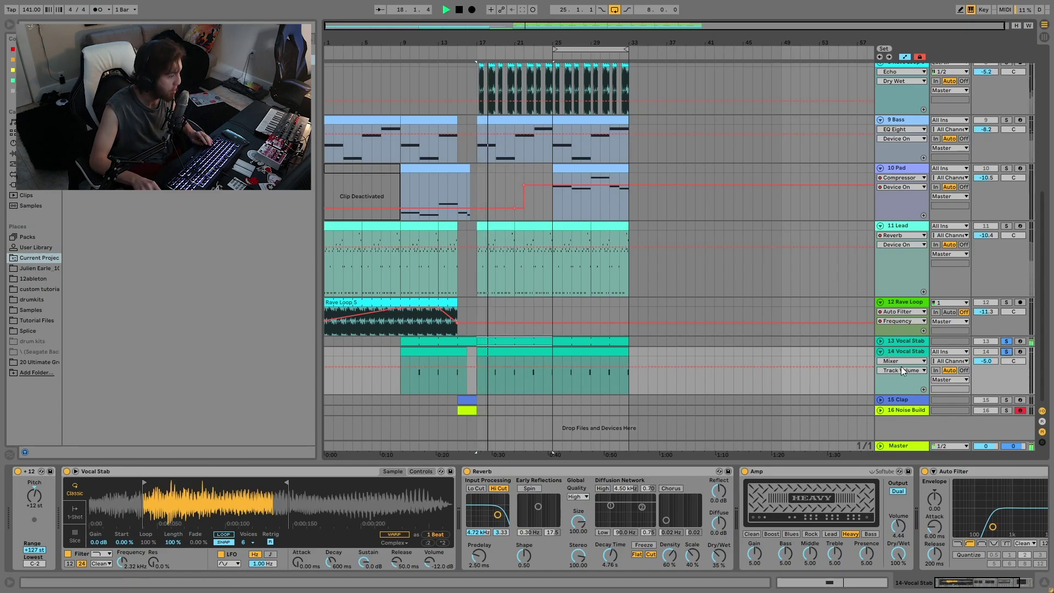
pyautogui.press('space')
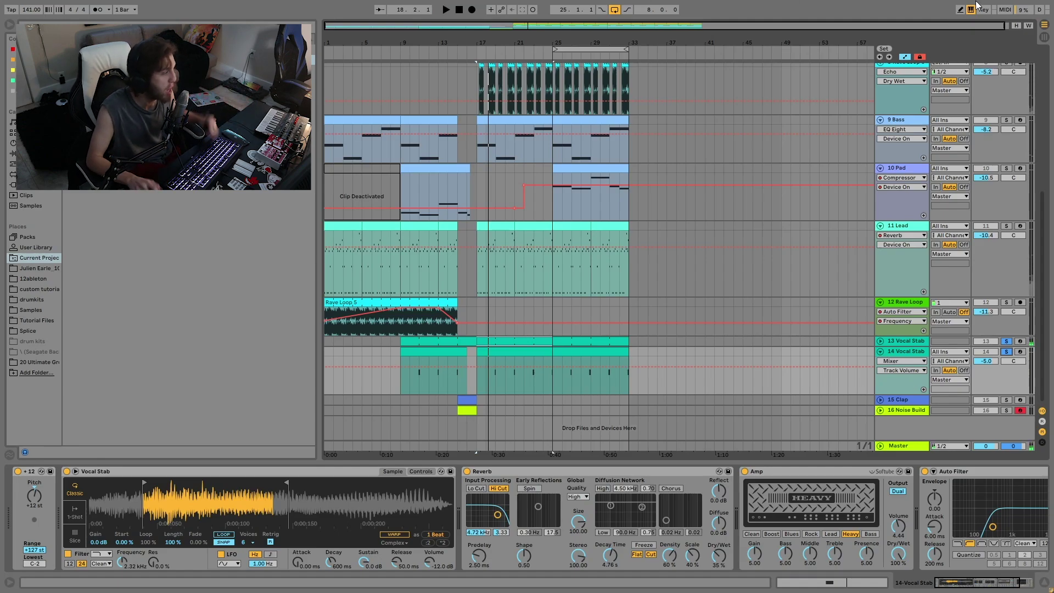
# Play the Vocal Stabs together with the soloed Bass, fold track 14, and clear the solos to hear the full mix
pyautogui.press('space')
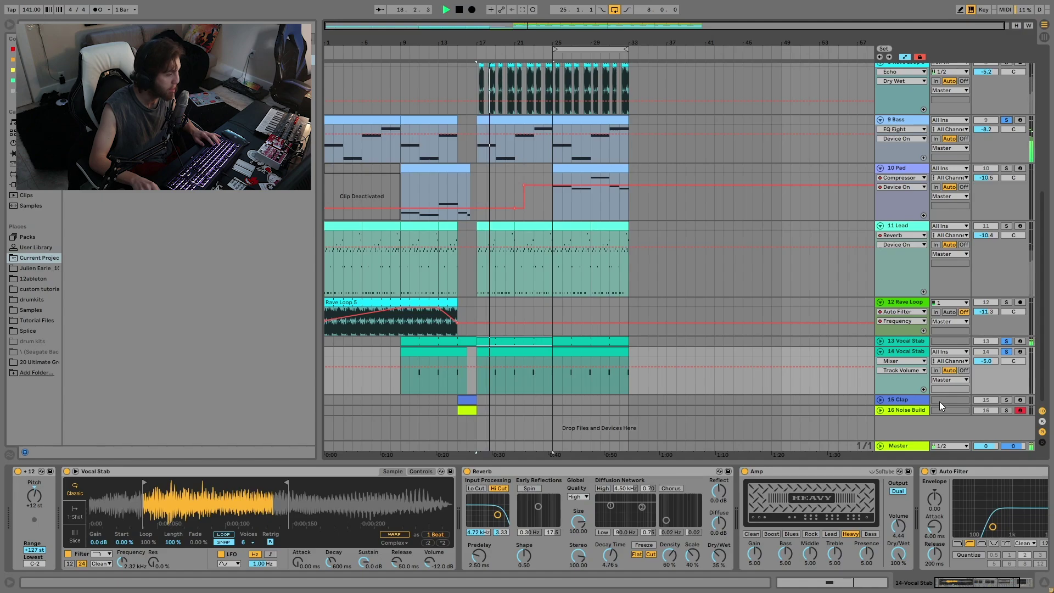
pyautogui.click(881, 352)
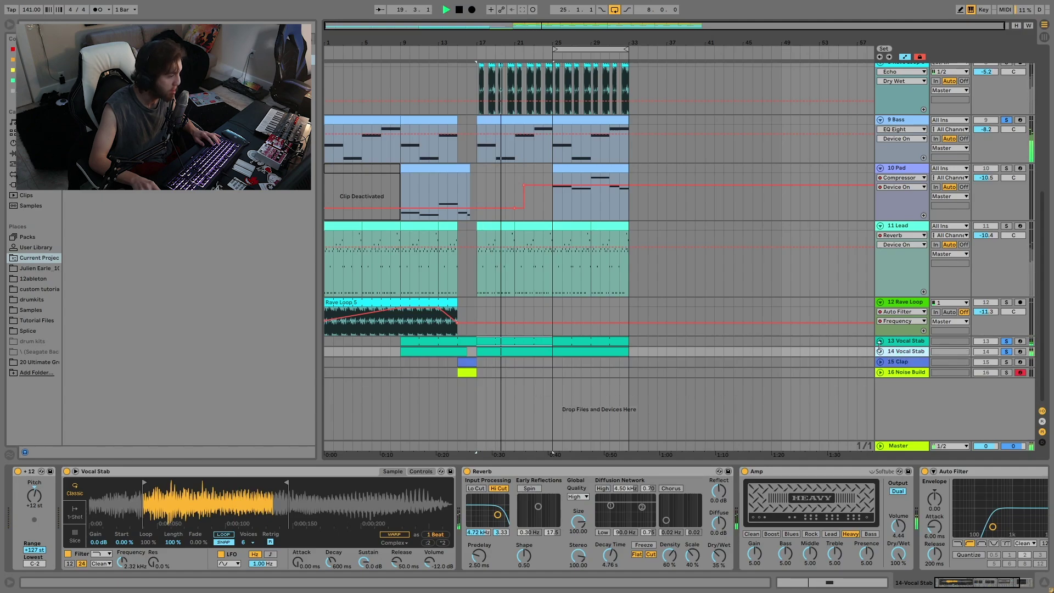
pyautogui.press('space')
pyautogui.click(1006, 352)
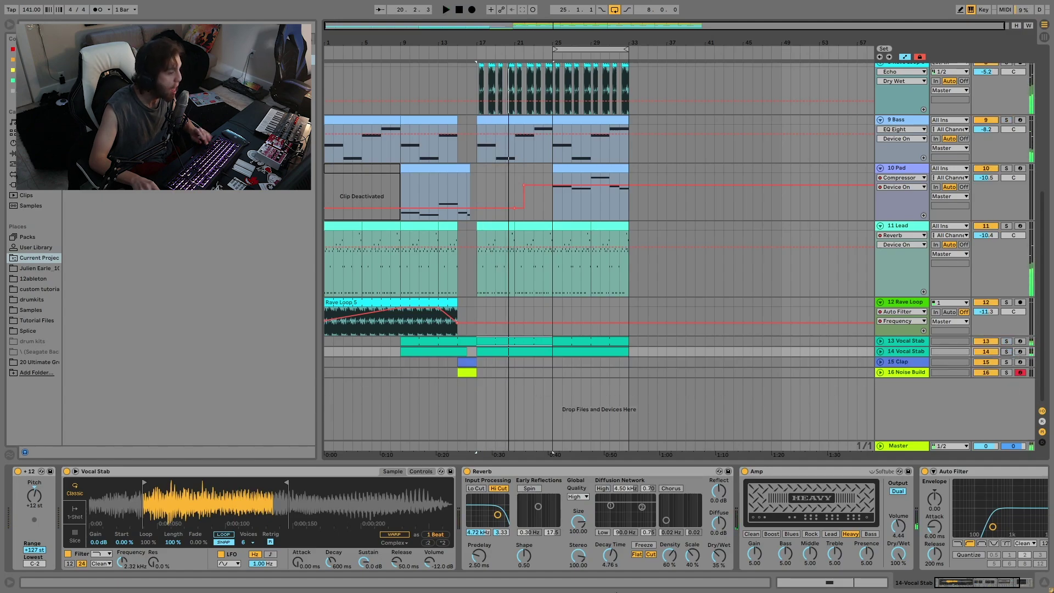
# Solo tracks 15 Clap and 16 Noise Build, unfold both, and play their clips from bar 15
pyautogui.click(466, 362)
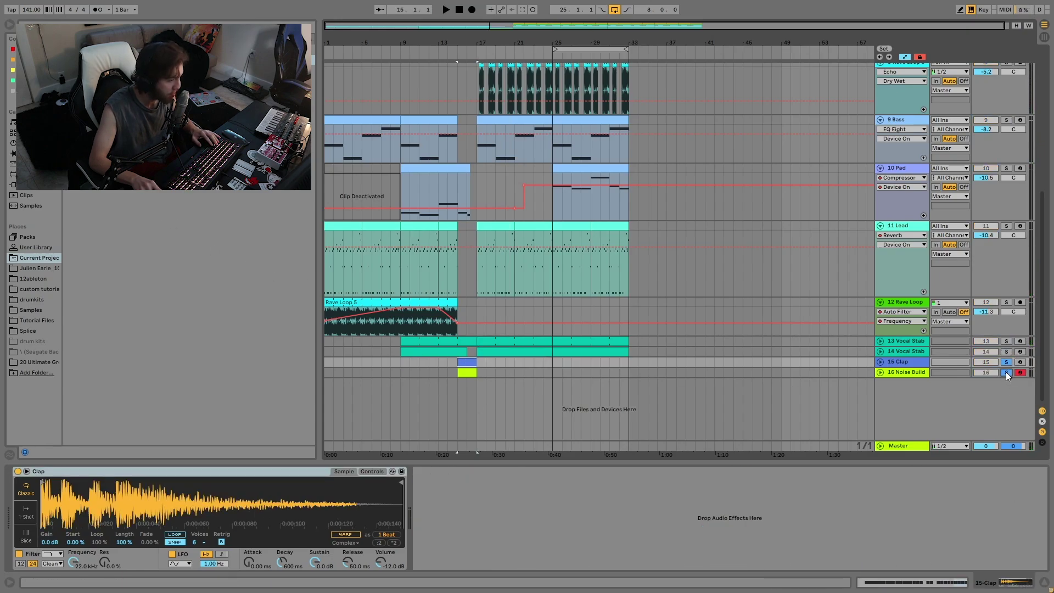
pyautogui.press('space')
pyautogui.click(881, 372)
pyautogui.click(880, 363)
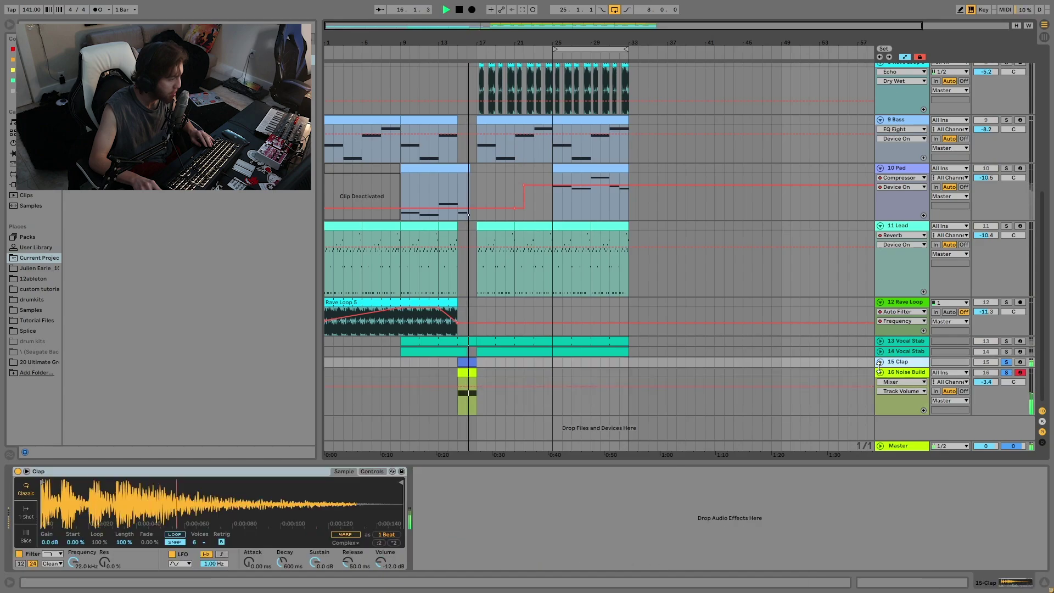
pyautogui.click(880, 362)
pyautogui.moveTo(495, 43); pyautogui.dragTo(749, 592)
pyautogui.press('space')
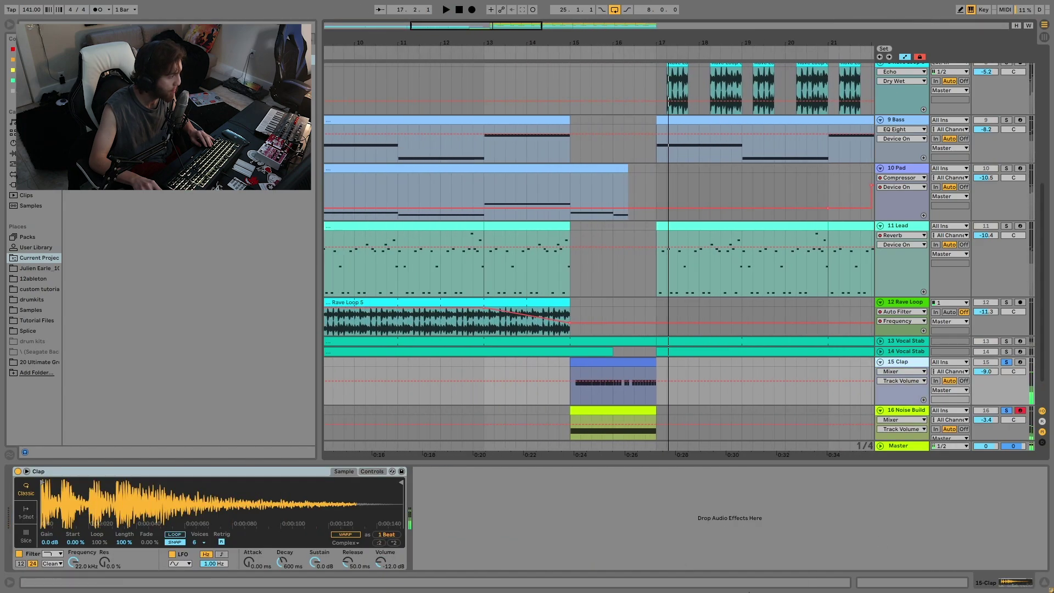
# Examine the MIDI notes of the Clap clip at bar 15, and return to the Clap's devices
pyautogui.scroll(-2, 644, 401)
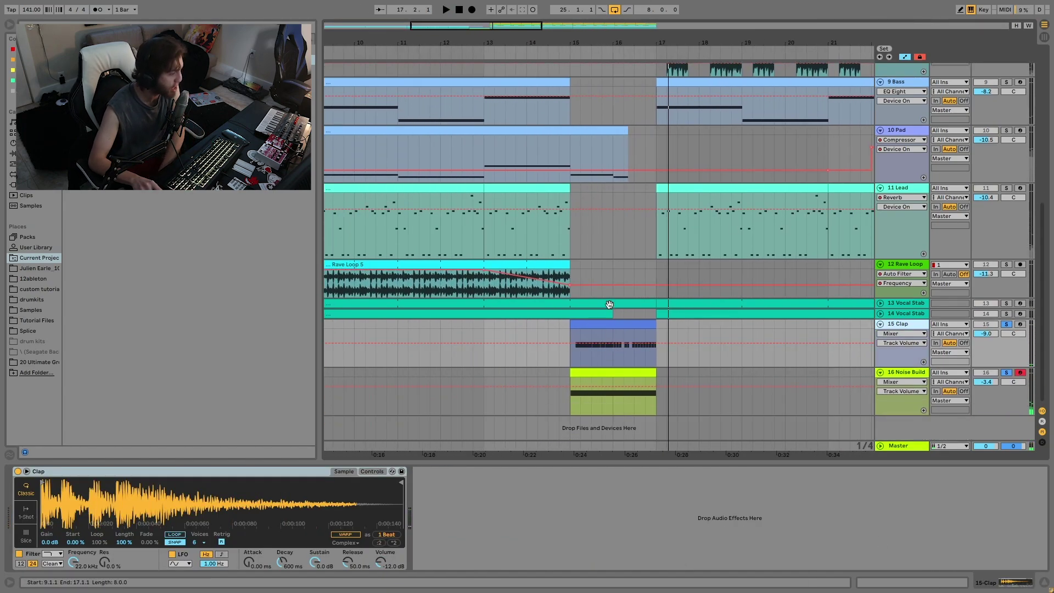
pyautogui.doubleClick(618, 330)
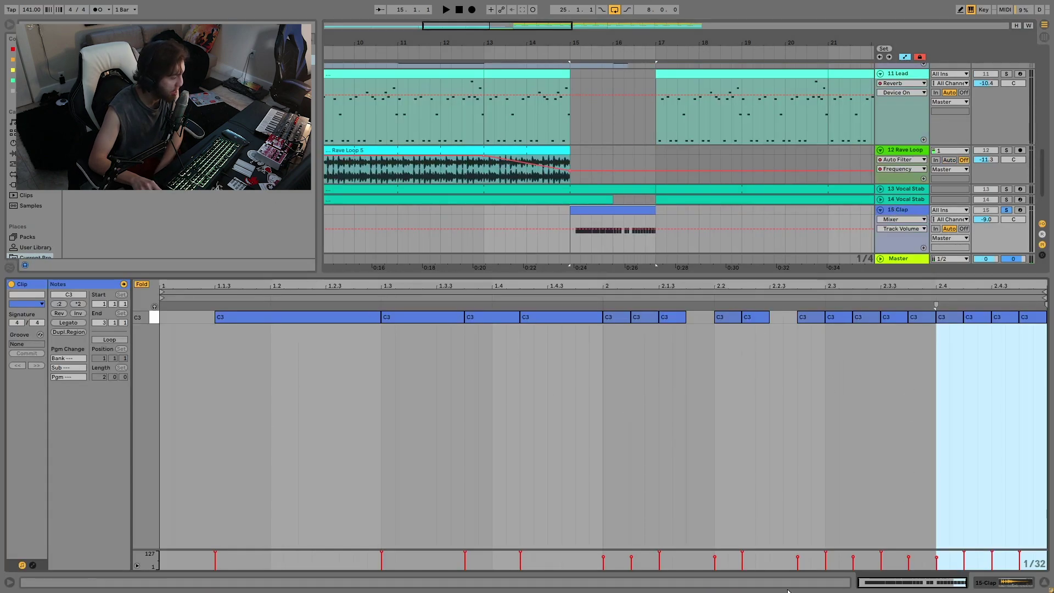
pyautogui.click(898, 209)
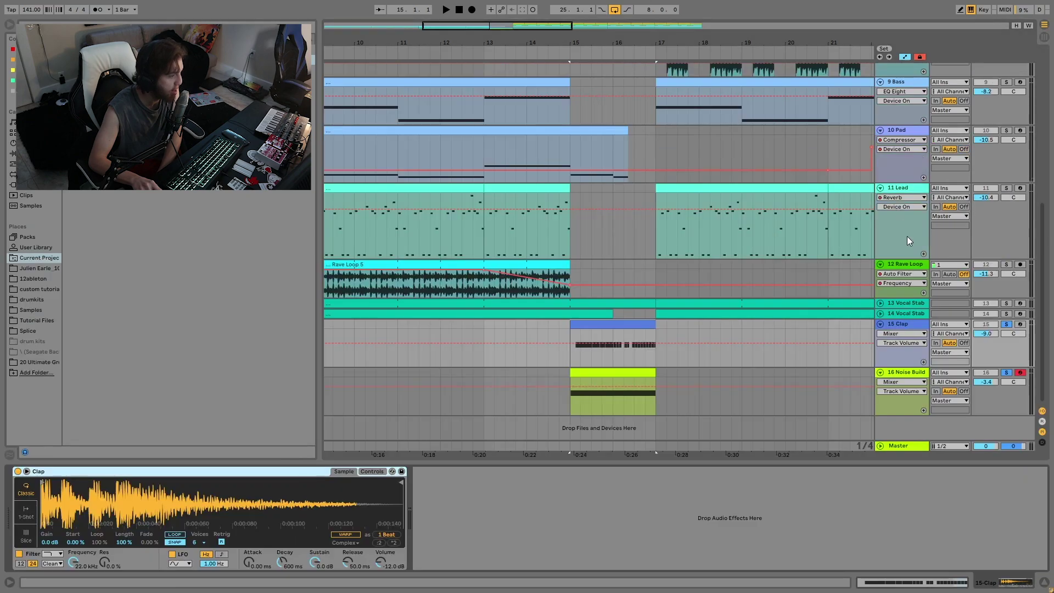
# Play only the Noise Build from bar 15, show its Operator Filter Freq automation, and clear the solo
pyautogui.click(1008, 373)
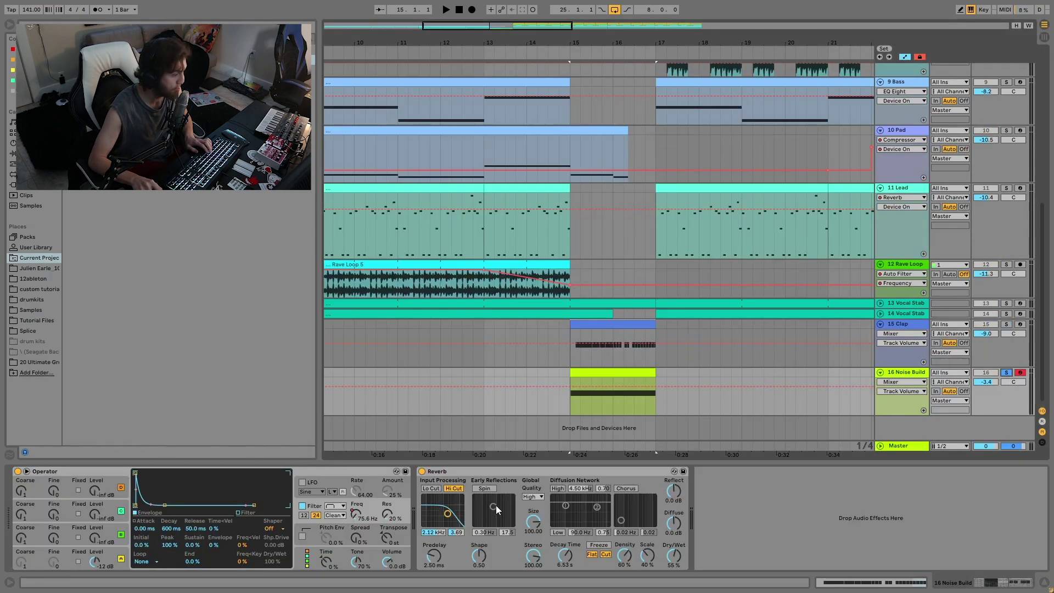
pyautogui.press('space')
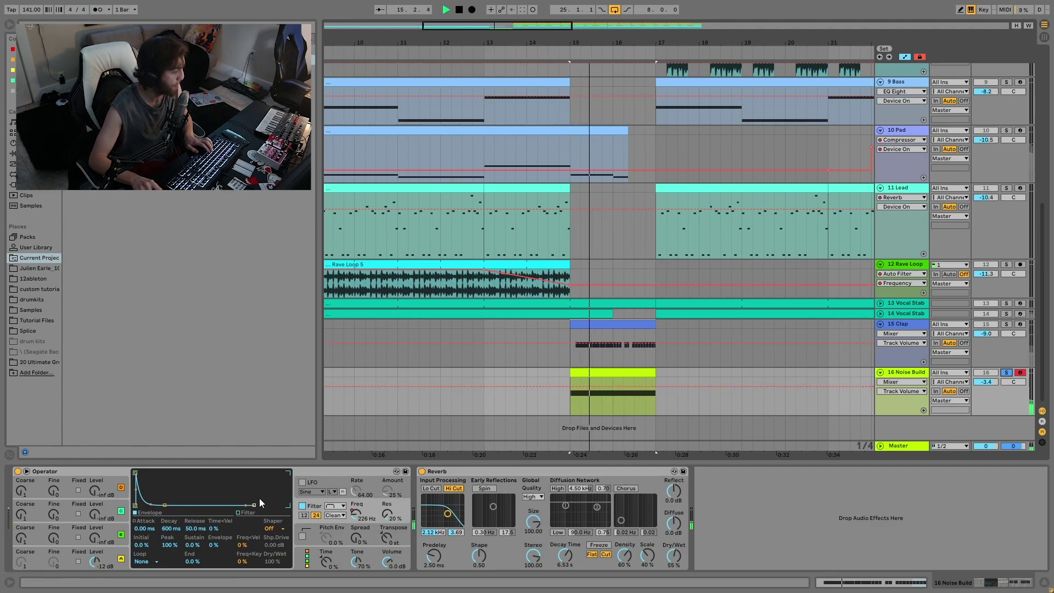
pyautogui.click(358, 515)
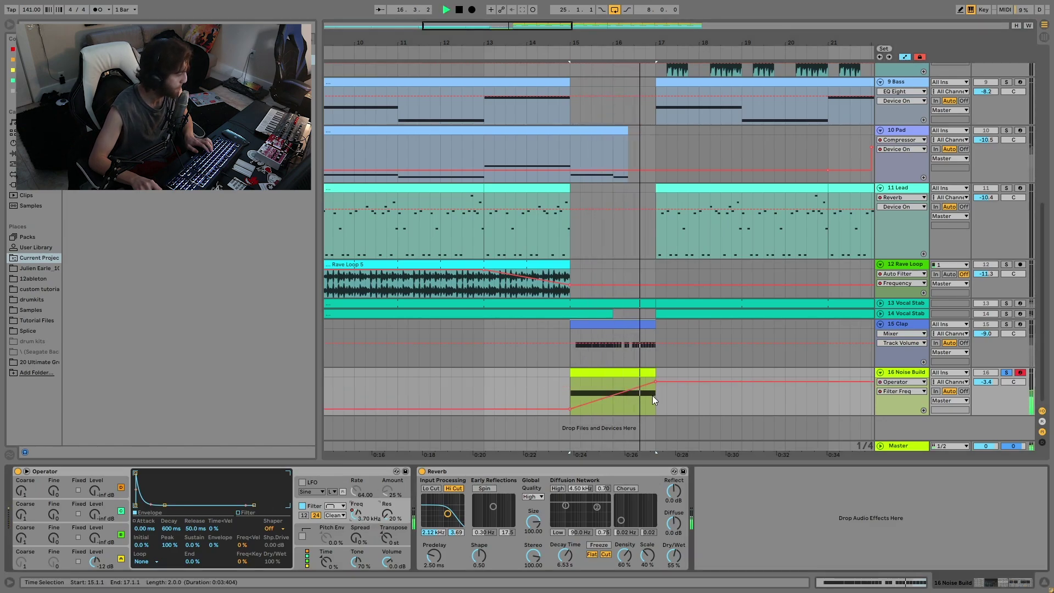
pyautogui.click(1007, 372)
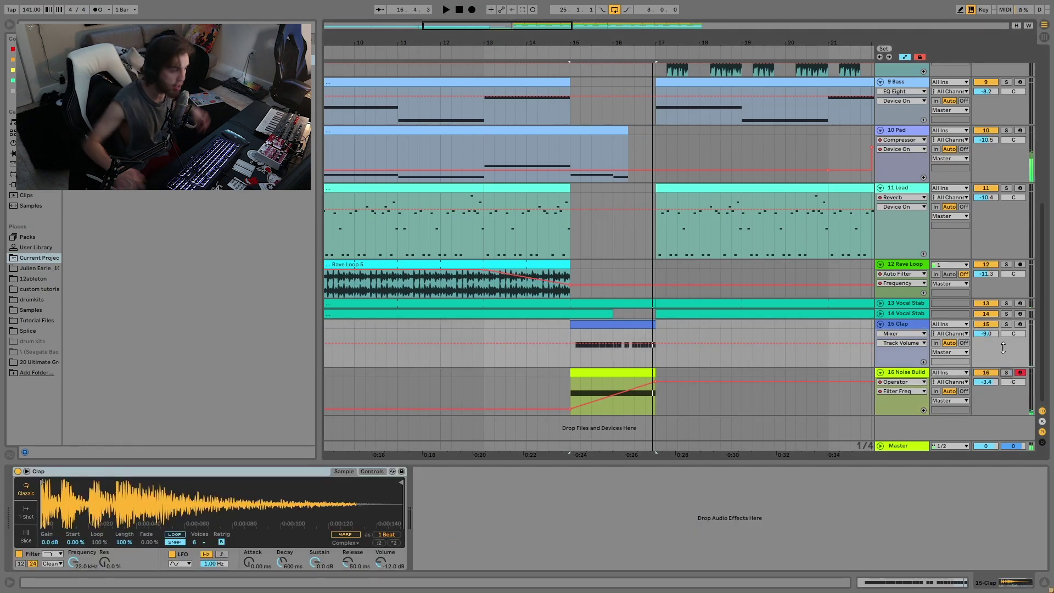
# Play the other tracks from bar 13 through the transition with the Clap and Noise Build muted
pyautogui.click(479, 328)
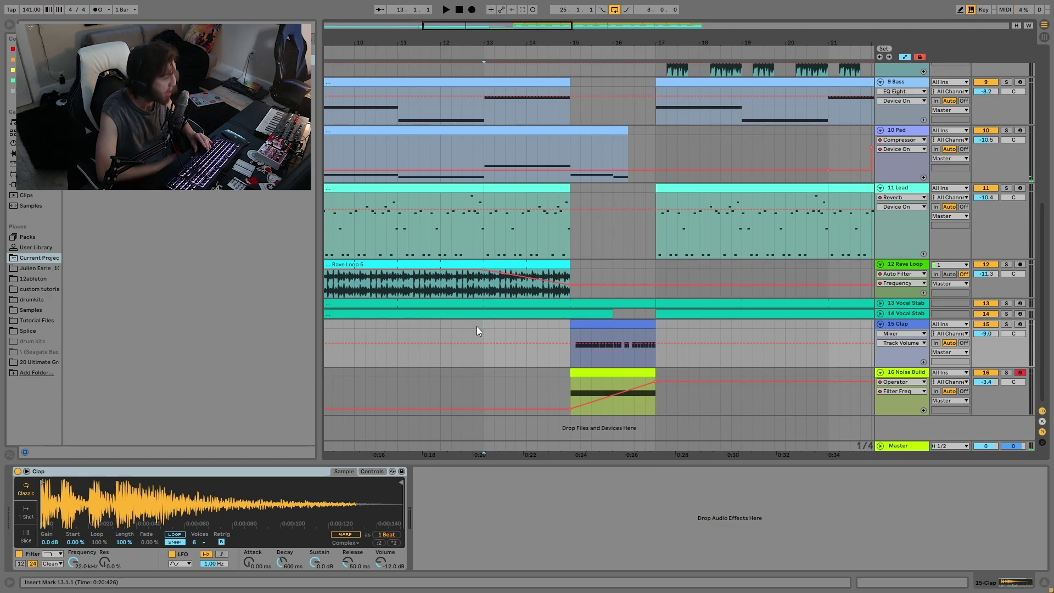
pyautogui.press('space')
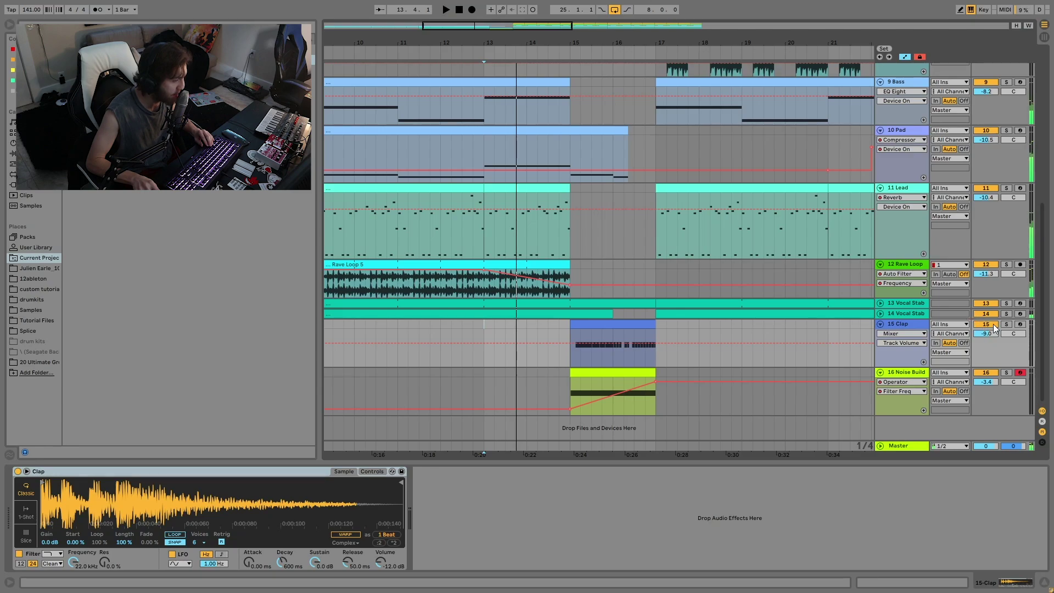
pyautogui.click(994, 324)
pyautogui.click(988, 373)
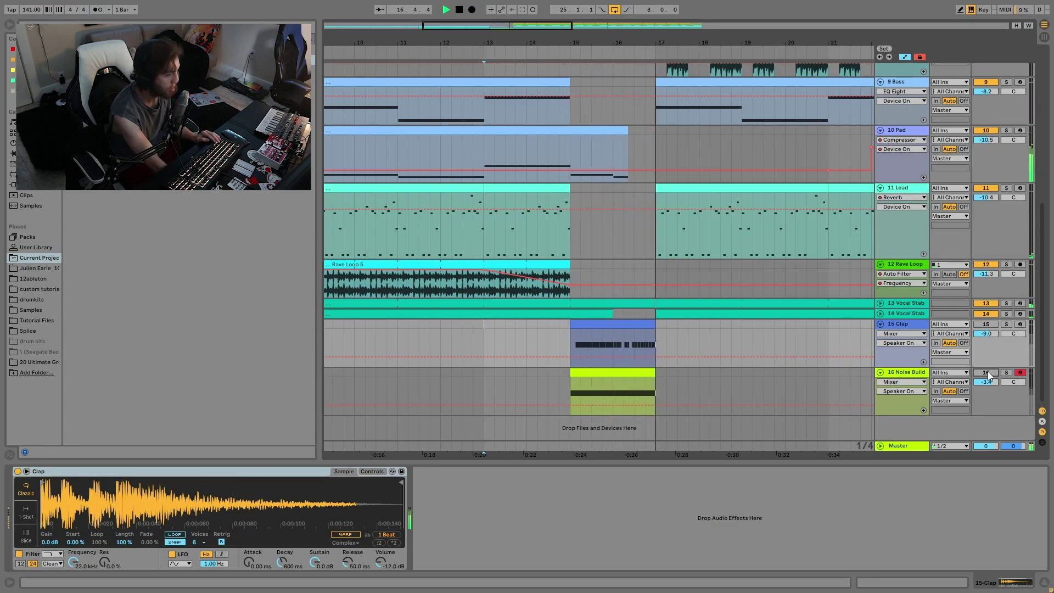
pyautogui.press('space')
# Replay the transition from bar 13 with the Clap and Noise Build active, and show the Noise Build's devices
pyautogui.press('space')
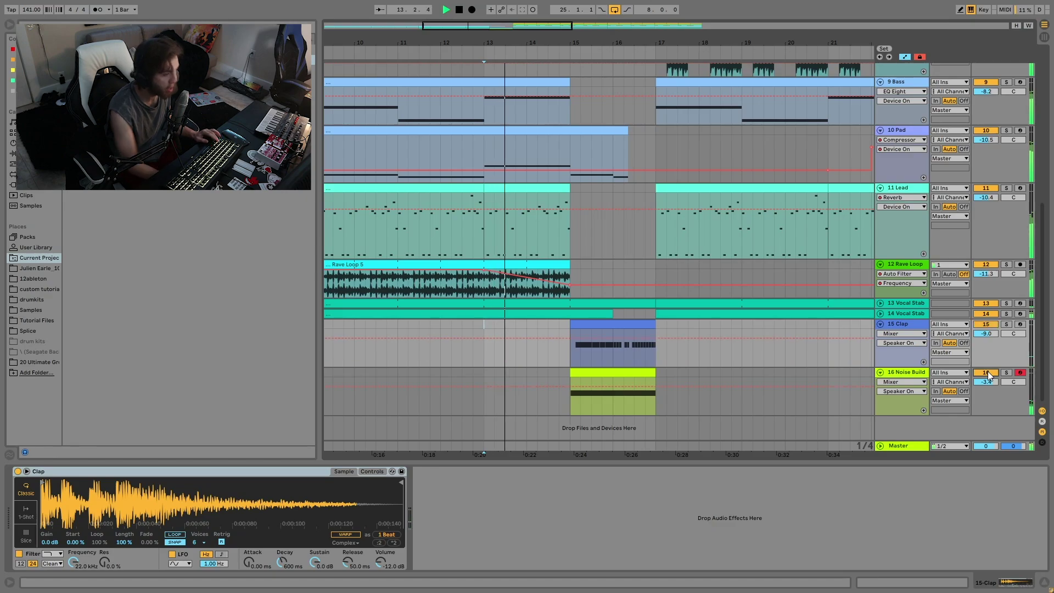
pyautogui.click(987, 325)
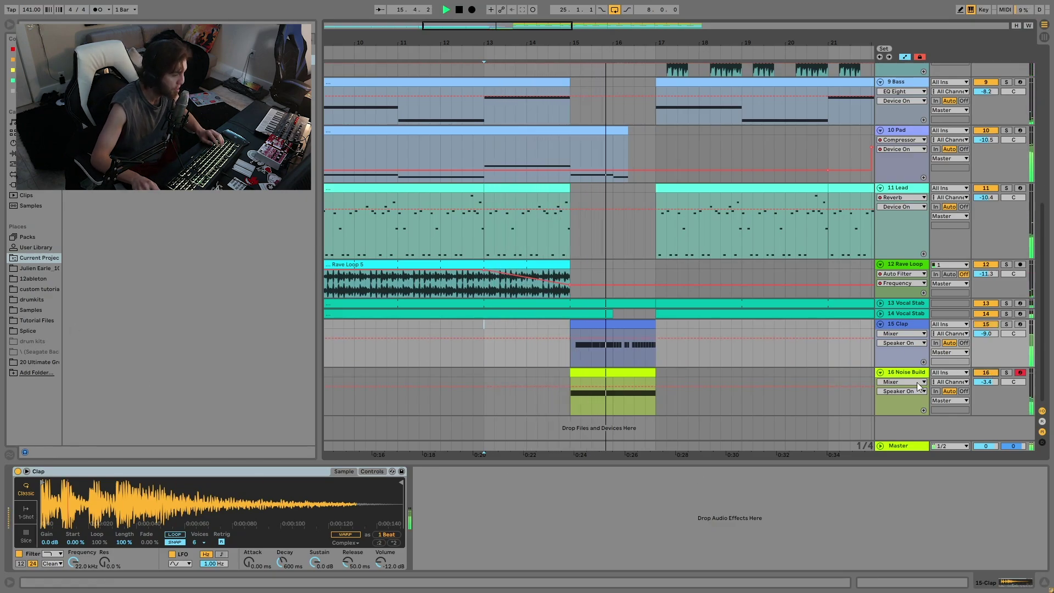
pyautogui.click(901, 374)
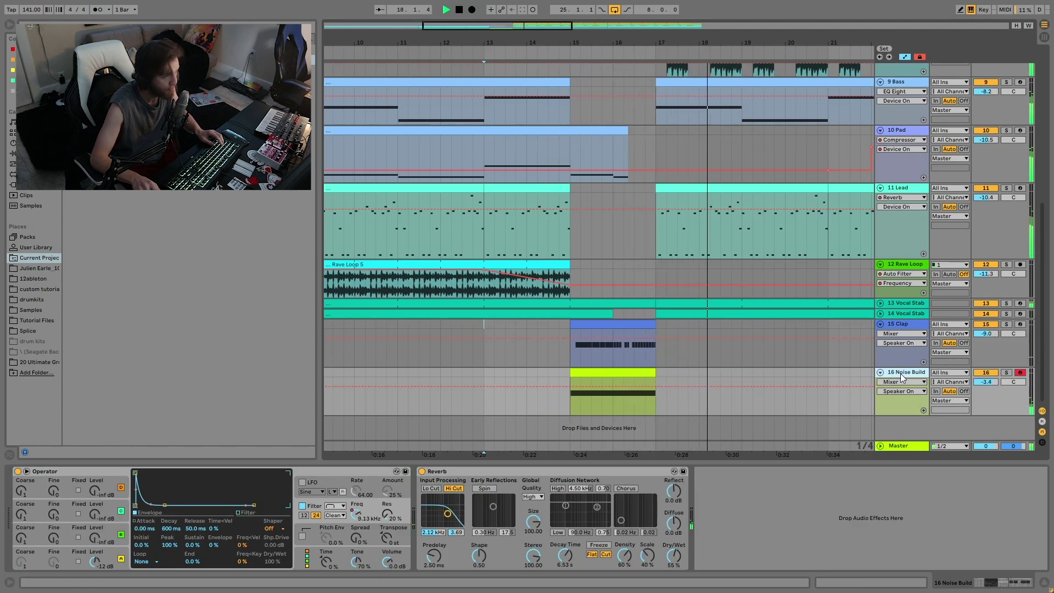
pyautogui.press('space')
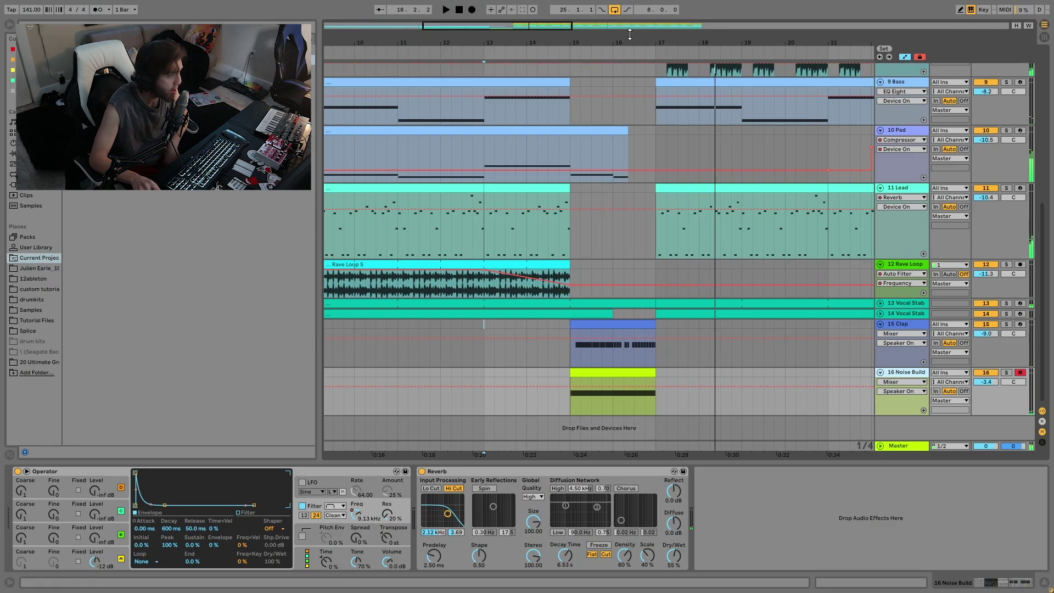
# Return to an overview of the whole arrangement and show the device chain of track 4 Noise Perc
pyautogui.moveTo(630, 34); pyautogui.dragTo(585, 290)
pyautogui.click(579, 345)
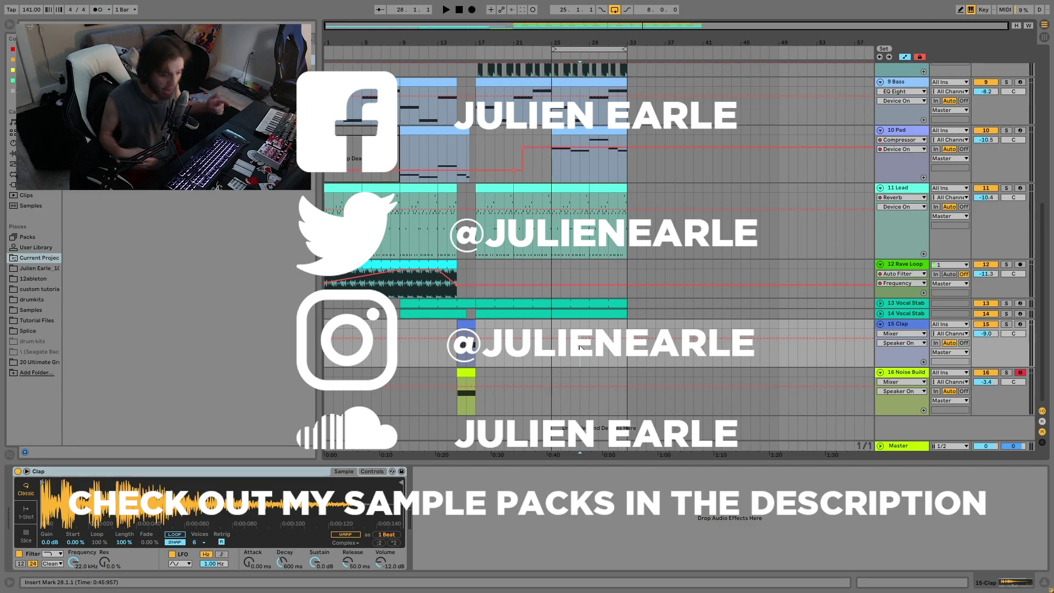
pyautogui.scroll(8, 803, 262)
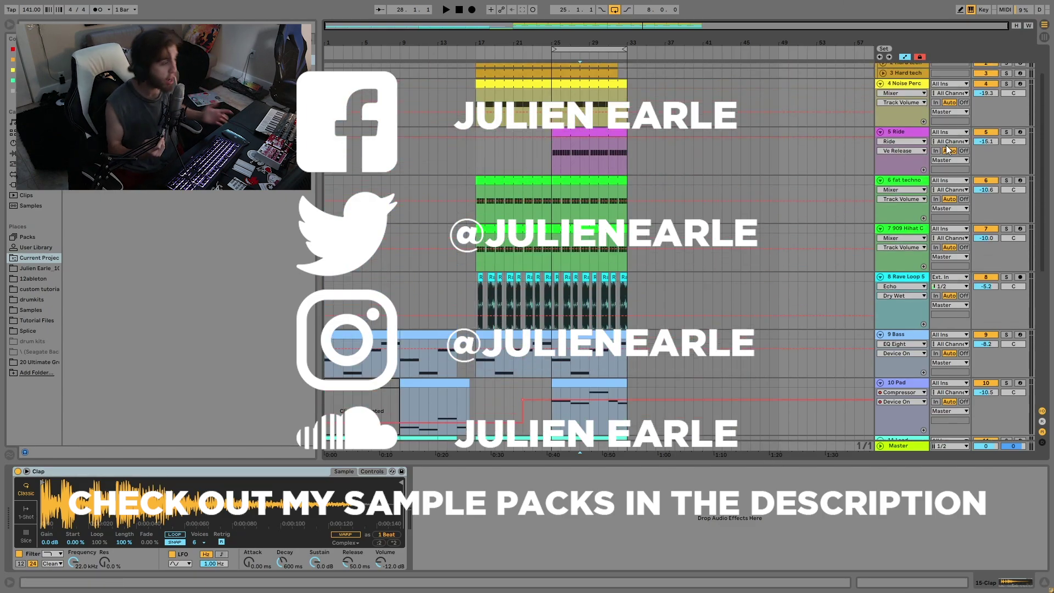
pyautogui.scroll(3, 784, 189)
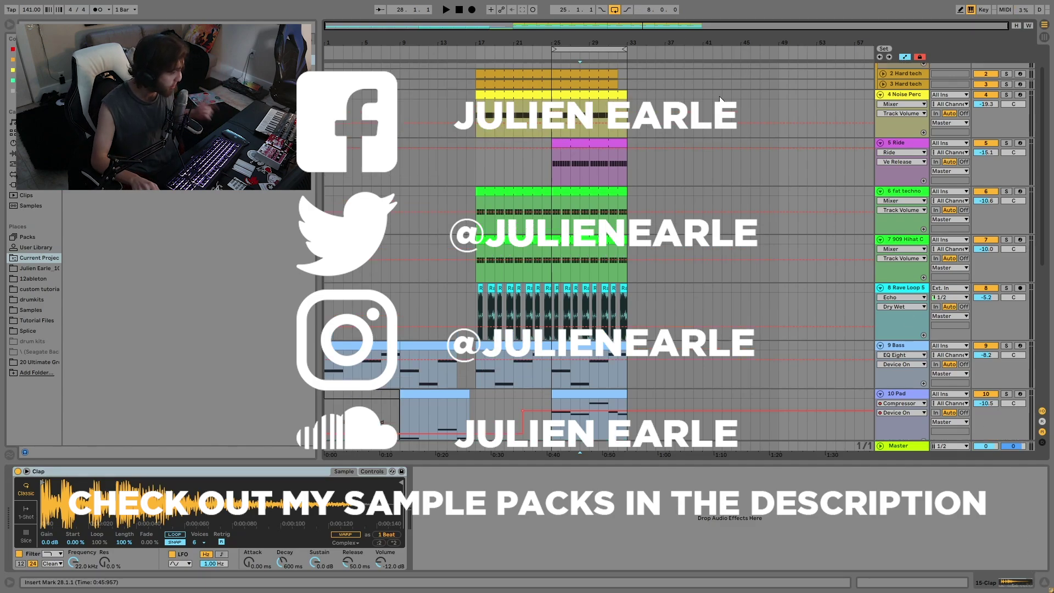
pyautogui.click(897, 129)
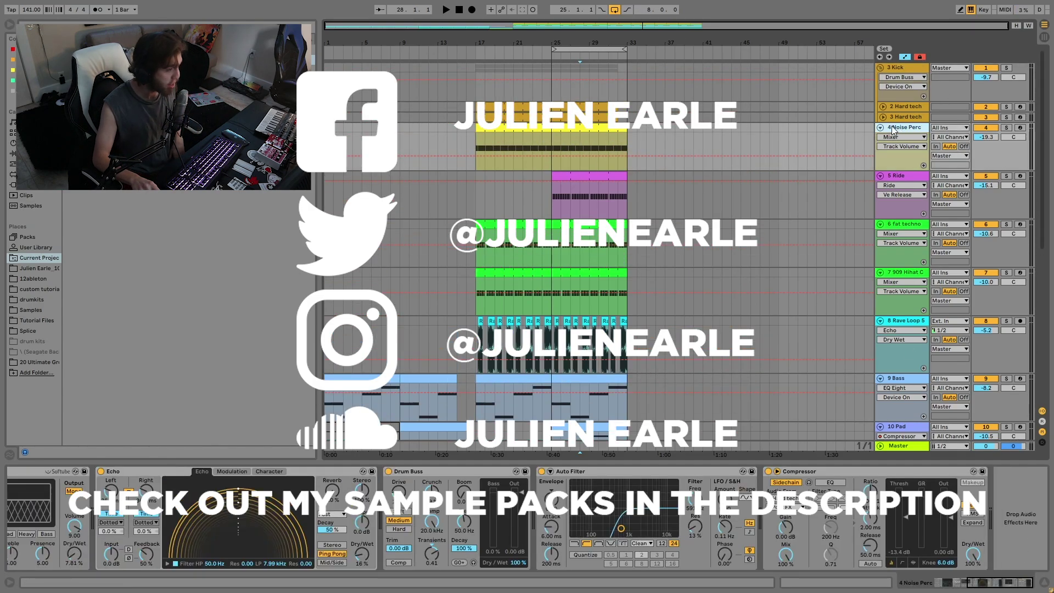